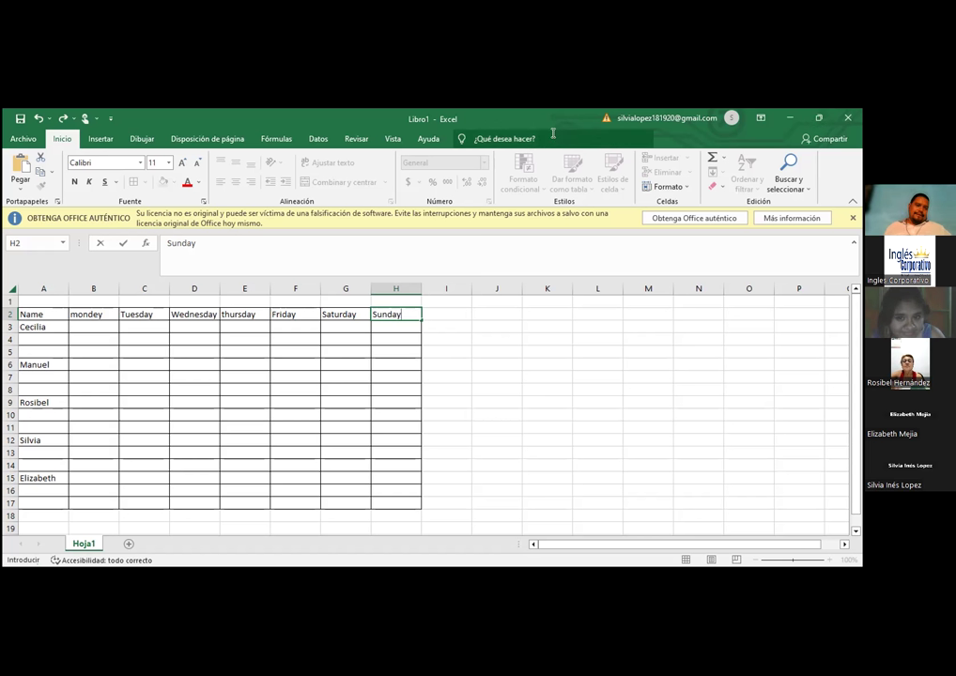
Enter Cashier in cell A4, below the first employee's name.
click(24, 337)
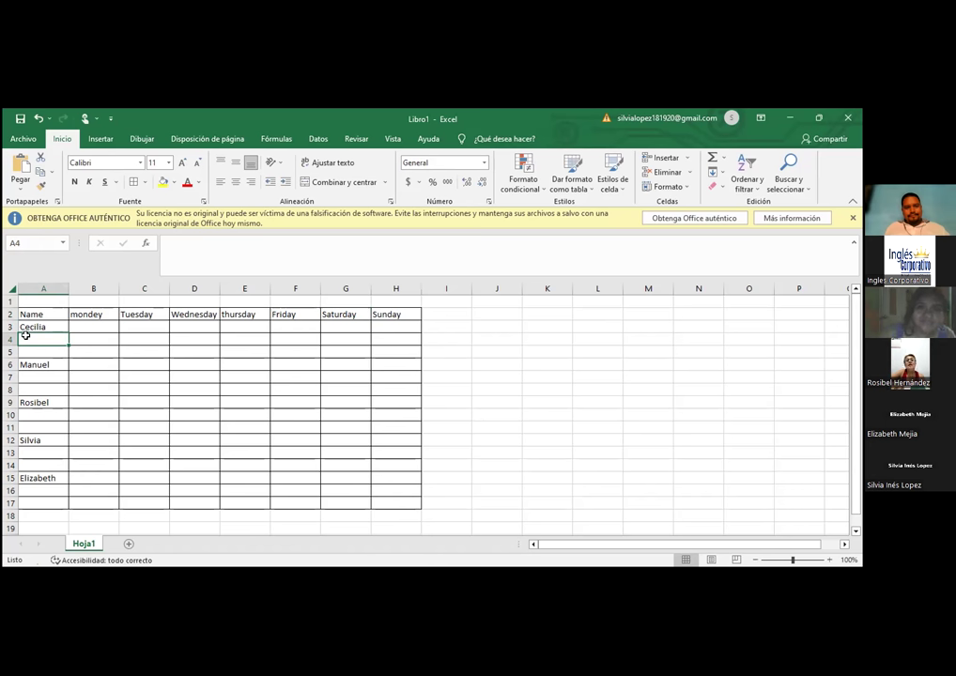
double_click(26, 337)
text(Ca)
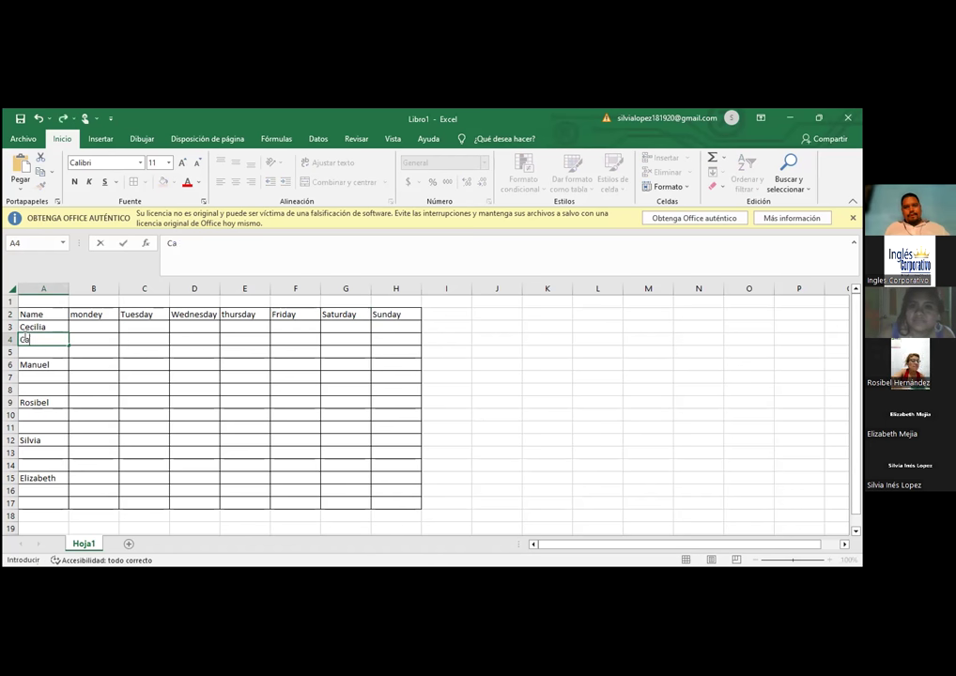
text(shier)
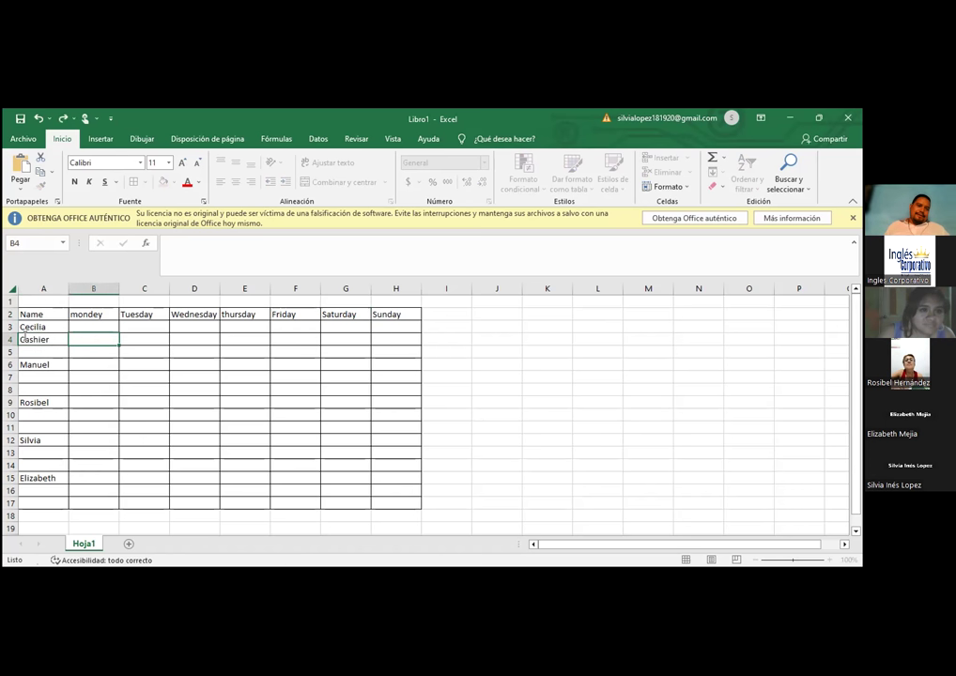
key(Return)
Fill Cashier from A4 into B4 under the Monday column, and clear A4.
click(54, 337)
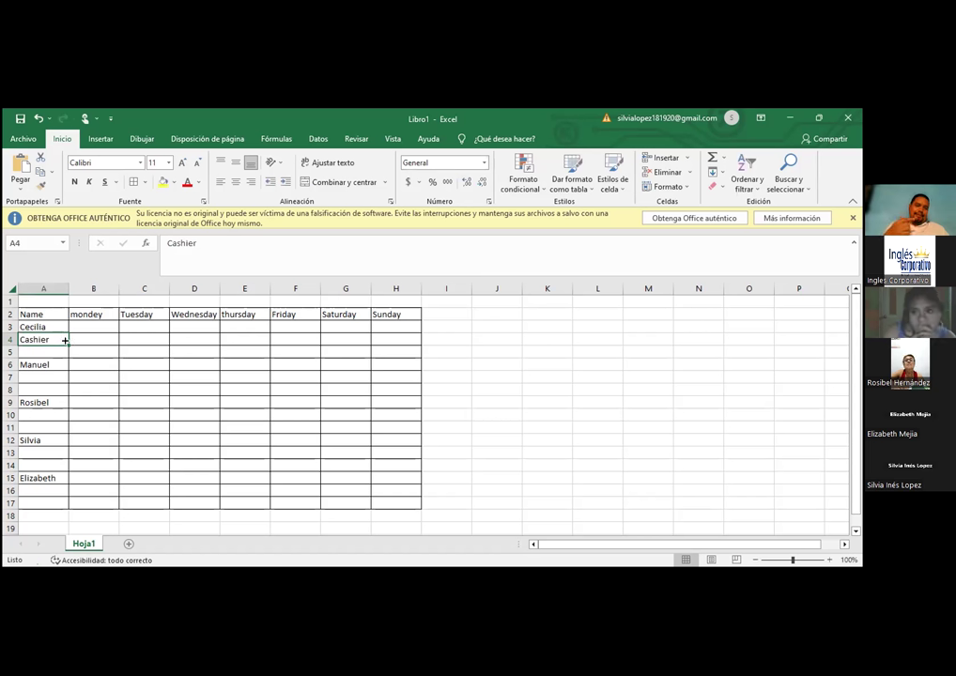
drag(65, 339, 111, 339)
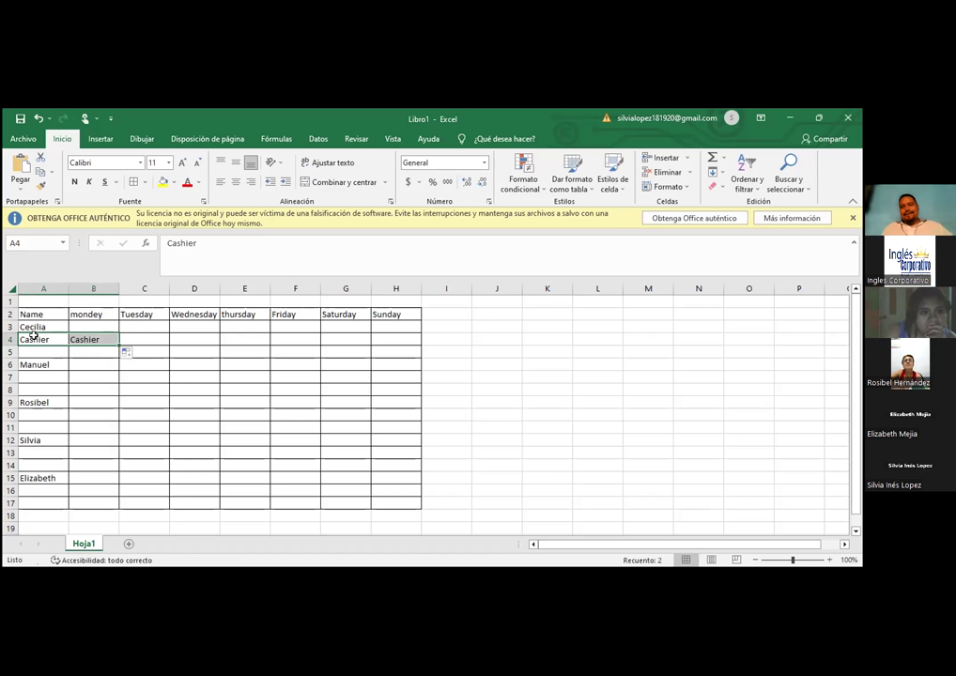
key(Delete)
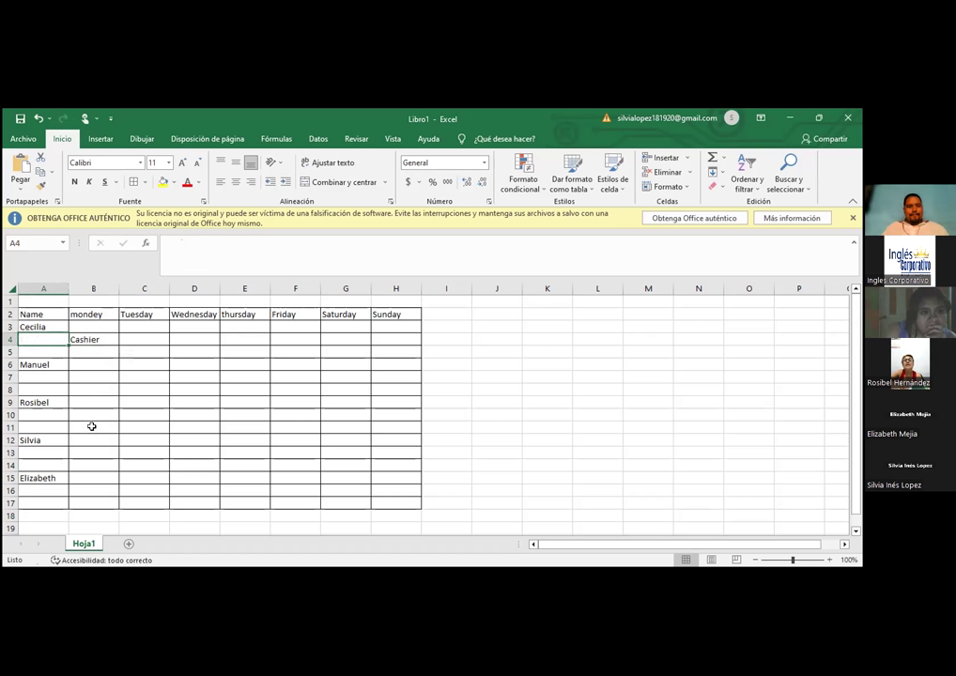
Fill Cashier from B4 up into B3 beside the first employee's name, and clear B4.
click(83, 324)
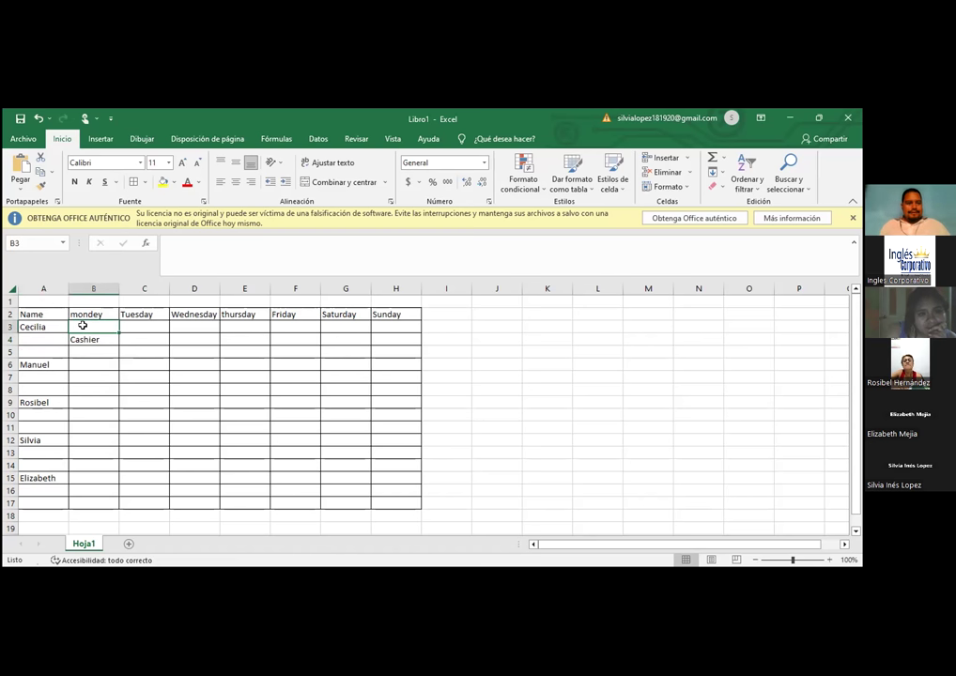
click(94, 339)
drag(118, 345, 101, 328)
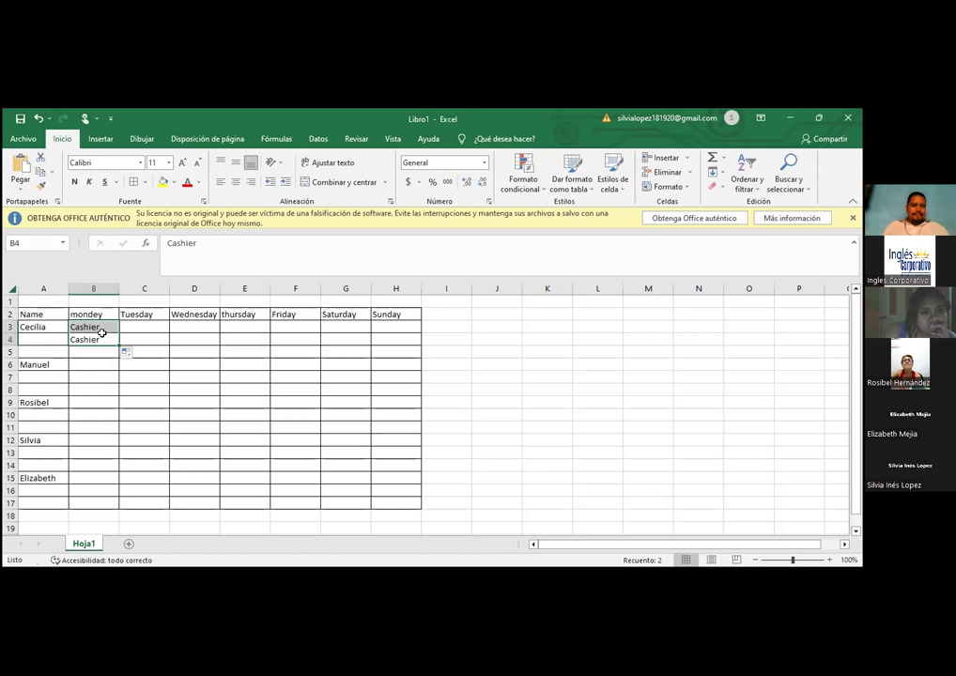
click(101, 337)
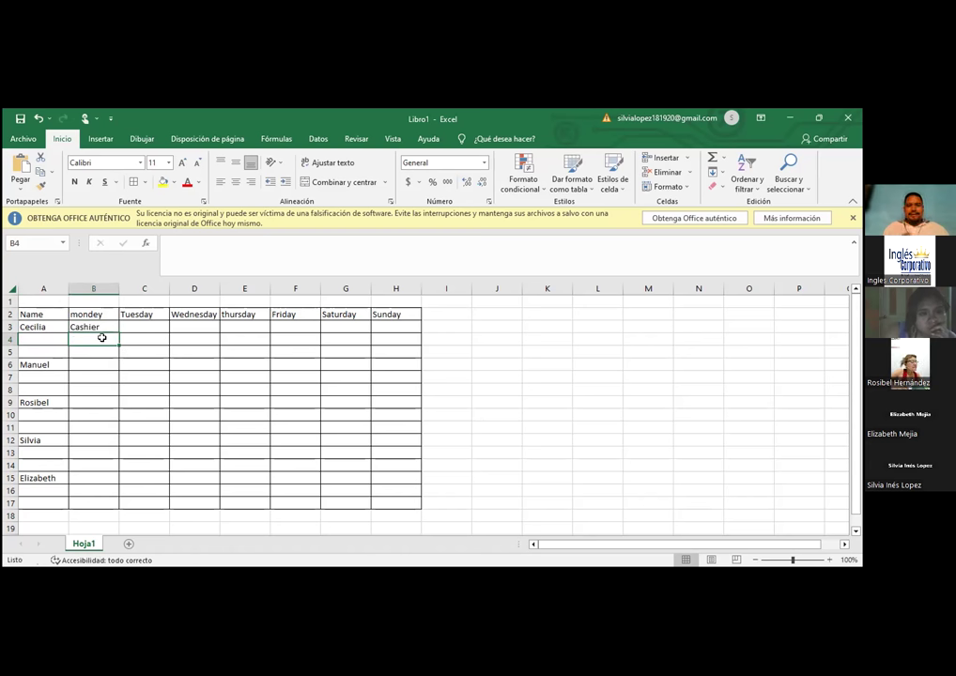
Enter the shift hours 6:00 am -6:00pm in cell B4, below the first employee's Monday role.
text(&)
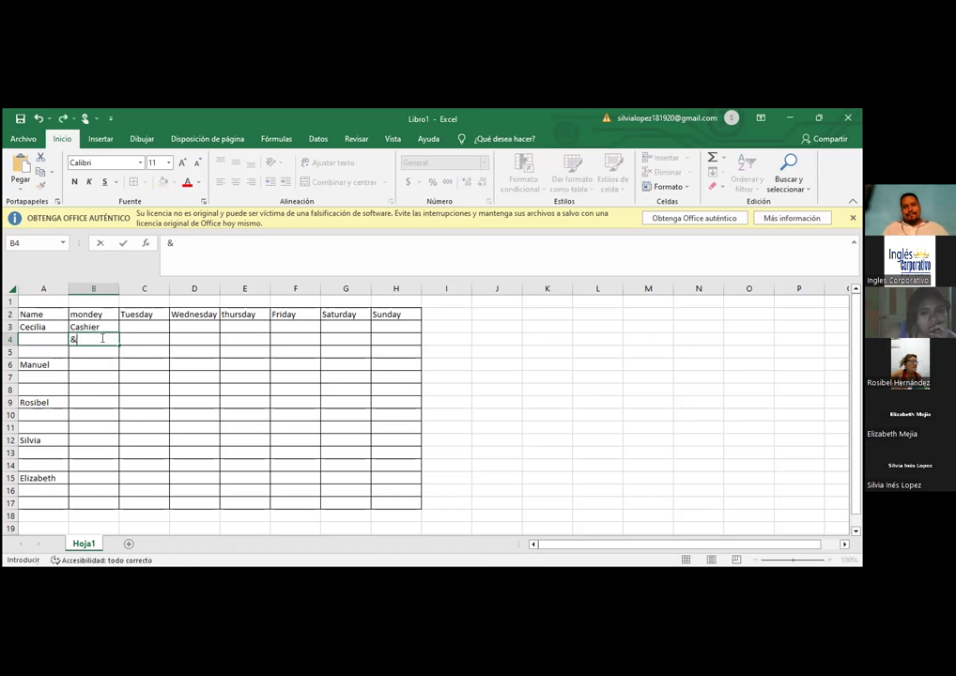
key(BackSpace)
text(6)
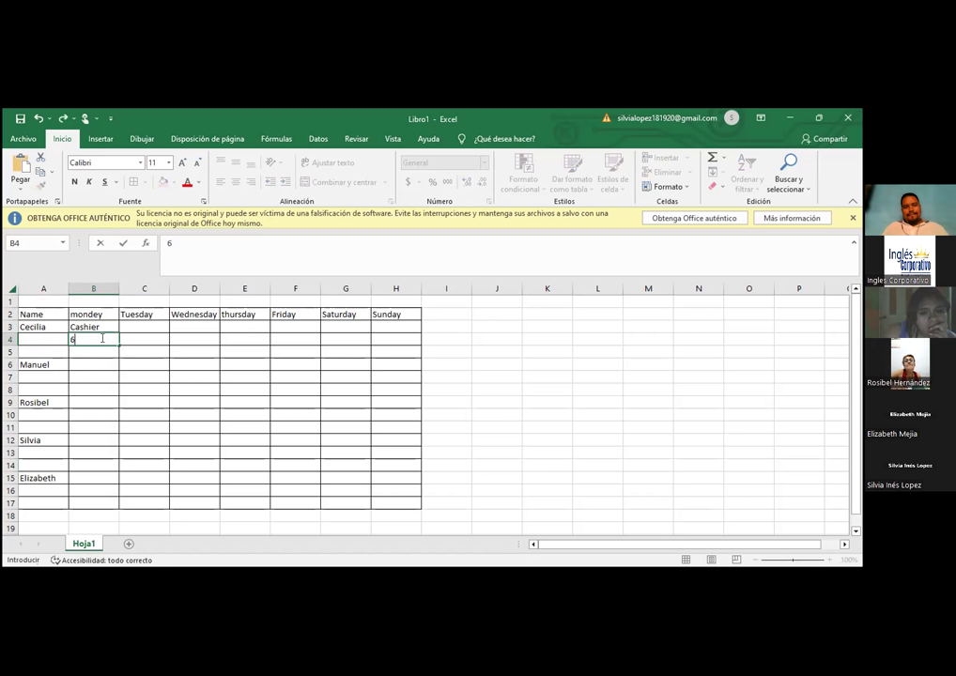
text(:00 am)
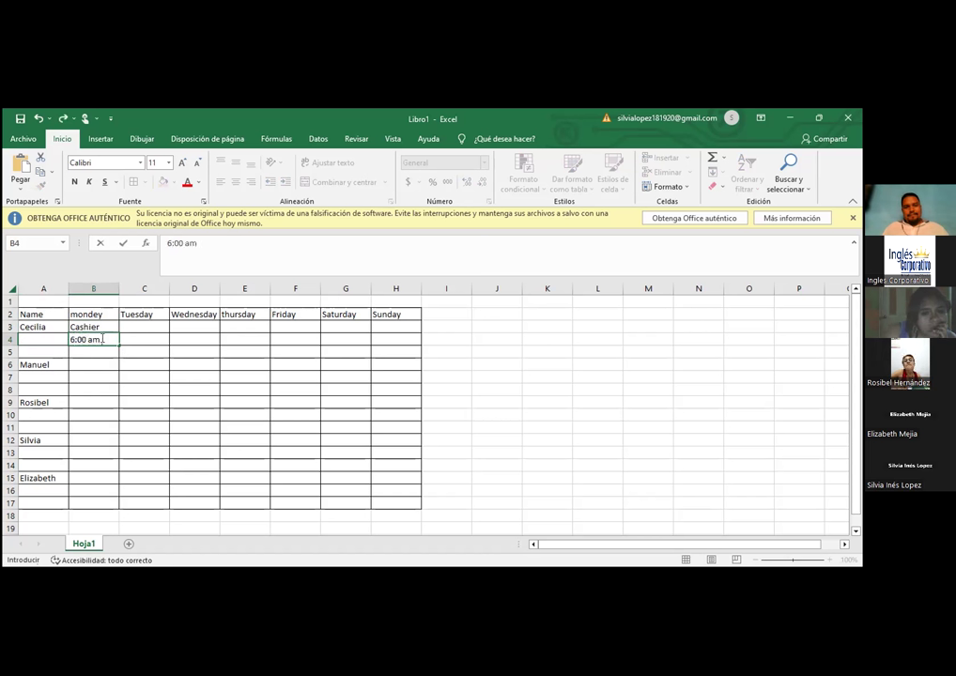
text( -)
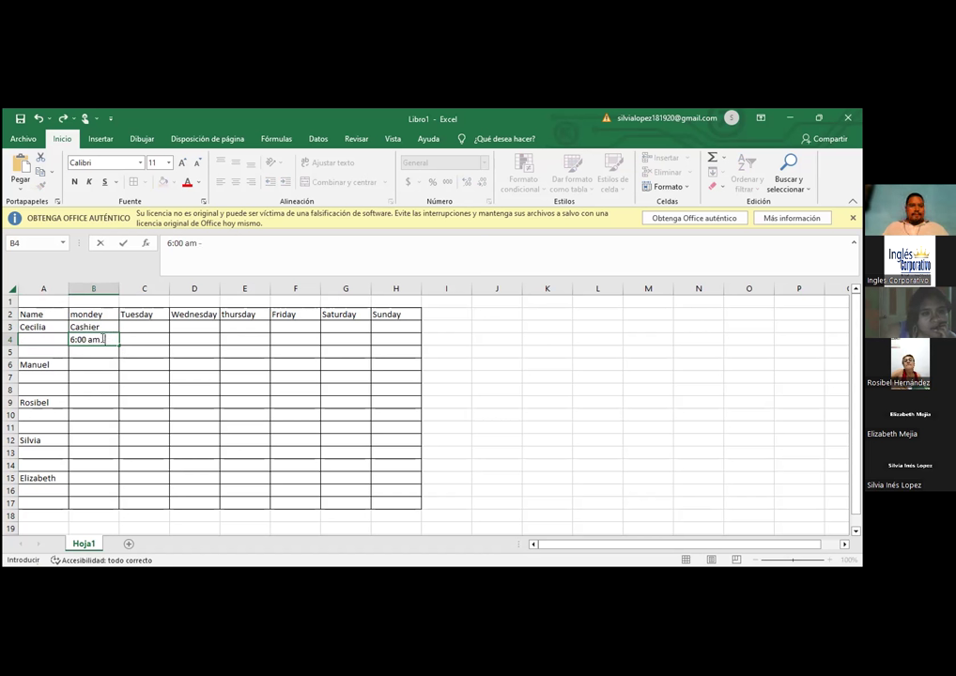
text(6)
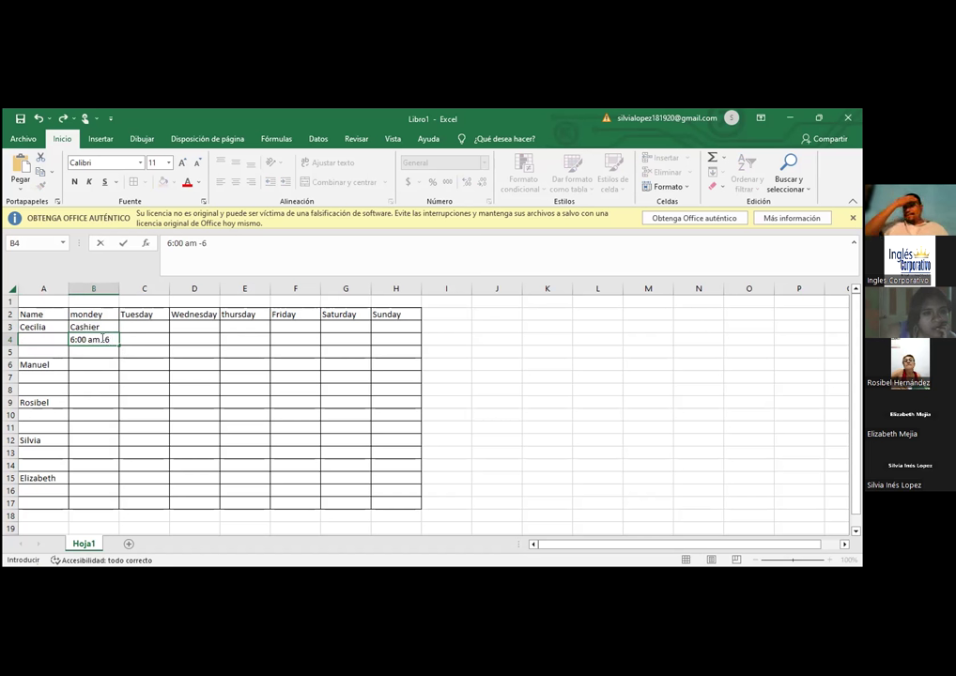
text(:00)
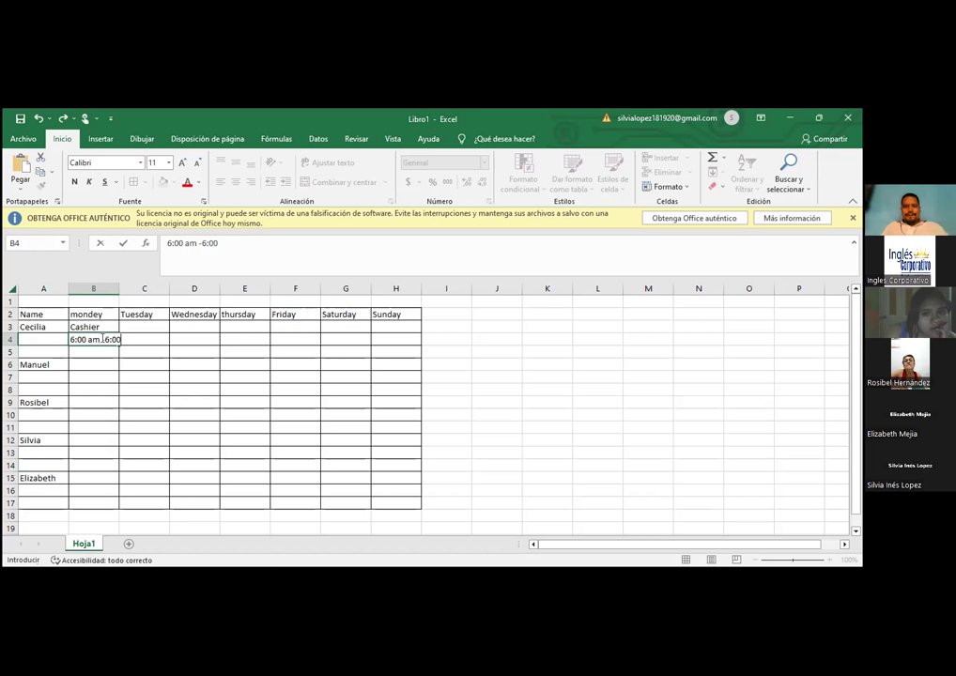
text(pm)
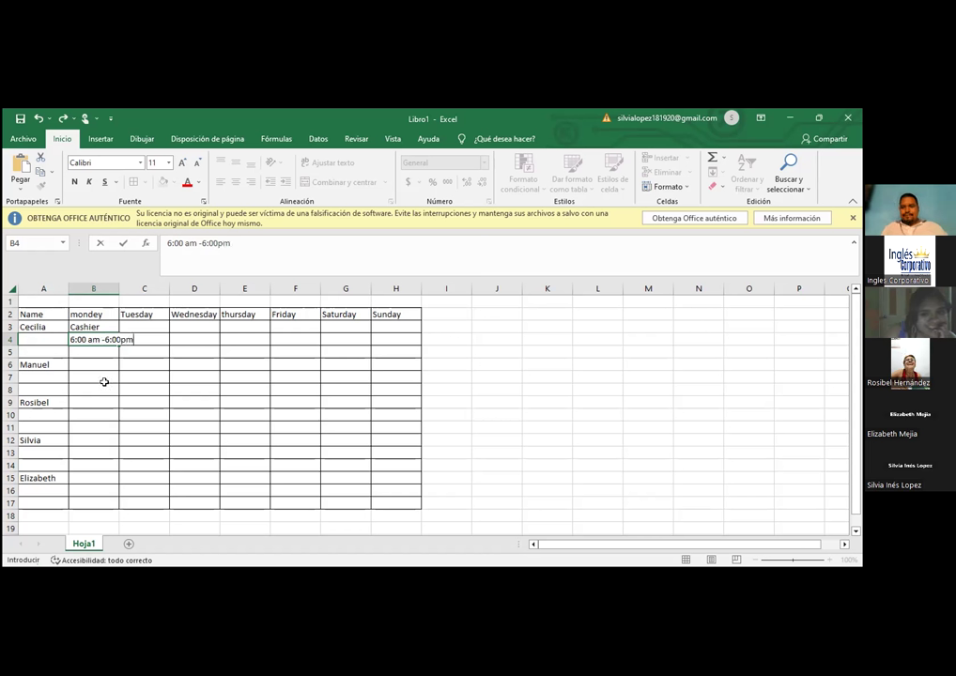
click(103, 387)
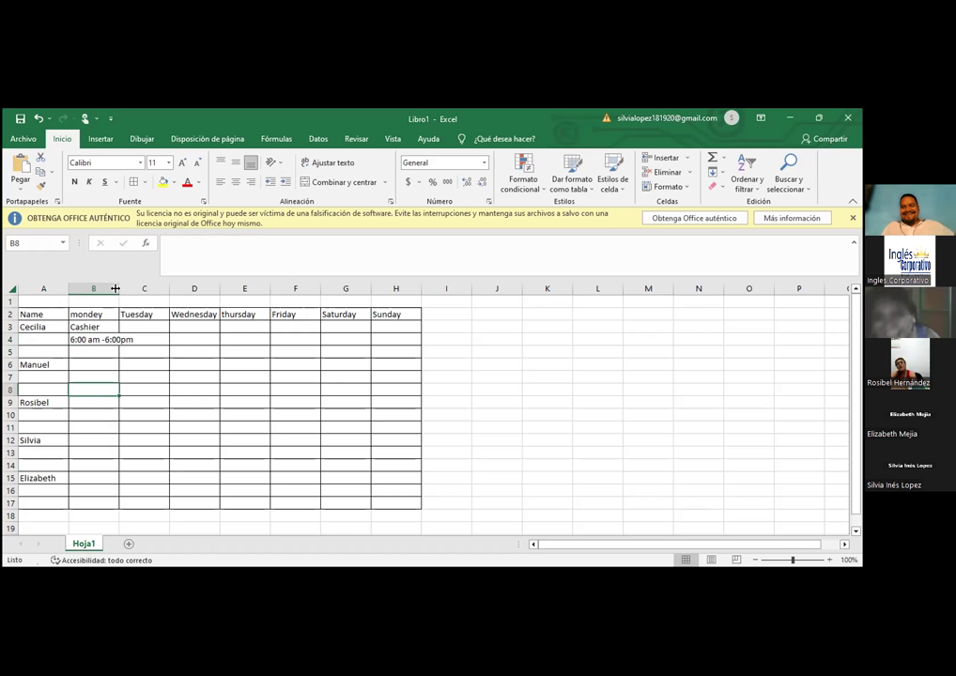
Widen column B so the full shift hours fit inside the cell.
drag(116, 288, 127, 288)
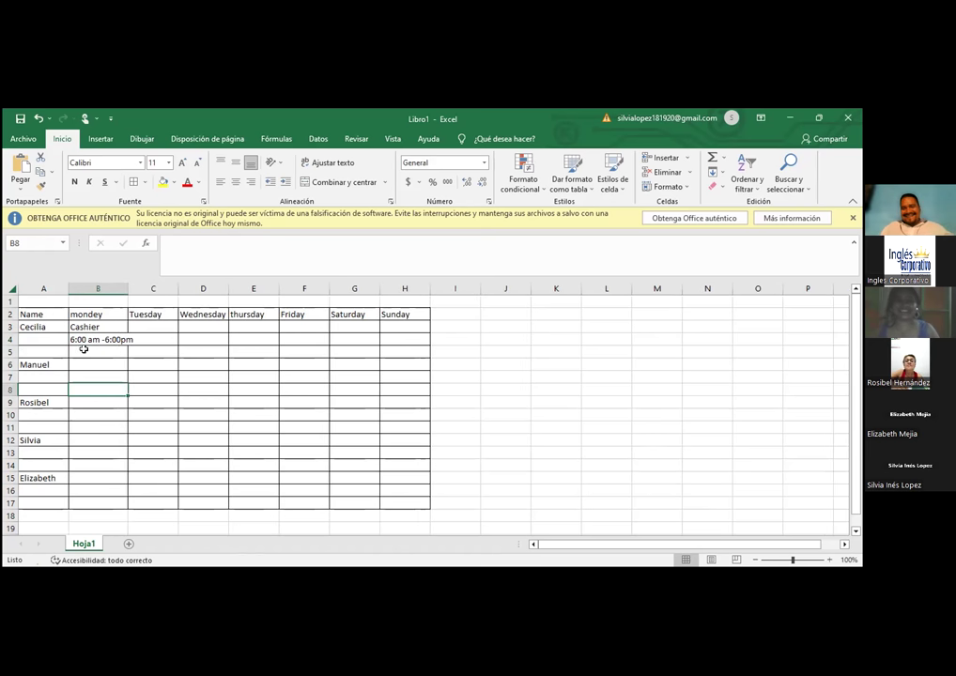
double_click(134, 284)
click(97, 346)
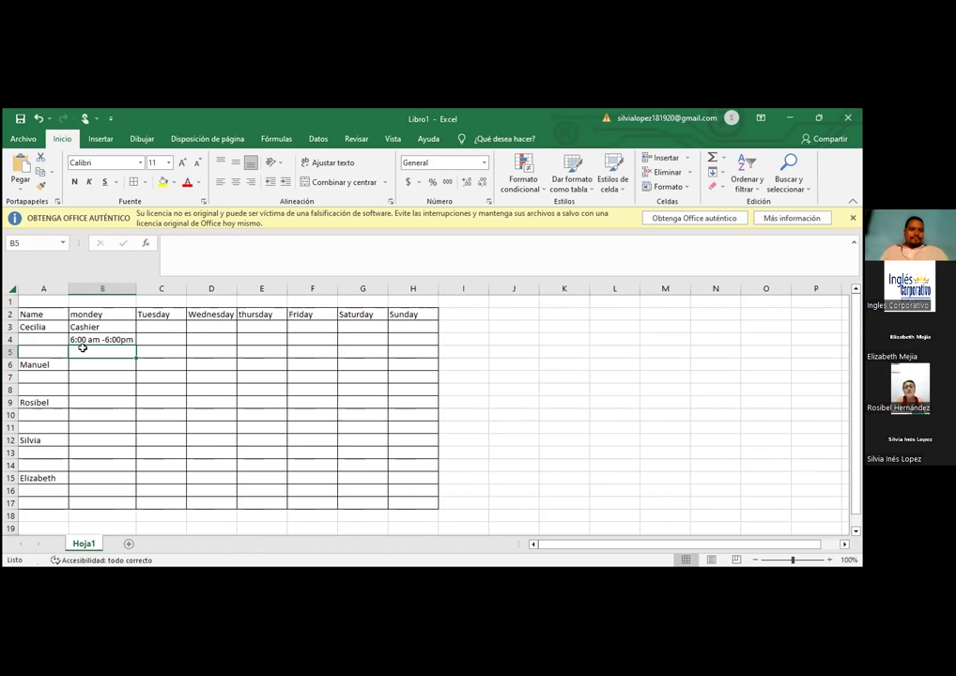
Label cell A5 as Break and enter 30 min beside it in B5.
click(57, 349)
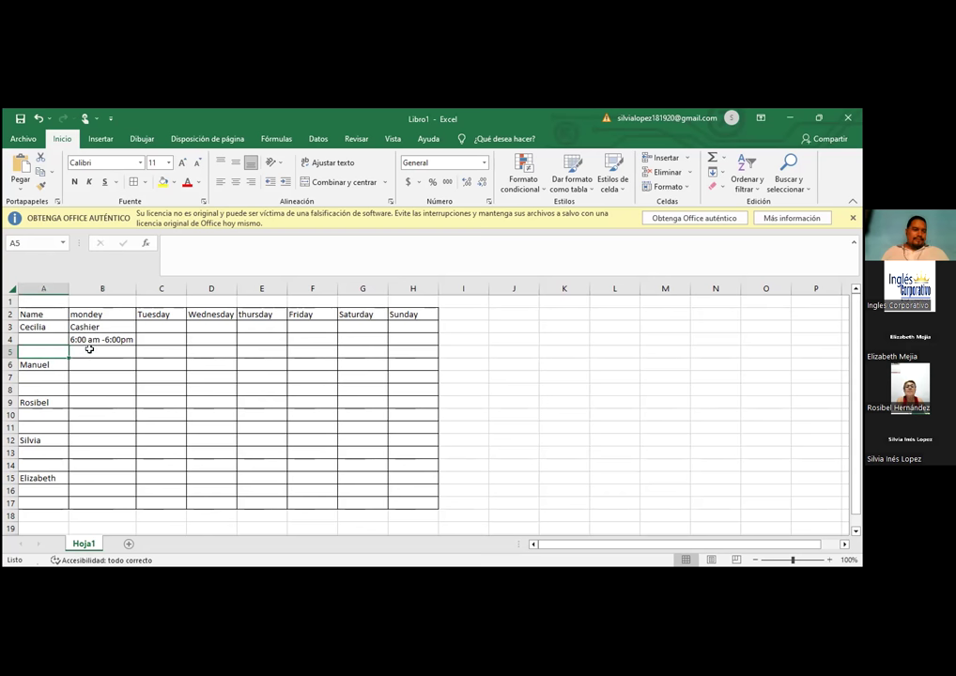
click(90, 349)
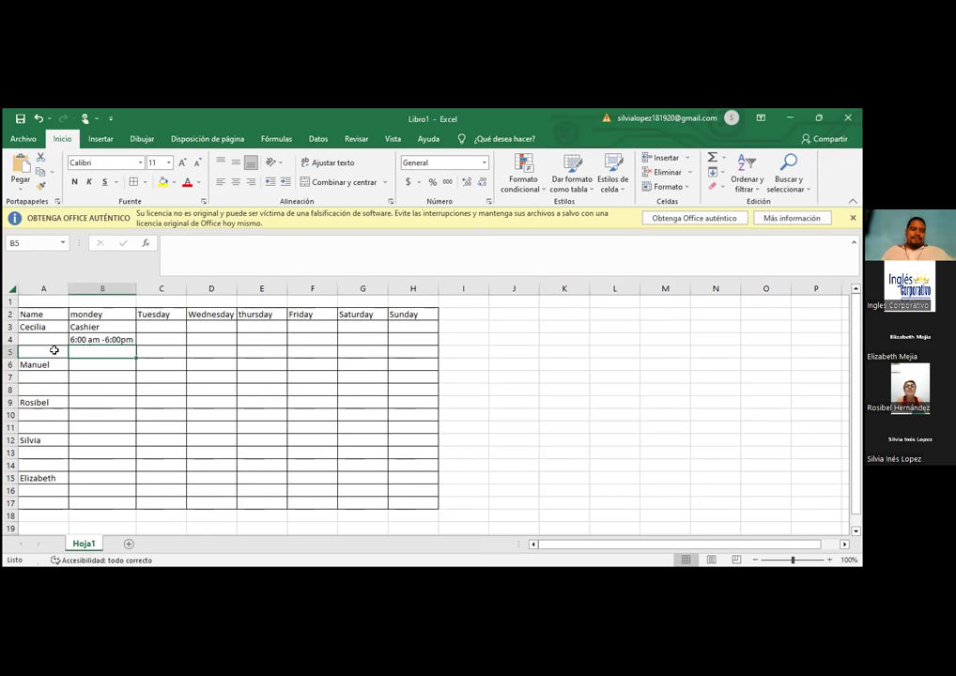
click(53, 349)
text(Break)
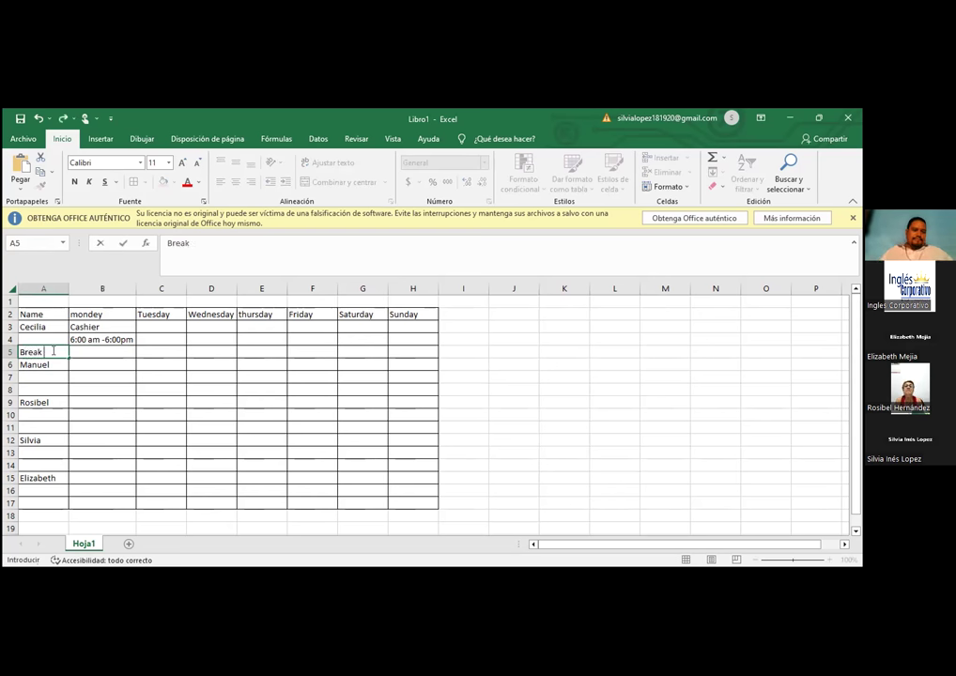
key(Tab)
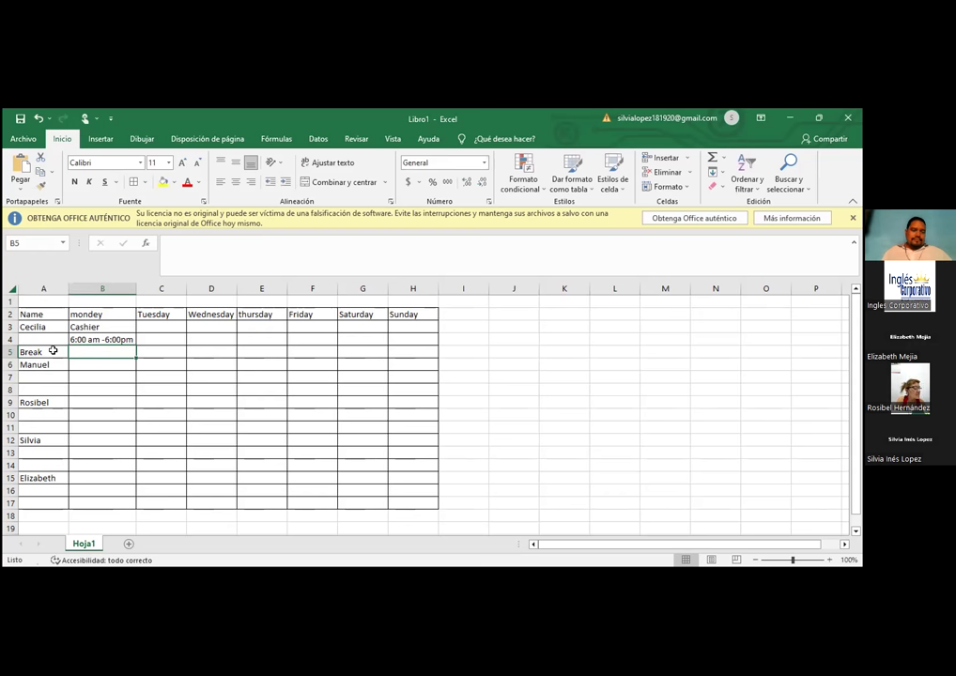
text(3)
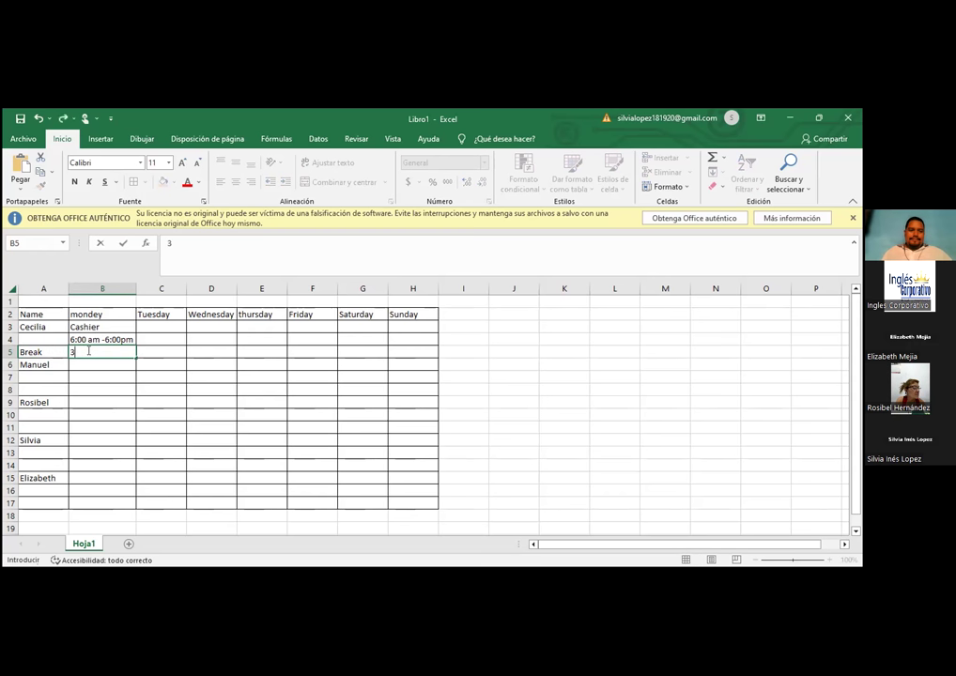
text(0 min)
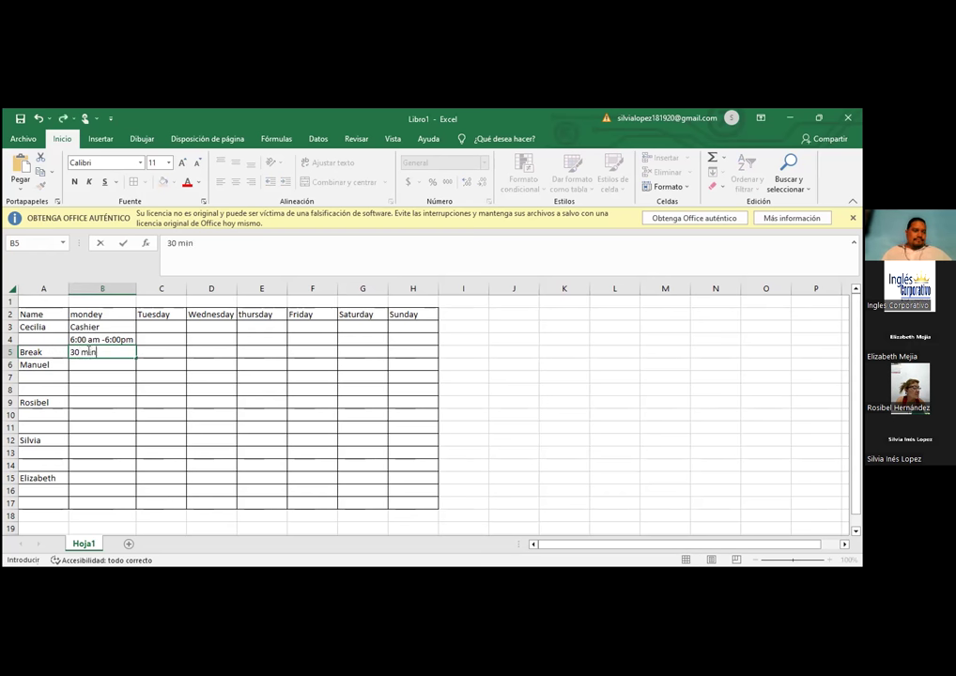
key(Return)
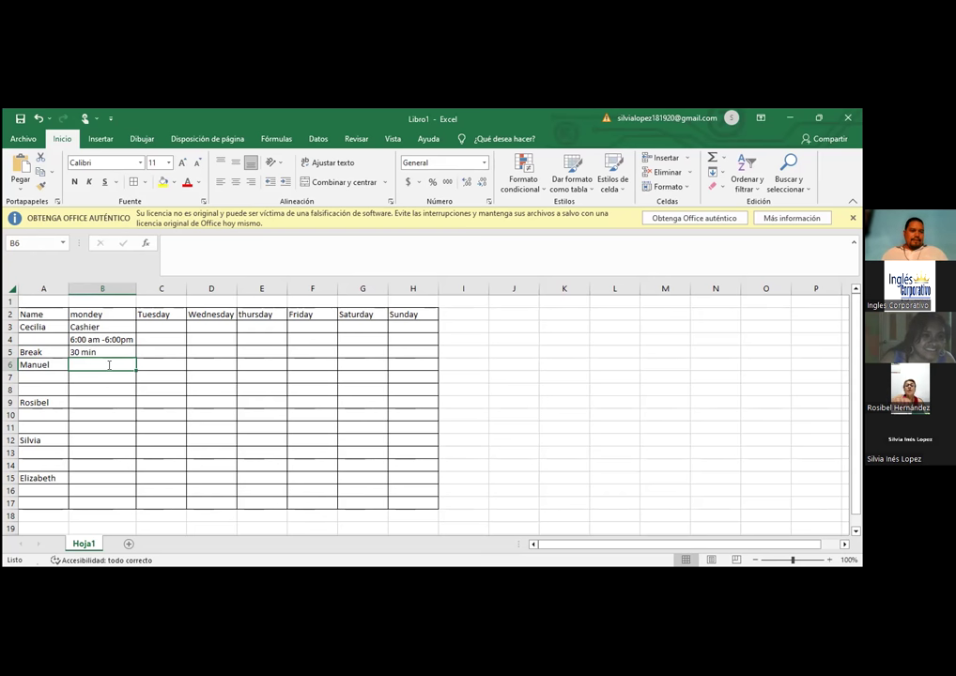
Enter Cashier in B6 as the second employee's Monday role.
text(Cashier)
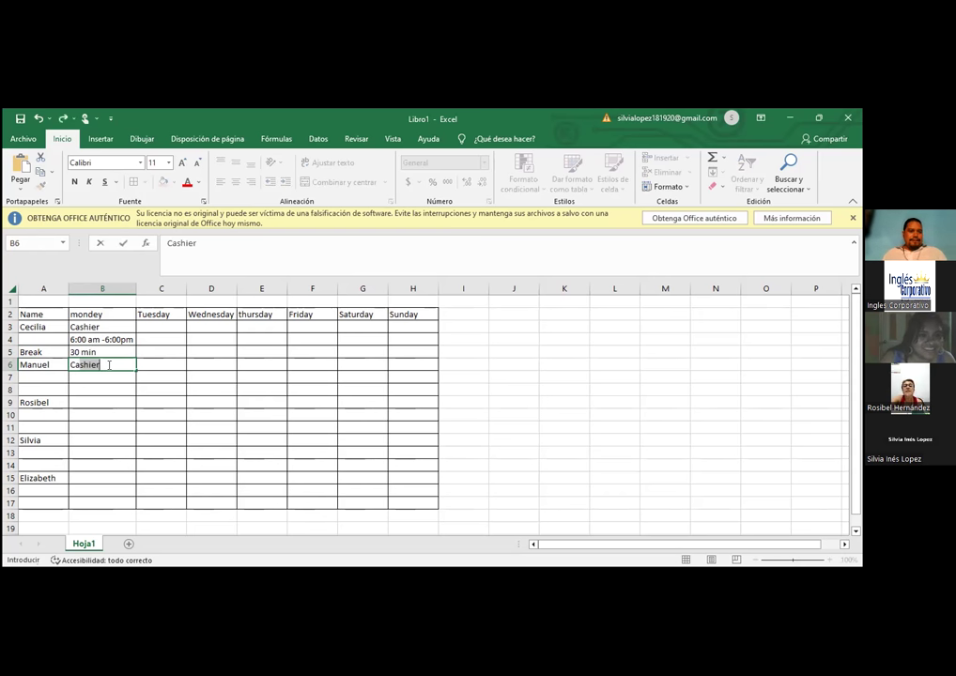
key(Return)
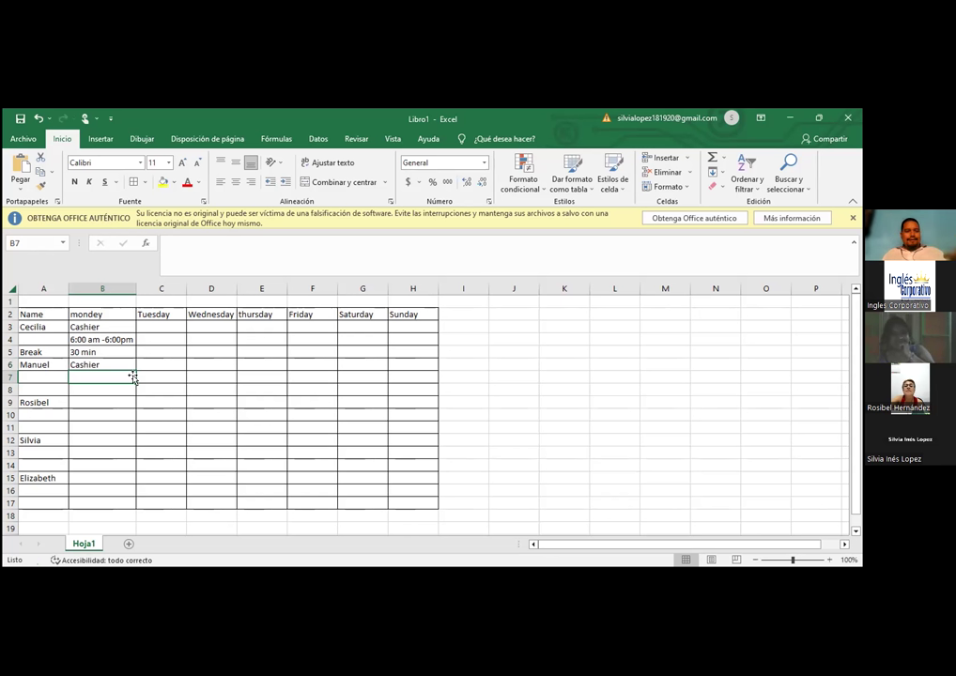
click(45, 381)
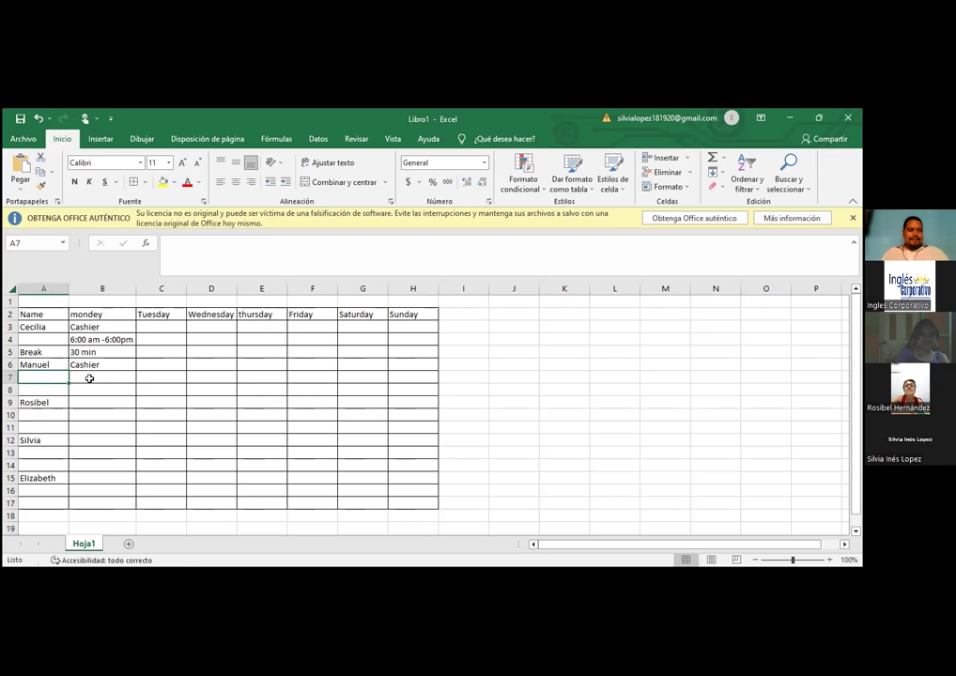
click(89, 378)
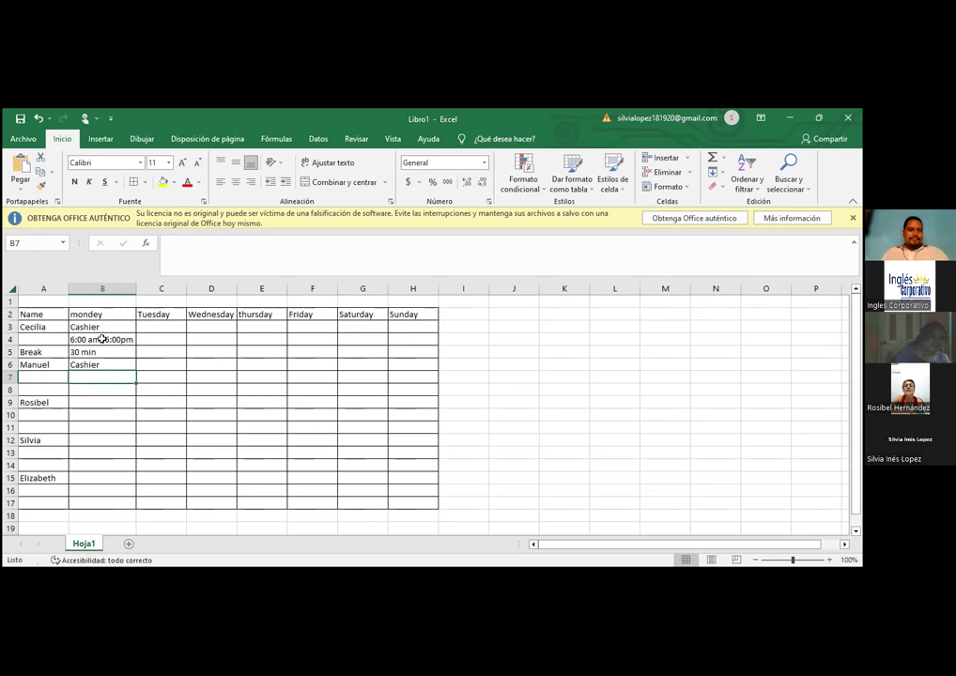
Copy the shift hours text from B4 and paste it into B7, below the second employee's Monday role.
double_click(104, 339)
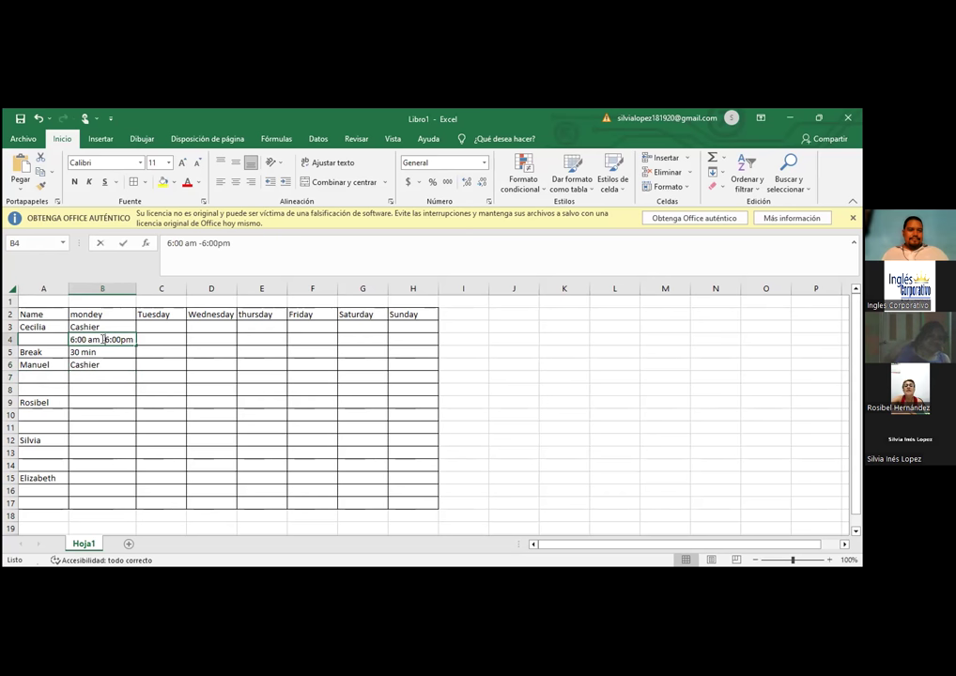
triple_click(231, 242)
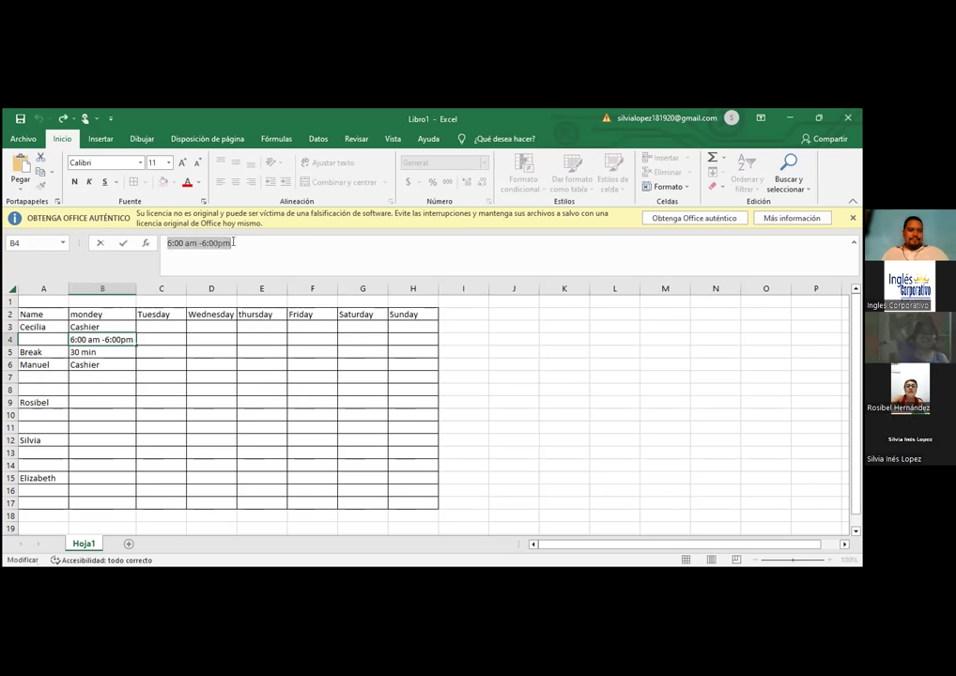
click(202, 242)
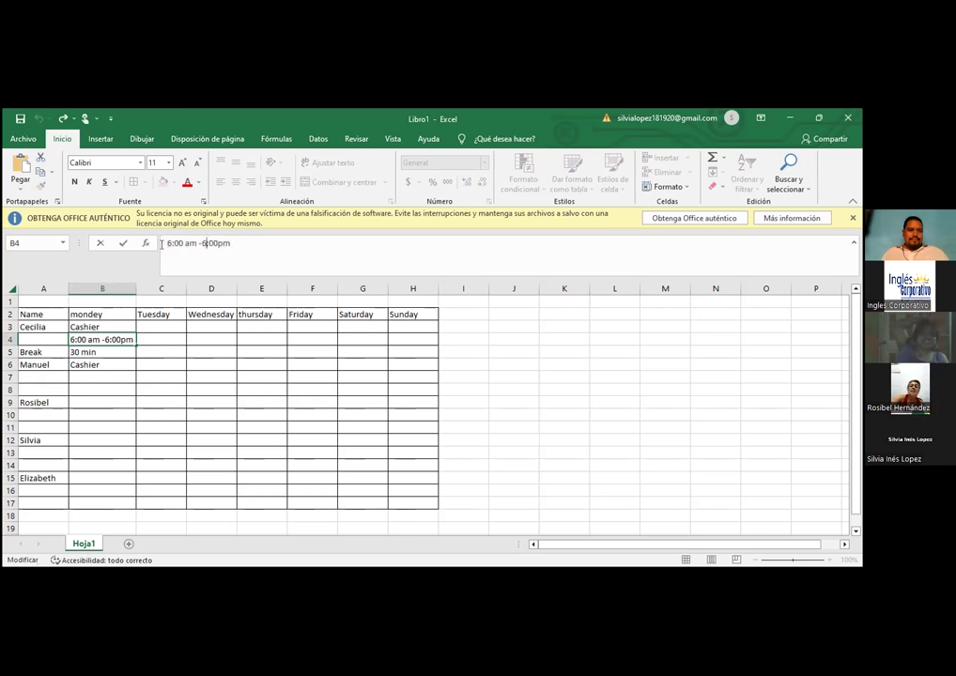
drag(163, 243, 234, 245)
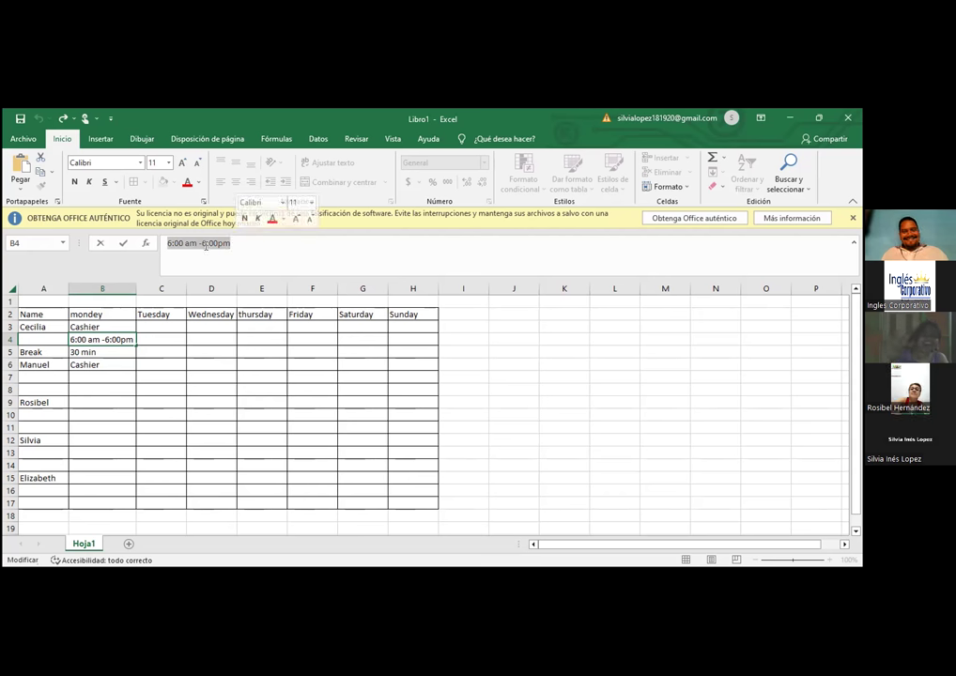
right_click(205, 245)
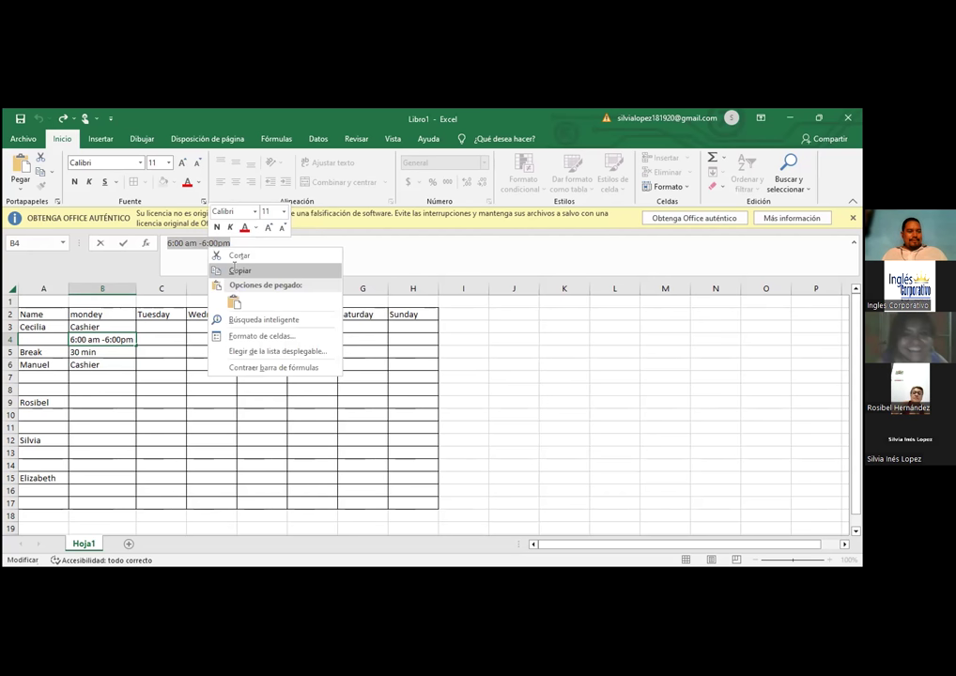
click(239, 269)
click(94, 378)
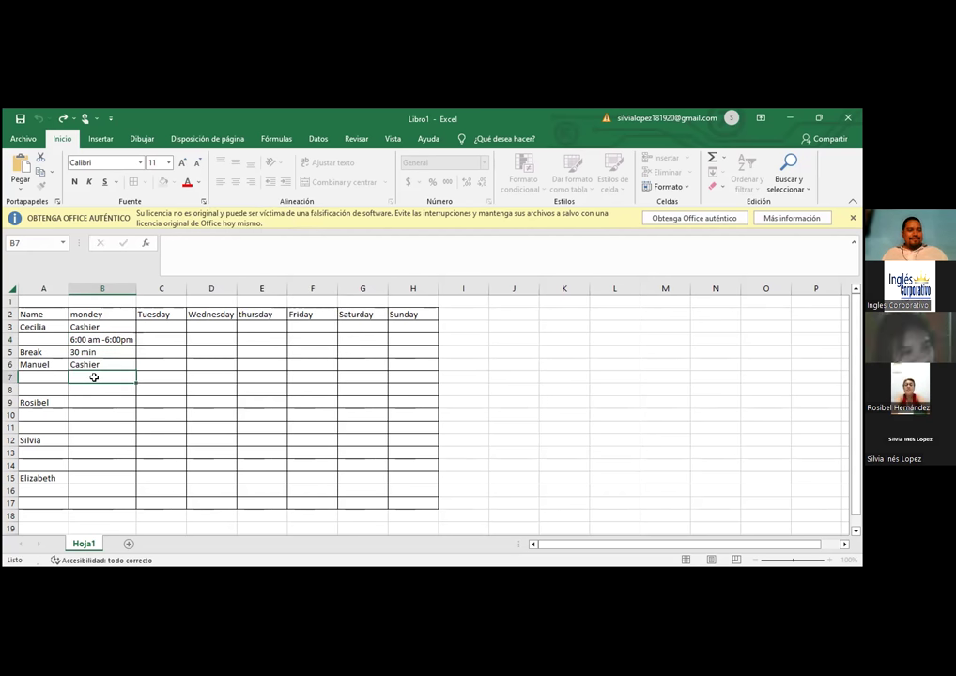
right_click(94, 378)
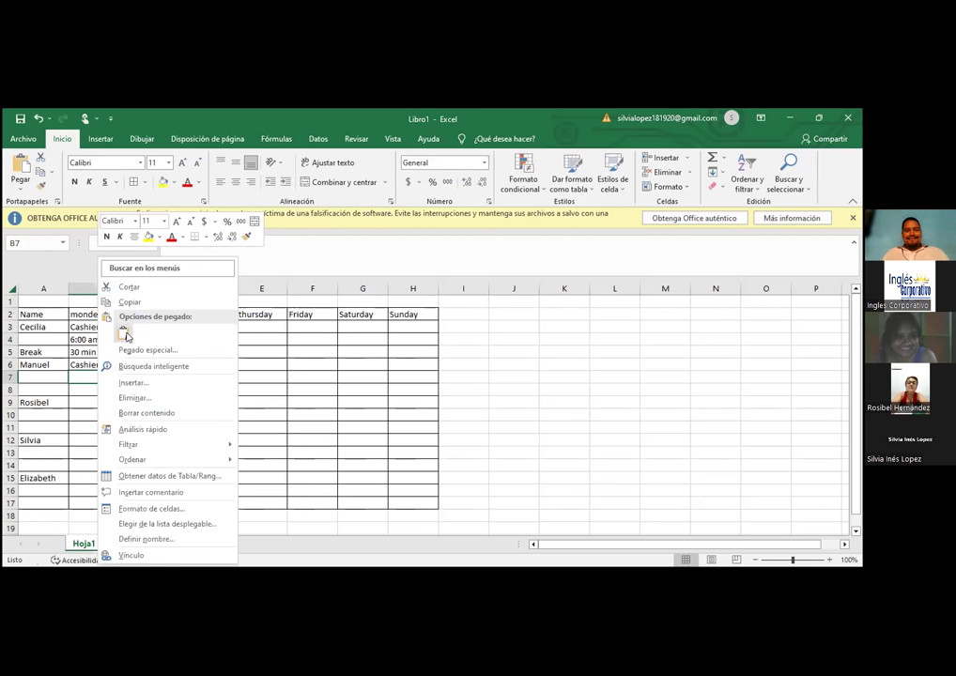
click(124, 331)
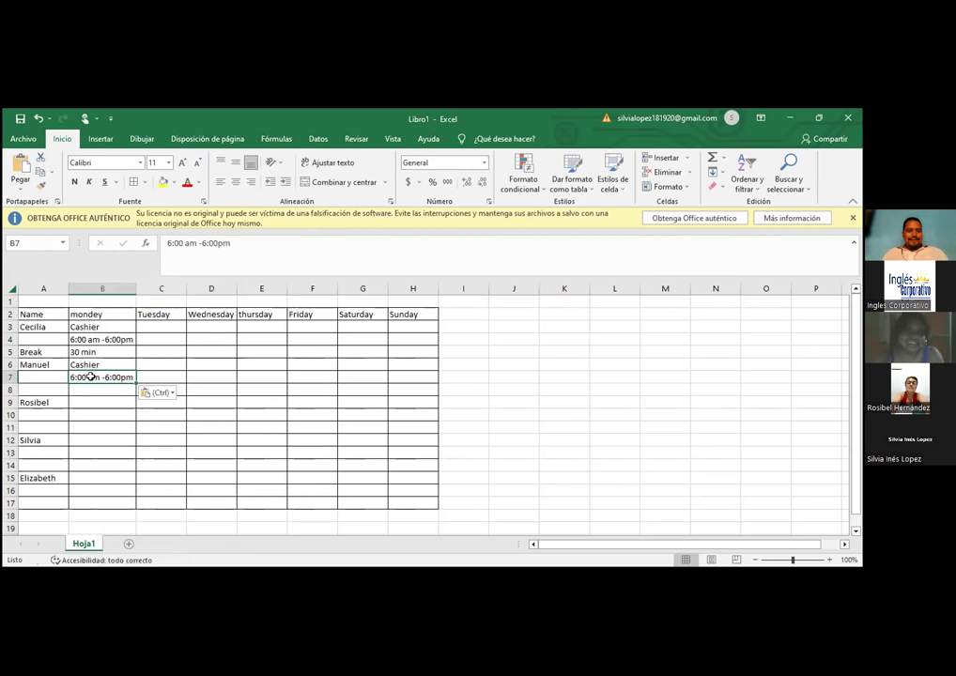
Edit the second employee's Monday shift hours in B7 to read 6:00 pm -6:0am.
click(189, 243)
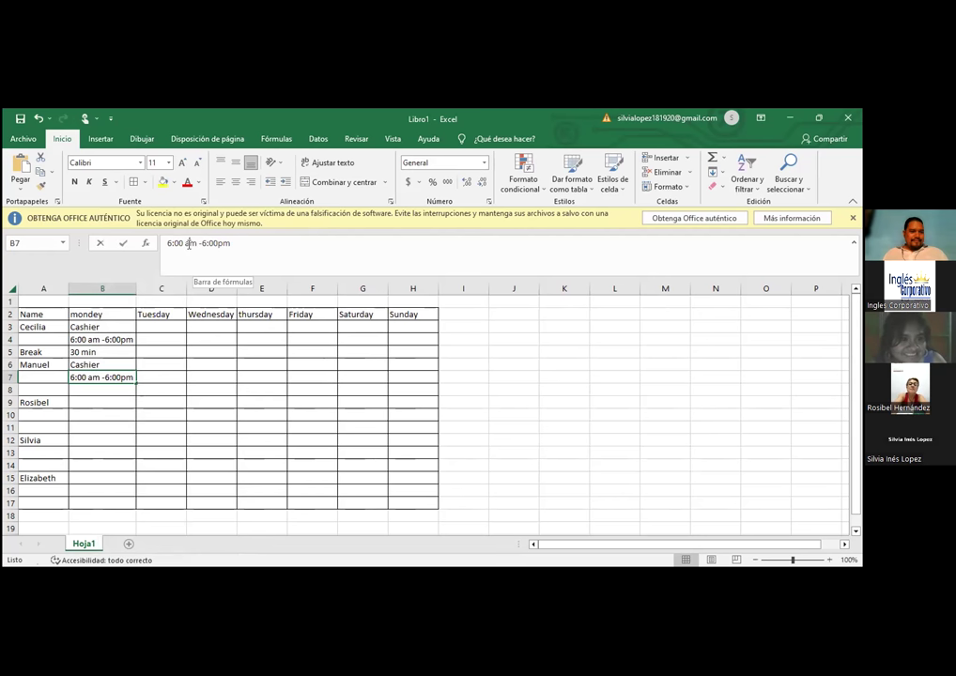
key(BackSpace)
text(p)
click(218, 243)
key(BackSpace)
text(a)
key(Delete)
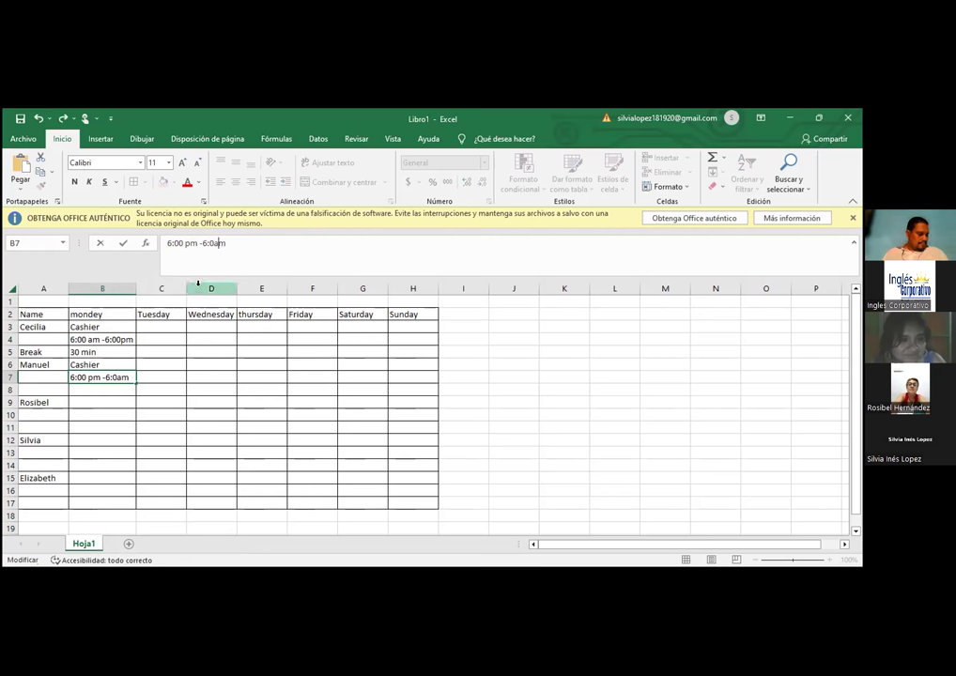
click(103, 397)
Enter 30 min. in B8 and label the adjoining cell A8 as Break.
click(93, 387)
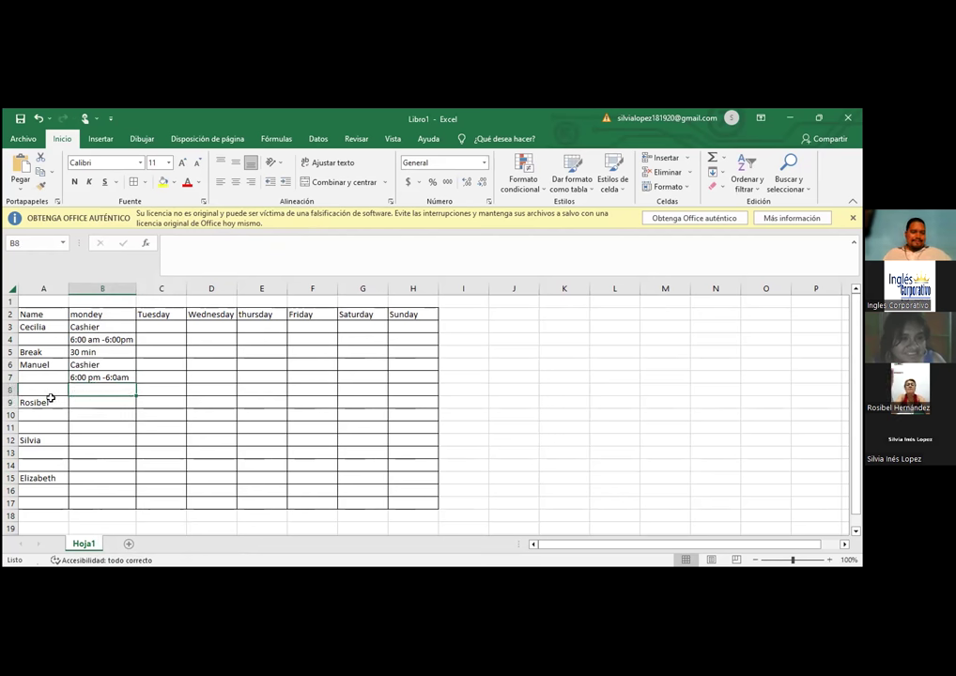
text(3)
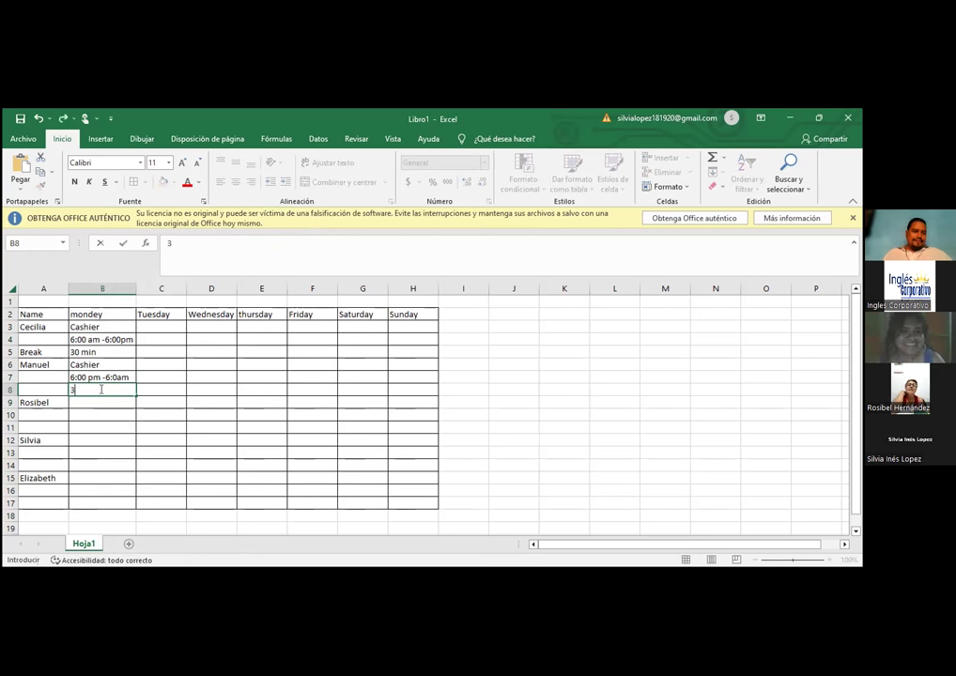
text(0 min.)
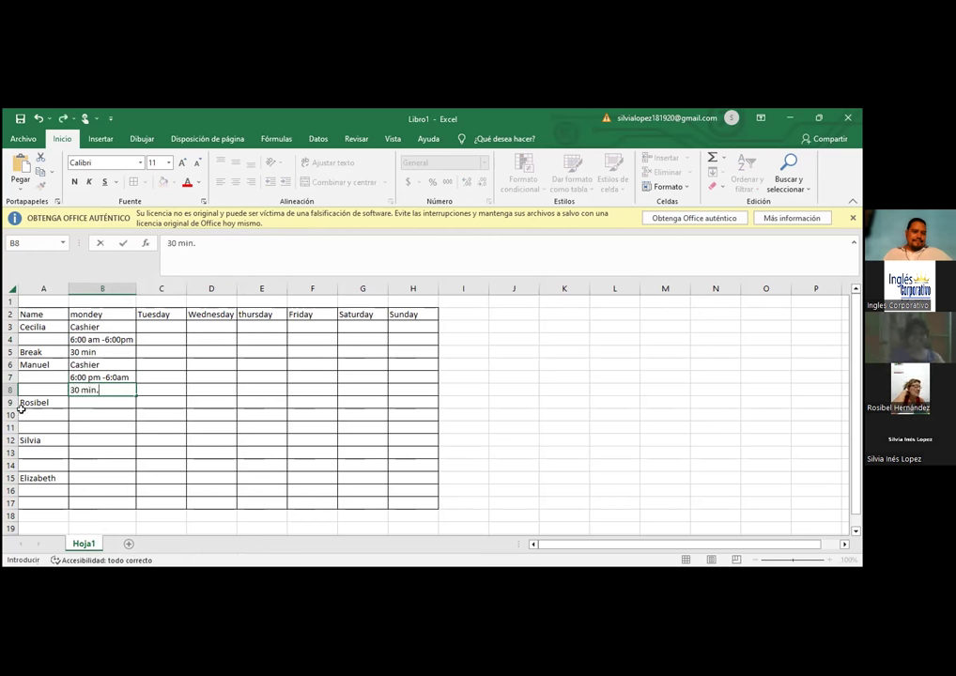
key(Left)
text(B)
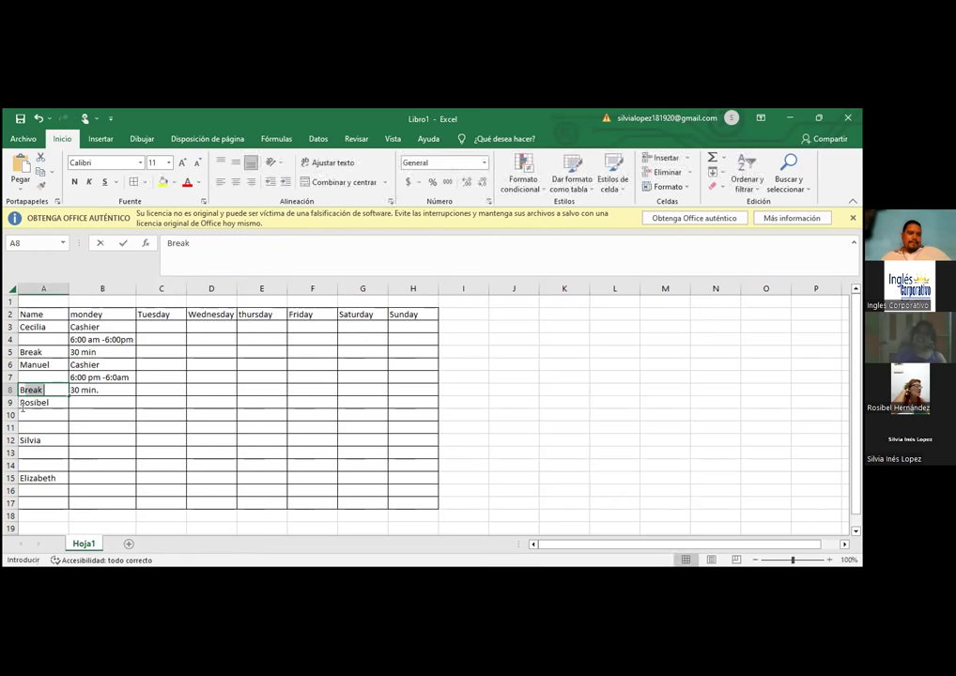
text(reak)
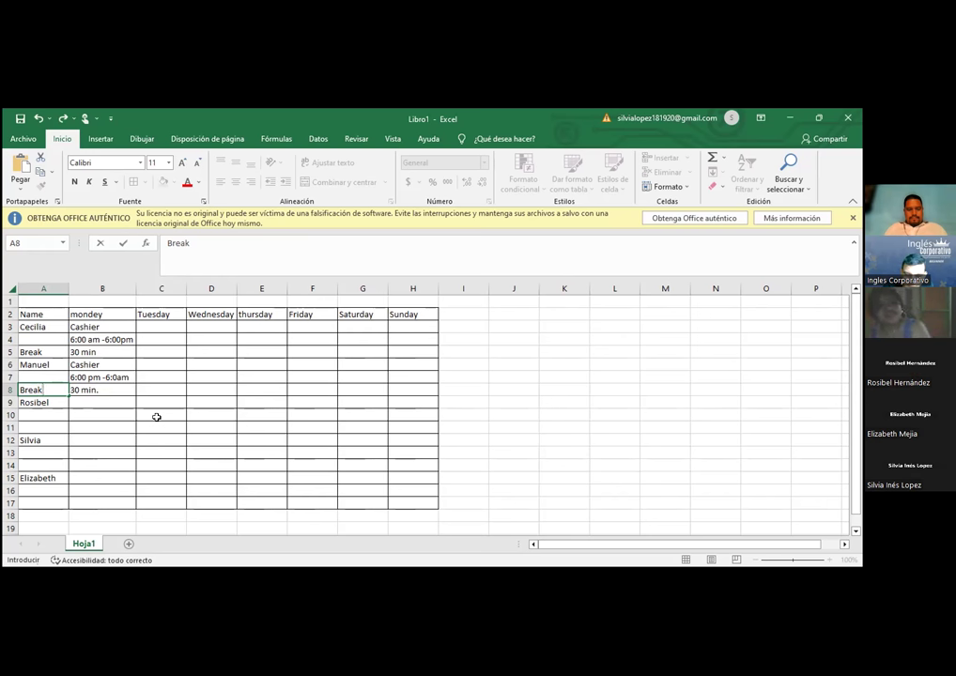
Enter Waitress in B9 as the third employee's Monday role.
click(100, 401)
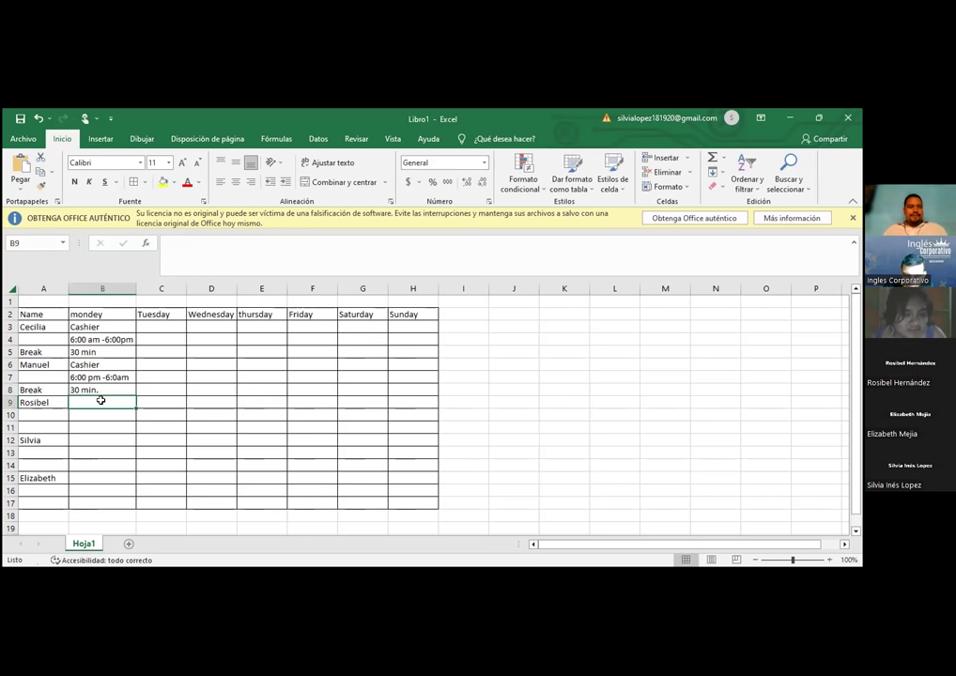
text(Wai)
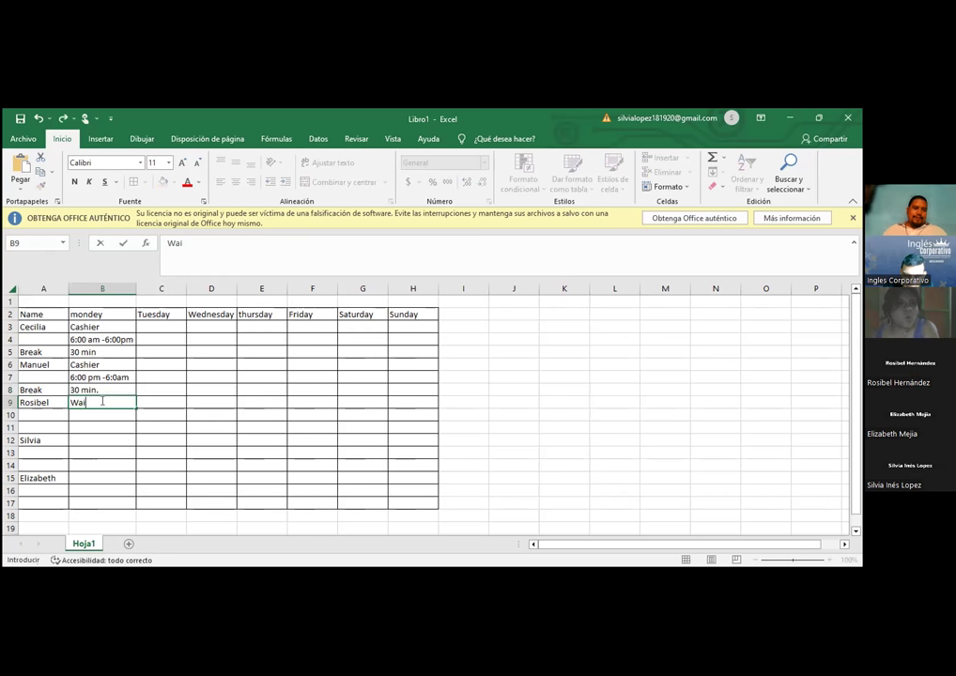
text(tress)
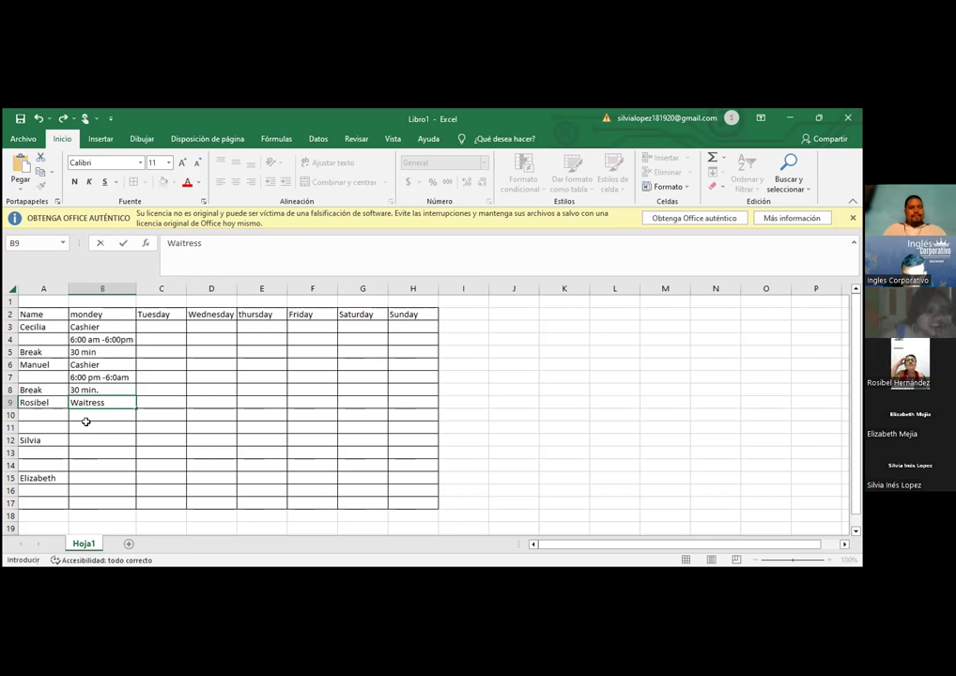
Copy the first employee's shift hours cell B4 into B10 for the third employee's Monday shift.
click(86, 415)
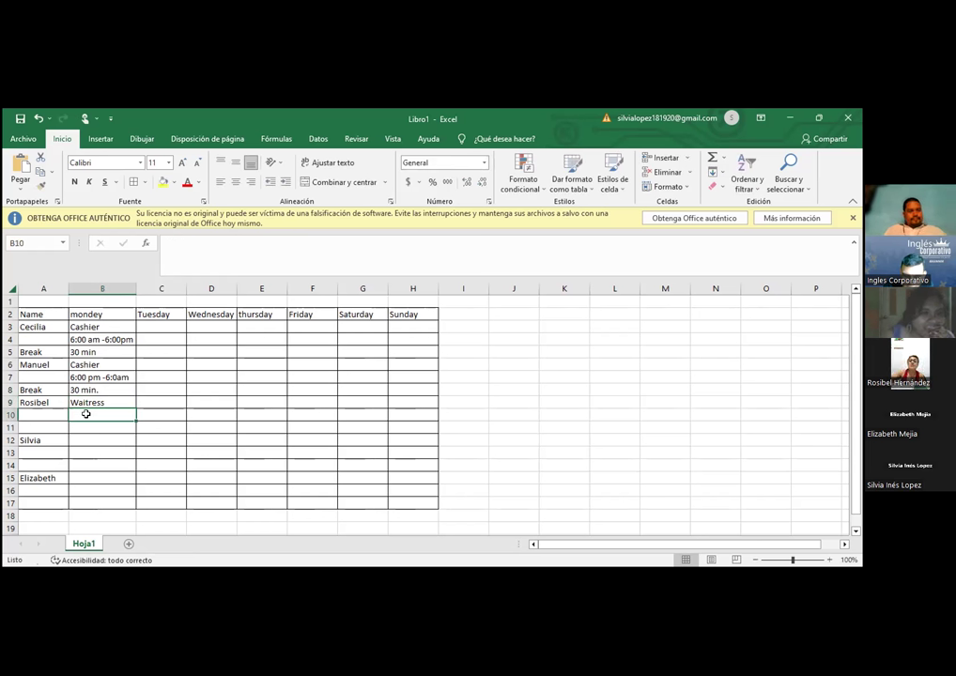
click(87, 340)
right_click(93, 240)
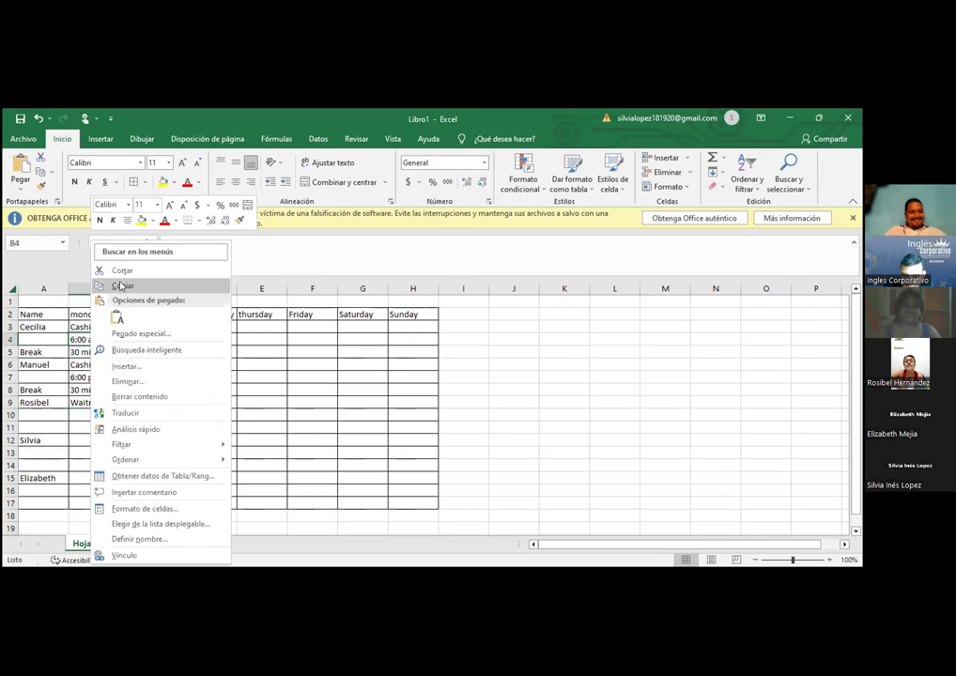
click(118, 284)
click(94, 414)
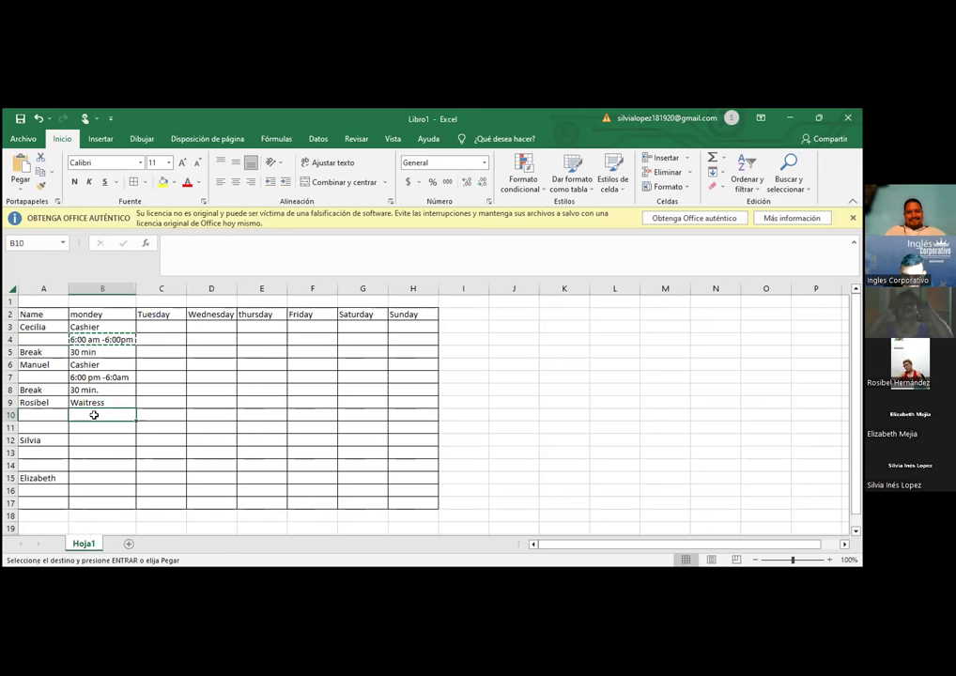
right_click(94, 420)
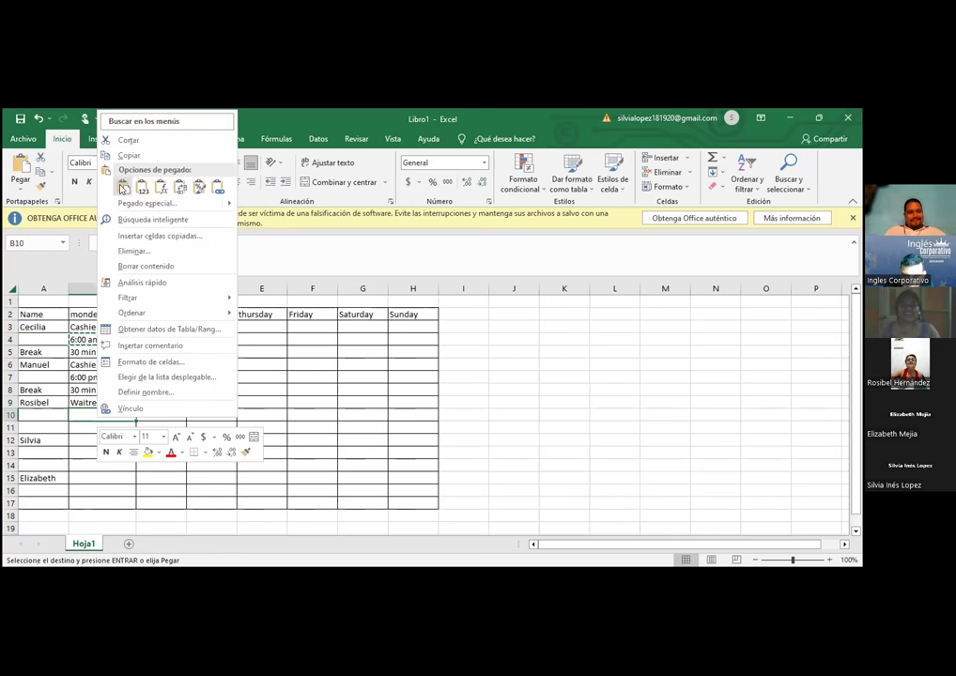
click(123, 188)
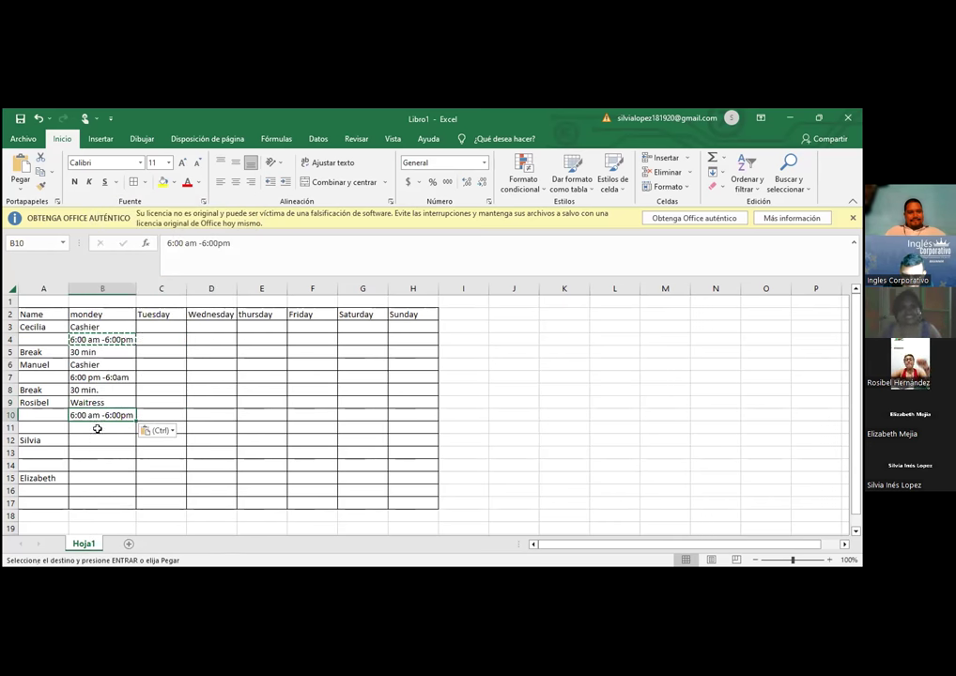
Copy the Break label and its 30 min entry from A5:B5 into A11:B11.
click(97, 429)
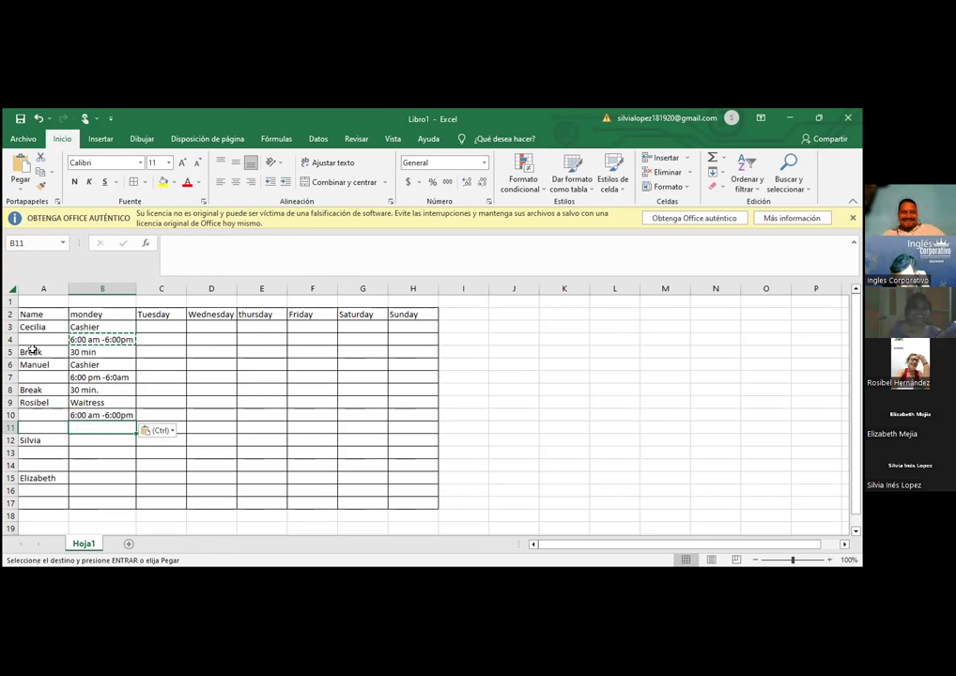
drag(32, 351, 81, 351)
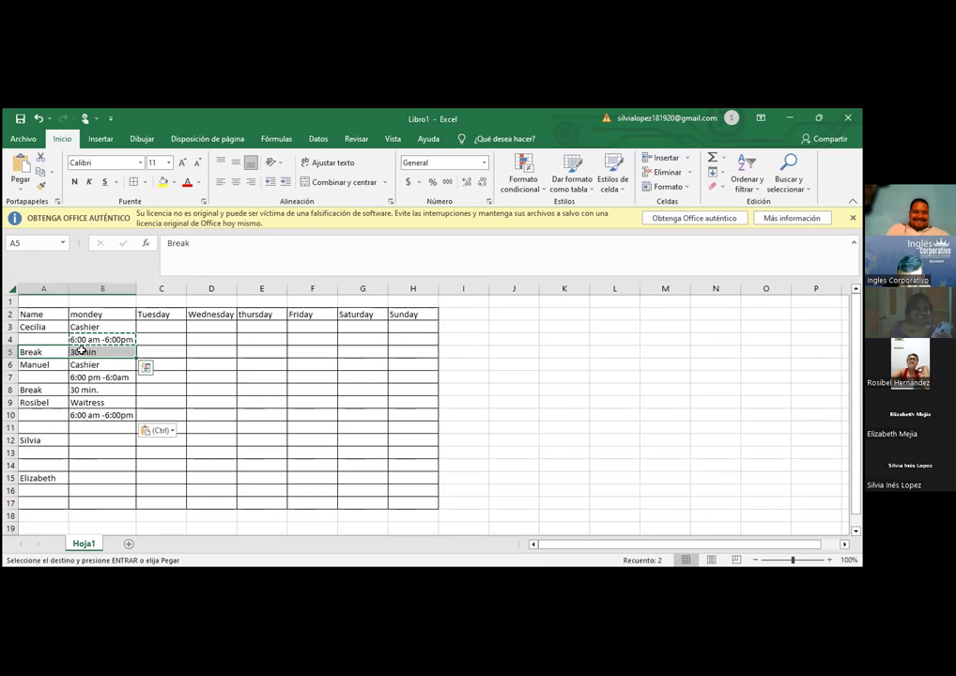
right_click(82, 351)
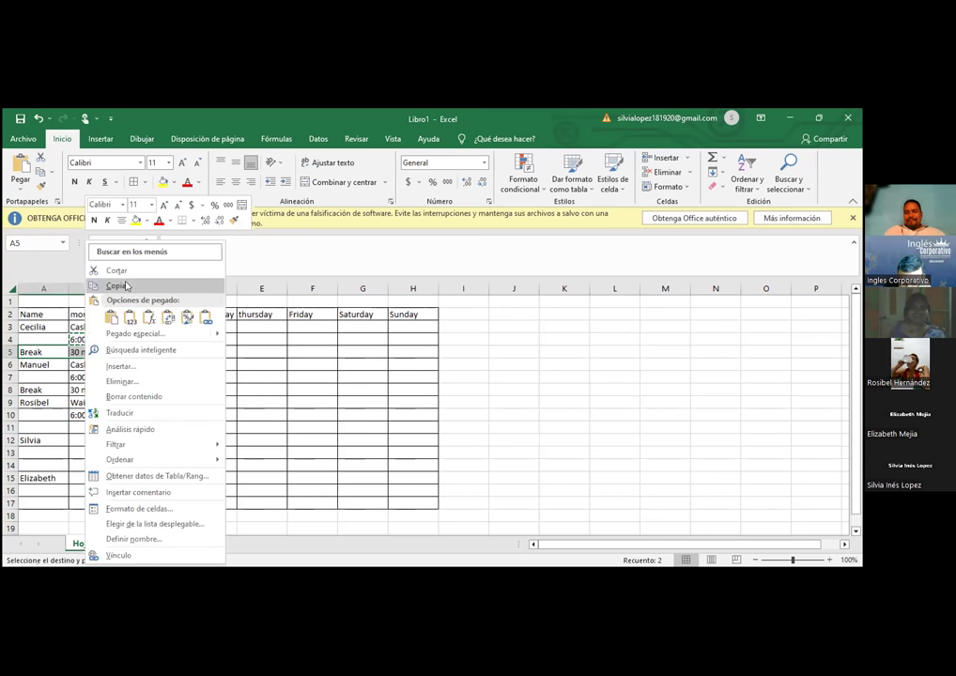
click(46, 428)
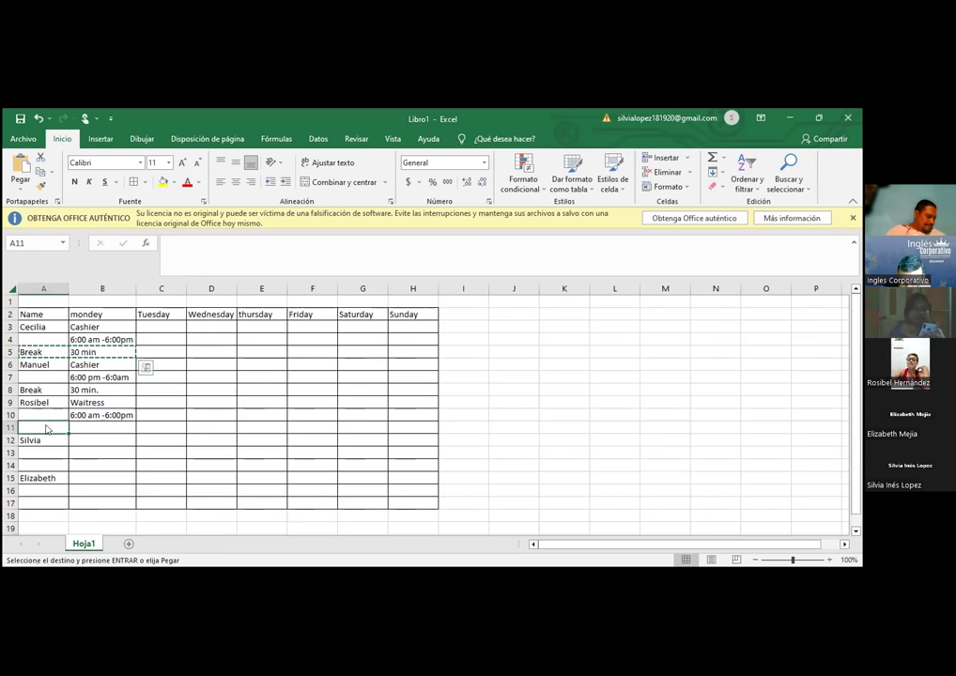
right_click(46, 428)
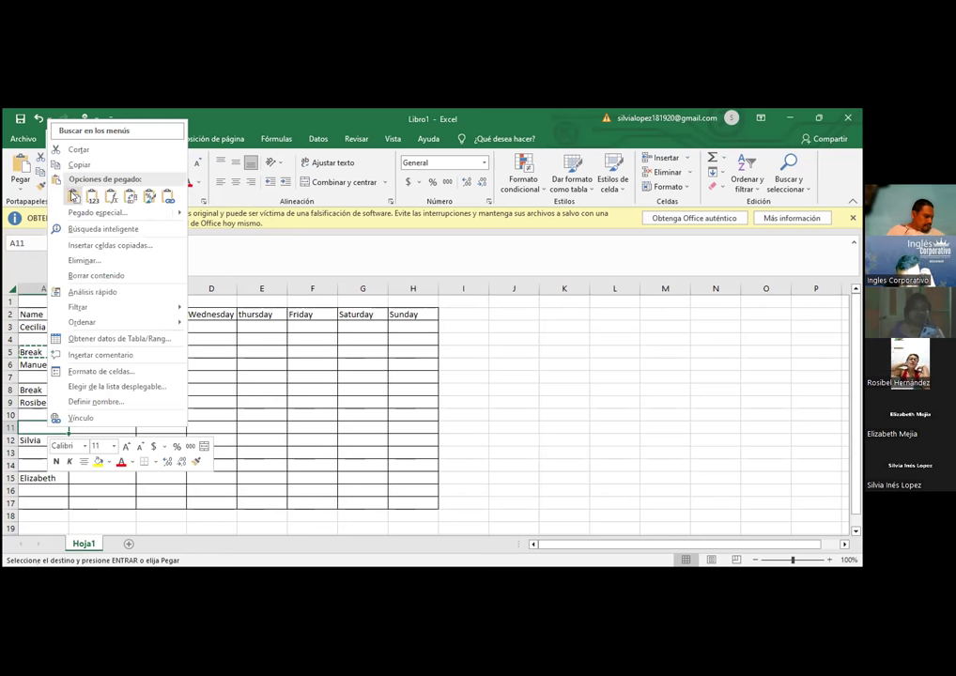
click(73, 196)
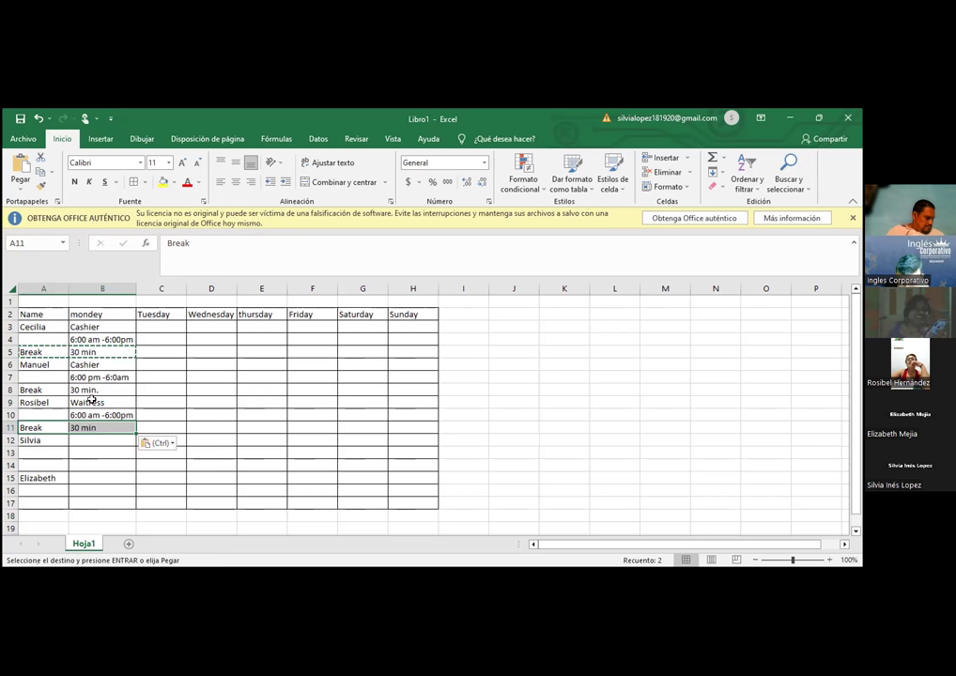
Enter Chef in B12 as the fourth employee's Monday role and select the shift hours cell B13 below.
click(88, 440)
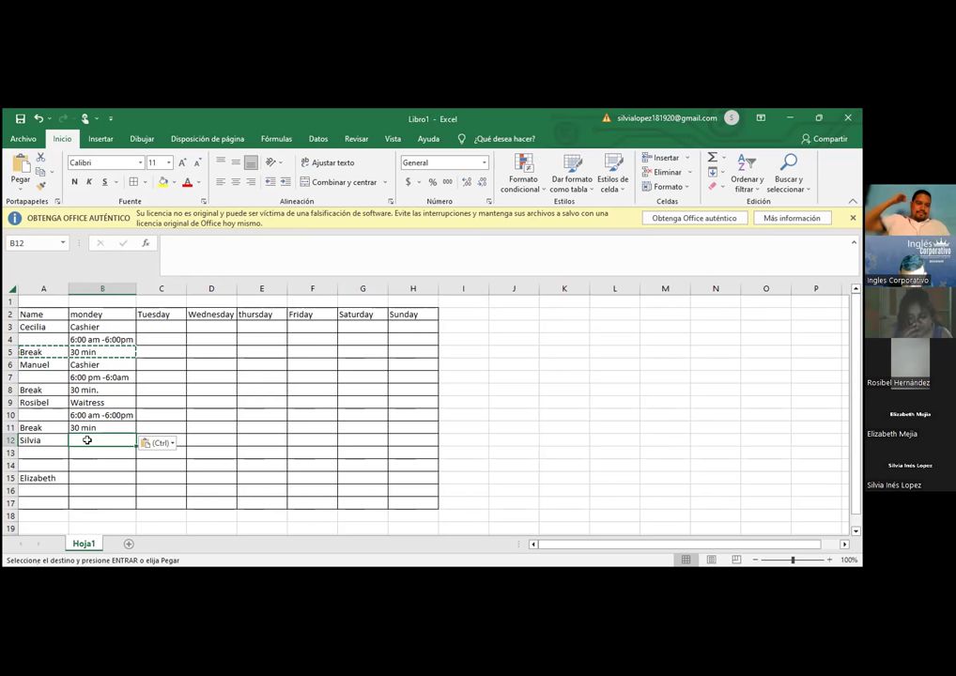
text(C)
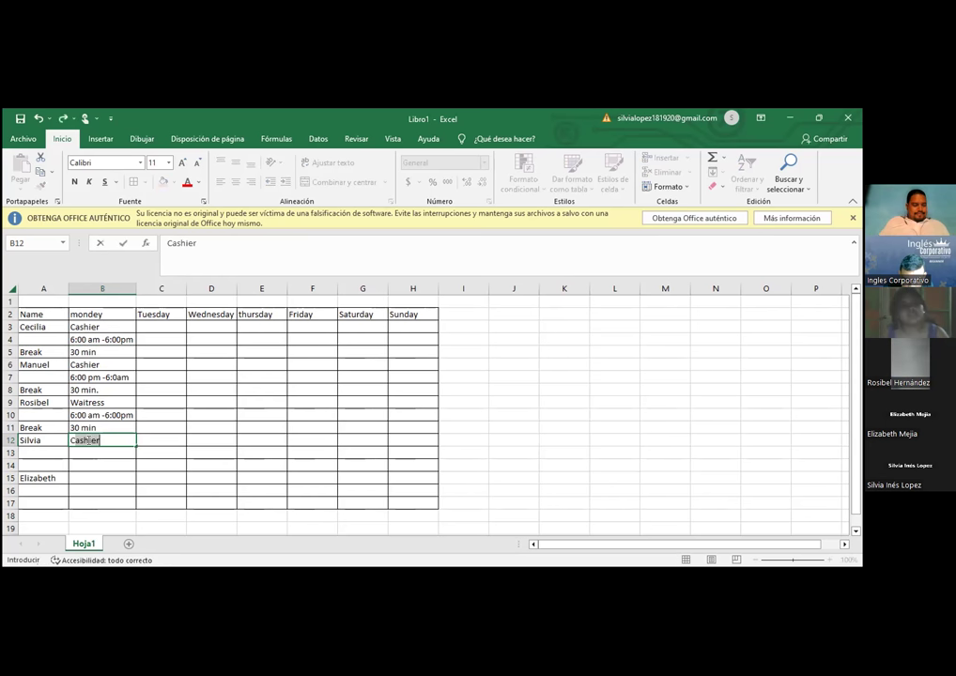
text(hef)
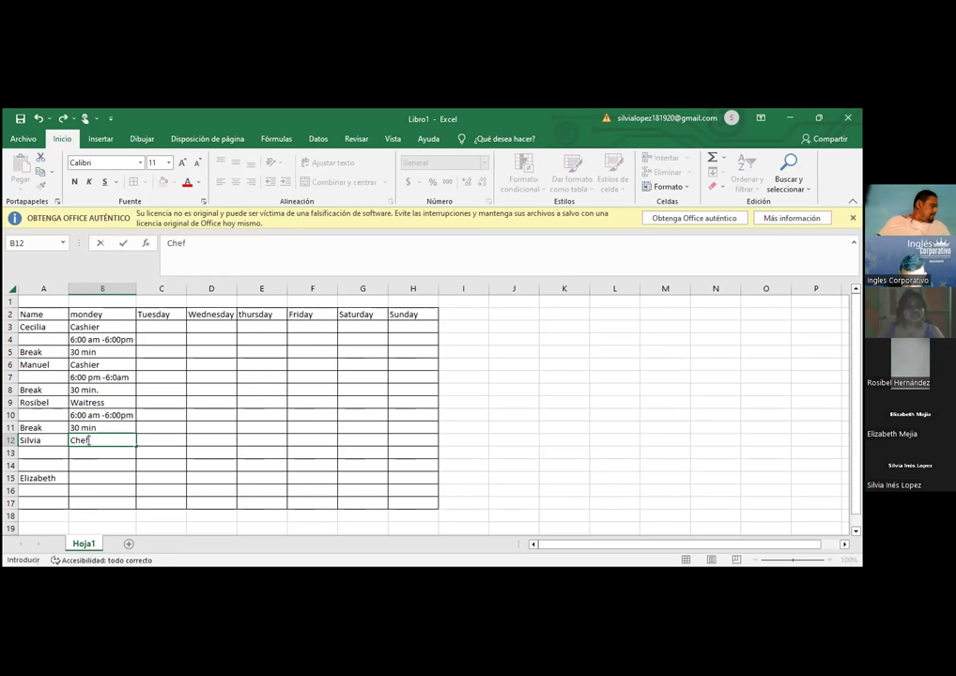
click(88, 453)
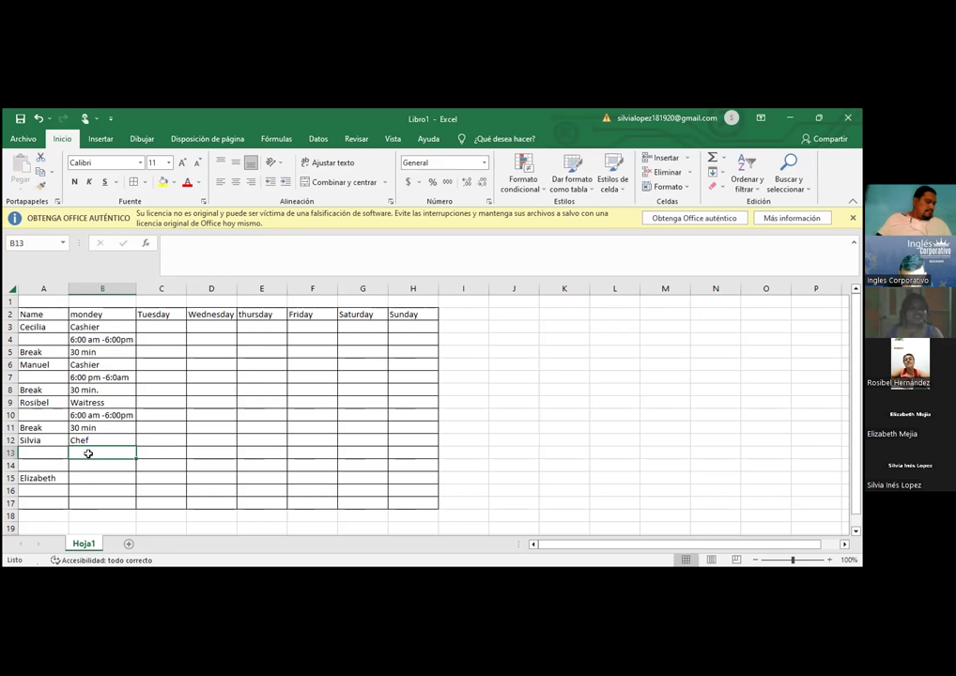
click(84, 440)
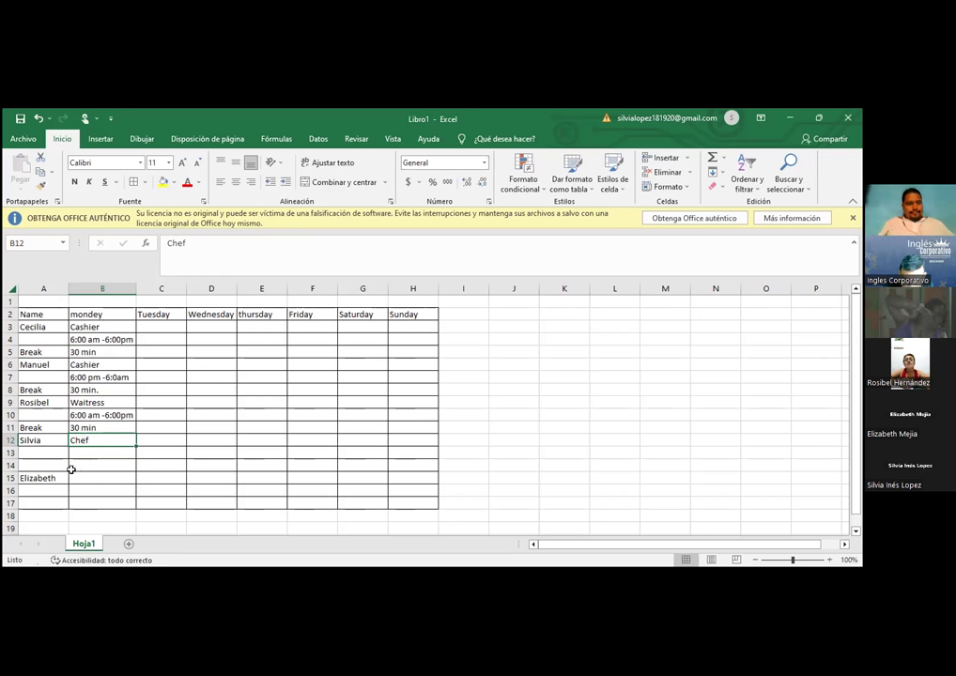
click(80, 452)
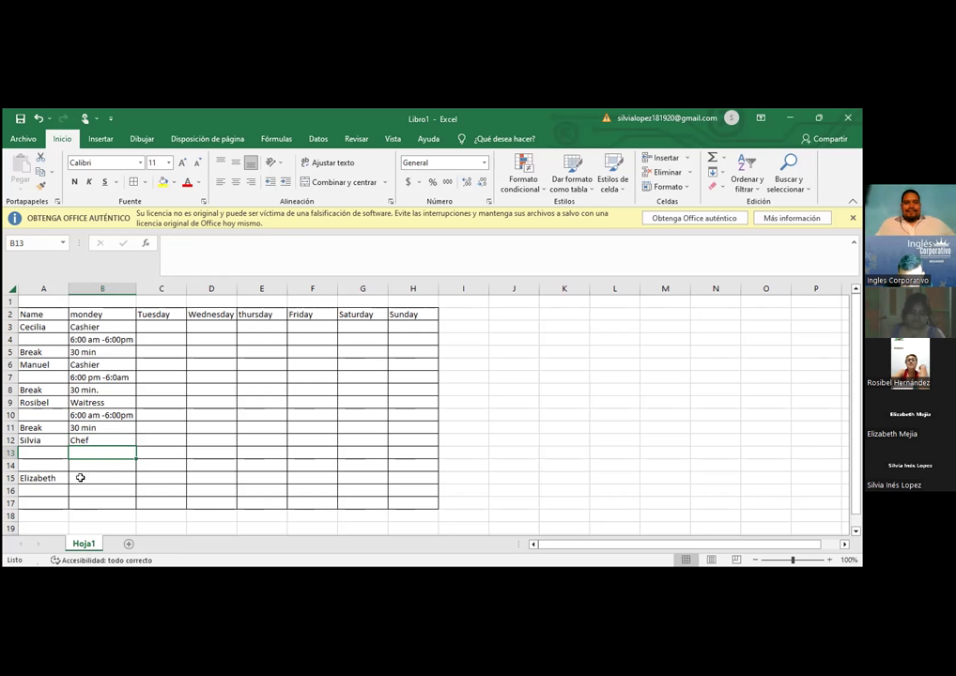
Copy the third employee's shift hours cell B10 into B13 for the fourth employee's Monday shift.
click(89, 413)
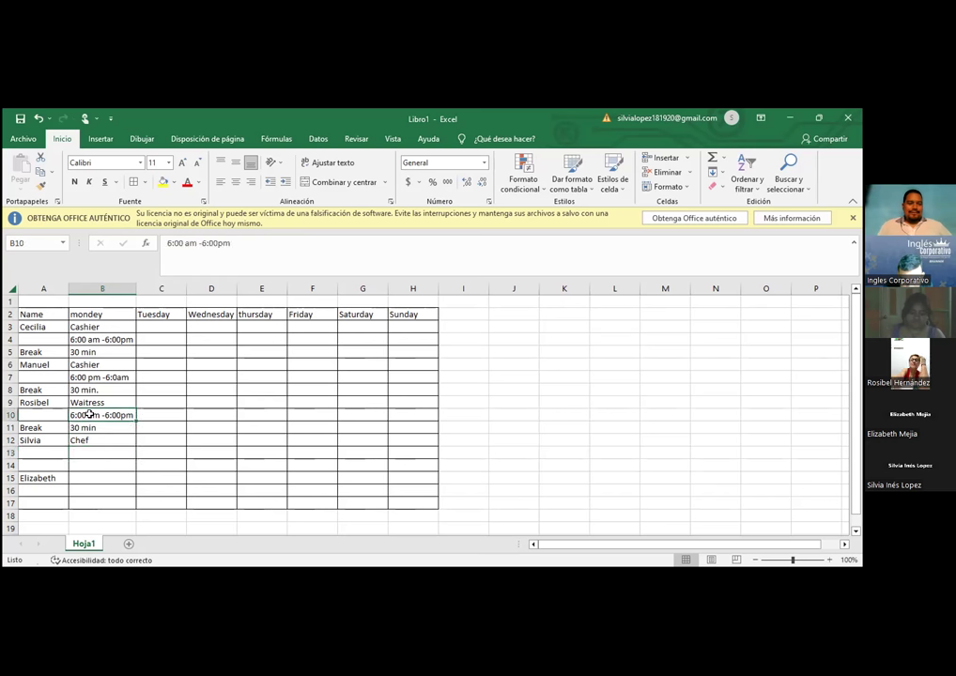
right_click(95, 414)
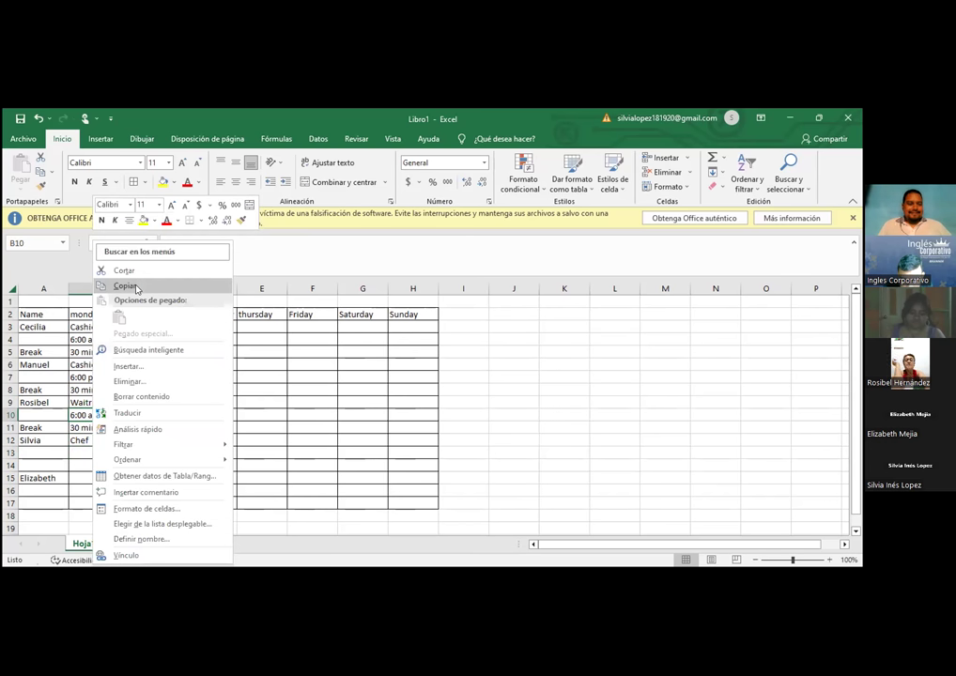
click(137, 288)
click(89, 453)
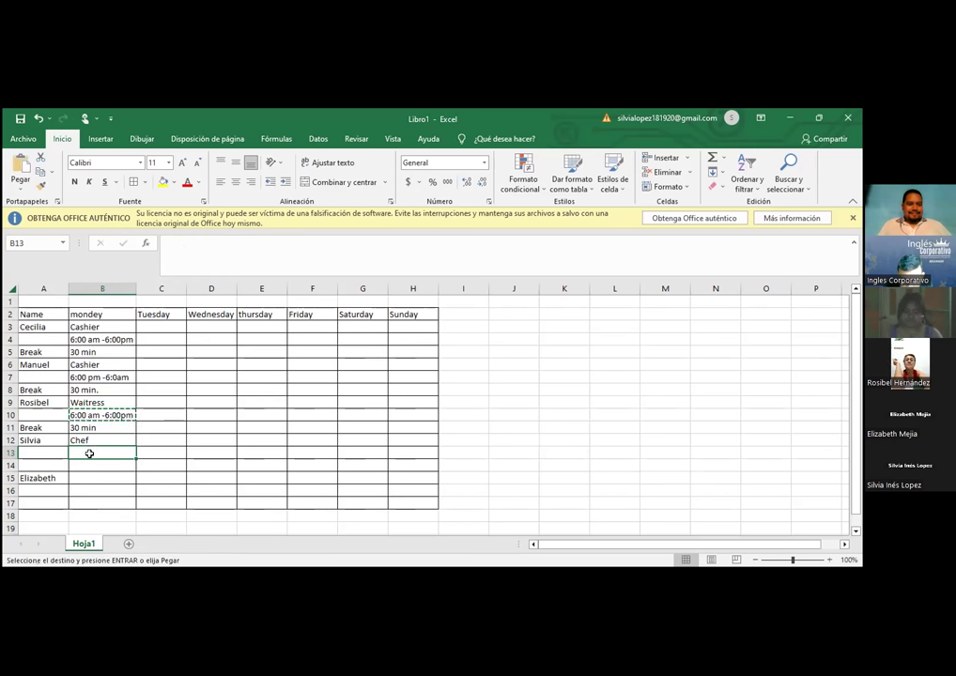
right_click(89, 453)
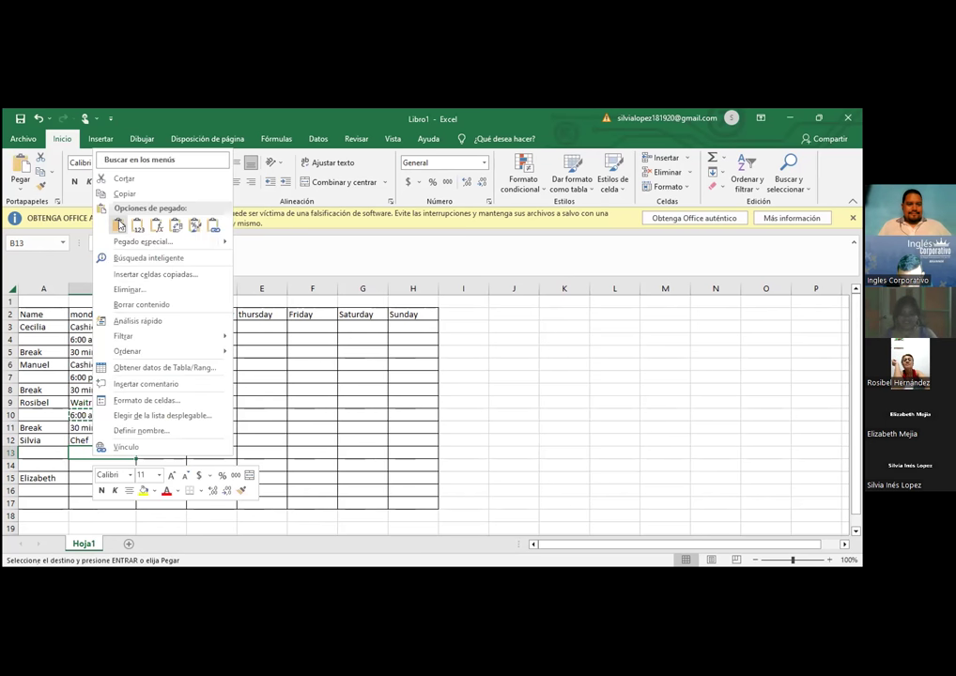
click(119, 225)
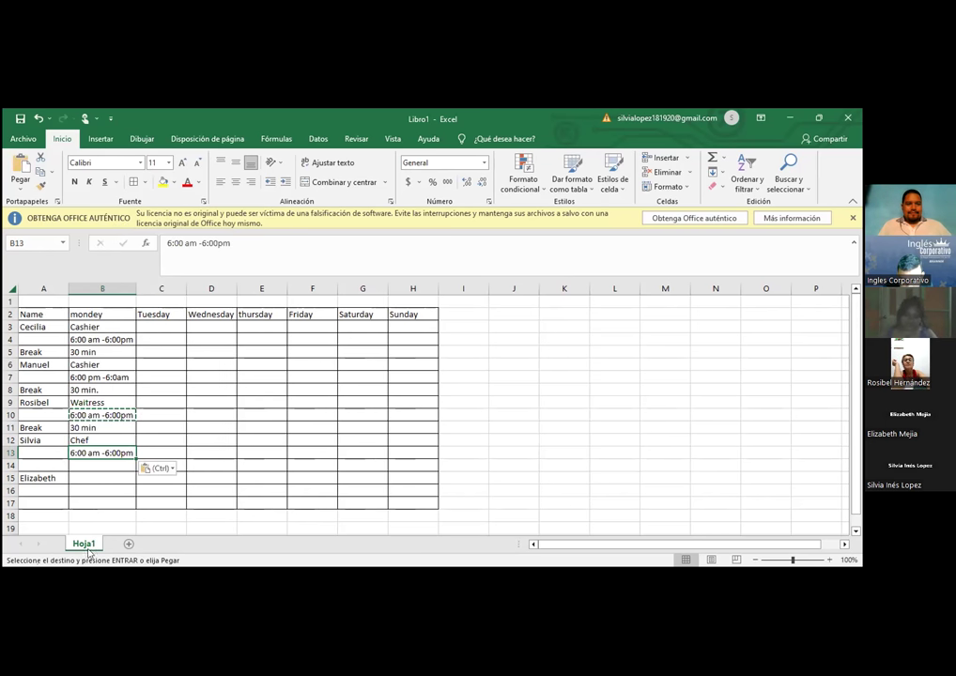
Enter 30 min in B14 and the label Break in A14 for the fourth employee's Monday break.
click(82, 464)
text(3)
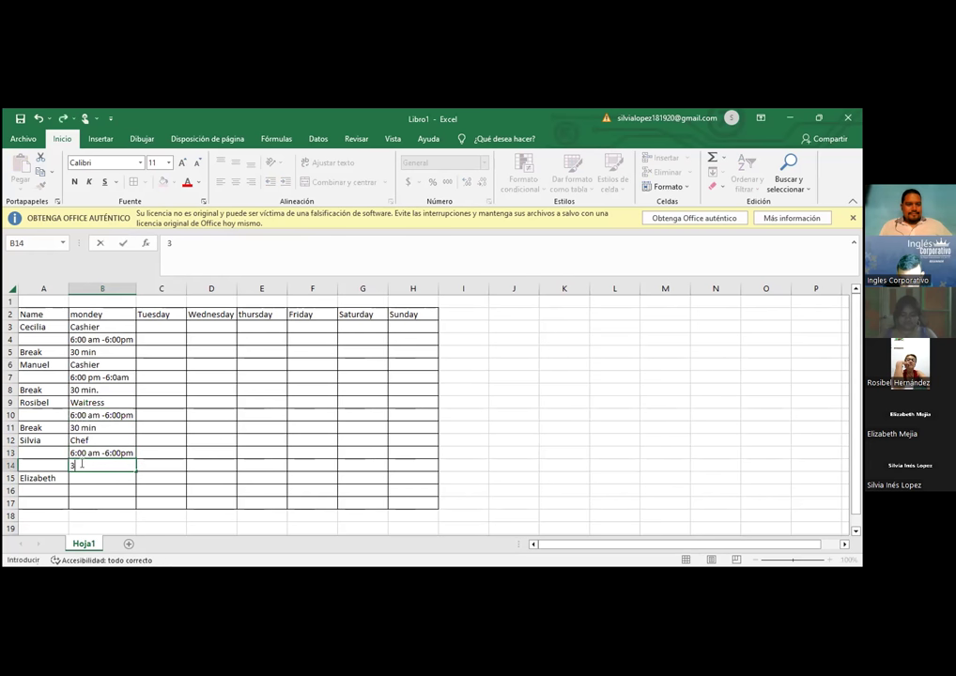
text(0 min)
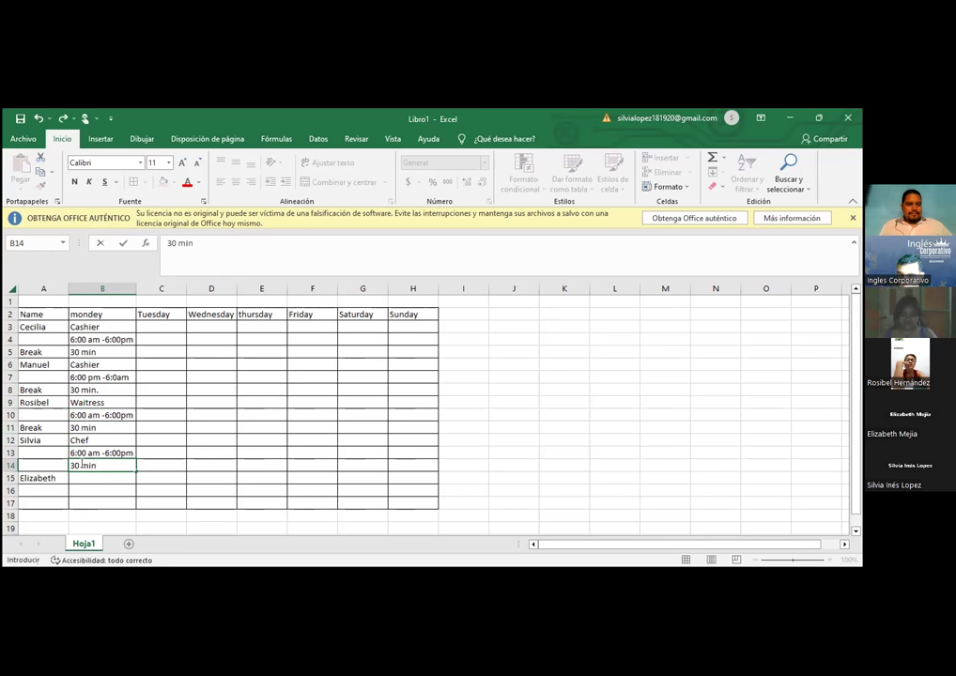
click(38, 465)
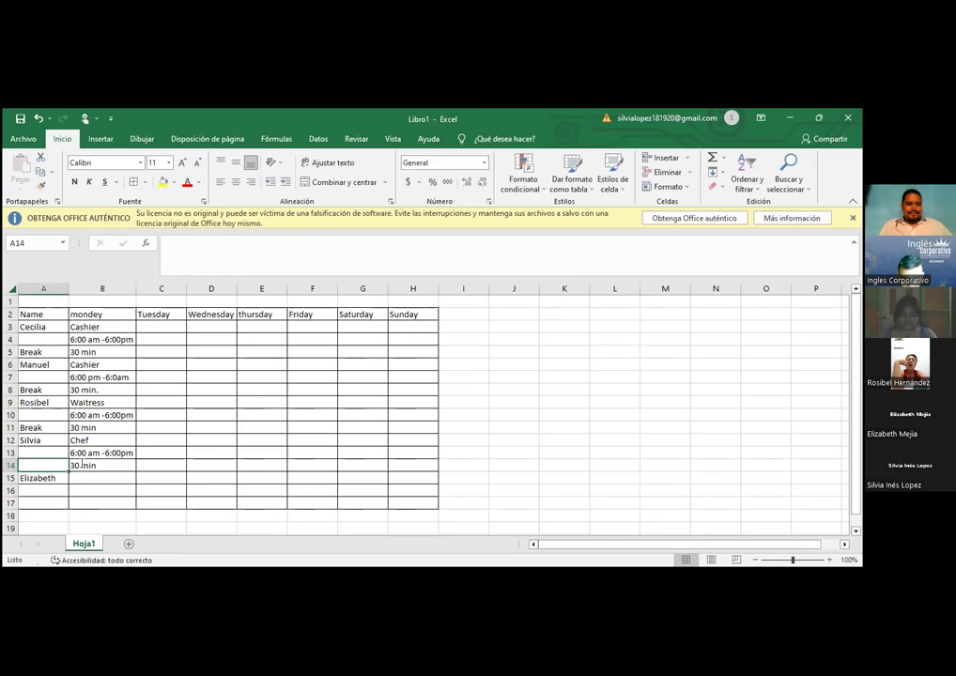
text(Break)
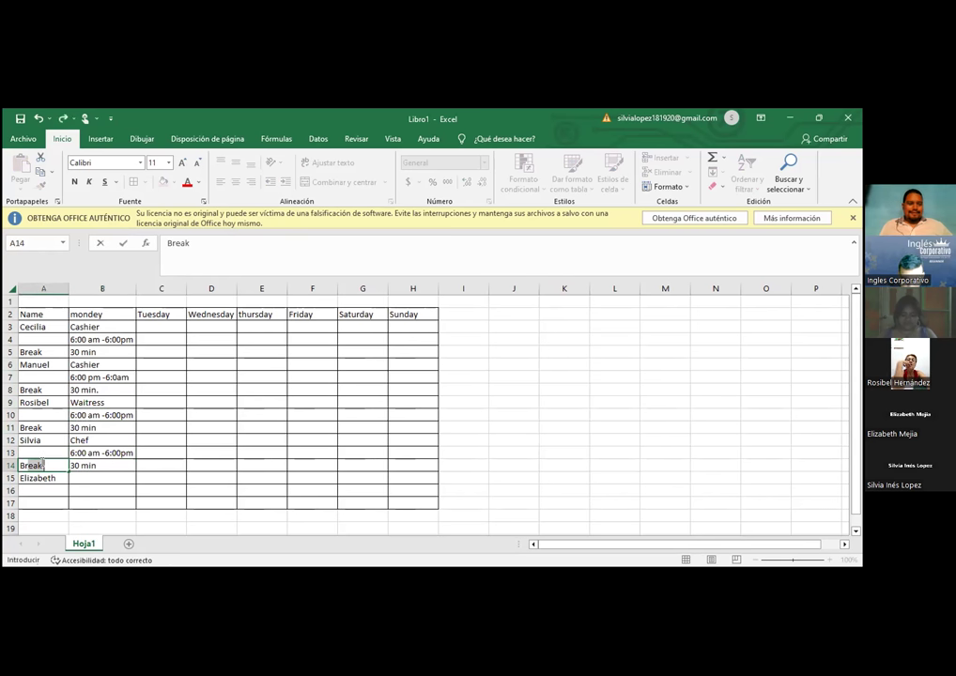
click(109, 501)
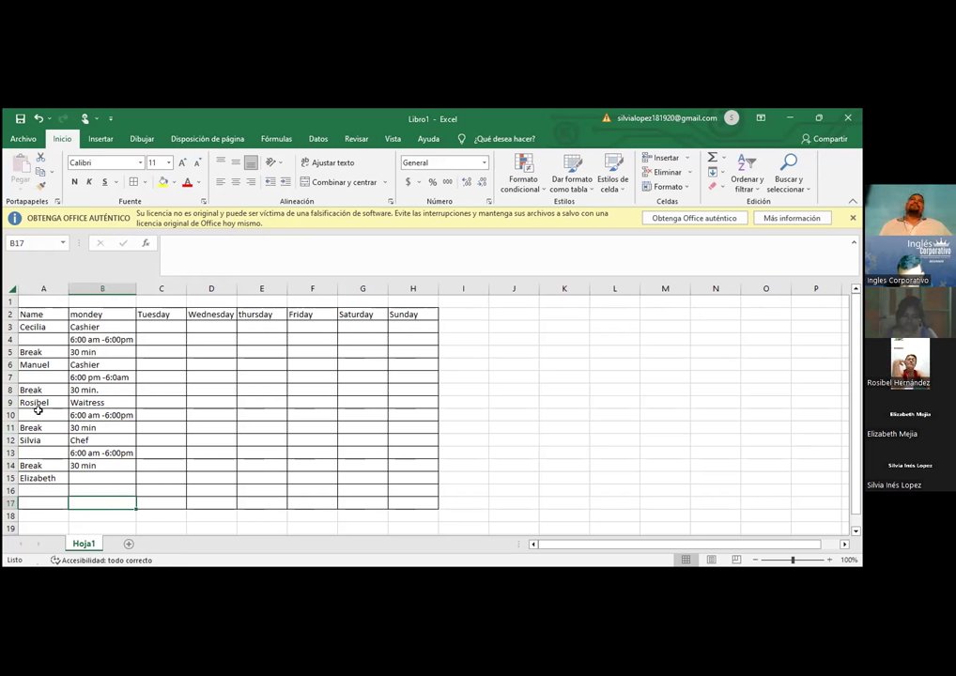
Enter Bartender in B15 as the fifth employee's Monday role.
click(40, 492)
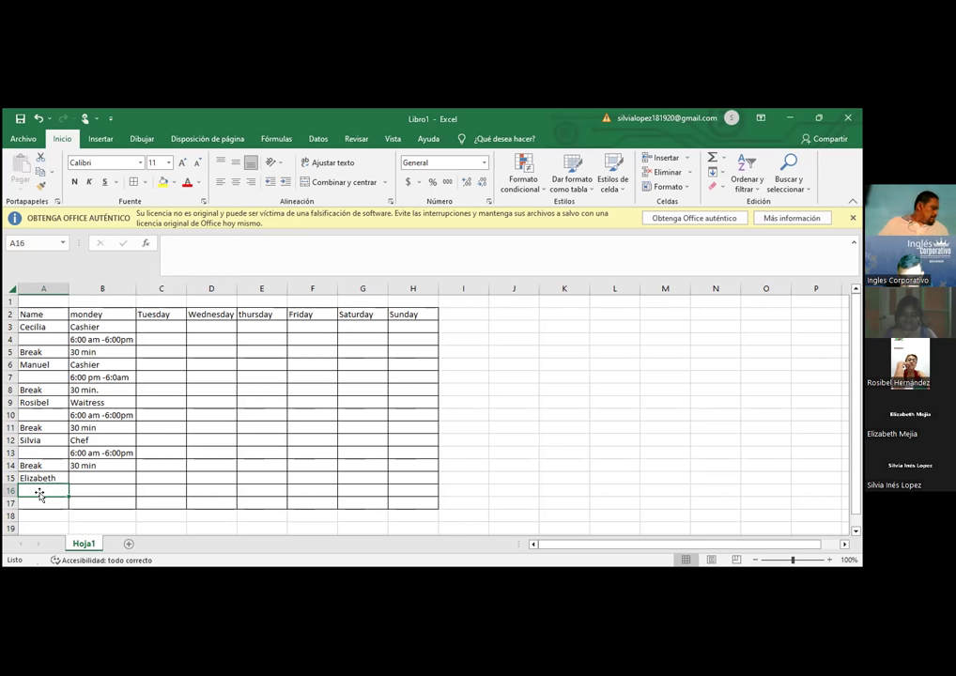
click(92, 478)
text(Ba)
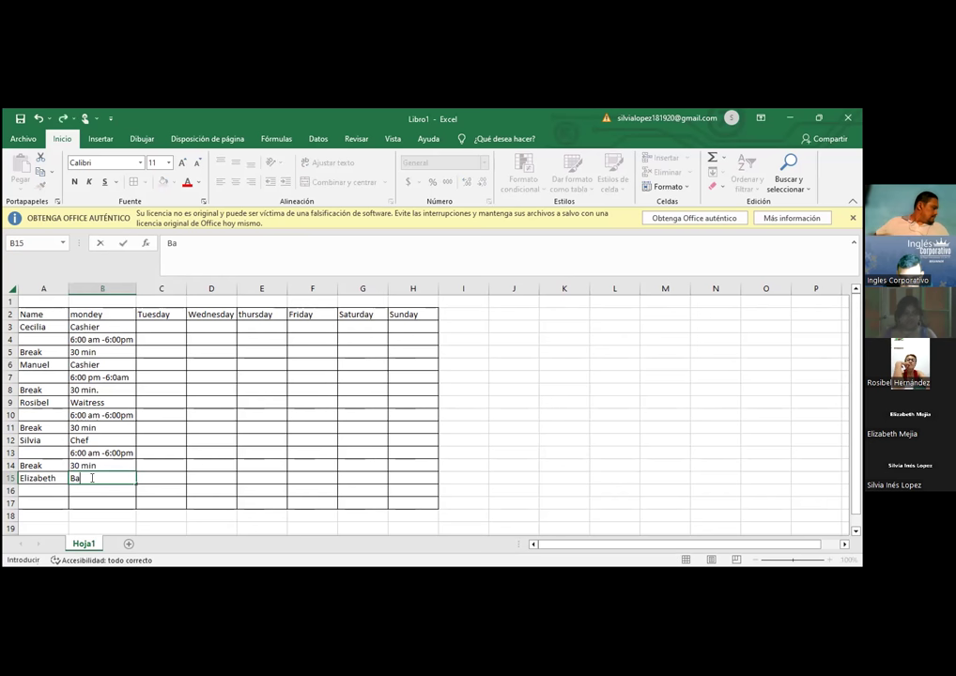
text(rtender)
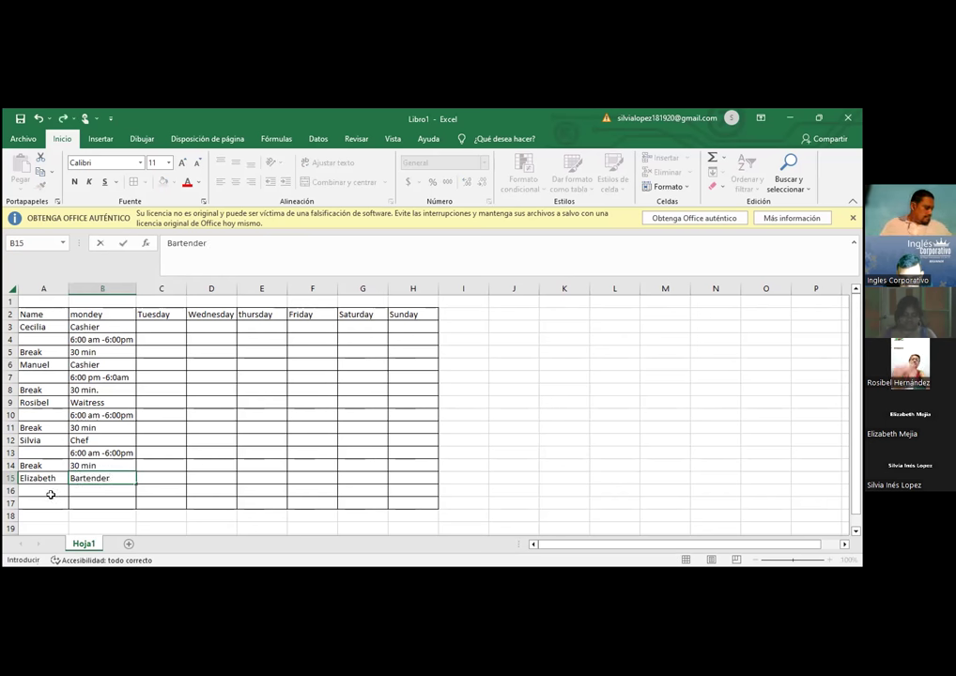
click(50, 490)
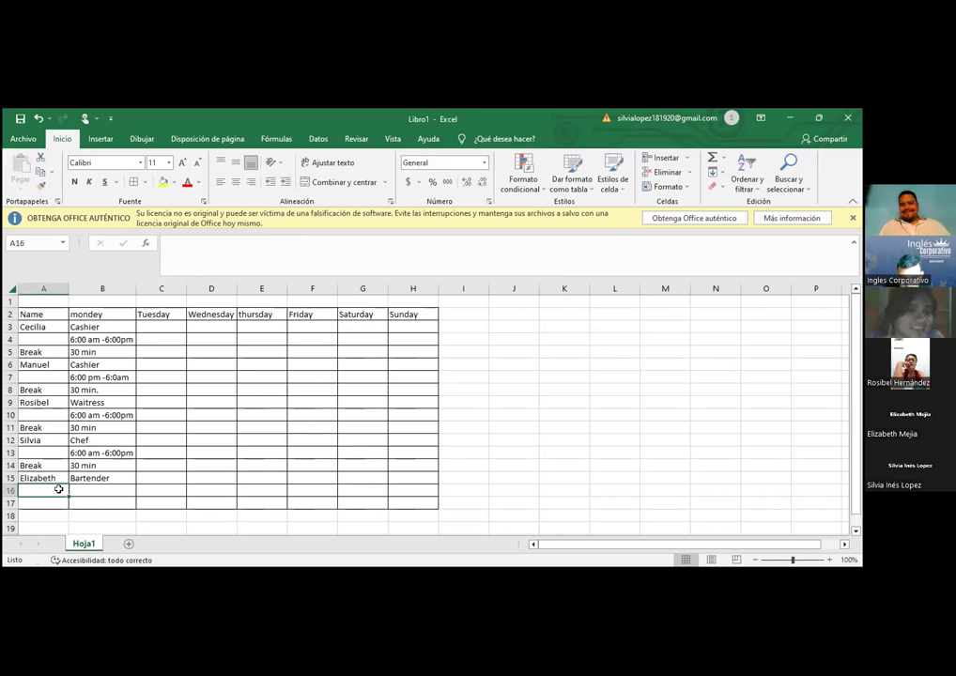
Copy the first employee's shift hours and break entry from B4:B5 into B16:B17 for the fifth employee.
click(81, 486)
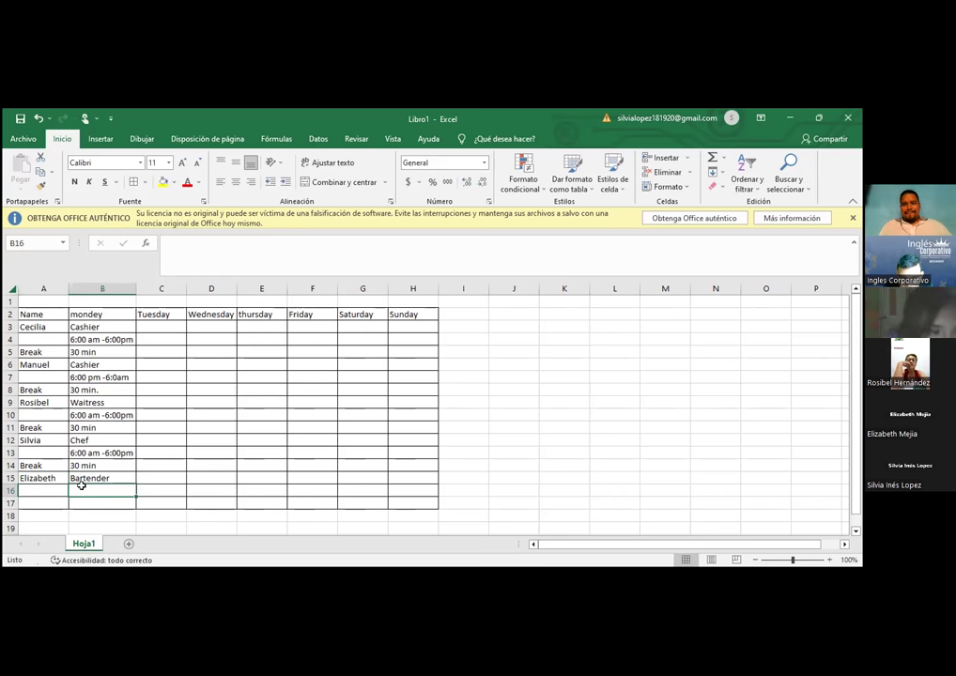
click(102, 338)
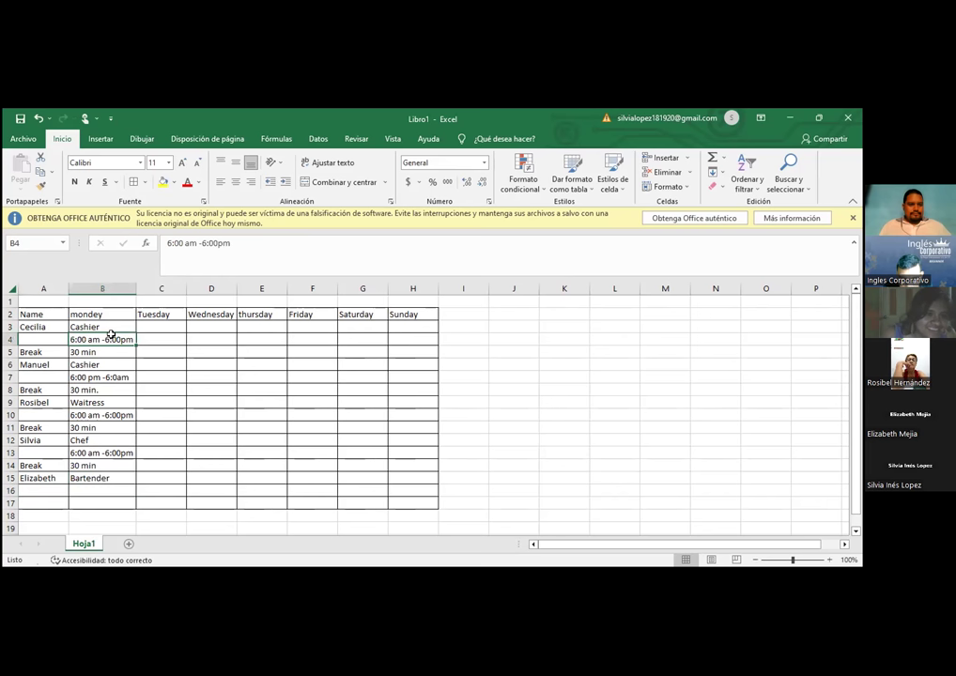
click(178, 337)
click(107, 338)
drag(107, 338, 107, 348)
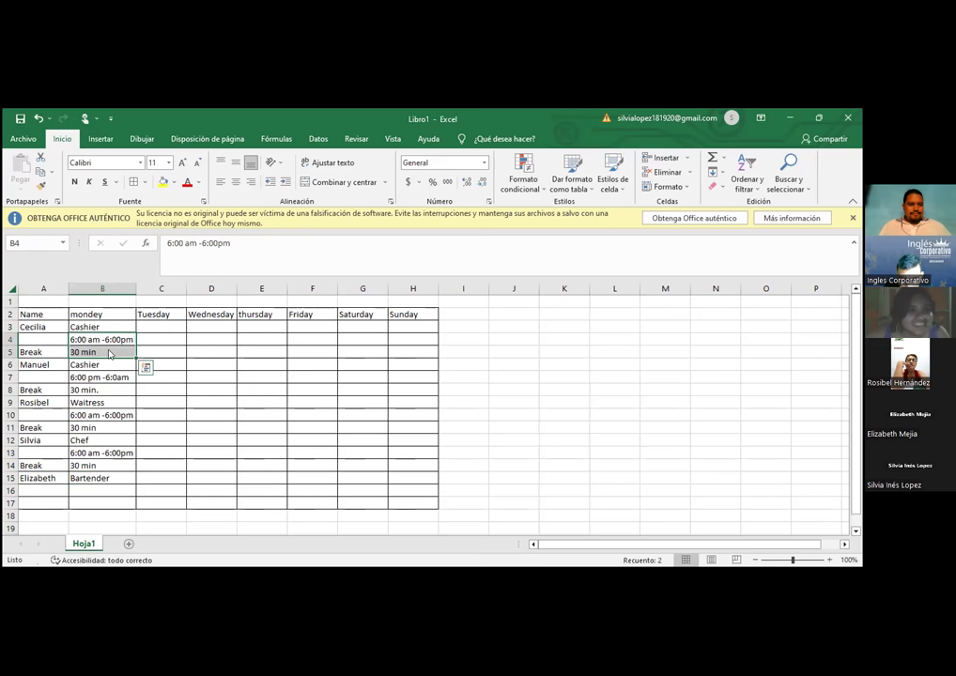
right_click(108, 349)
click(143, 284)
mouse_move(102, 487)
mouse_down()
mouse_move(103, 497)
mouse_move(96, 487)
mouse_up()
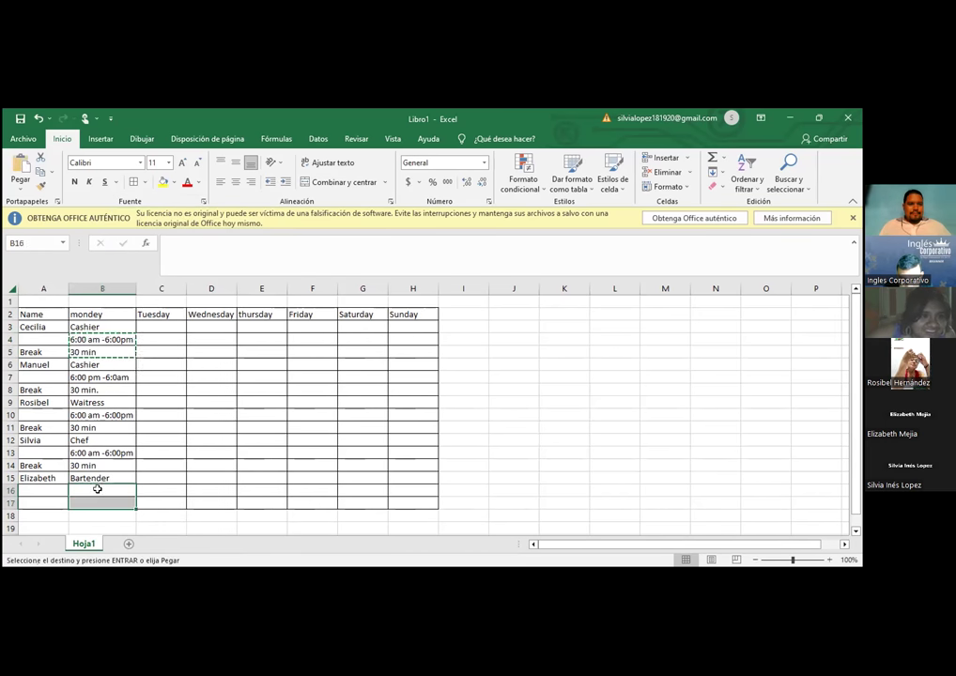
right_click(100, 490)
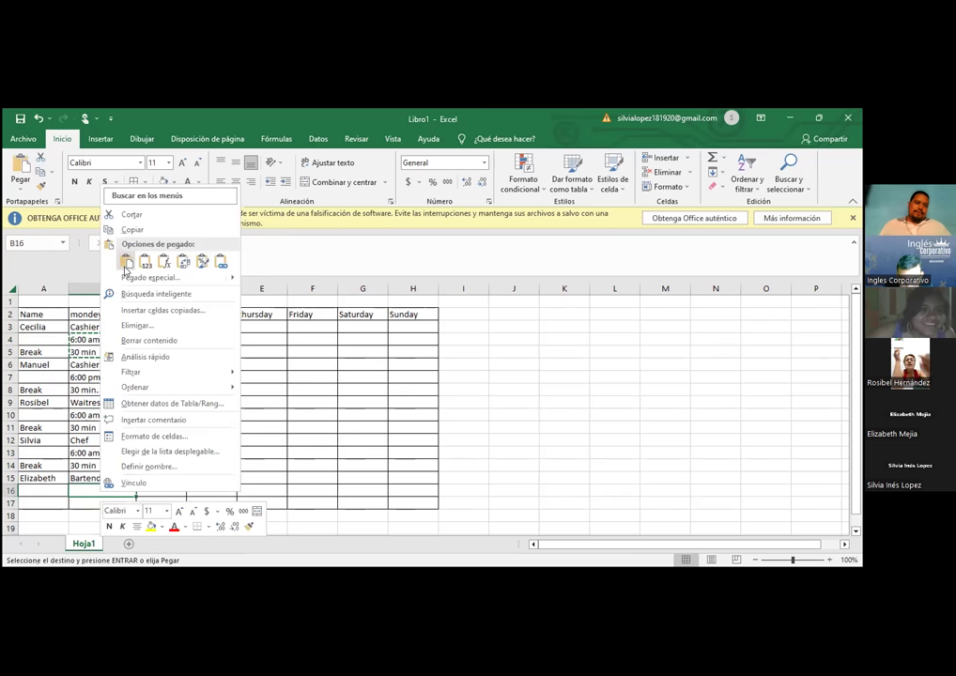
click(124, 260)
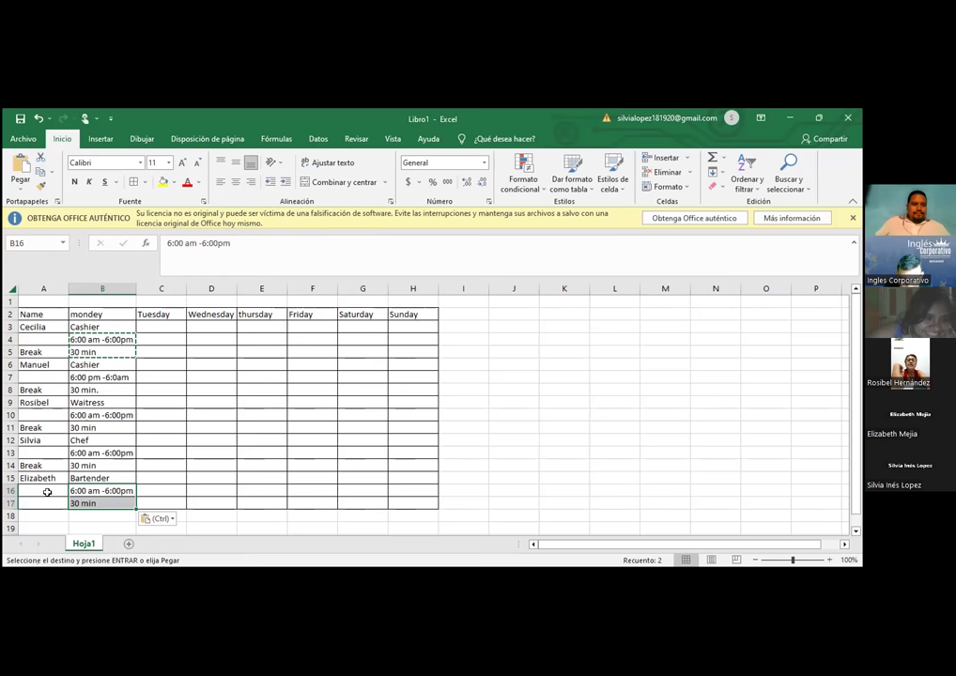
Enter the label Break in A17 beside the fifth employee's break entry.
click(47, 491)
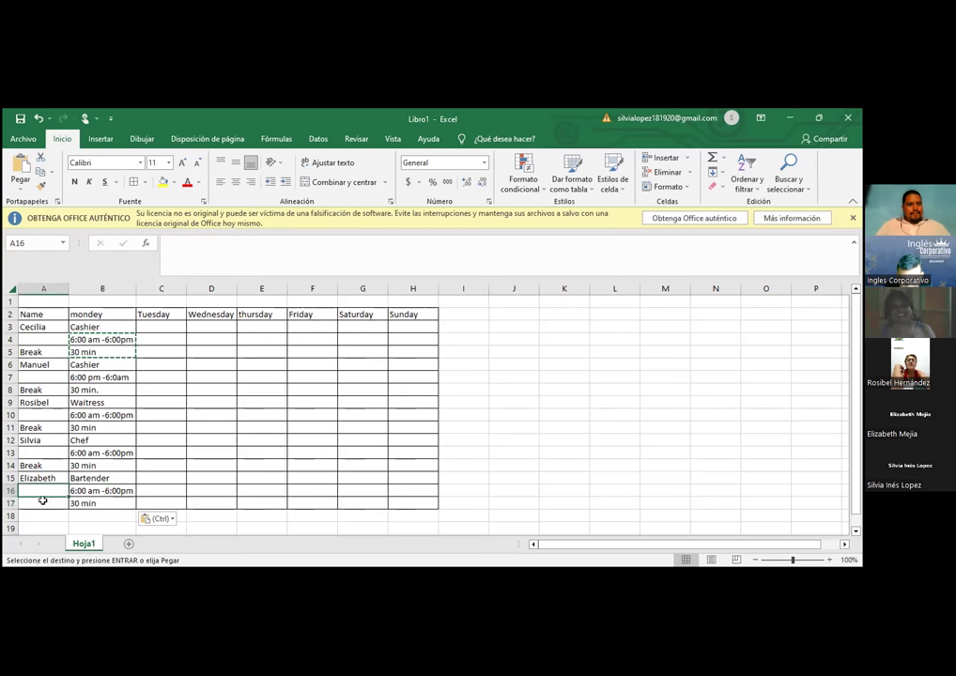
click(42, 505)
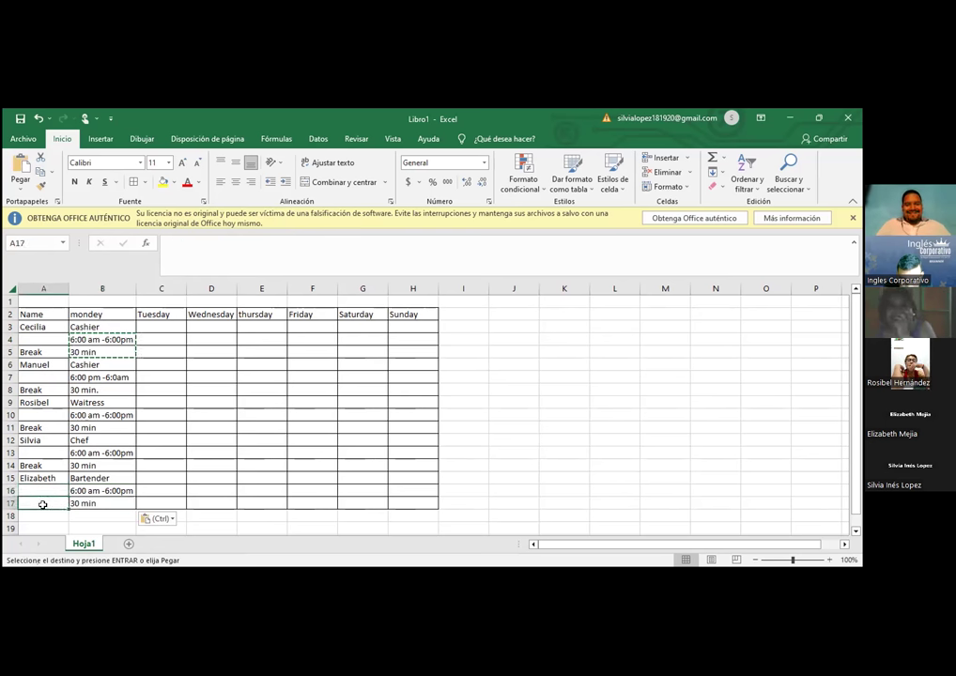
text(break)
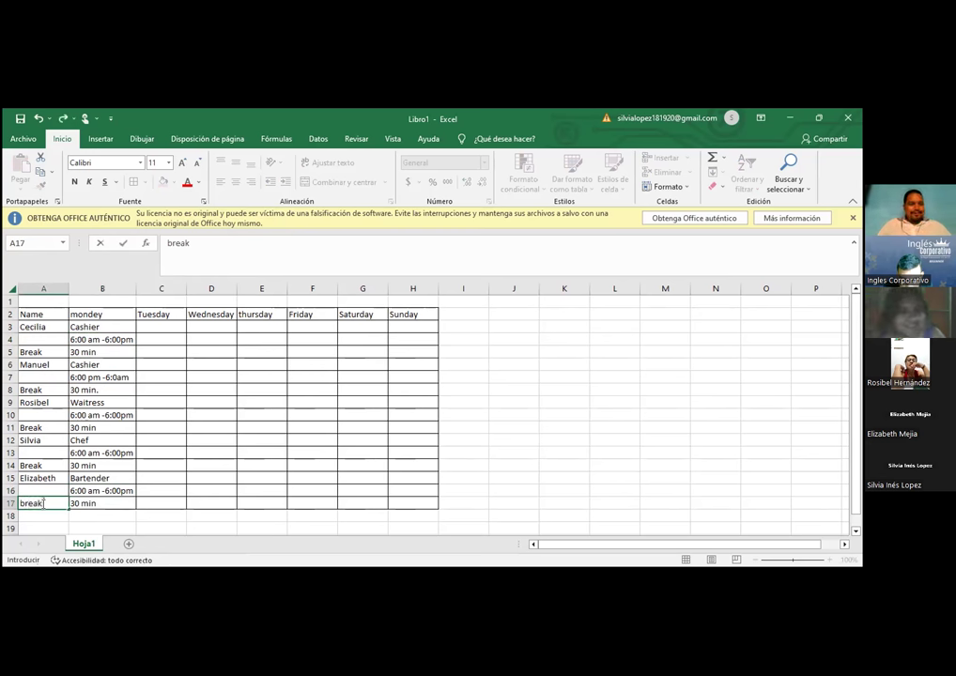
click(208, 394)
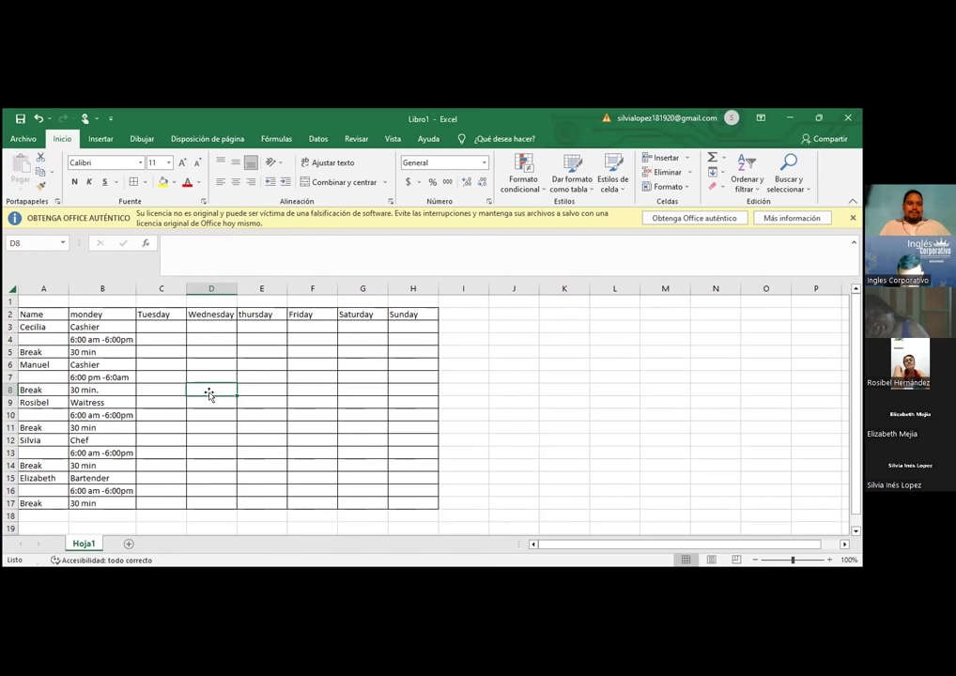
Clear the second employee's Monday role in B6 and change the shift hours in B7 to 6:00 am -6:0pm.
click(101, 364)
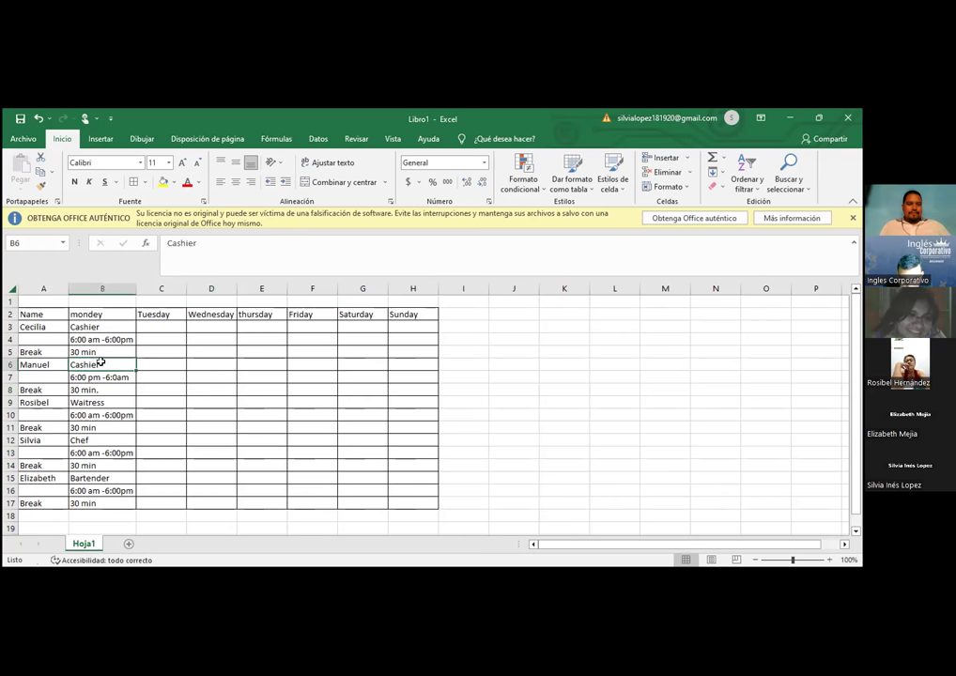
key(Delete)
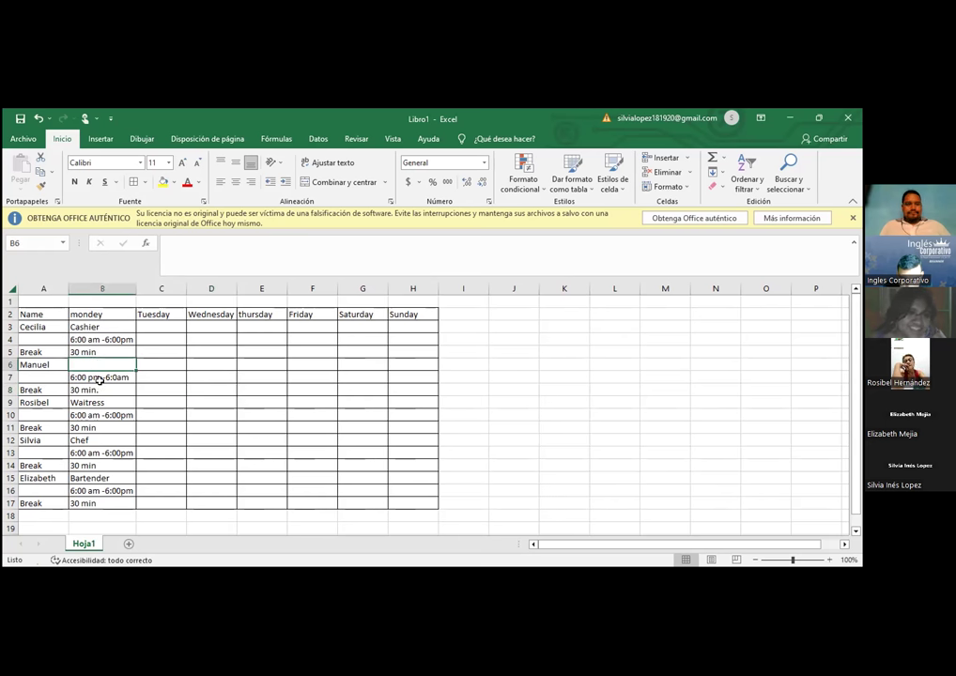
click(99, 378)
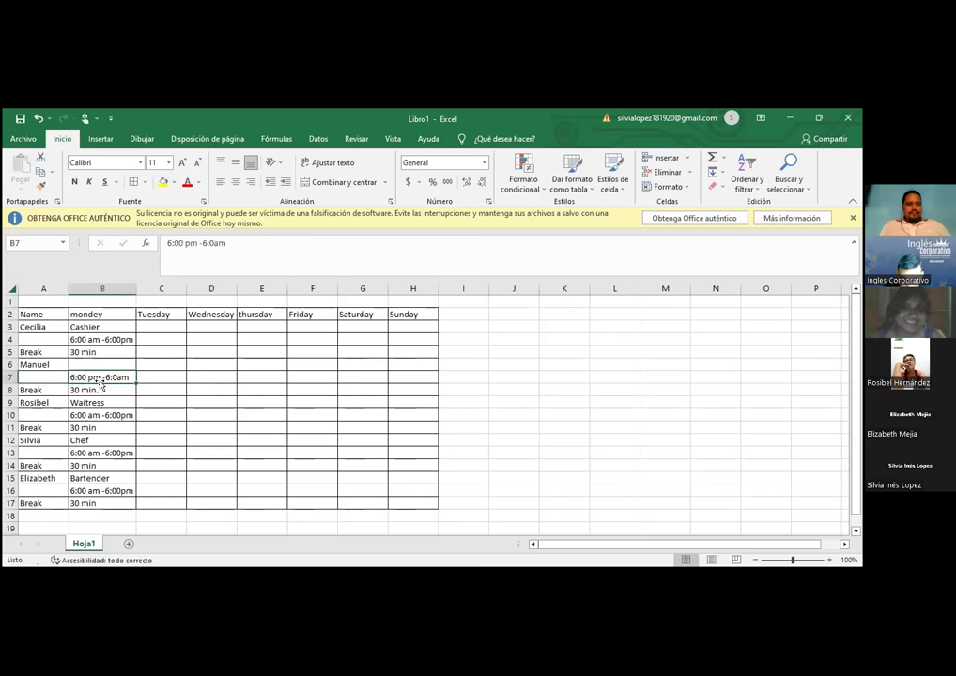
click(189, 242)
key(BackSpace)
text(a)
click(216, 242)
key(BackSpace)
text(p)
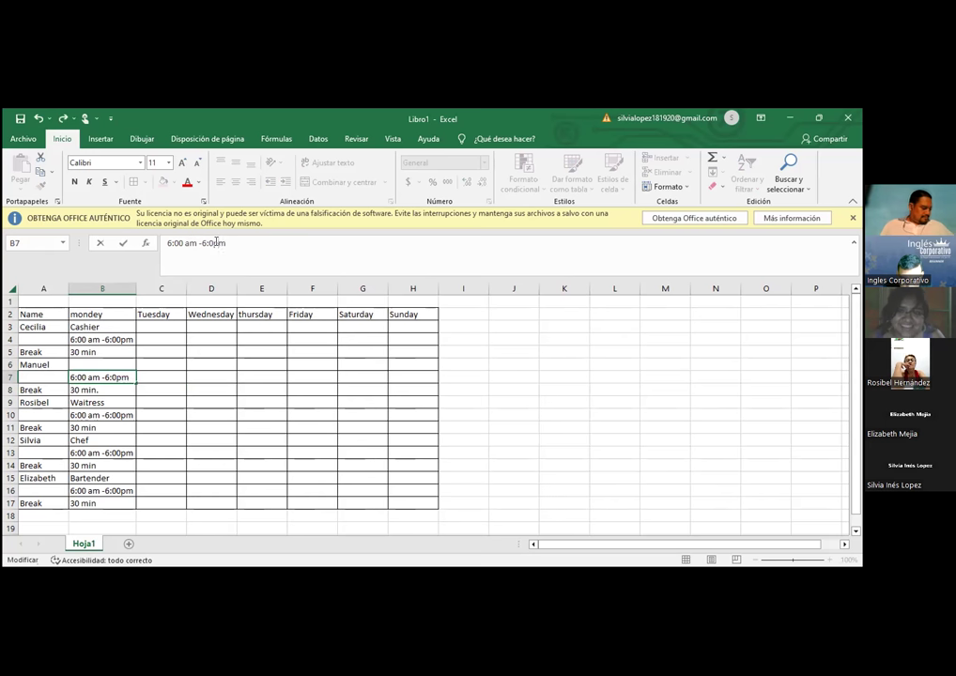
click(160, 373)
Enter Cleaning in B6 as the second employee's Monday role and select the first employee's Tuesday cell C3.
click(111, 364)
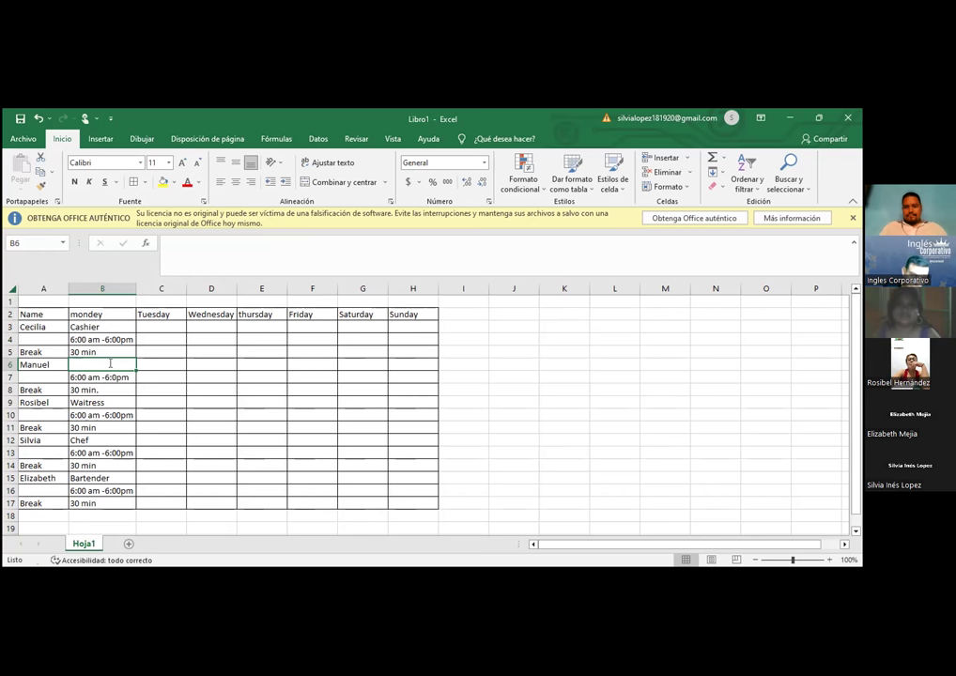
text(Clea)
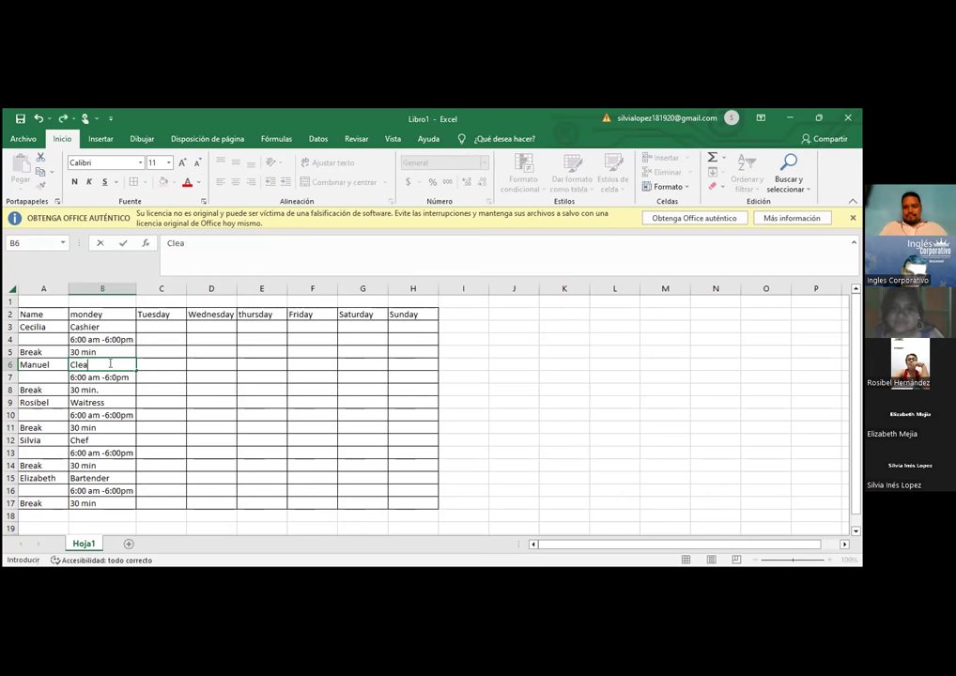
text(ning)
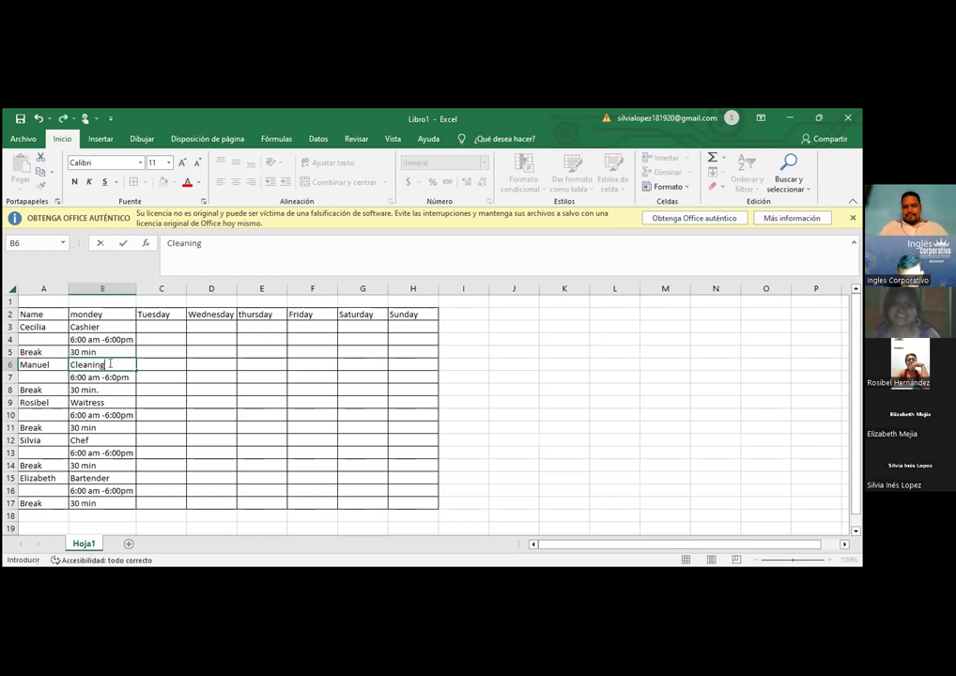
text( man)
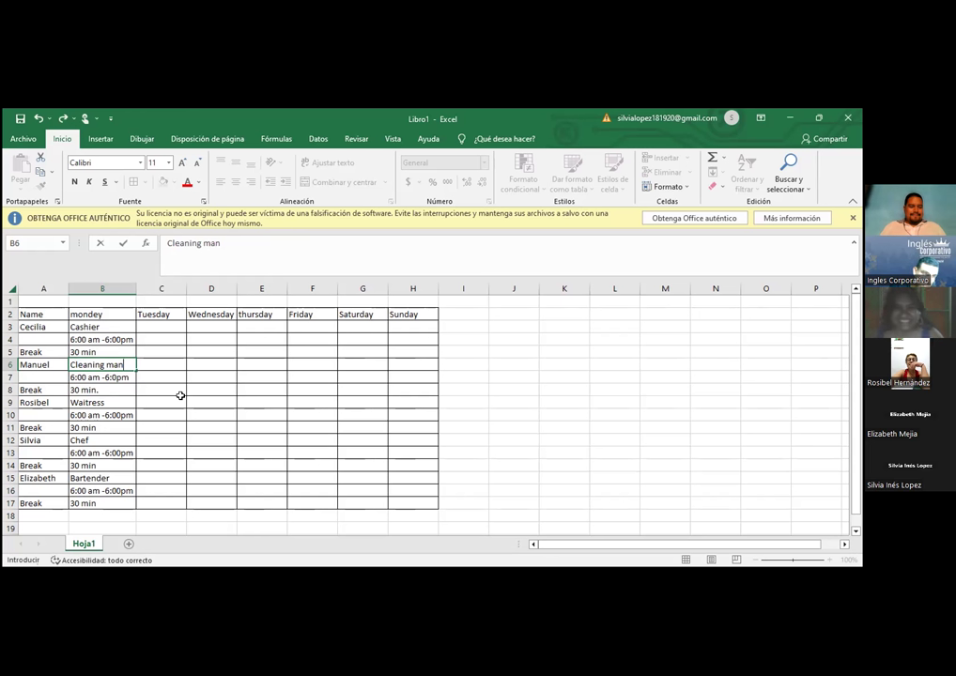
key(BackSpace)
key(BackSpace)
key(BackSpace)
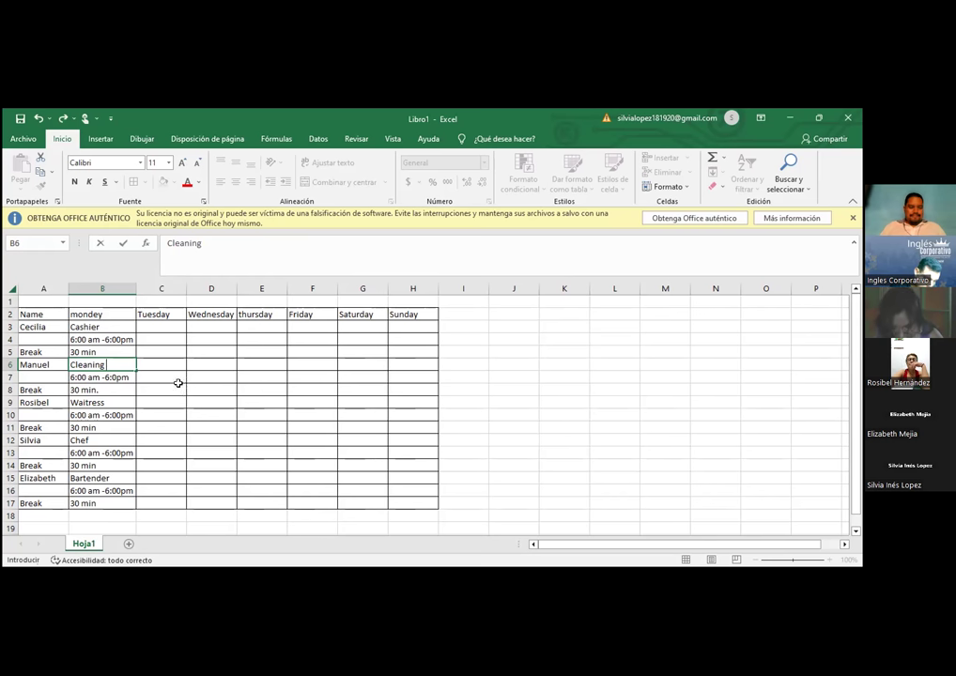
click(111, 366)
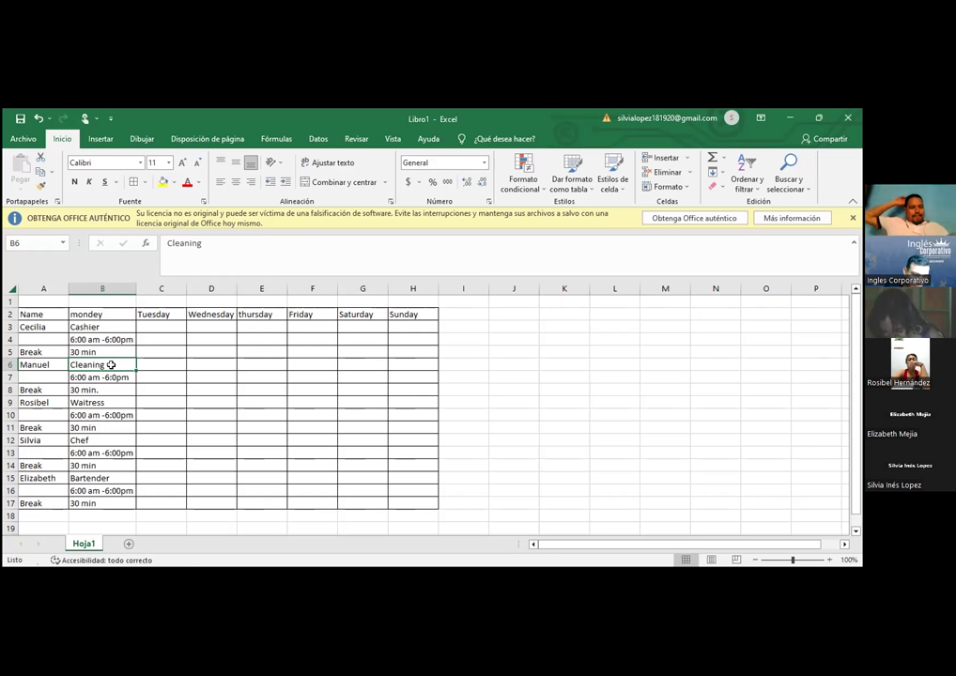
click(152, 324)
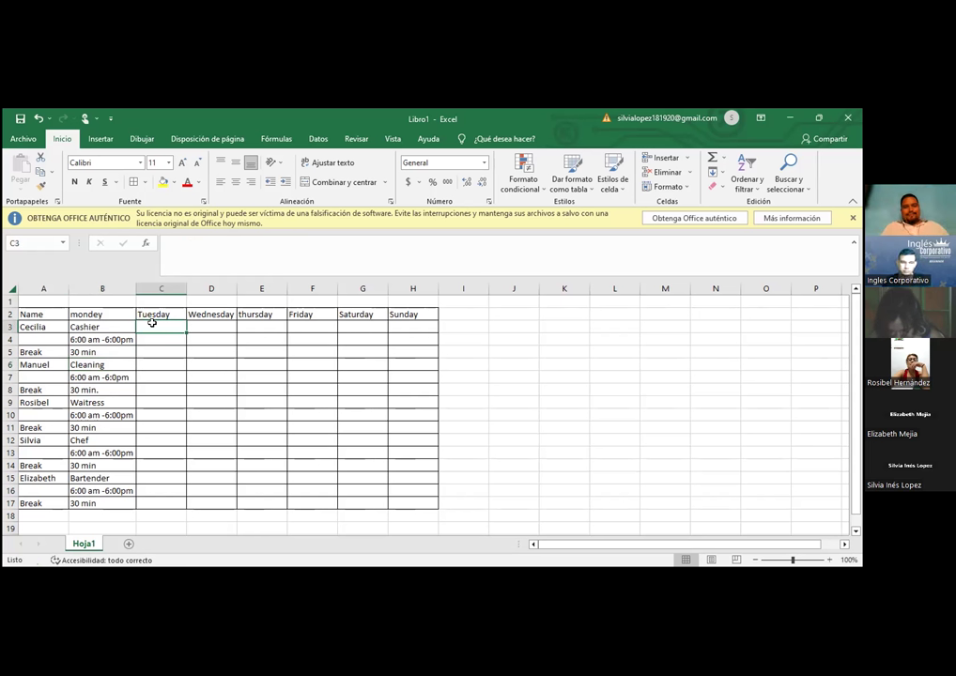
Copy the Cashier role from B3 into C6 as the second employee's Tuesday role.
click(93, 327)
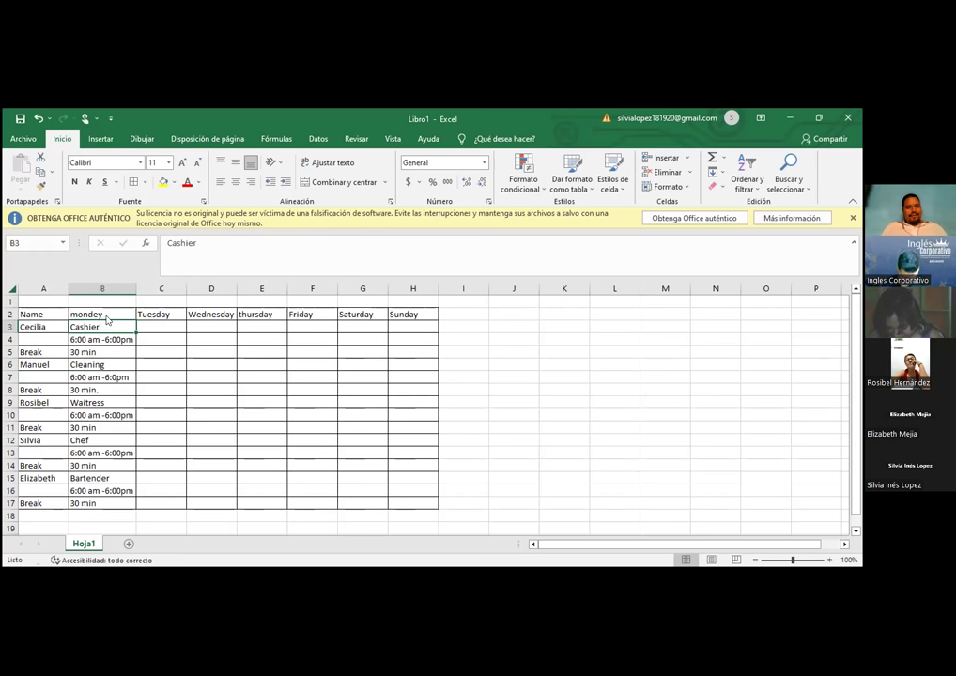
right_click(106, 319)
click(125, 285)
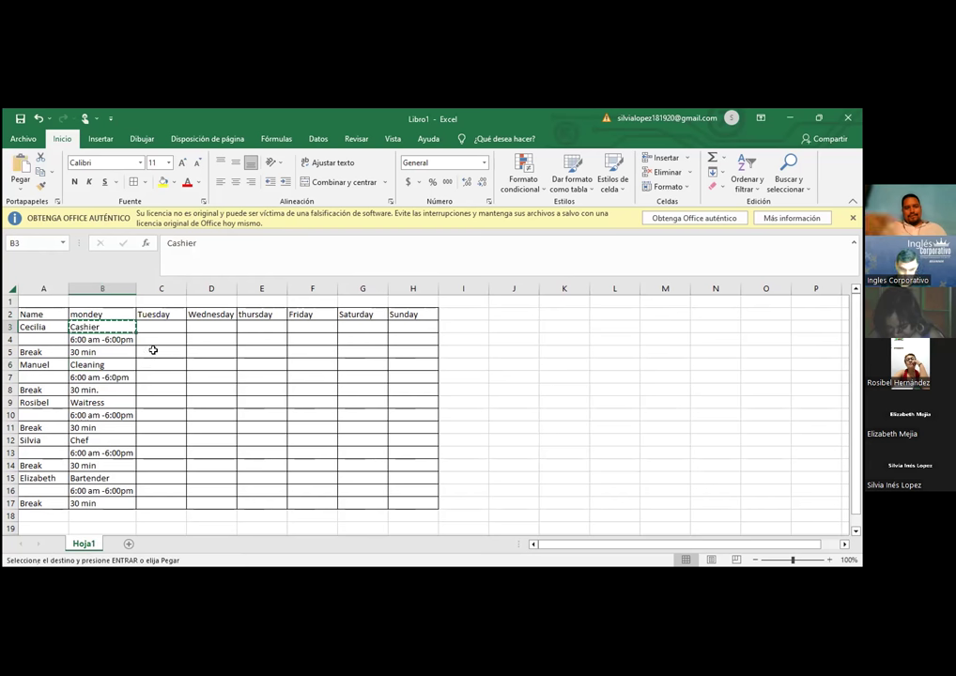
click(154, 363)
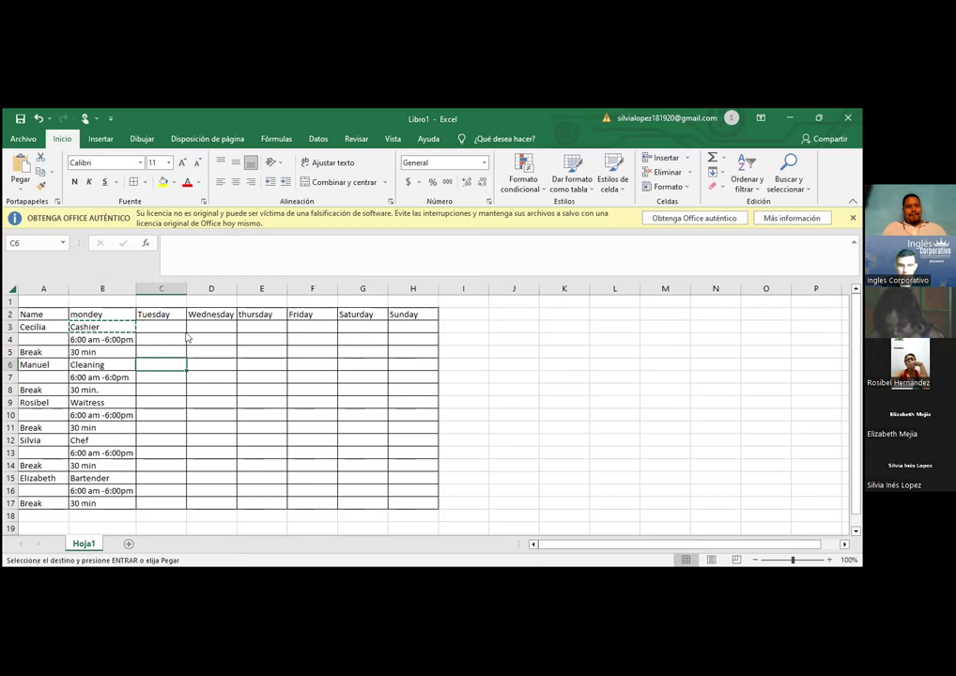
right_click(161, 364)
click(186, 333)
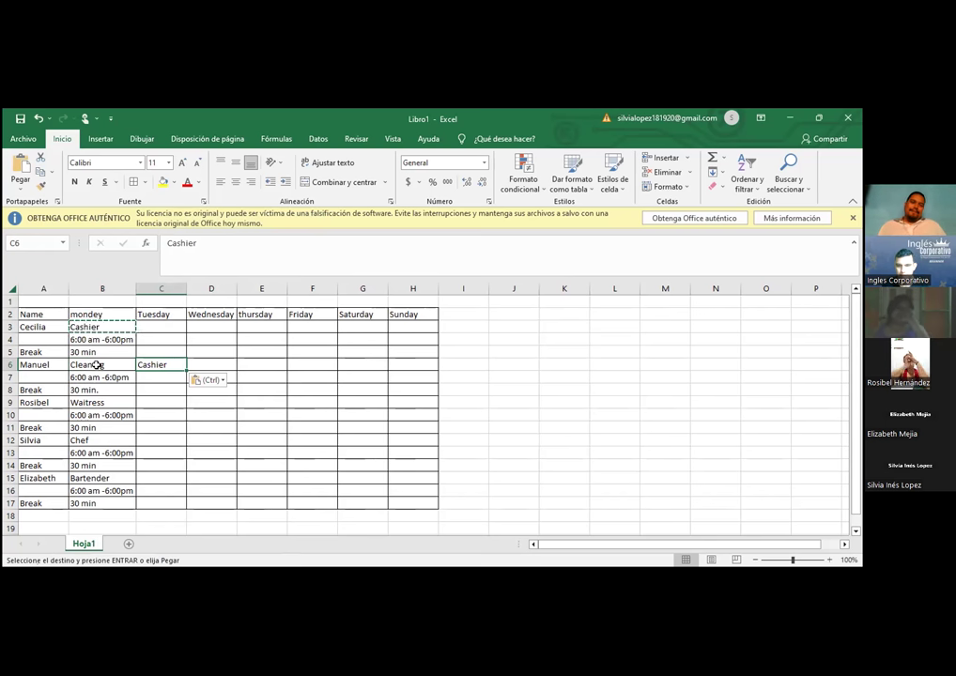
Paste Cashier over the second employee's Monday role in B6 and clear the Tuesday role in C6.
click(97, 364)
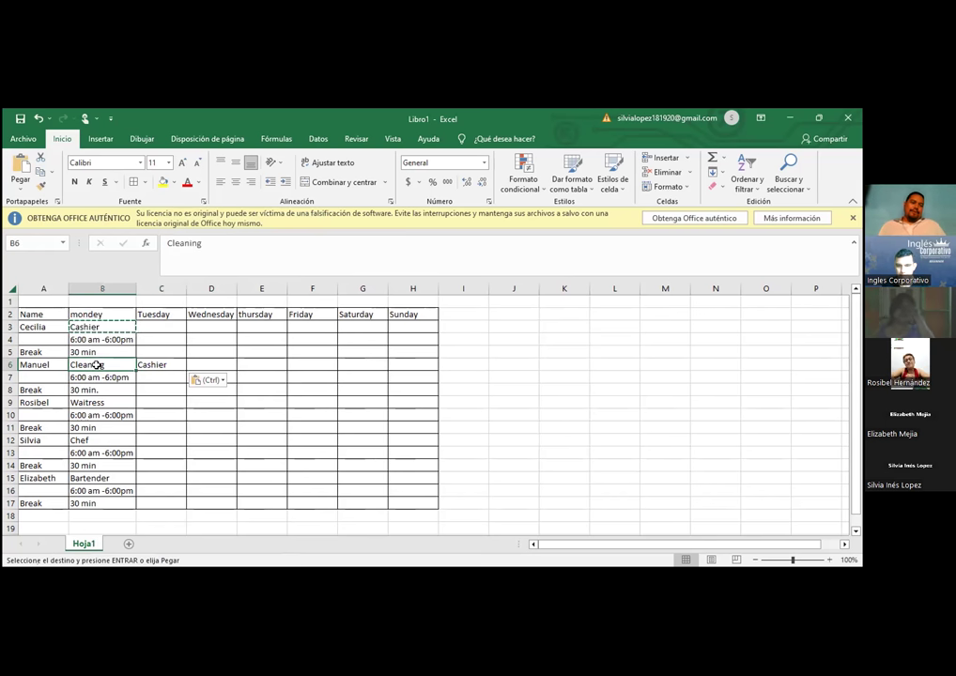
right_click(119, 314)
click(127, 320)
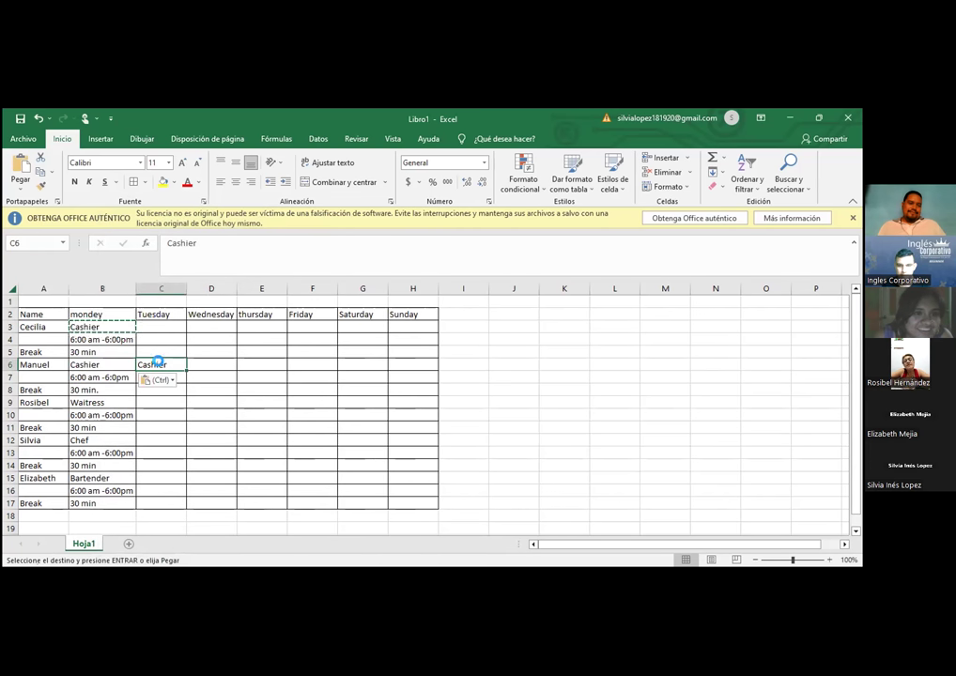
key(Delete)
Copy the second employee's Monday role, hours and break from B6:B8 into the first employee's Tuesday cells C3:C5.
drag(118, 325, 94, 500)
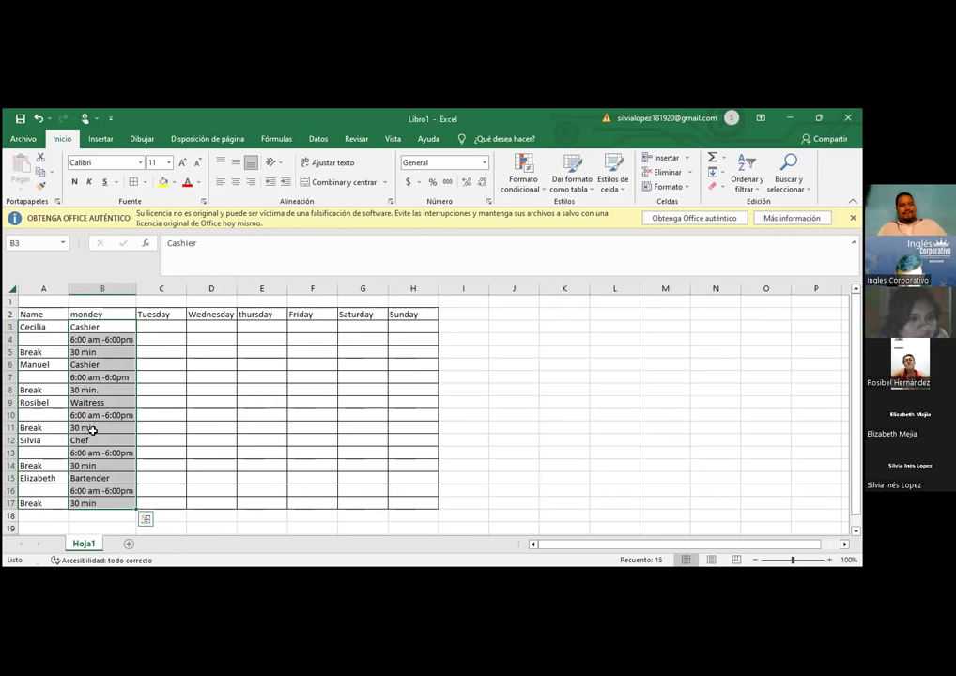
mouse_move(196, 348)
mouse_down()
mouse_move(28, 367)
mouse_move(197, 345)
mouse_up()
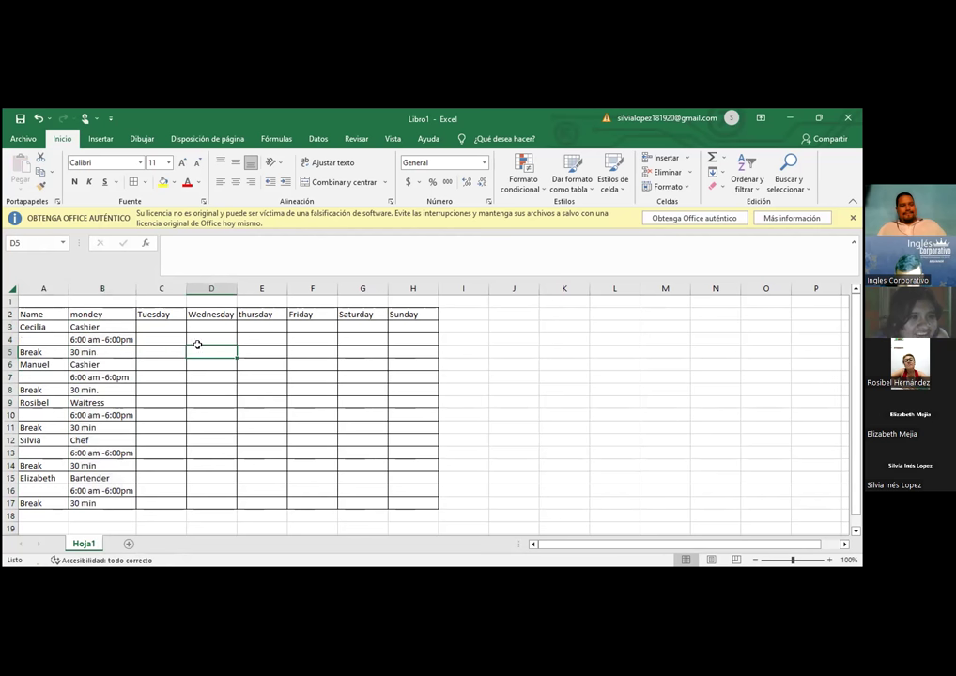
click(85, 362)
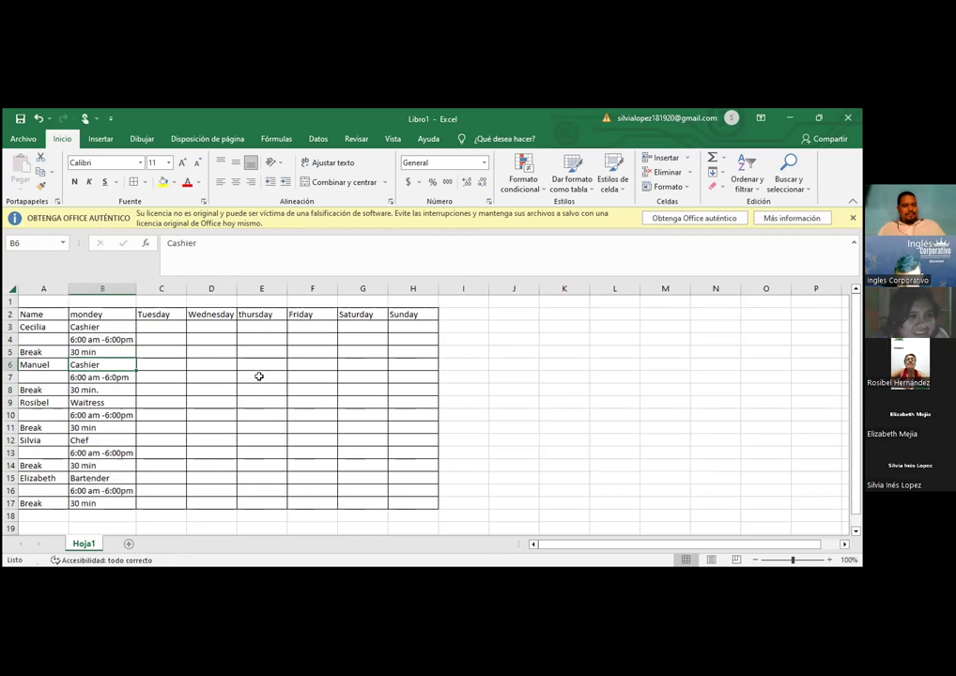
click(217, 377)
drag(111, 364, 110, 391)
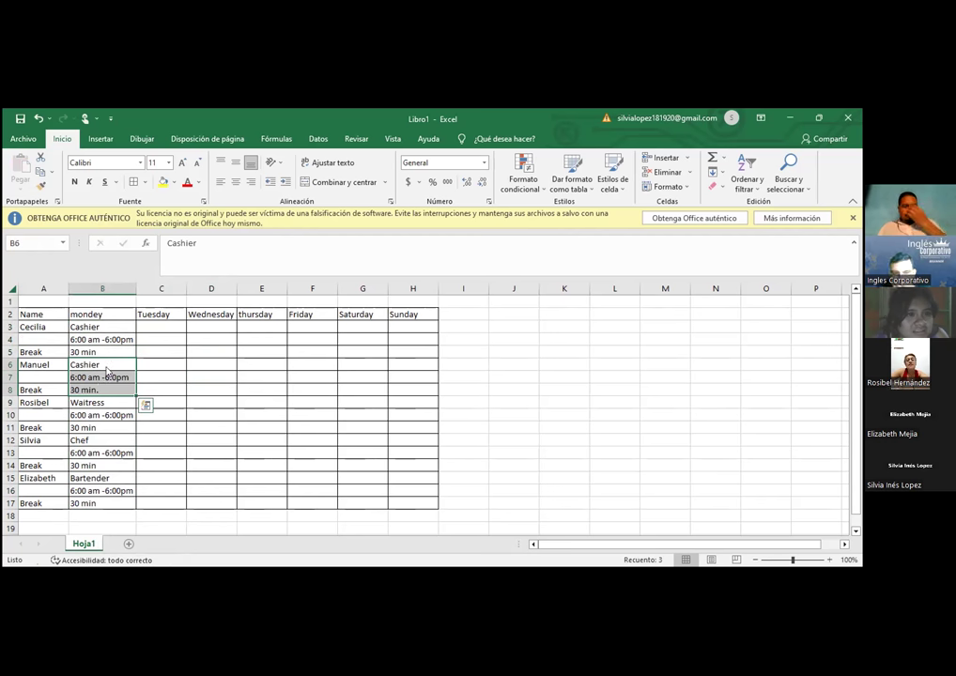
right_click(106, 370)
click(136, 284)
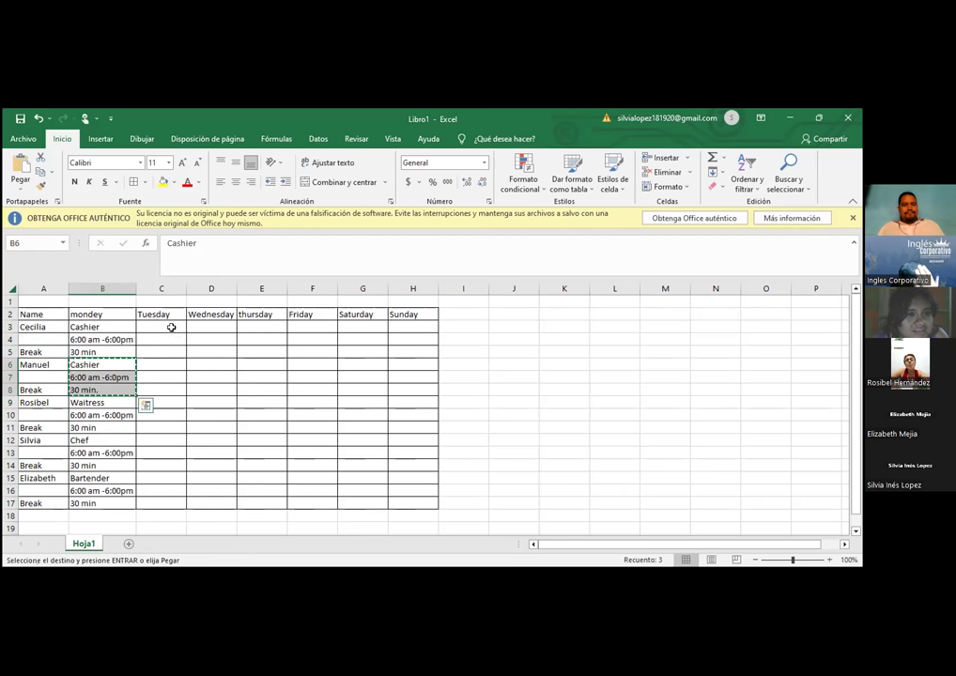
right_click(149, 326)
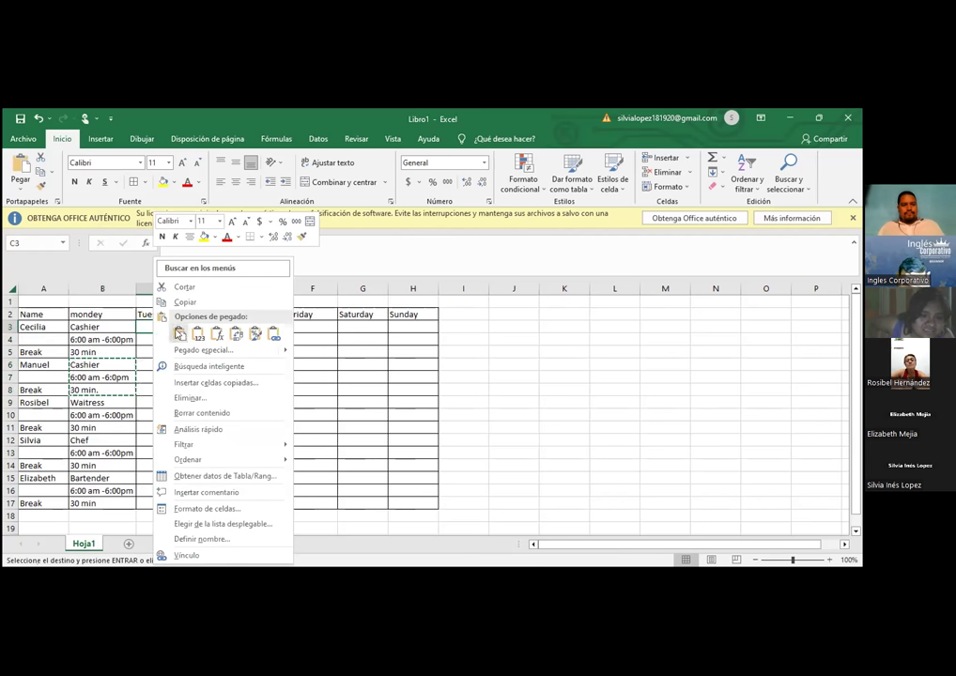
click(180, 334)
Paste the copied B6:B8 entries over the first employee's Monday cells B3:B5 and into the second employee's Tuesday cells C6:C8.
click(103, 325)
drag(103, 324, 109, 350)
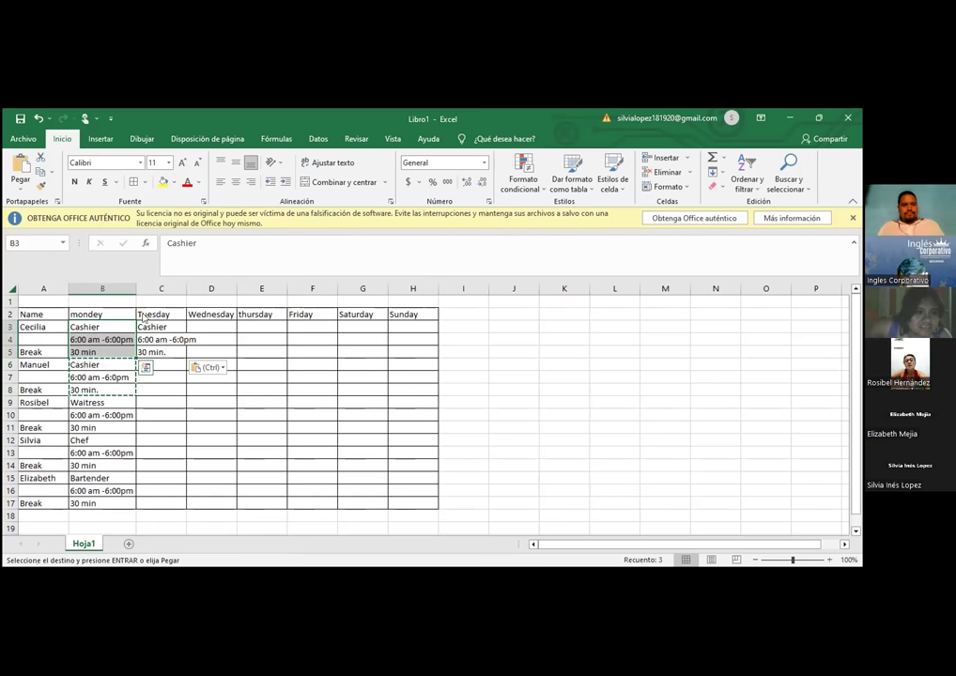
key(ctrl)
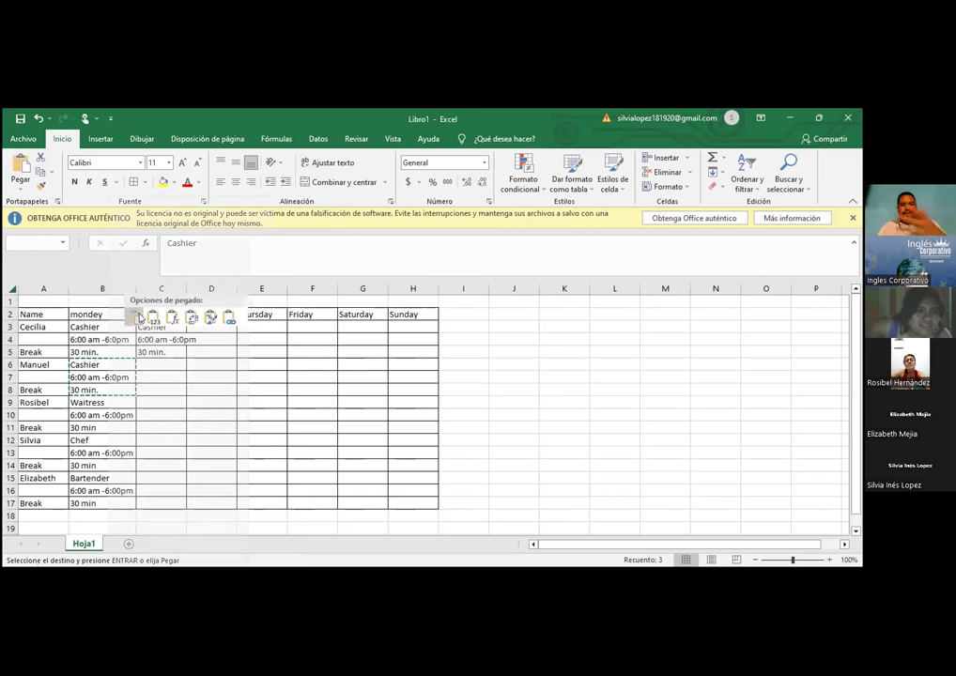
key(ctrl)
click(177, 362)
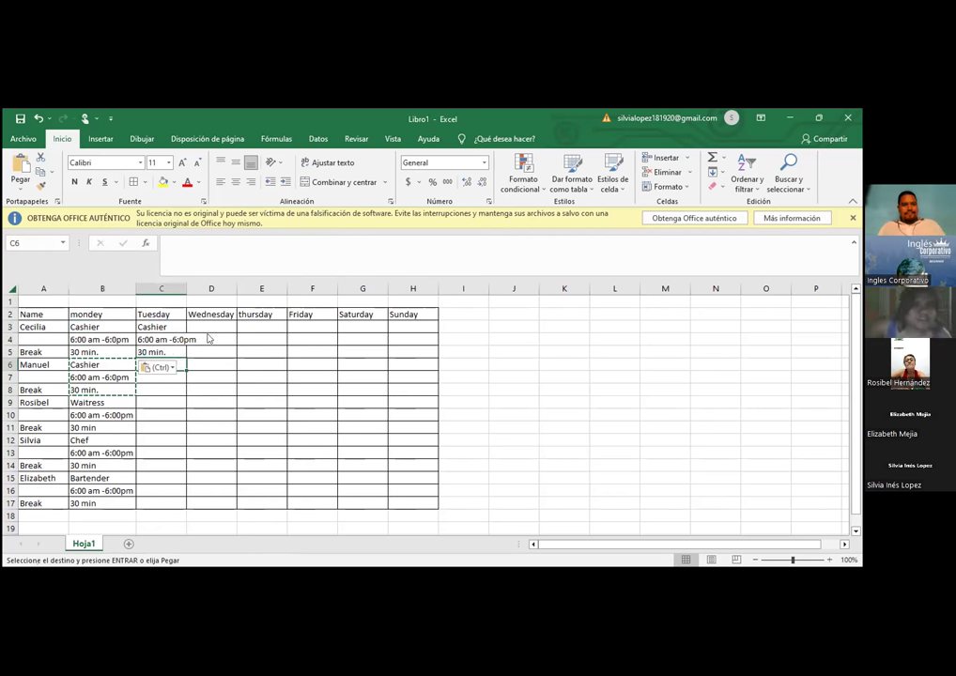
key(ctrl+v)
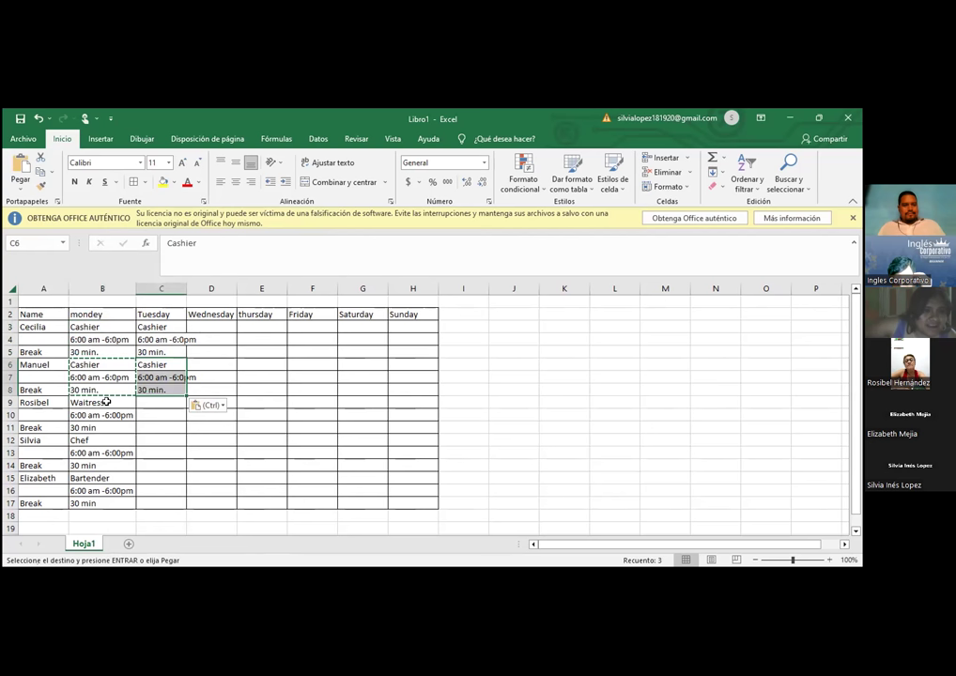
Undo the block pastes in the Monday and Tuesday columns, the clearing of C6 and the Cashier paste in B6.
drag(106, 402, 106, 421)
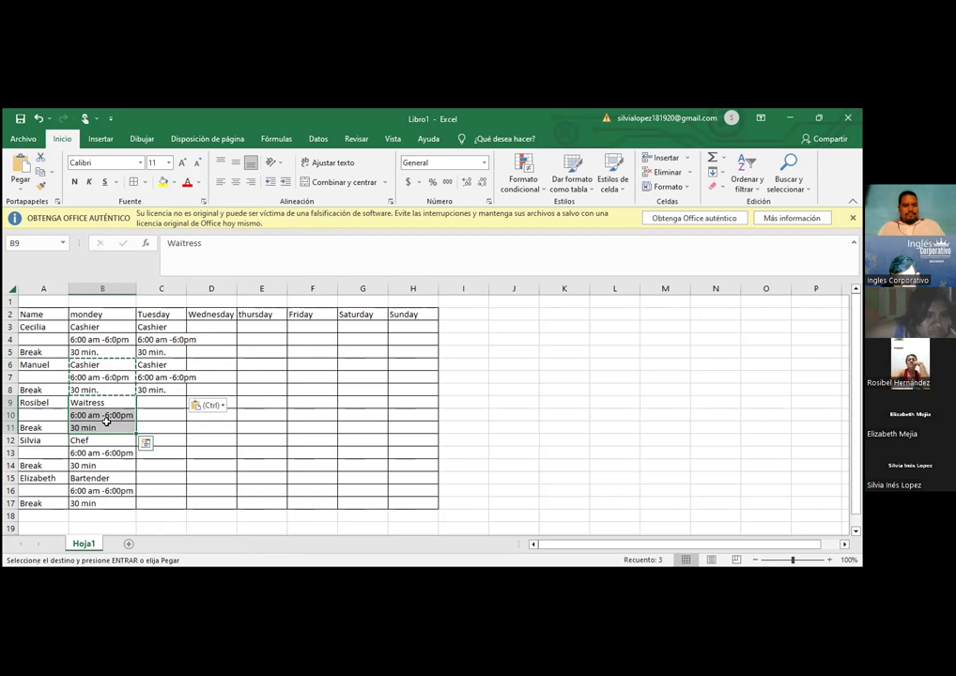
click(39, 119)
click(39, 118)
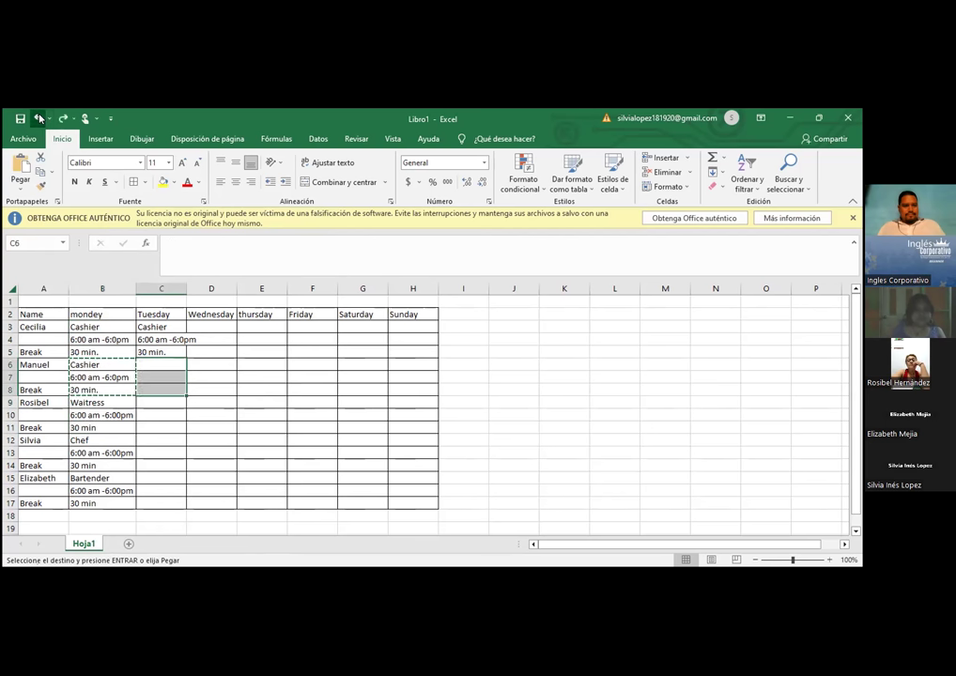
click(40, 119)
click(39, 118)
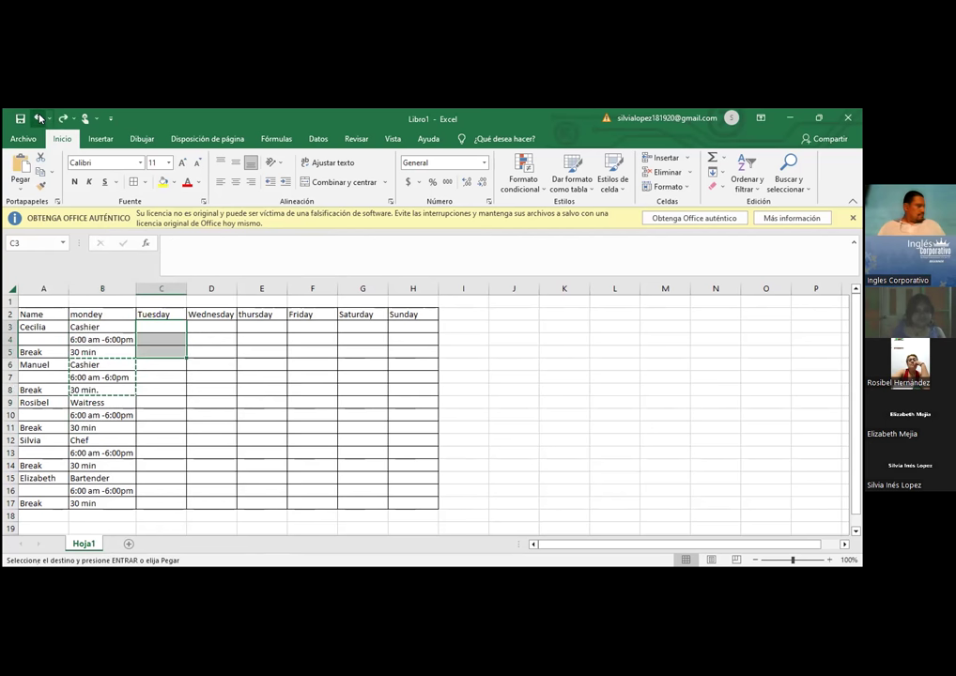
click(39, 119)
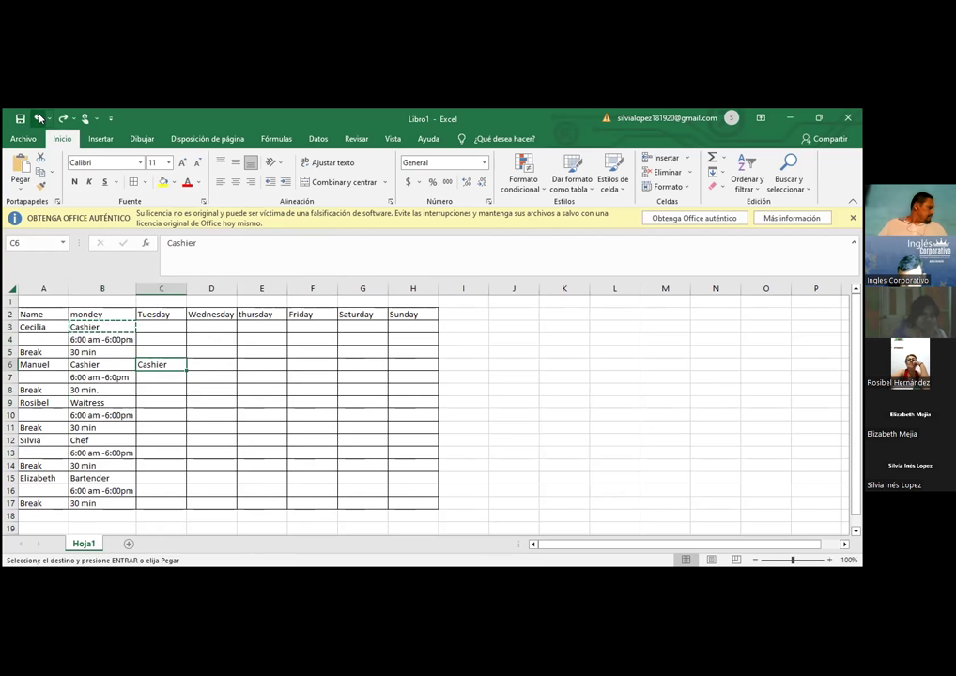
click(39, 118)
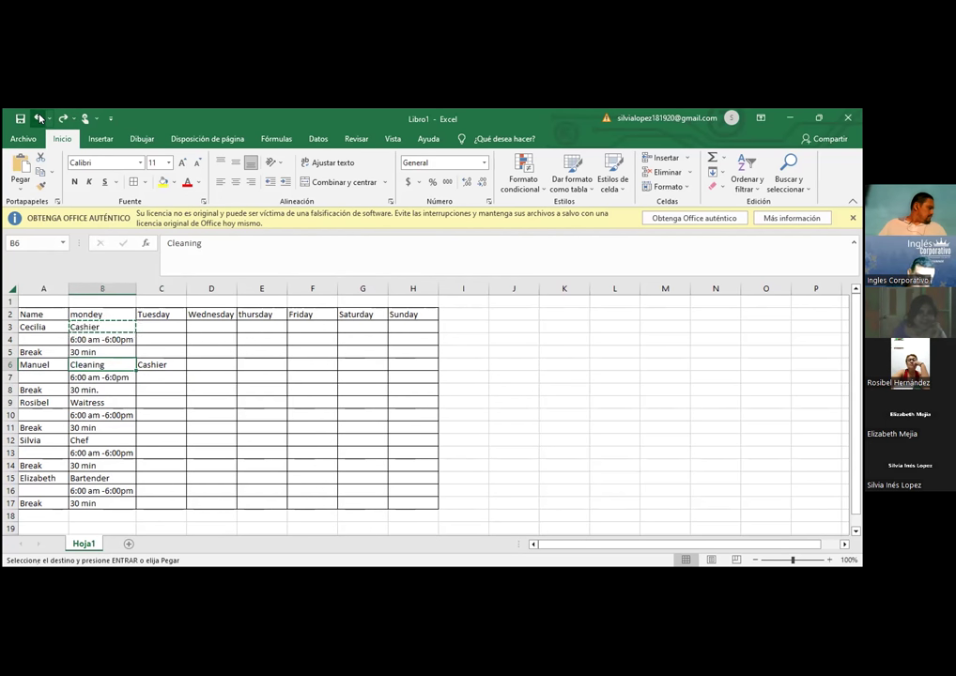
click(196, 391)
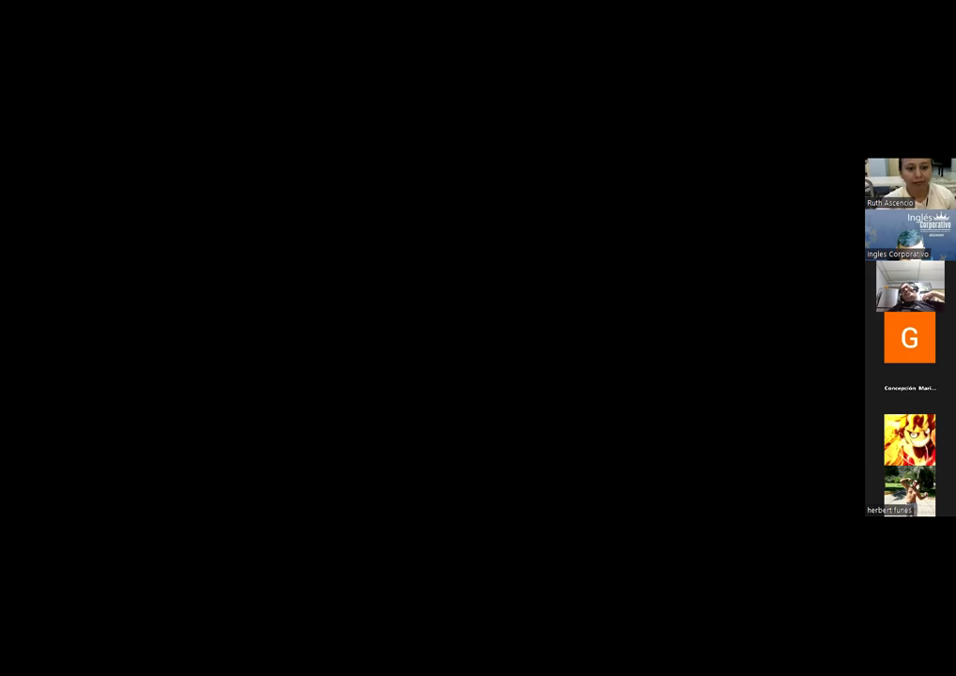
In the Word schedule, replace the coach's Thursday hours with a text-only copy of the Wednesday hours, 10:00 am-12:00 mm.
key(Delete)
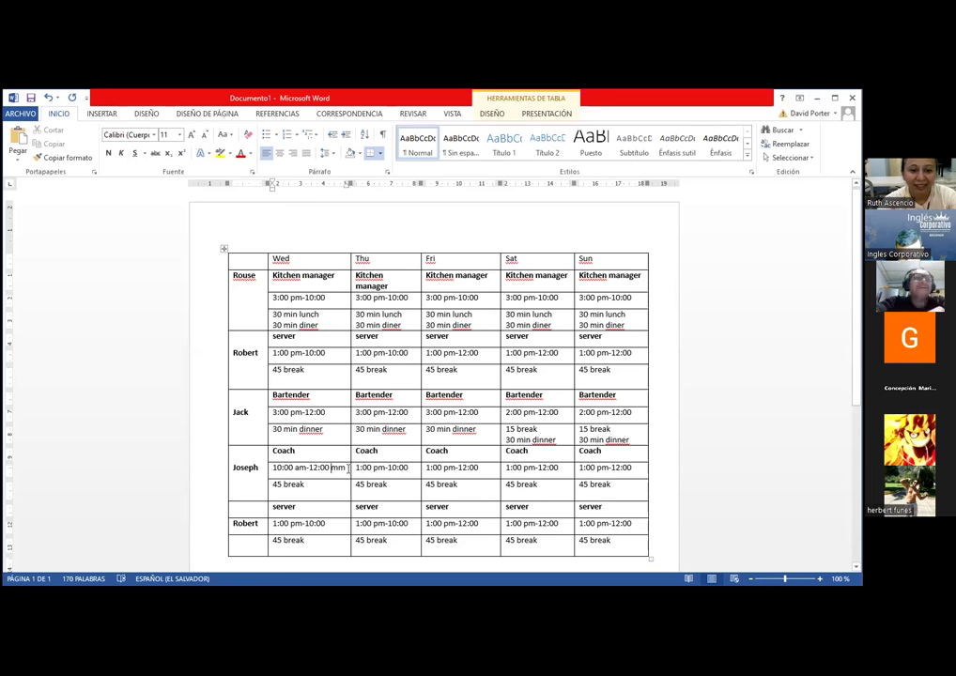
drag(349, 467, 275, 474)
right_click(276, 470)
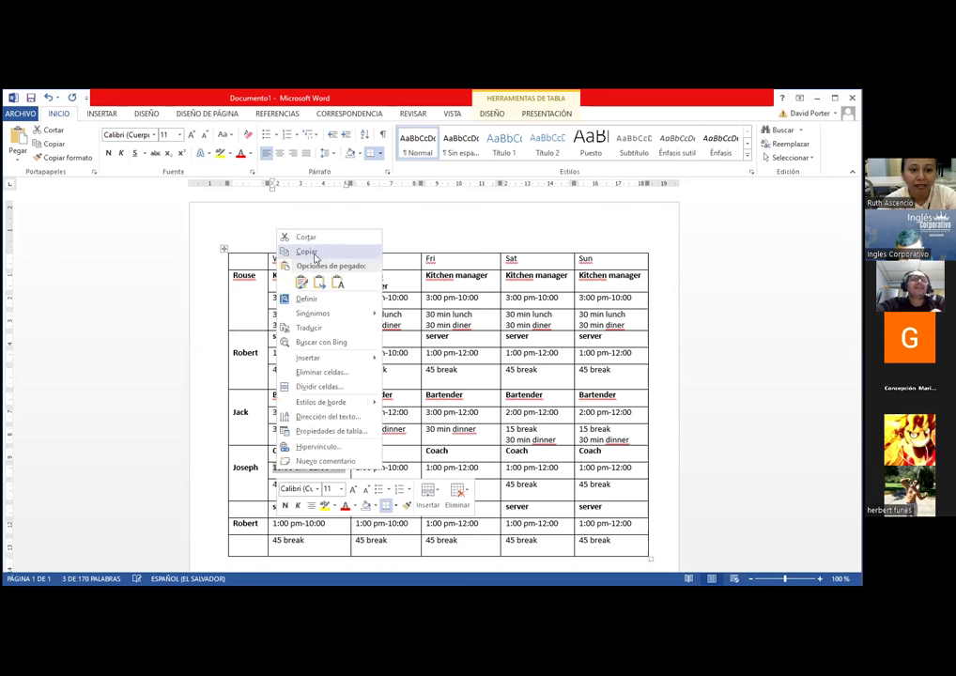
click(316, 252)
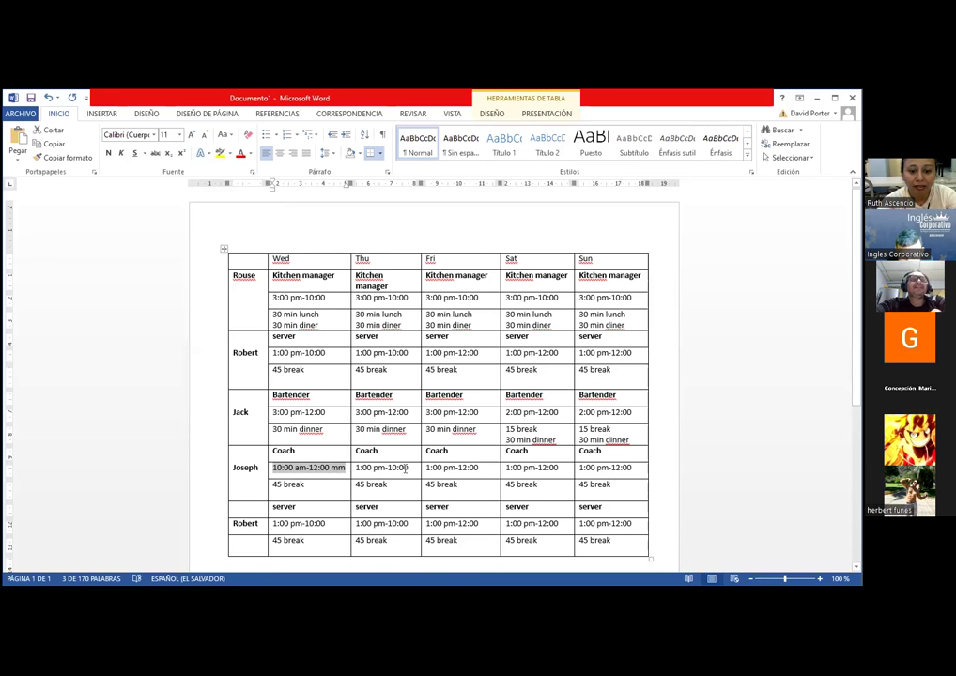
drag(409, 468, 358, 467)
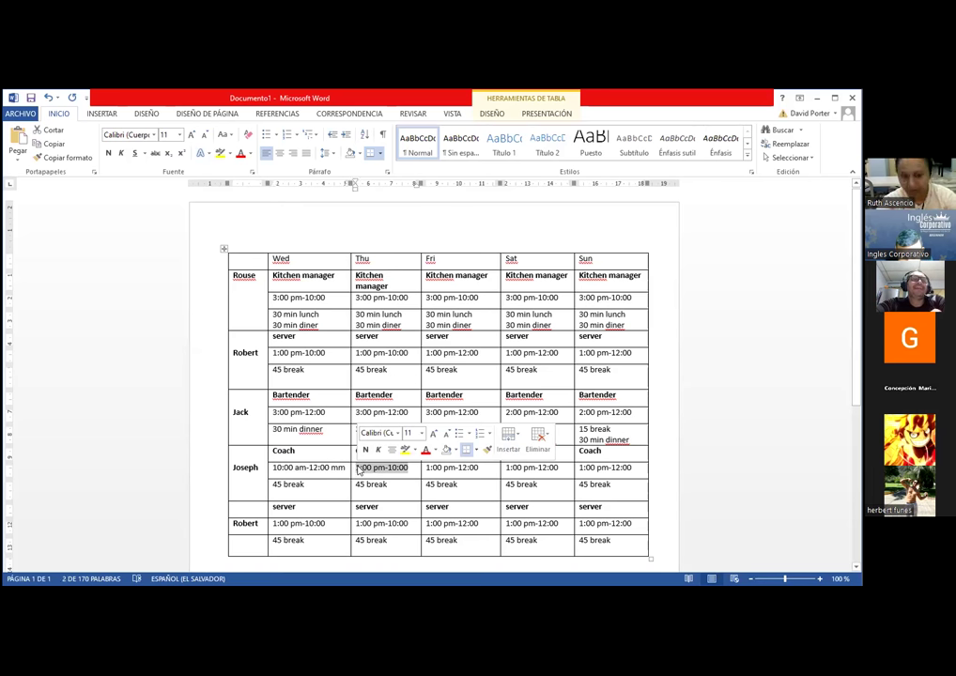
key(Delete)
right_click(366, 465)
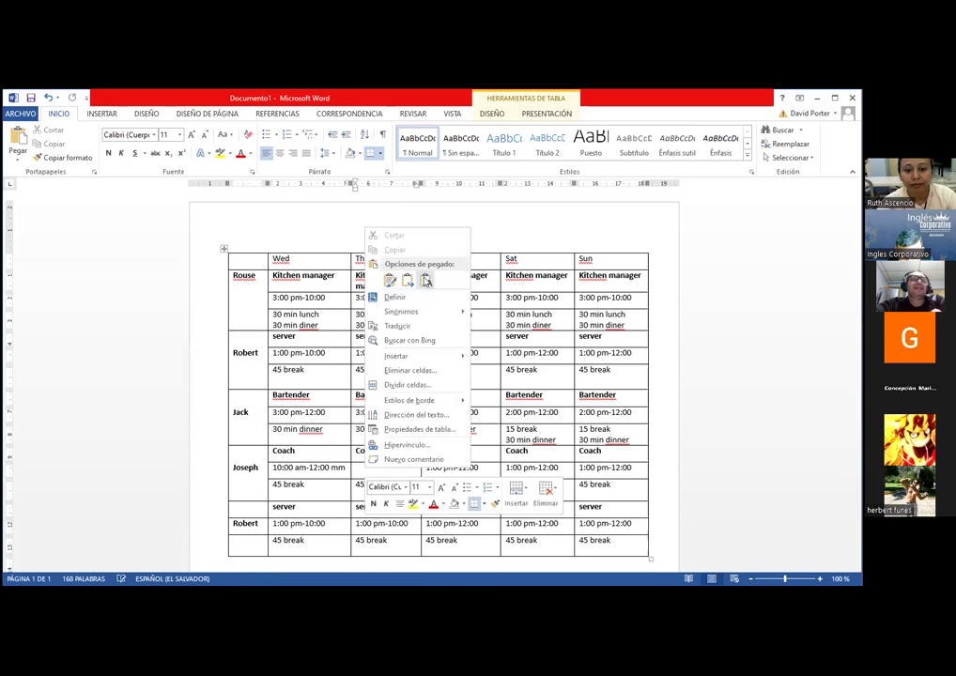
click(425, 279)
Replace the coach's Friday hours with the copied 10:00 am-12:00 mm, keeping text only.
drag(479, 467, 425, 469)
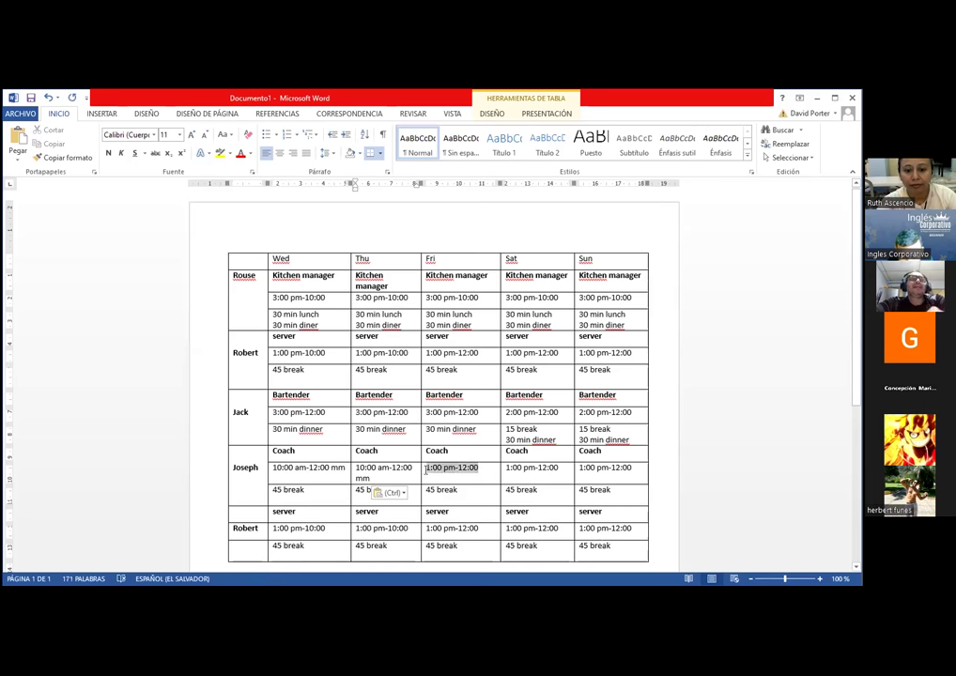
key(Delete)
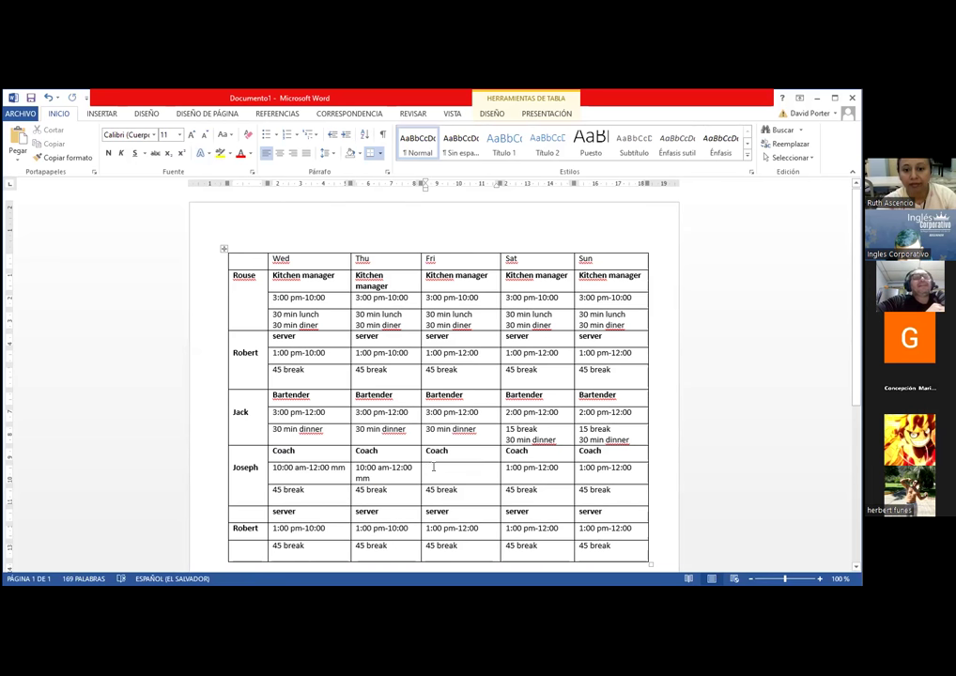
right_click(433, 467)
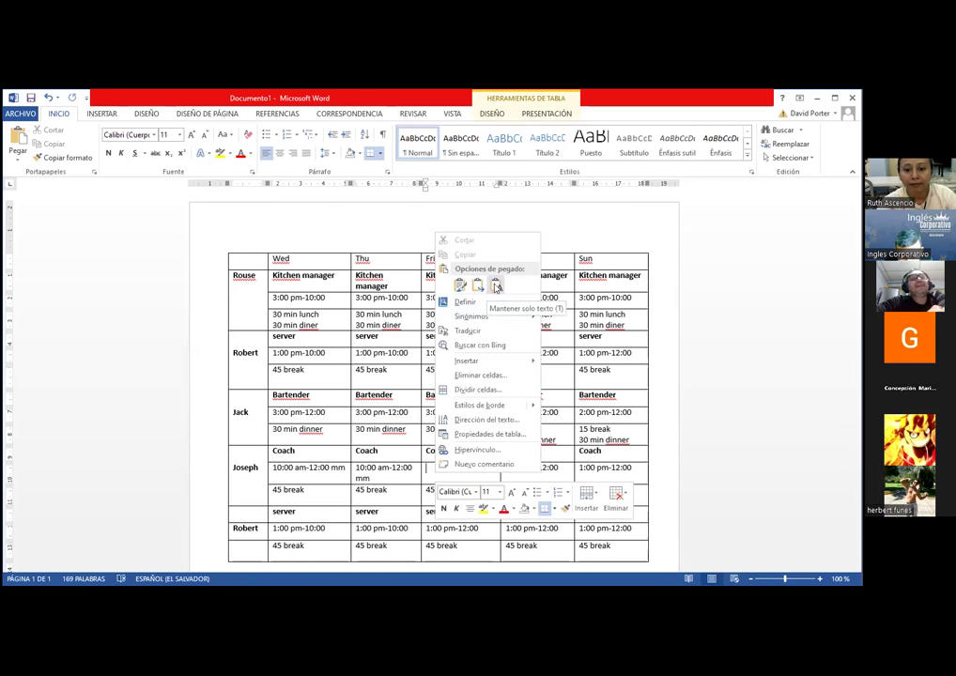
click(495, 286)
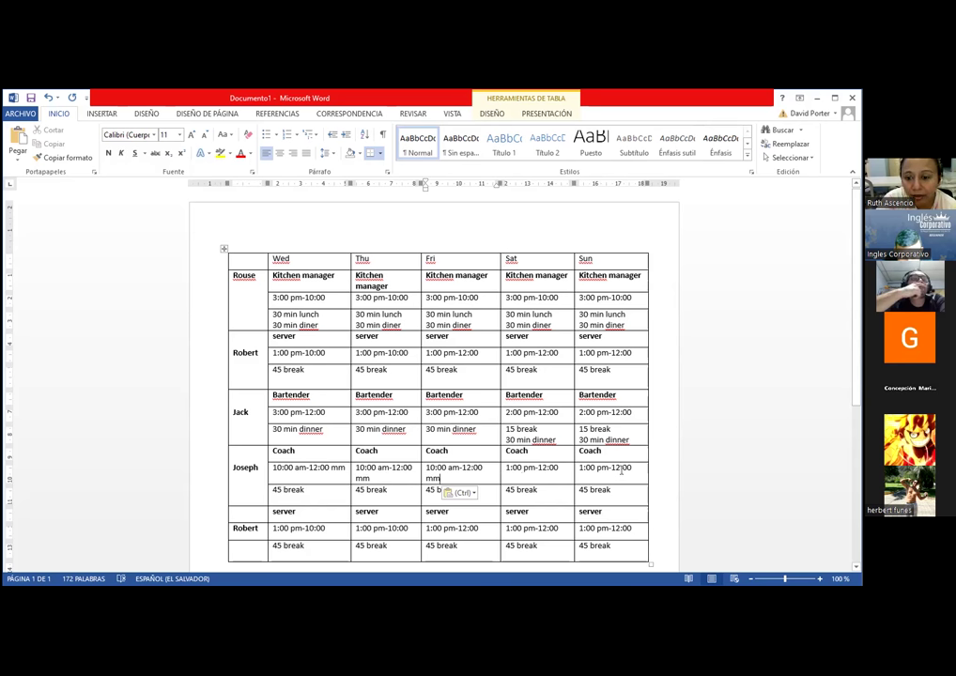
Replace the coach's Sunday hours with the copied 10:00 am-12:00 mm, keeping text only.
drag(637, 465, 578, 466)
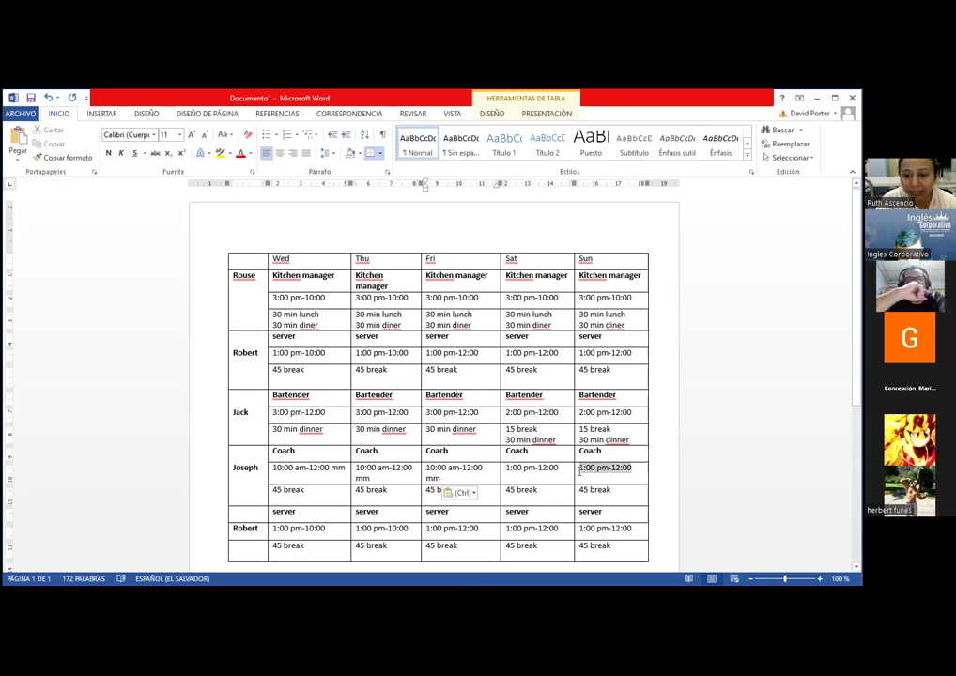
key(Delete)
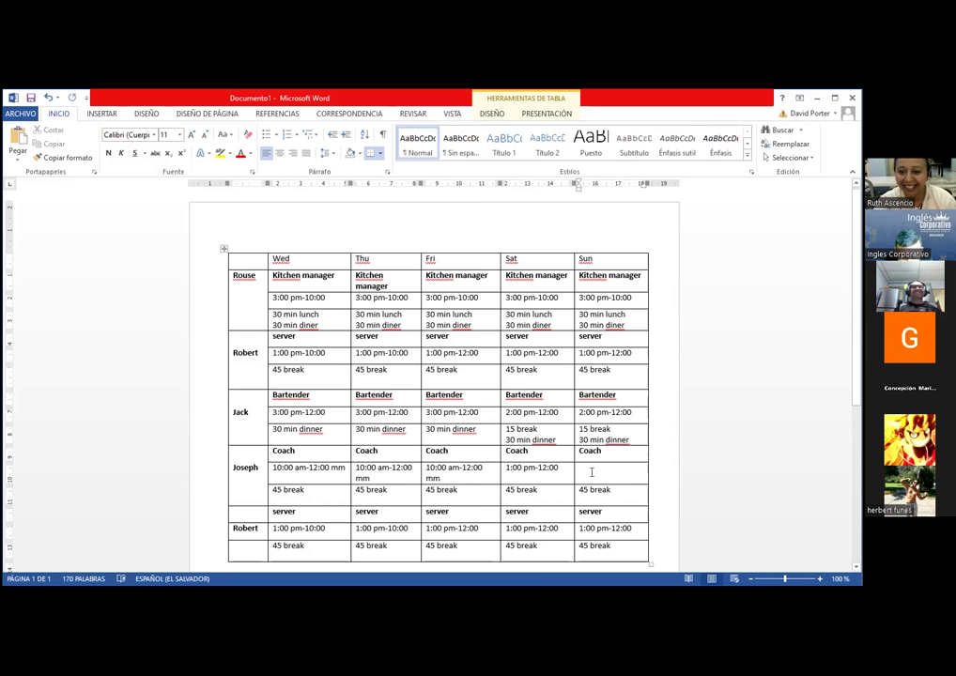
right_click(597, 470)
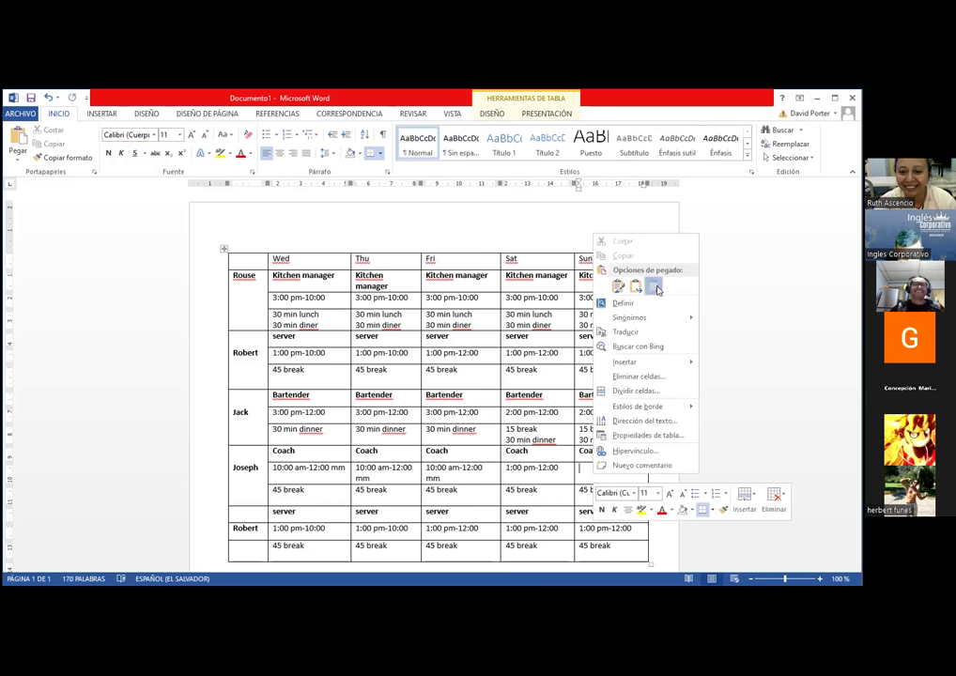
click(653, 286)
Replace the coach's Saturday hours and Thursday hours with "Day off".
drag(557, 467, 500, 474)
key(Delete)
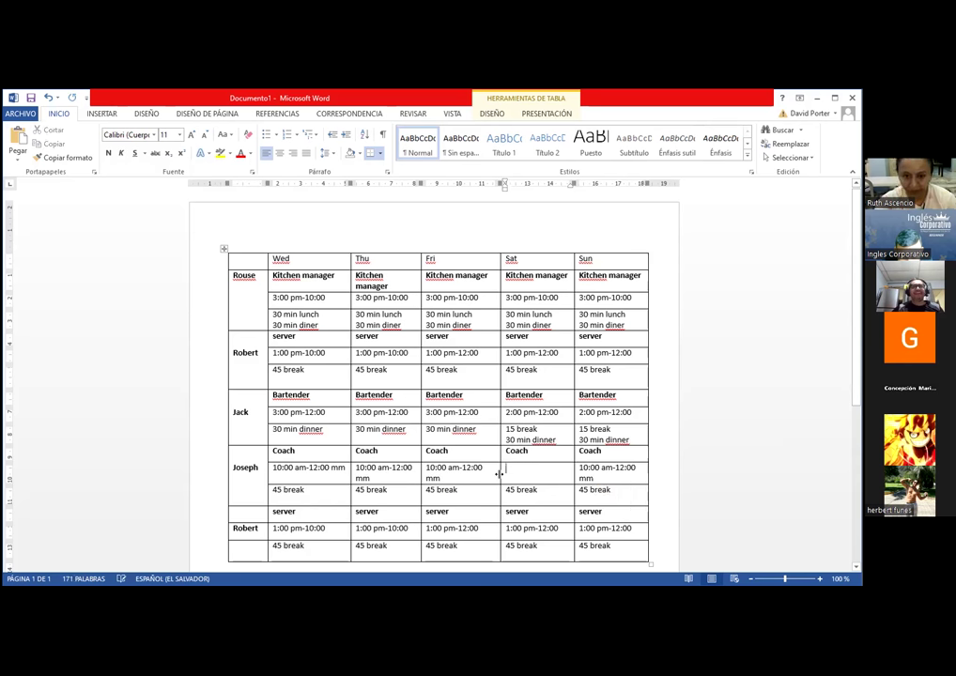
text(Day off)
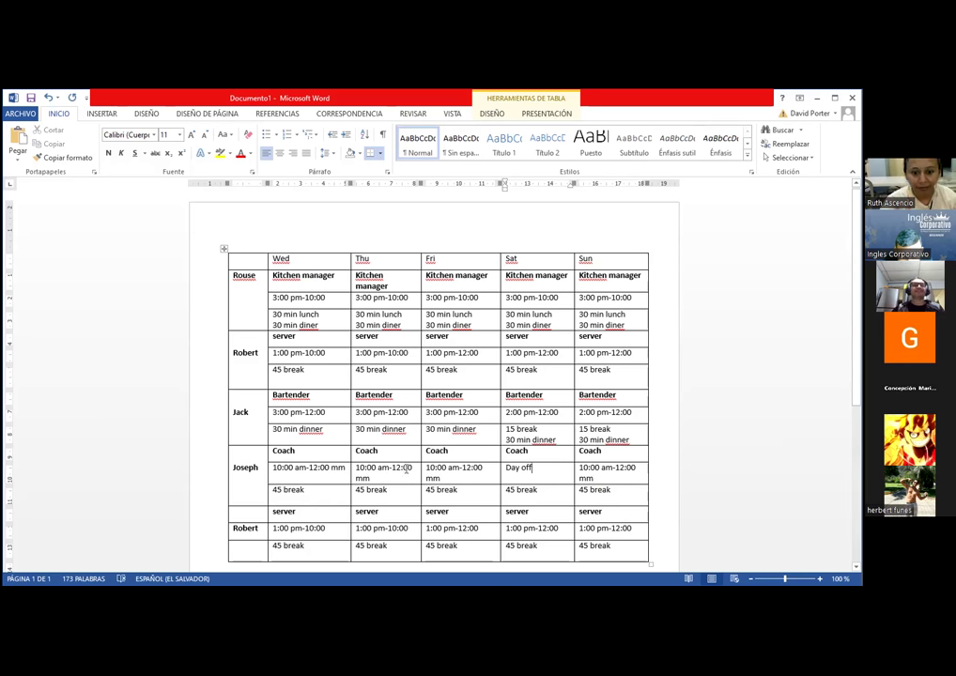
drag(372, 476, 349, 469)
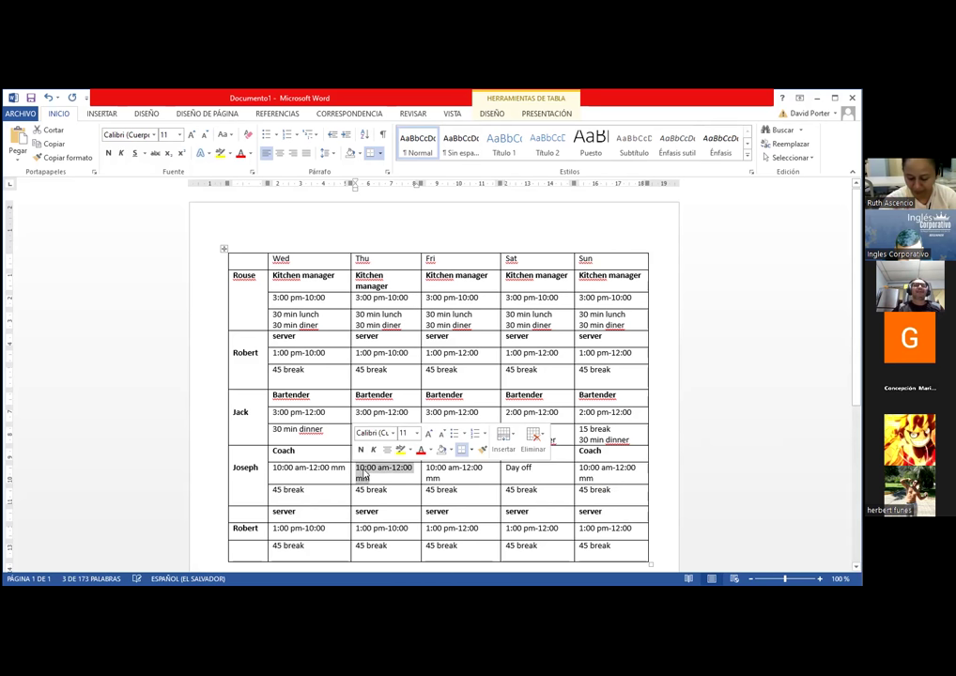
key(Delete)
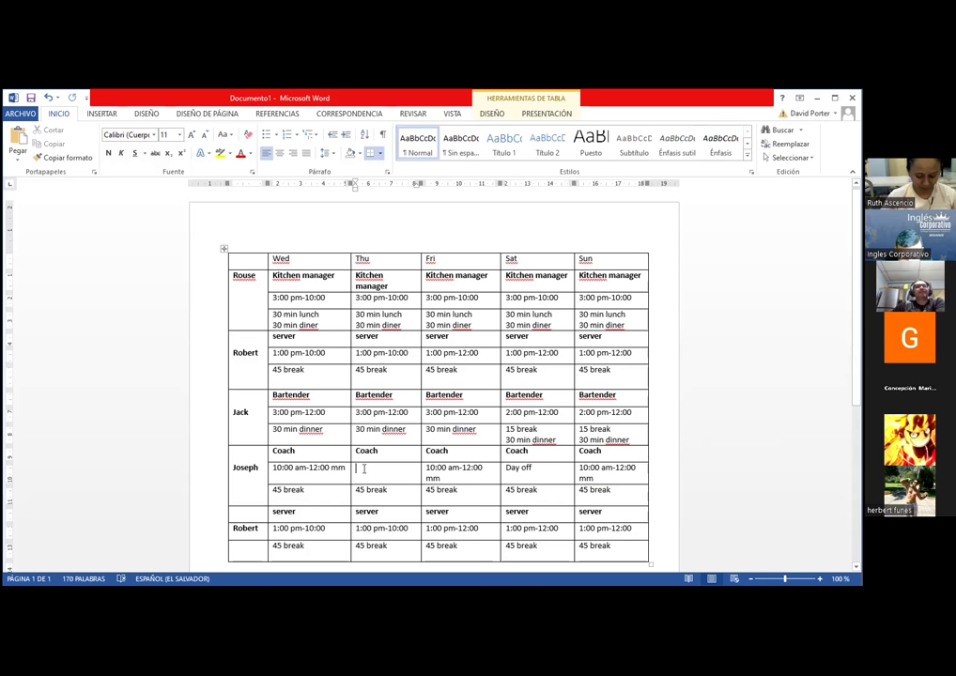
text(Day off)
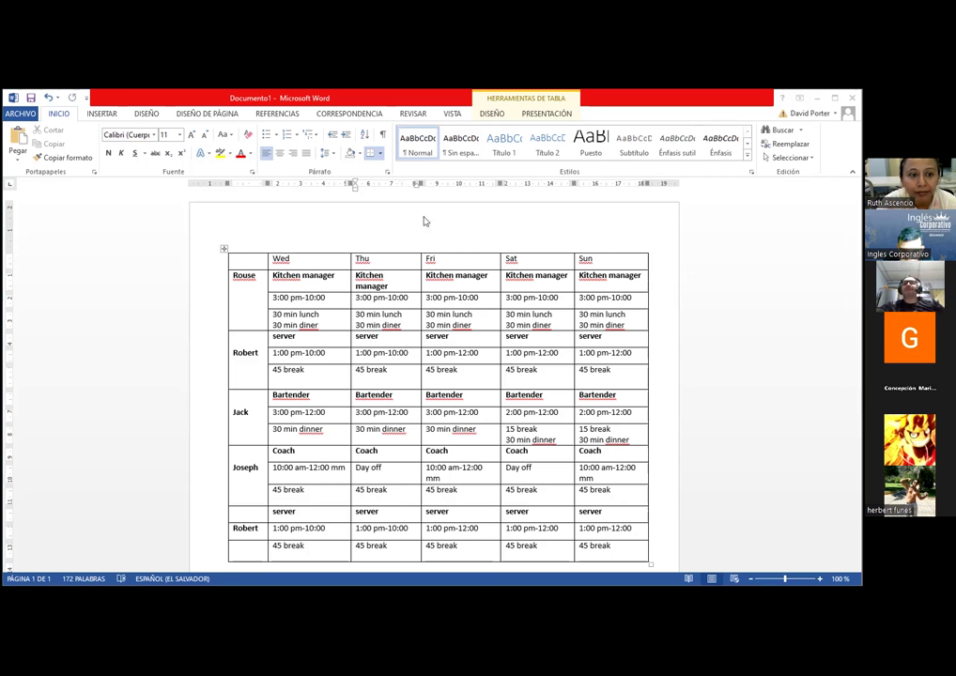
Replace the coach's Wednesday break entry with "Customer service training".
key(alt+Tab)
click(306, 489)
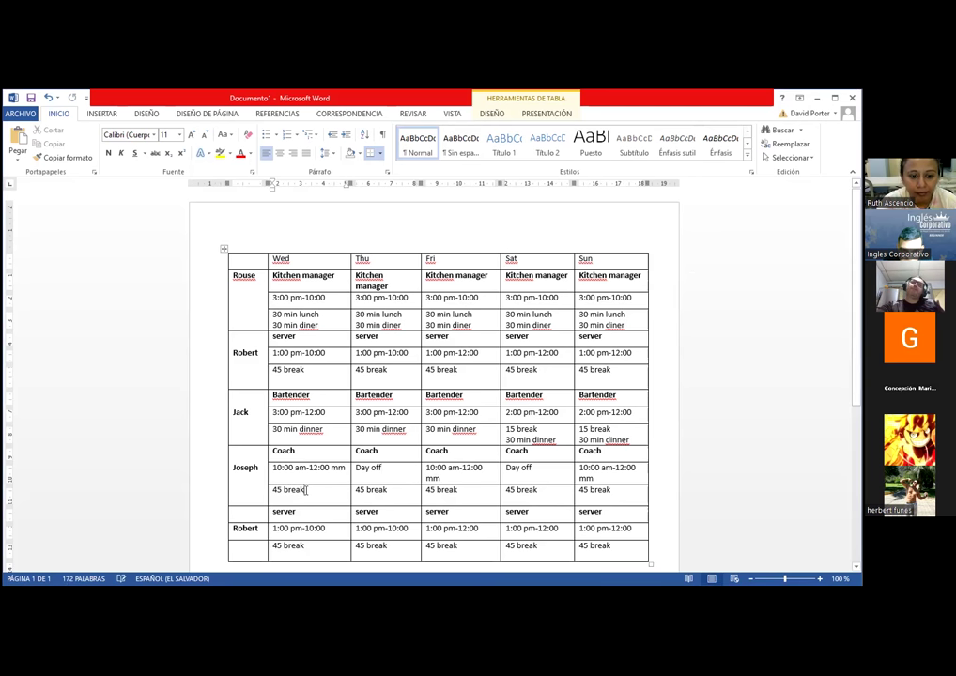
key(BackSpace)
key(BackSpace)
key(BackSpace)
key(BackSpace)
key(BackSpace)
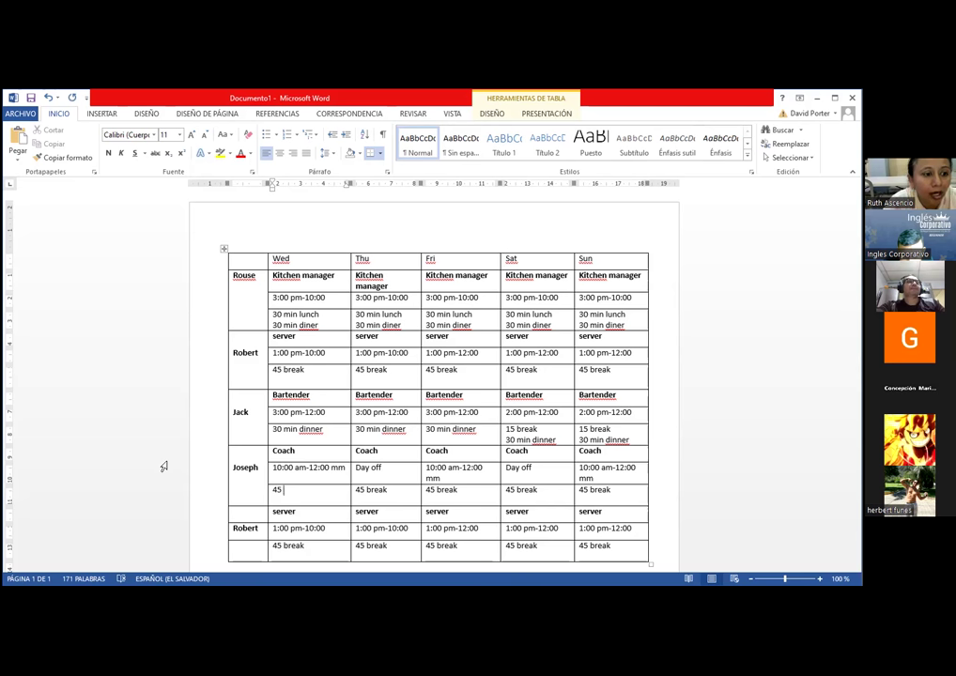
click(306, 490)
key(BackSpace)
key(BackSpace)
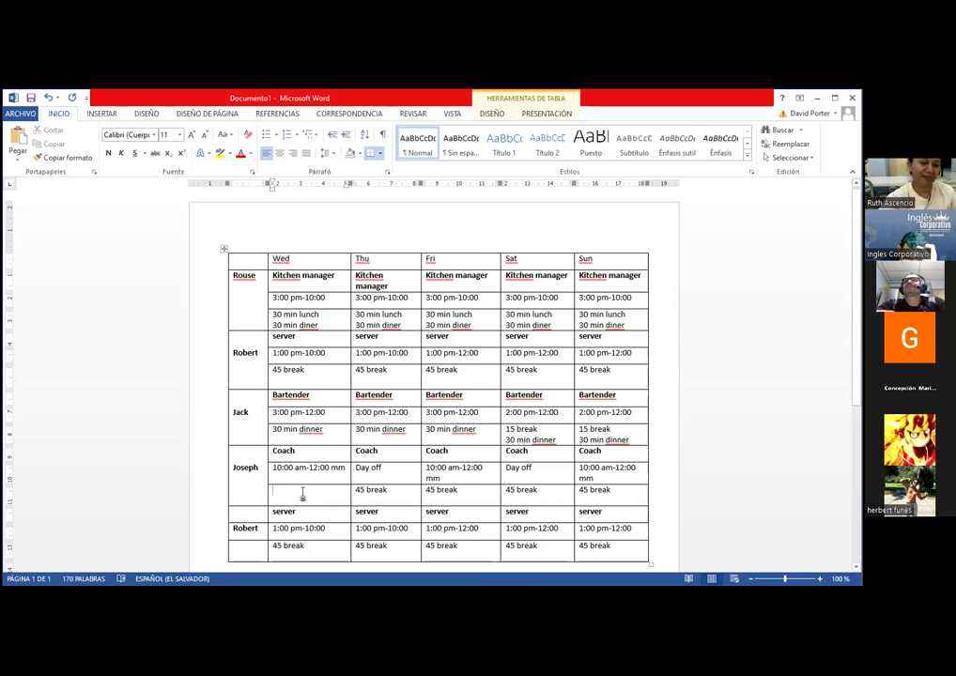
text(Cust)
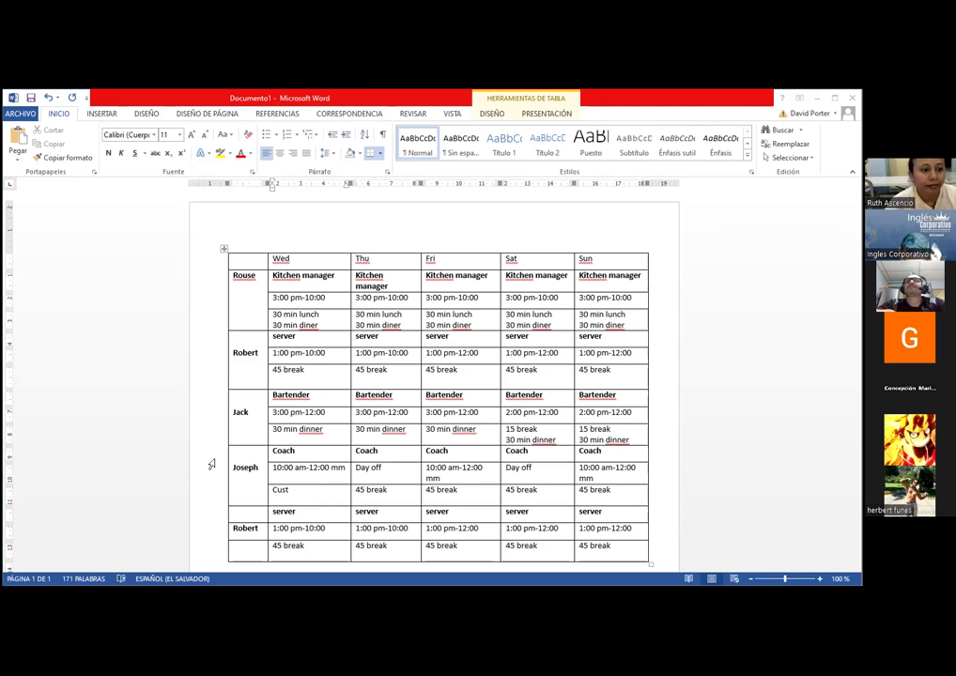
click(293, 490)
key(BackSpace)
key(BackSpace)
key(BackSpace)
key(BackSpace)
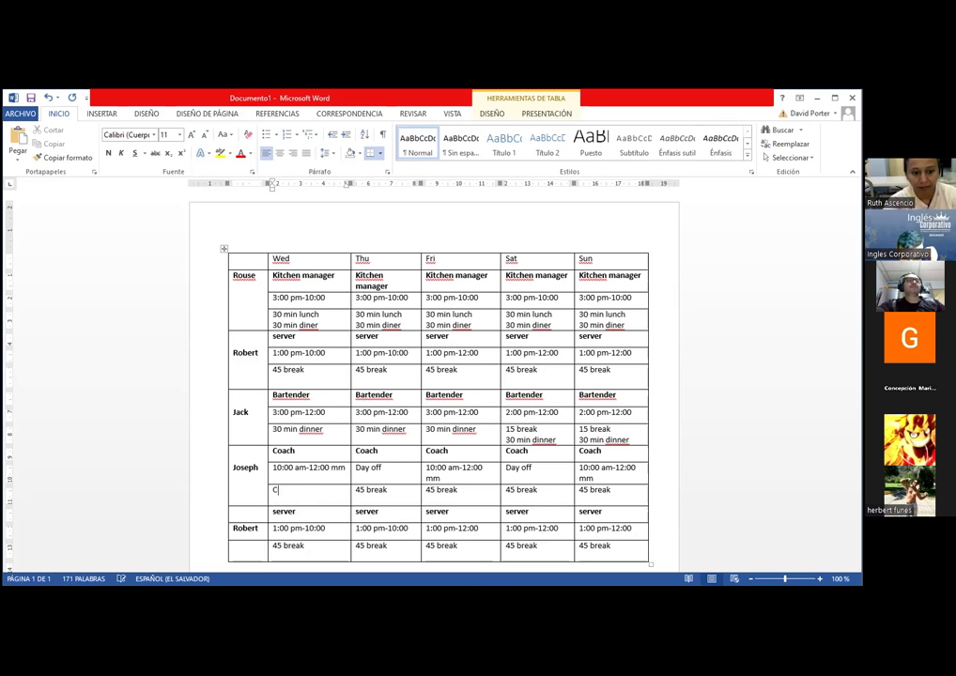
text(Customer  service training)
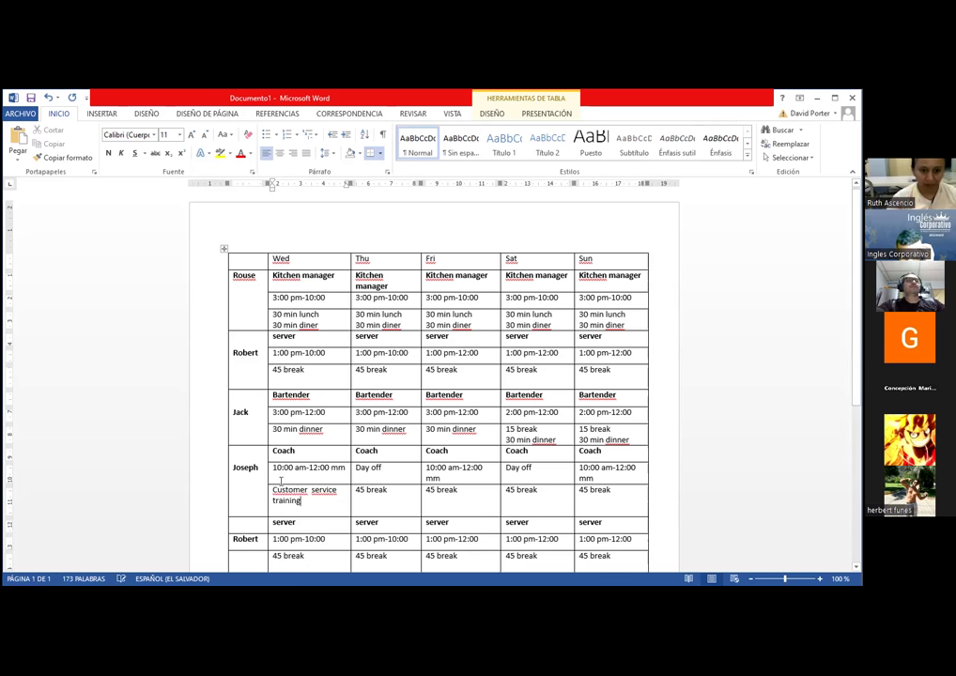
Clear the coach's Thursday break entry and replace the Friday one with "Interpersonal relationship training".
drag(387, 489, 358, 496)
key(Delete)
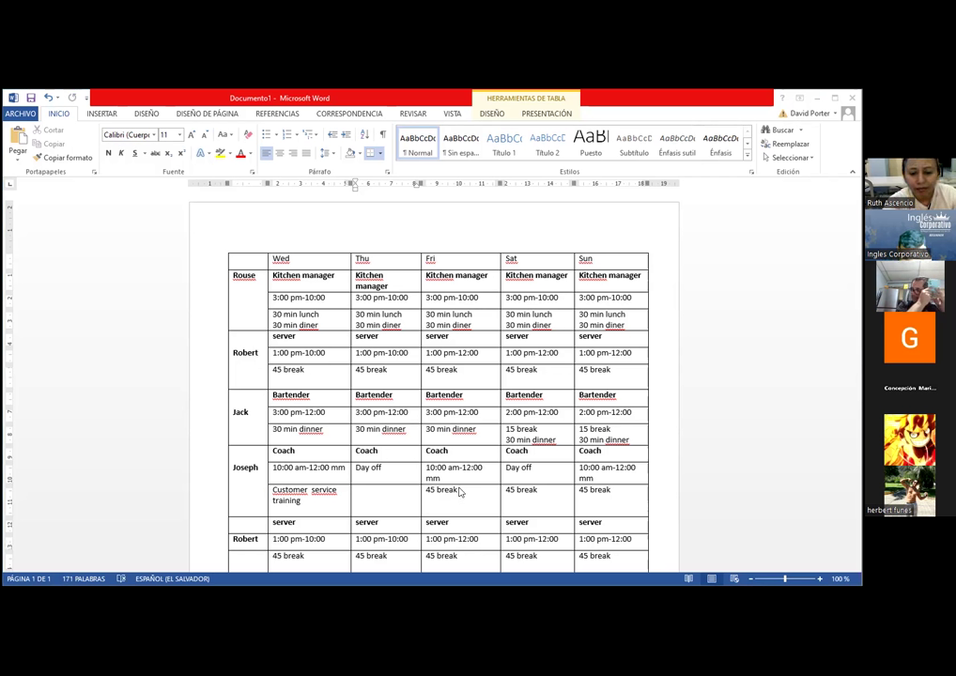
drag(460, 491, 428, 491)
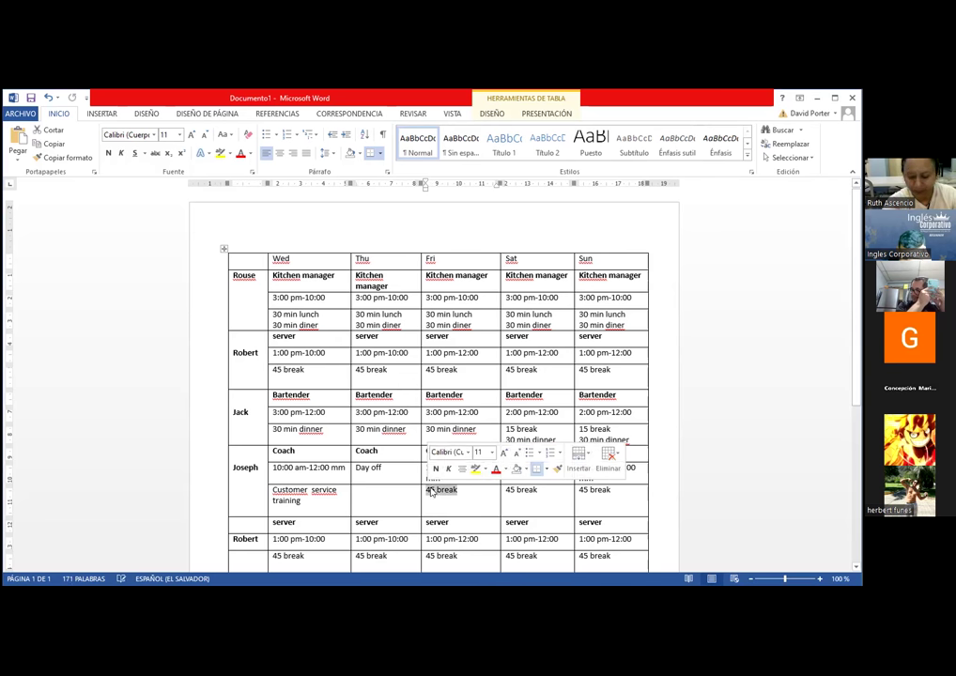
key(Delete)
text(Interpersonal relationship training)
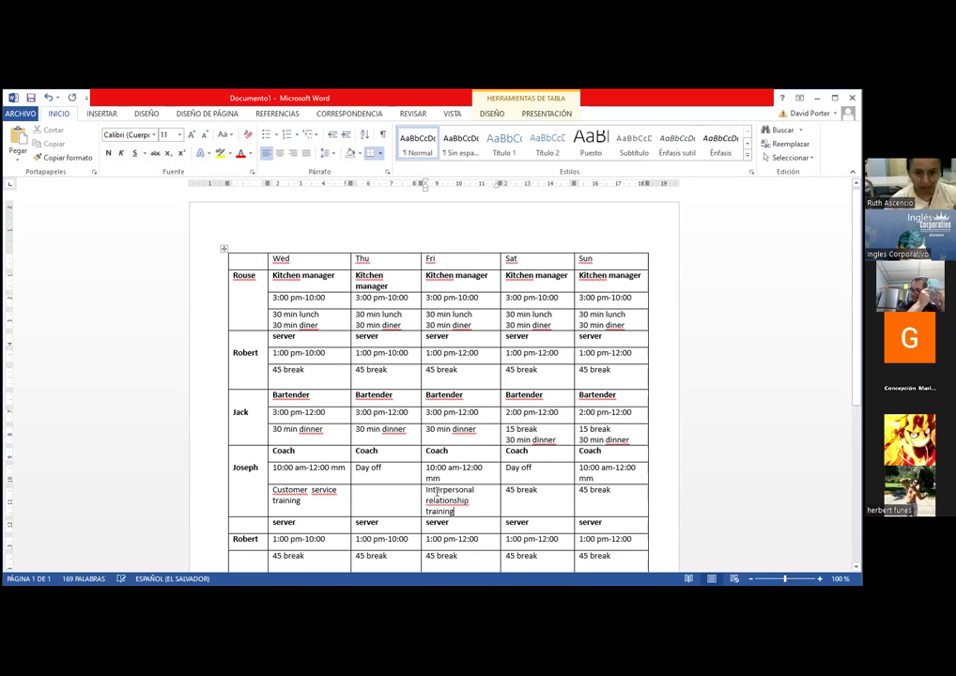
Clear the coach's Saturday break entry and replace the Sunday one with "General waiter training".
drag(542, 494, 505, 491)
key(Delete)
drag(620, 494, 580, 498)
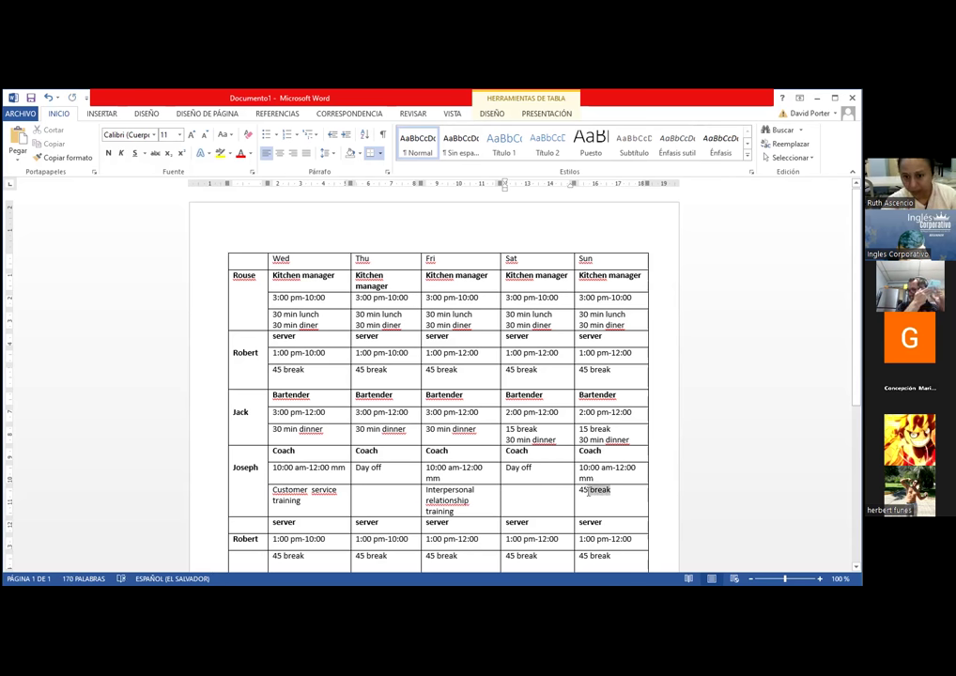
key(Delete)
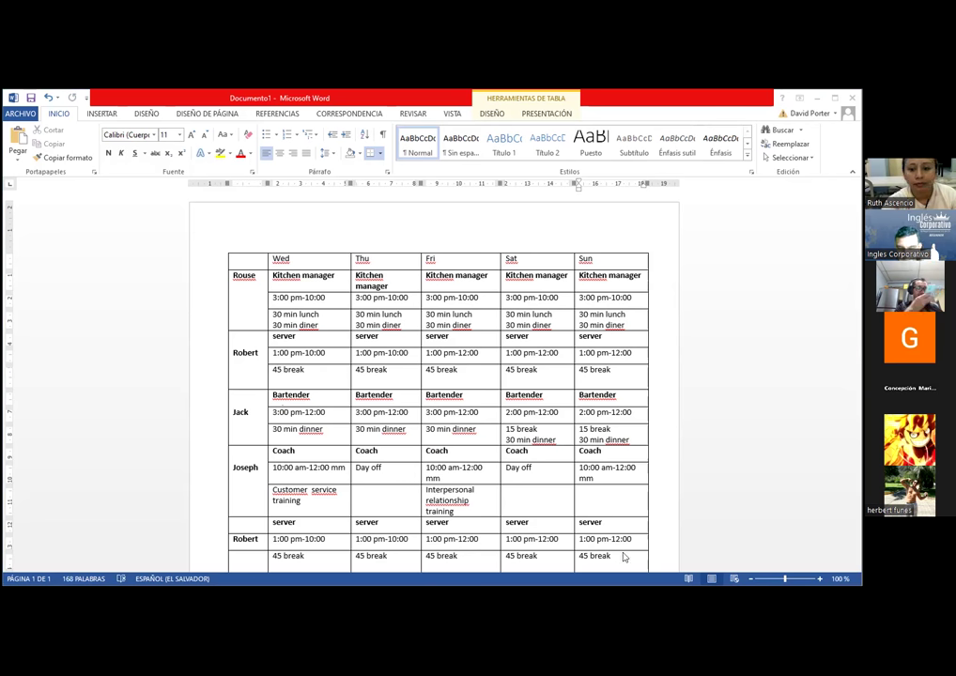
click(596, 495)
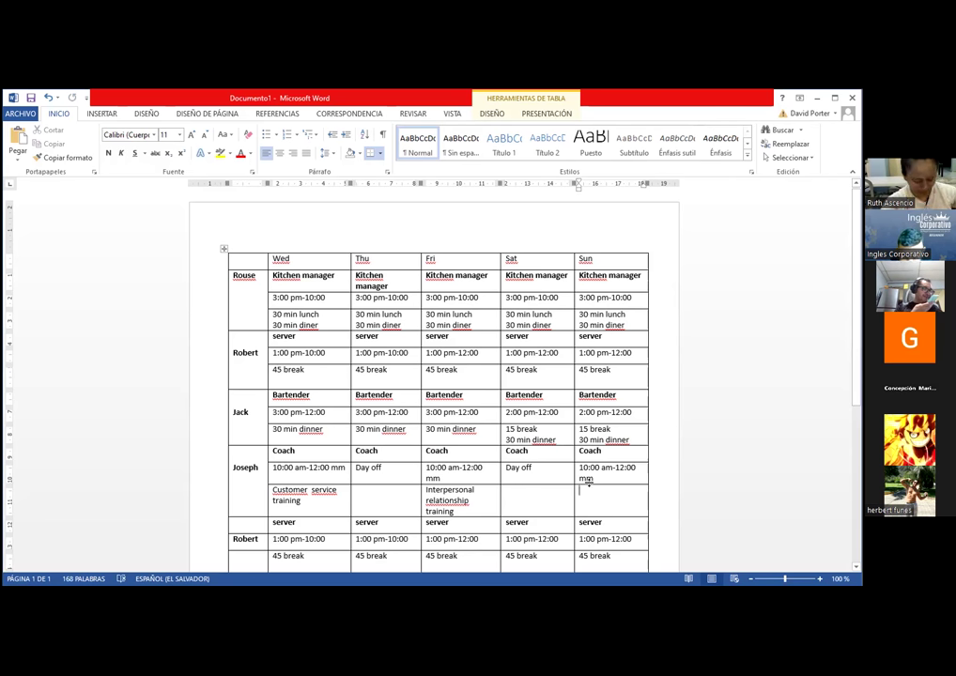
text(General waiter training)
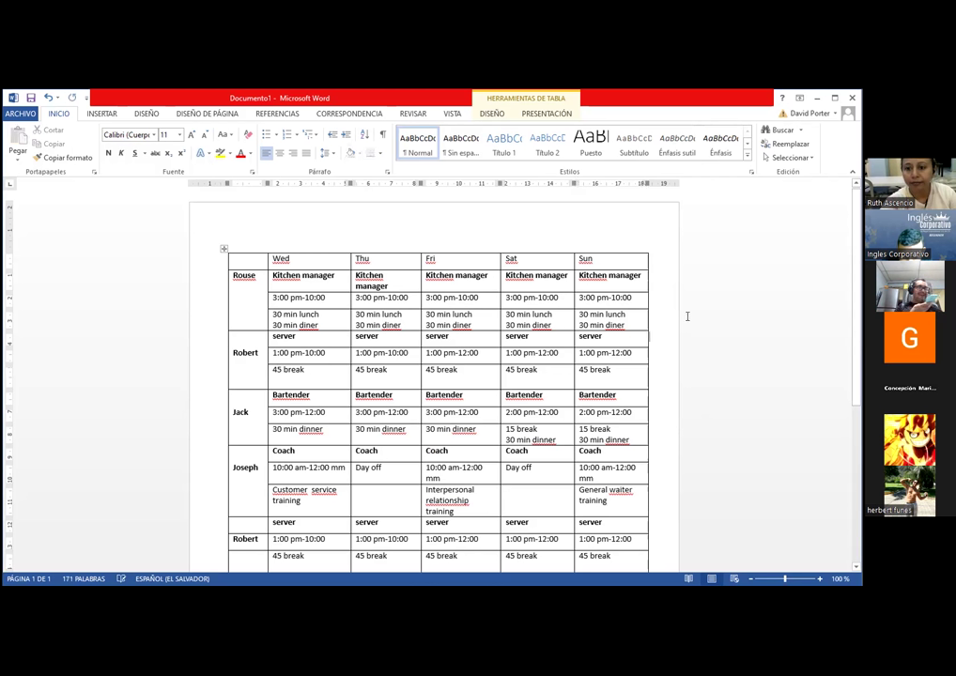
Replace the duplicated employee name beside the last server block with the new server's first name.
click(255, 541)
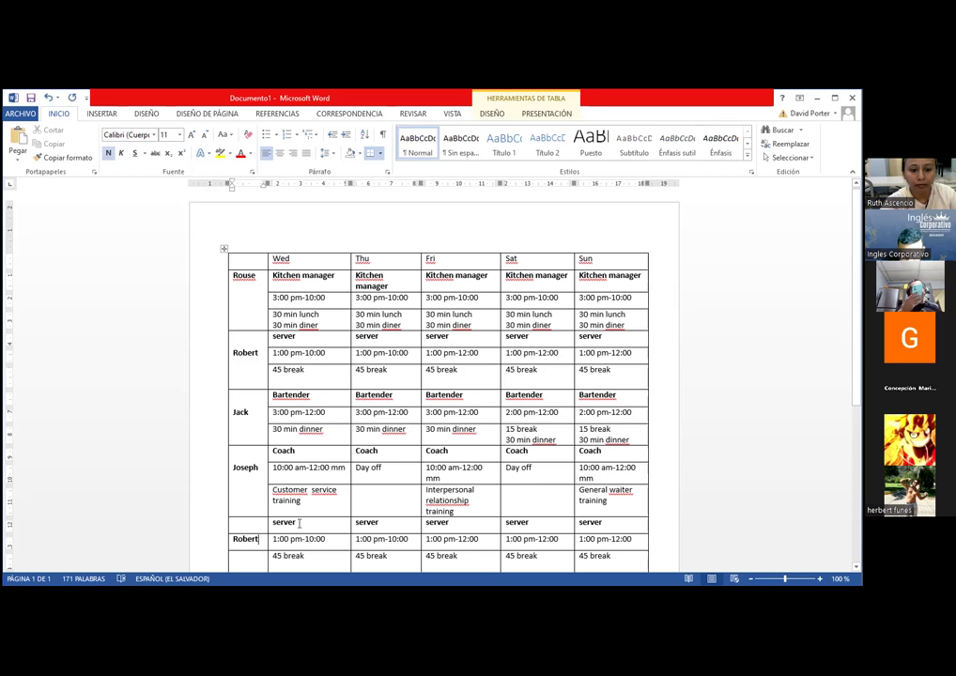
right_click(253, 524)
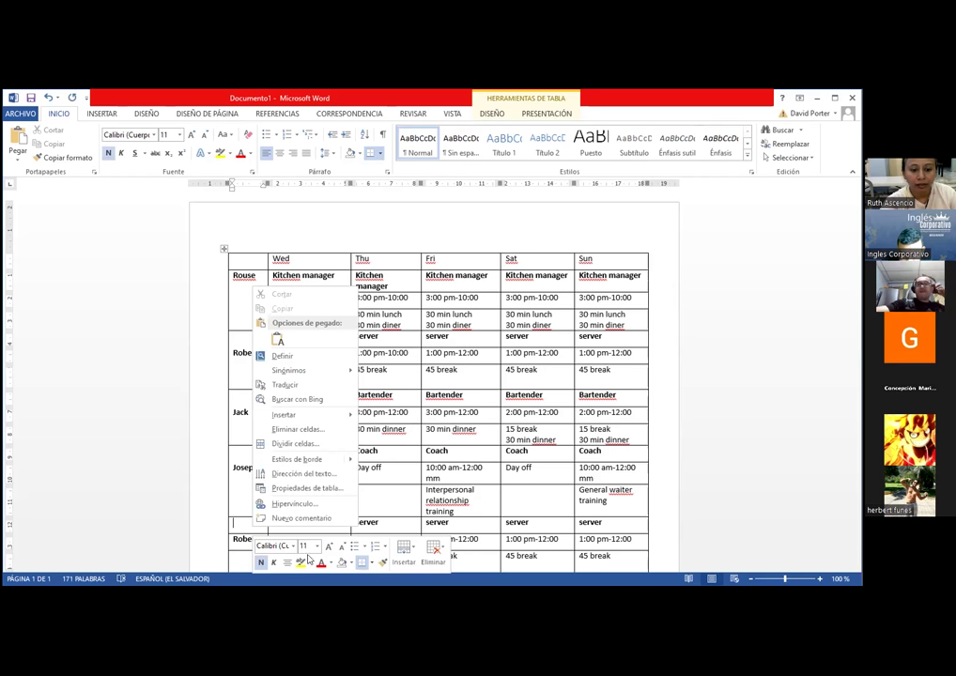
click(242, 542)
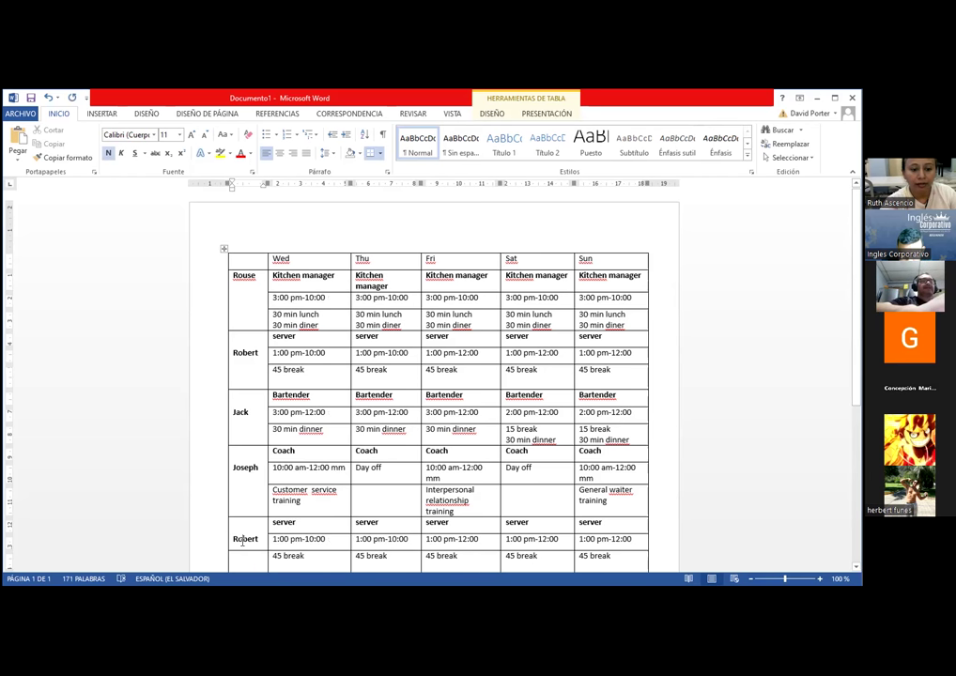
right_click(247, 554)
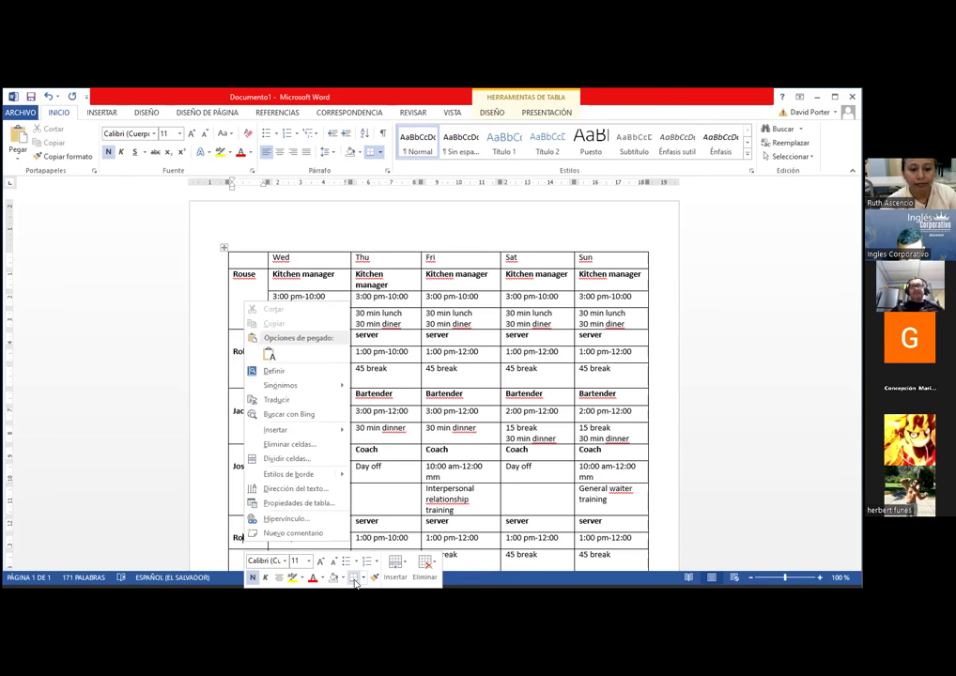
click(239, 539)
double_click(244, 540)
key(Delete)
text(Steven)
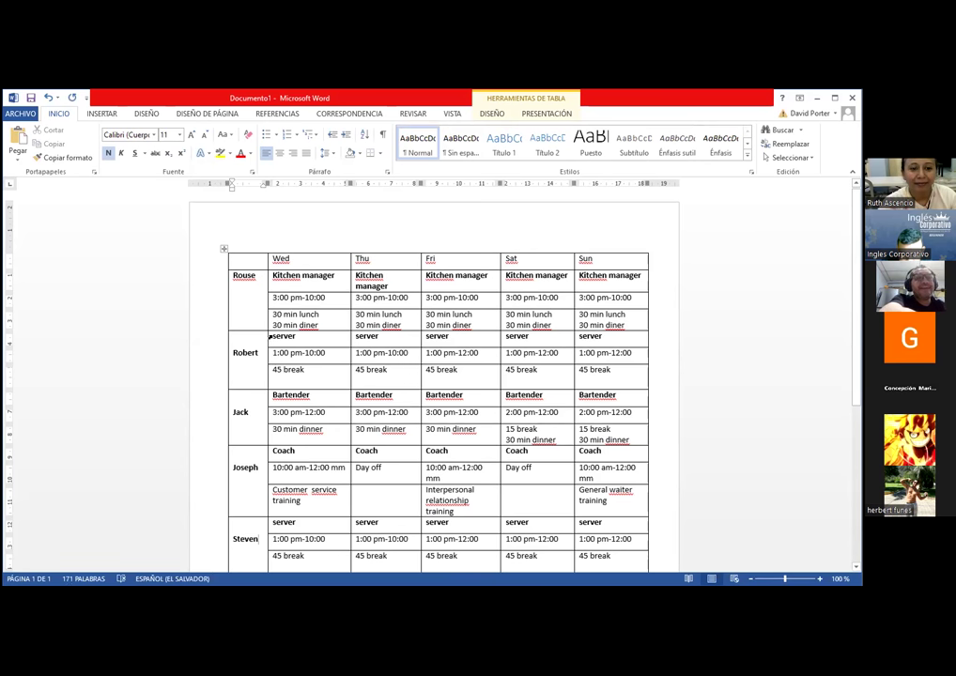
Capitalize the role as "Server" in all five day columns, Wednesday to Sunday, of the first server block.
click(276, 336)
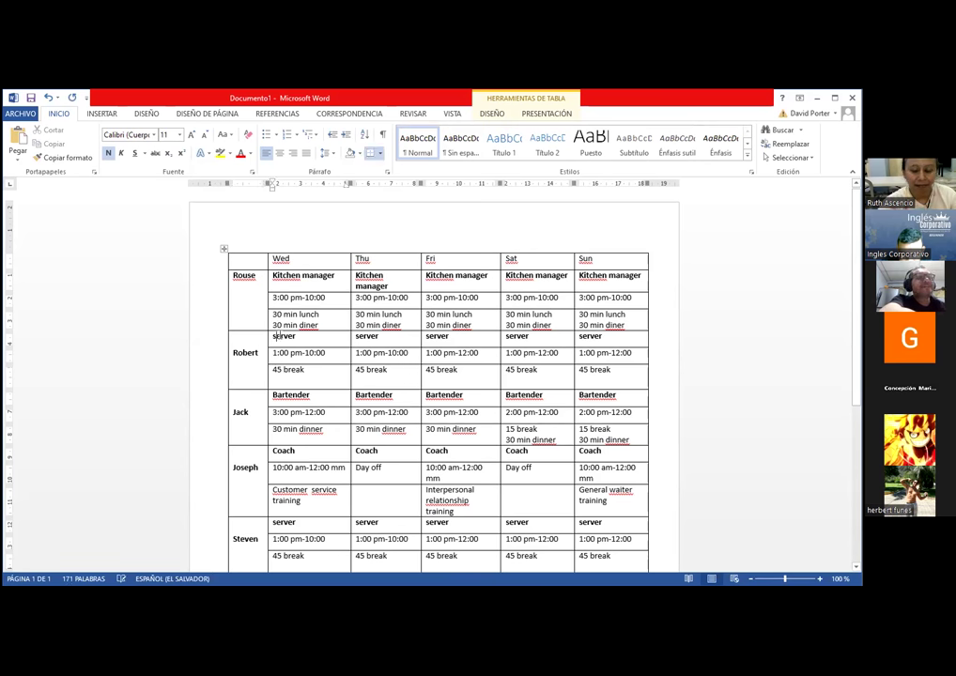
key(BackSpace)
text(S)
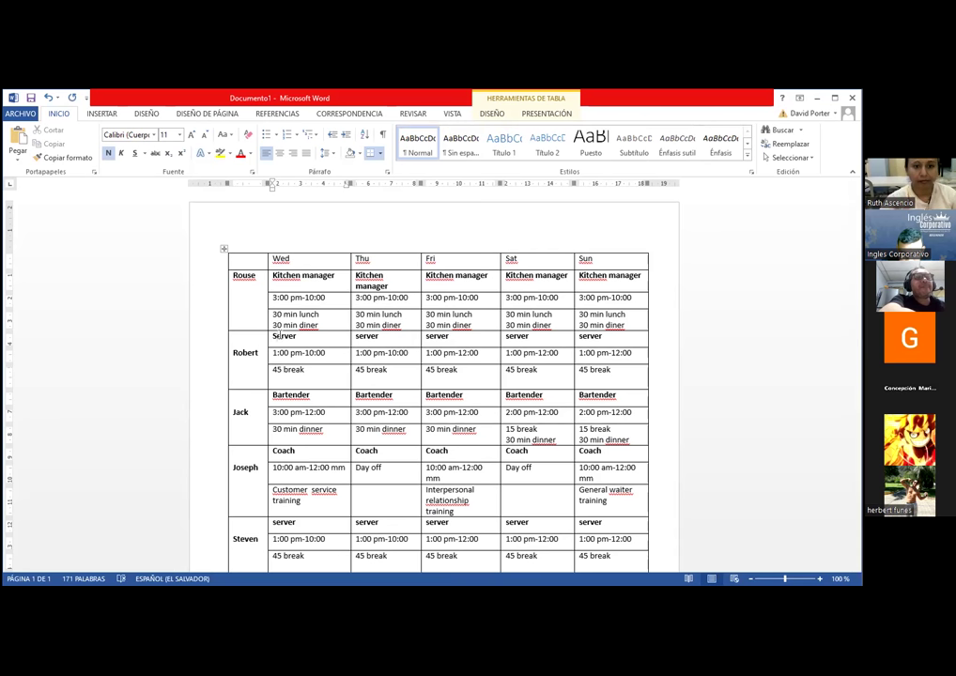
click(360, 336)
key(BackSpace)
text(S)
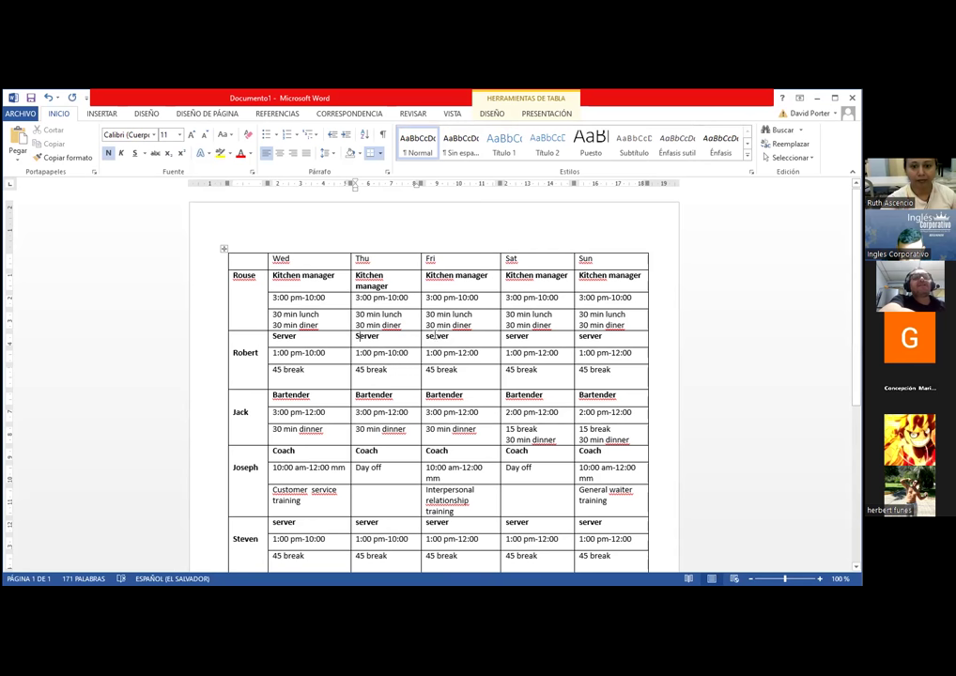
click(428, 336)
key(BackSpace)
text(S)
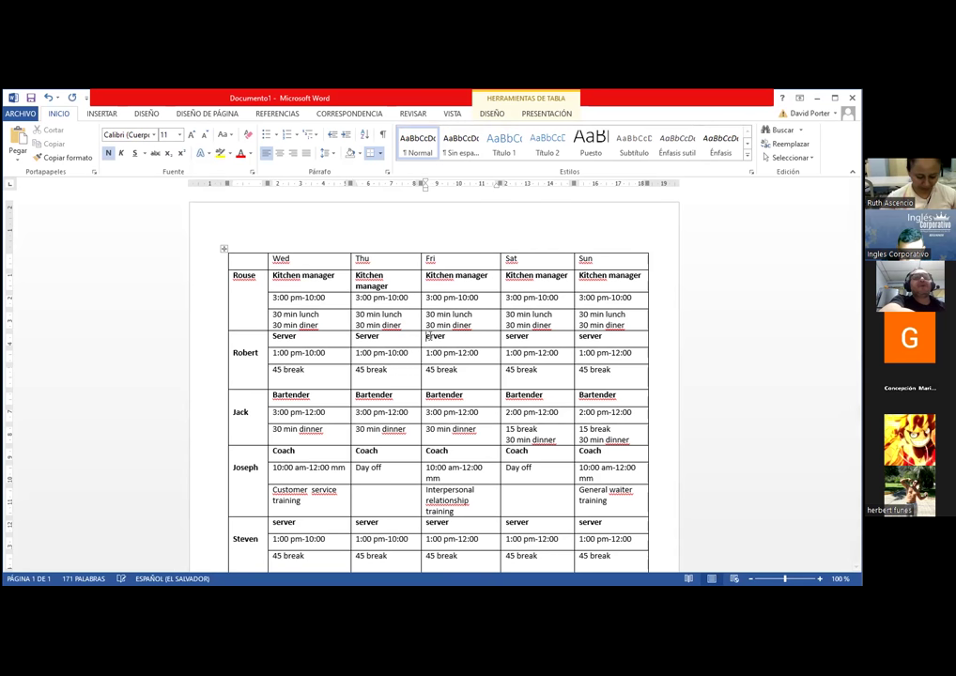
click(509, 336)
key(BackSpace)
text(S)
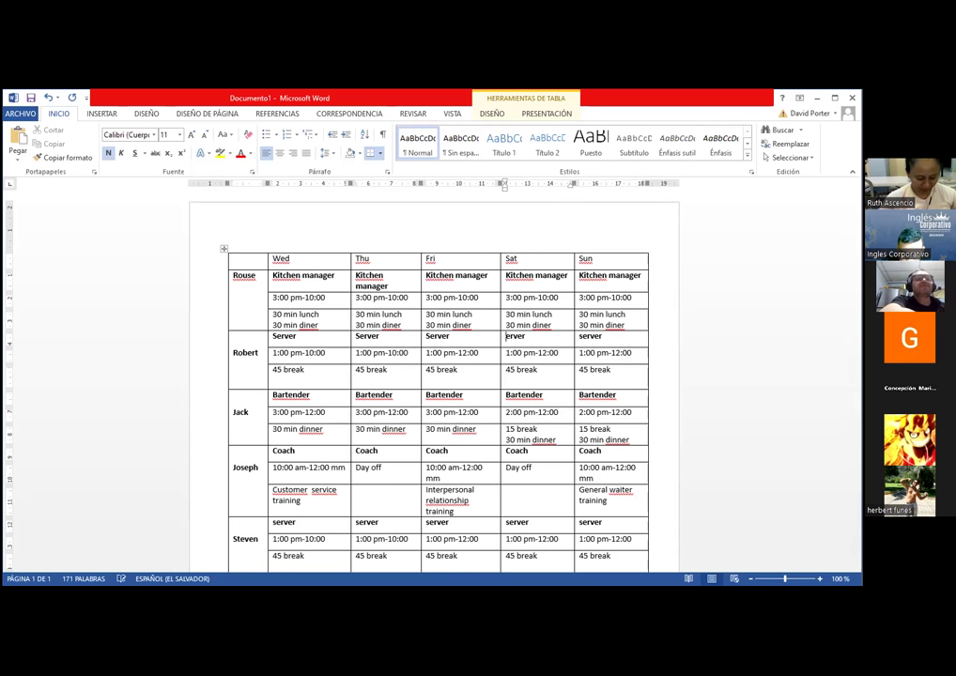
click(583, 336)
key(BackSpace)
text(S)
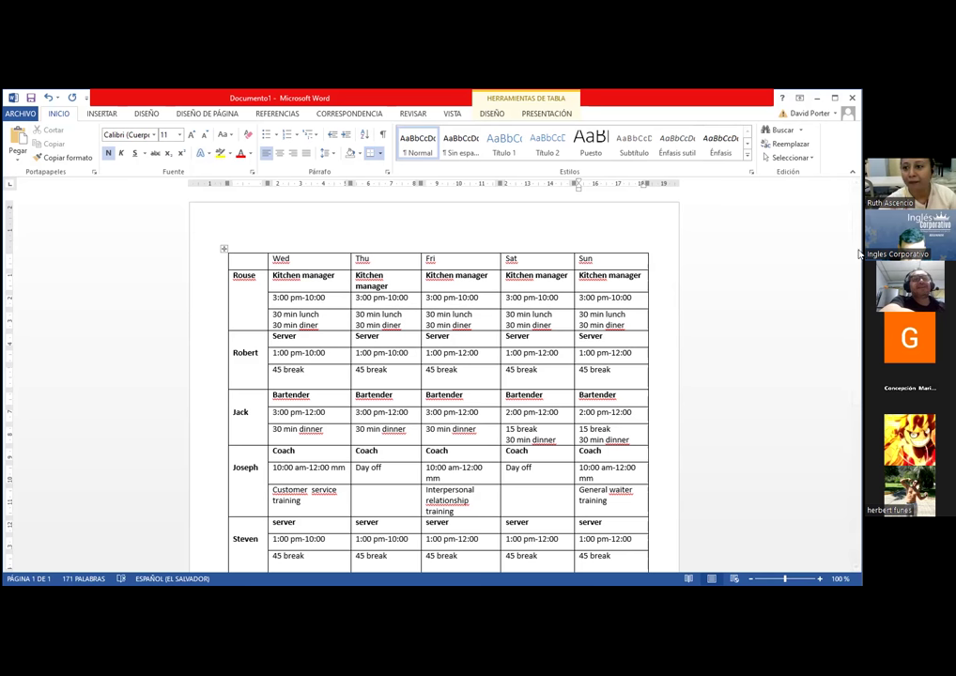
Center the text horizontally in every cell of the whole Word schedule table, from the header row to the last server block.
scroll(857, 215, down, 3)
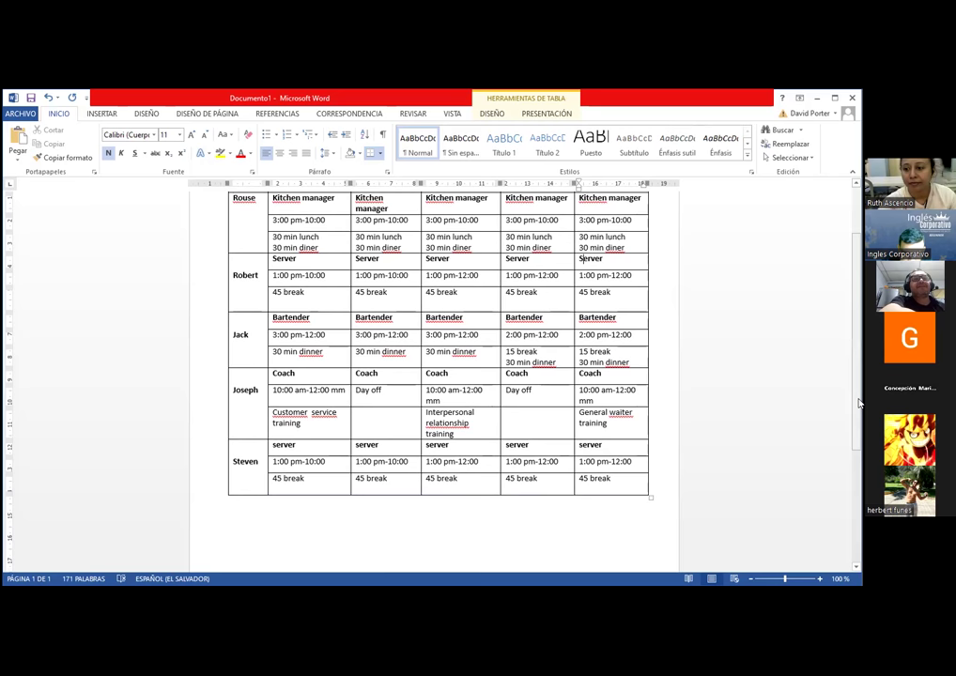
scroll(469, 328, up, 3)
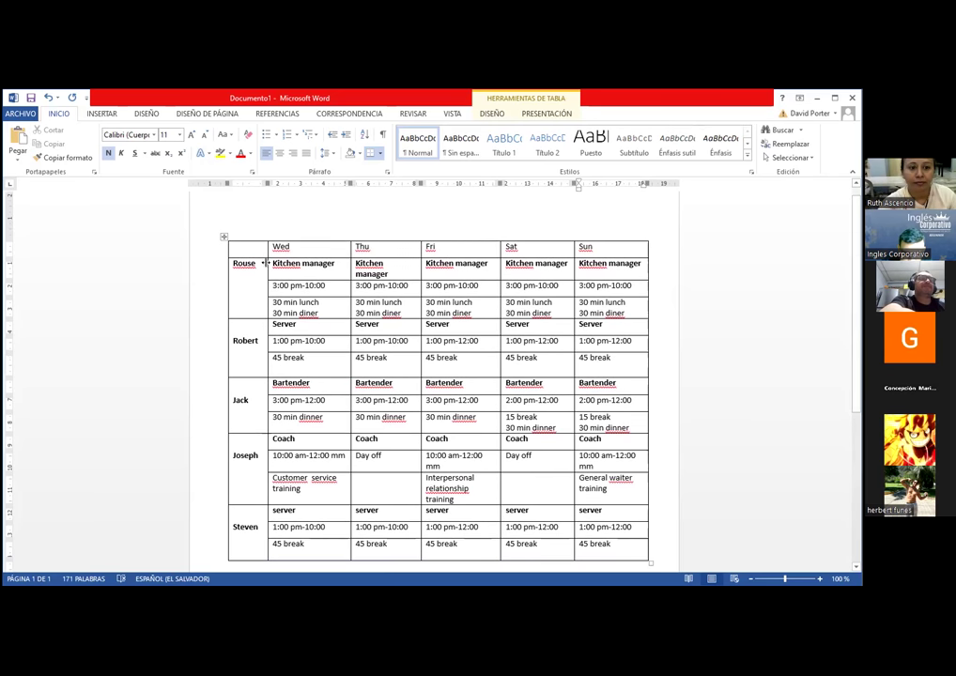
drag(252, 251, 608, 546)
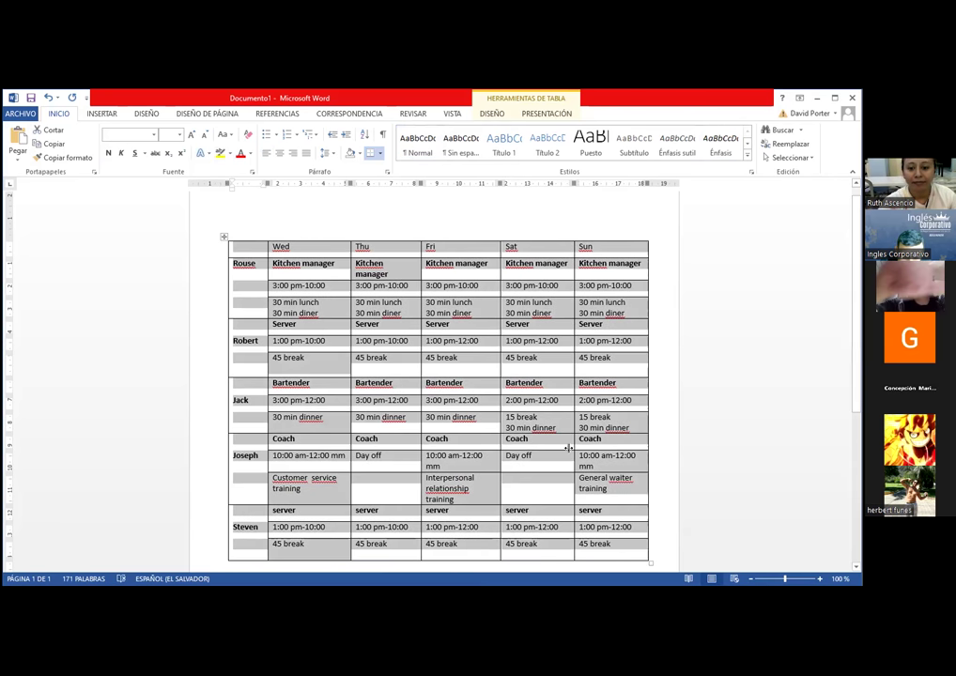
click(259, 527)
double_click(286, 510)
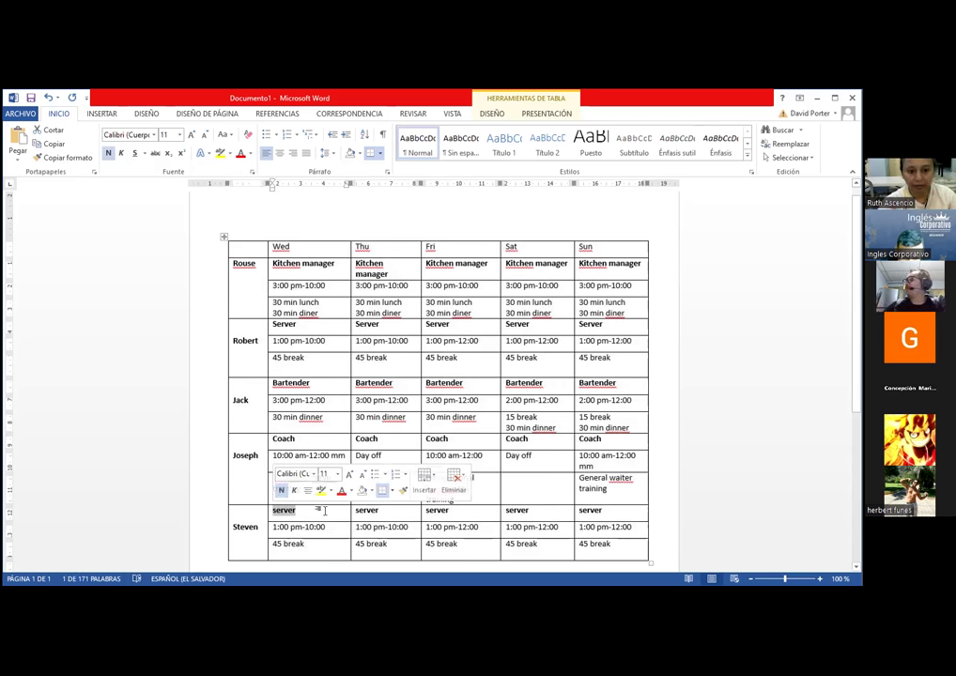
key(Right)
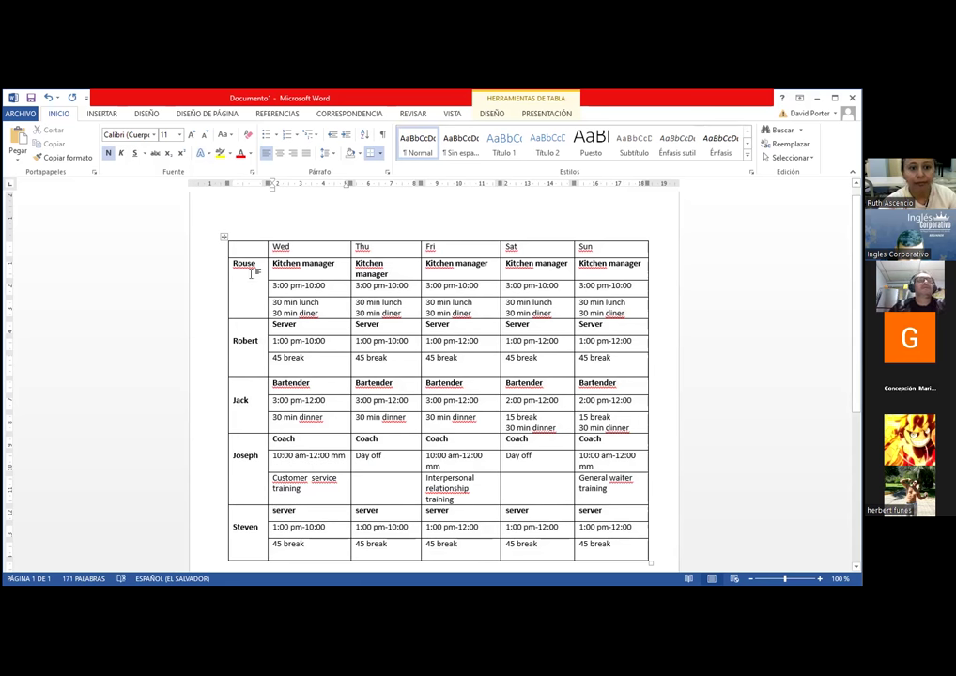
drag(236, 251, 626, 553)
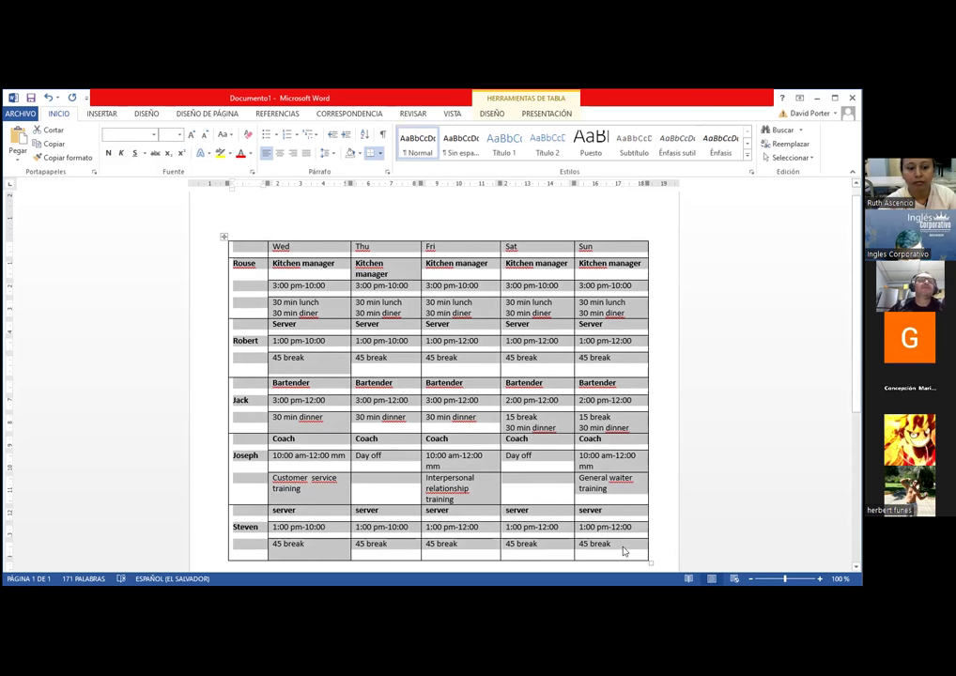
click(279, 152)
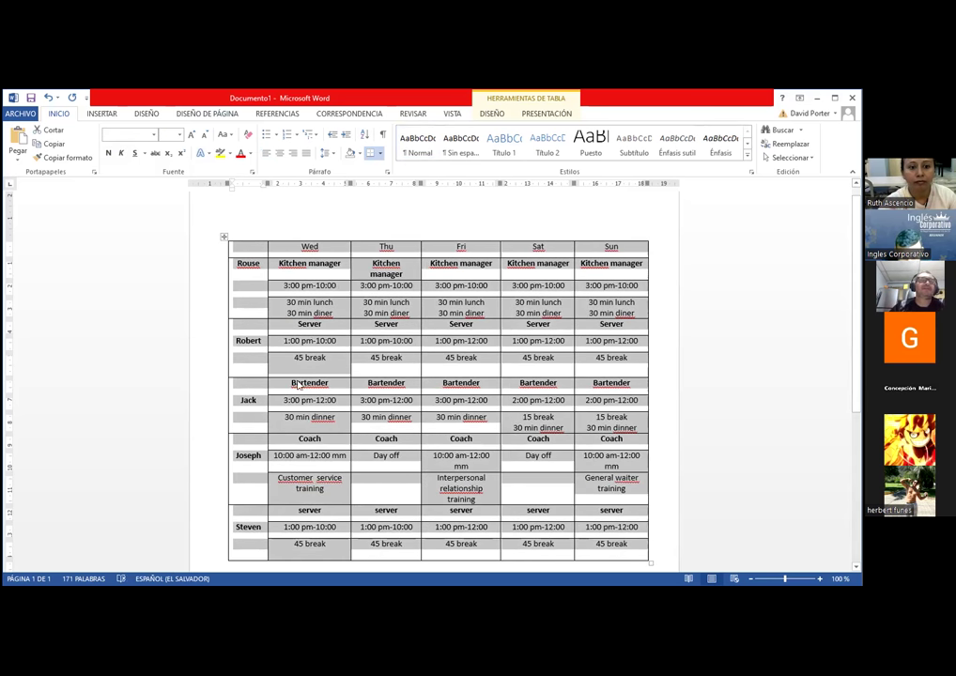
click(319, 511)
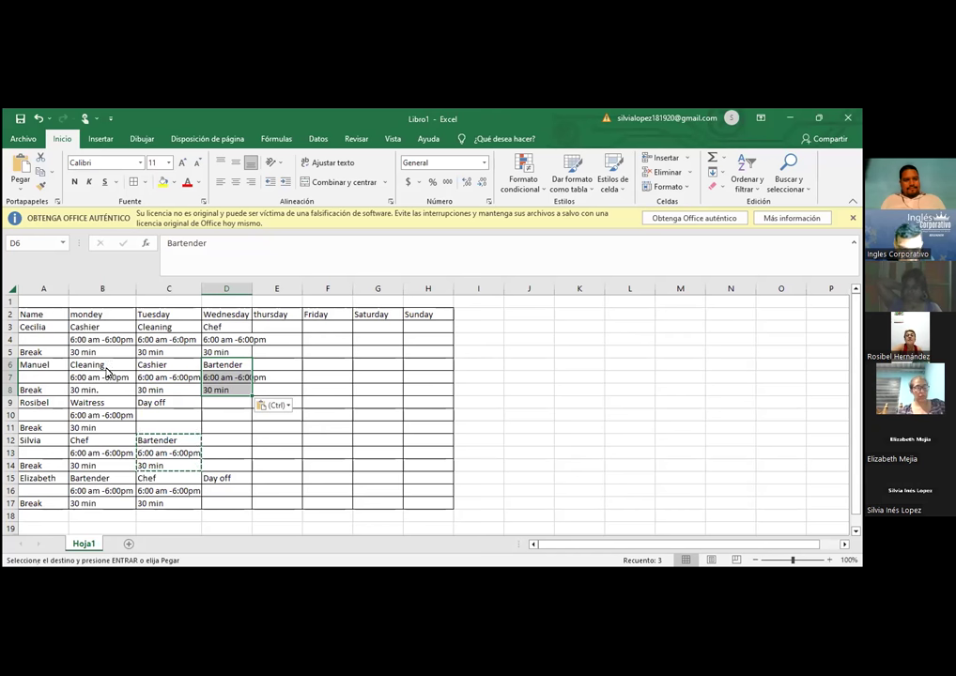
In the Excel schedule, copy the Monday Cleaning block B6:B8 to Wednesday starting at D9, and widen column D to fit the shift hours.
mouse_move(106, 369)
mouse_down()
mouse_move(109, 396)
mouse_move(106, 388)
mouse_up()
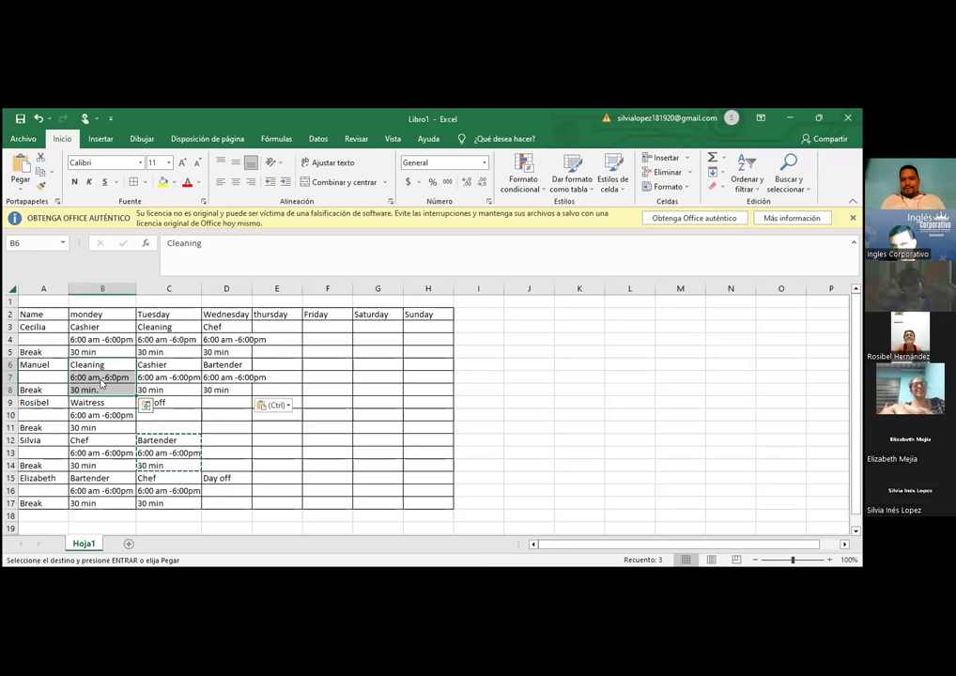
right_click(102, 378)
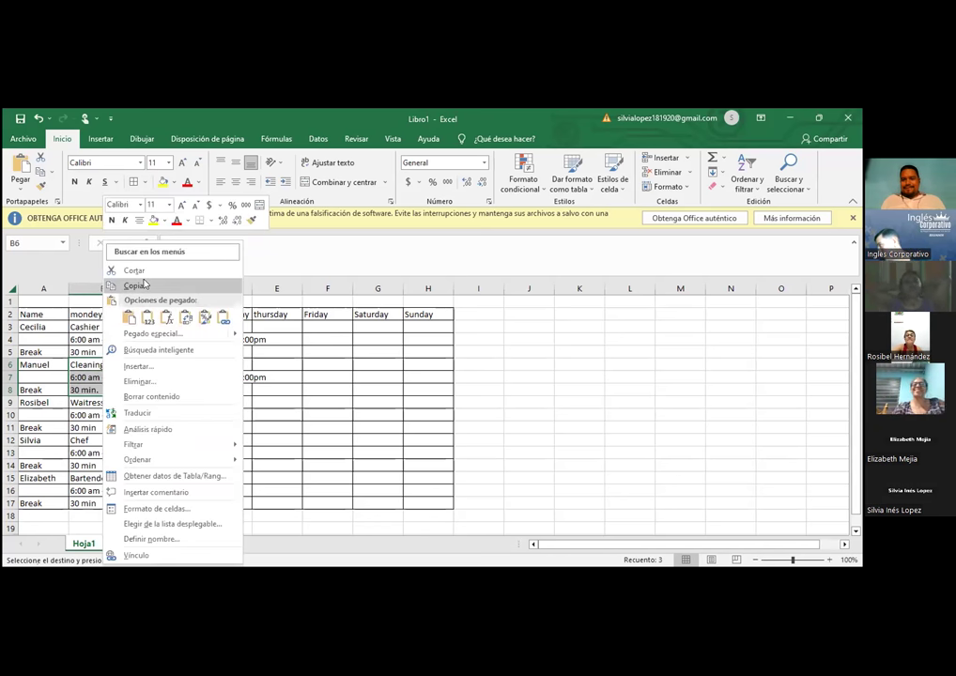
key(ctrl+c)
click(218, 406)
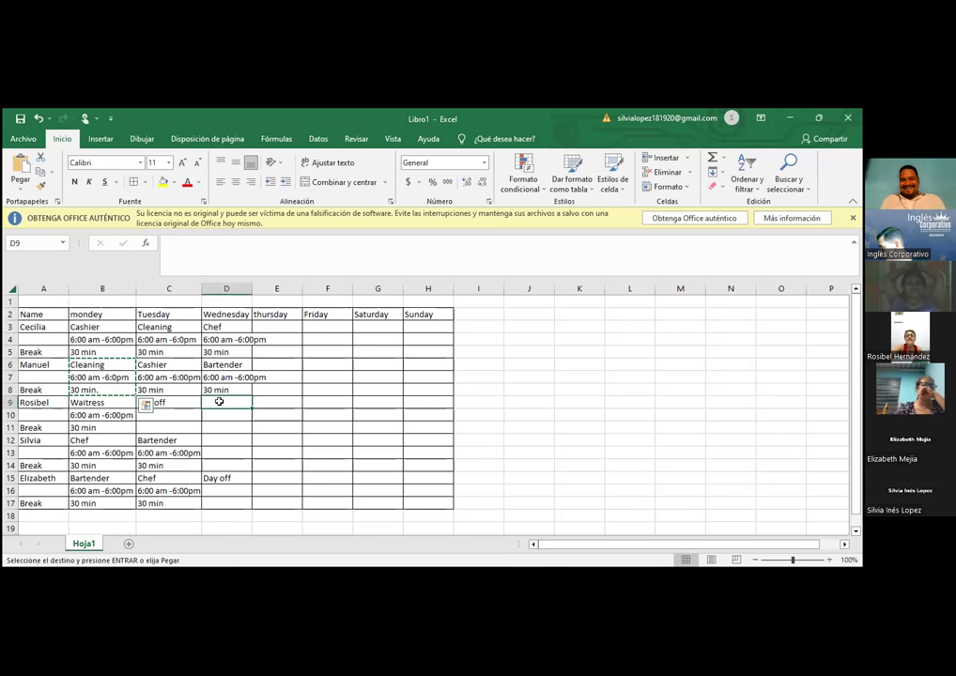
right_click(219, 406)
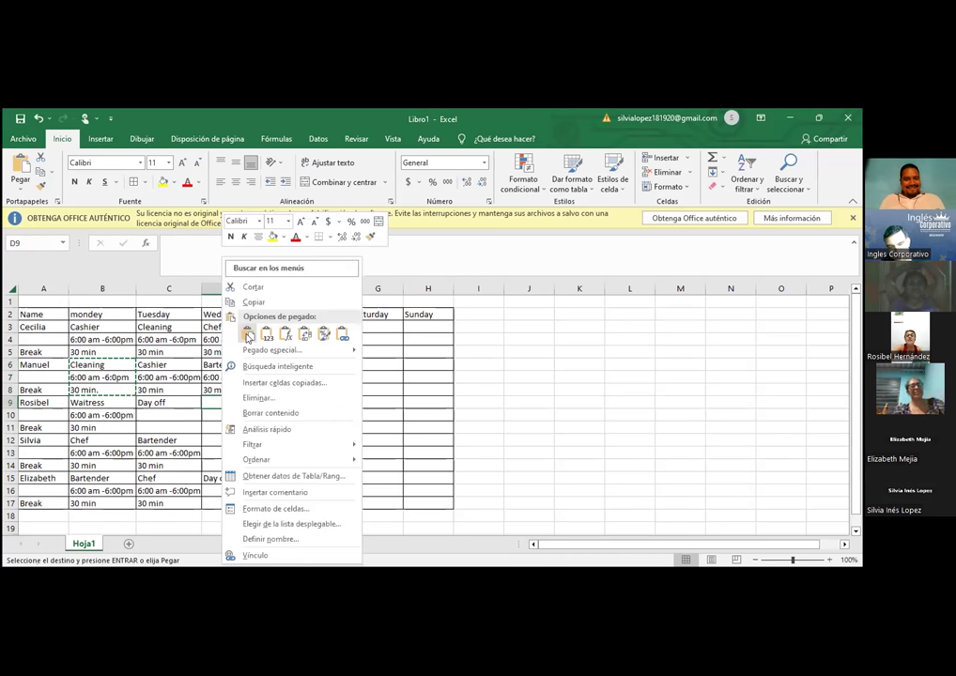
click(248, 337)
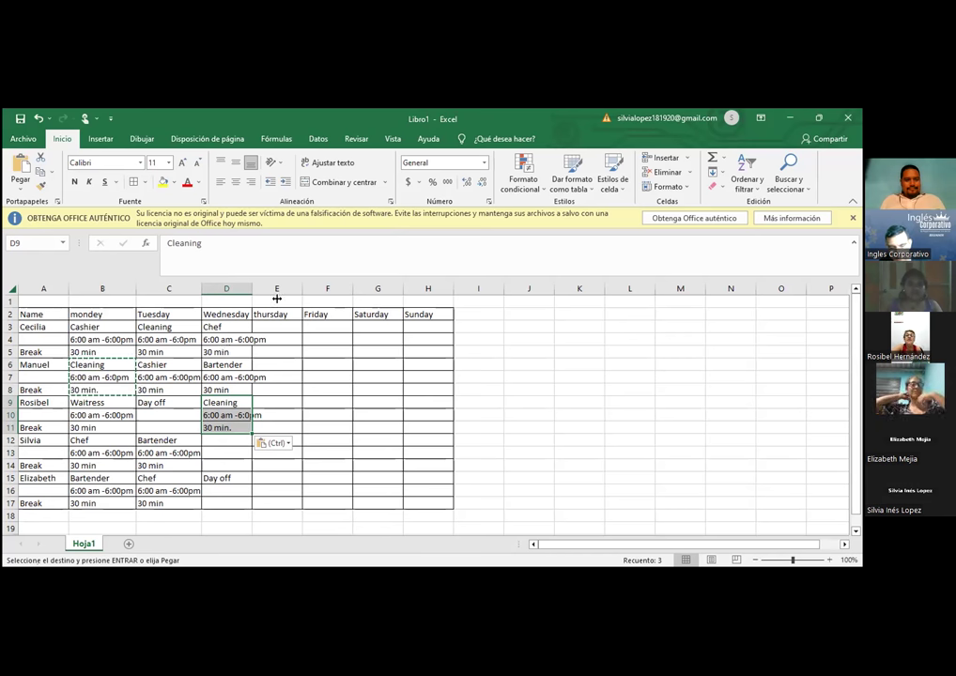
drag(277, 299, 278, 299)
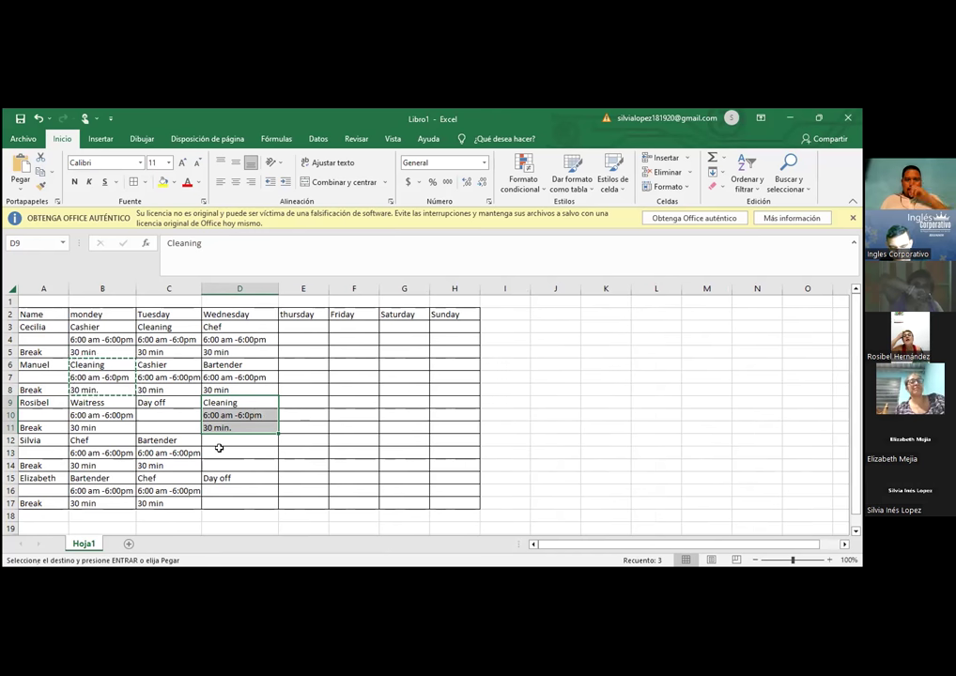
click(103, 402)
drag(104, 402, 104, 425)
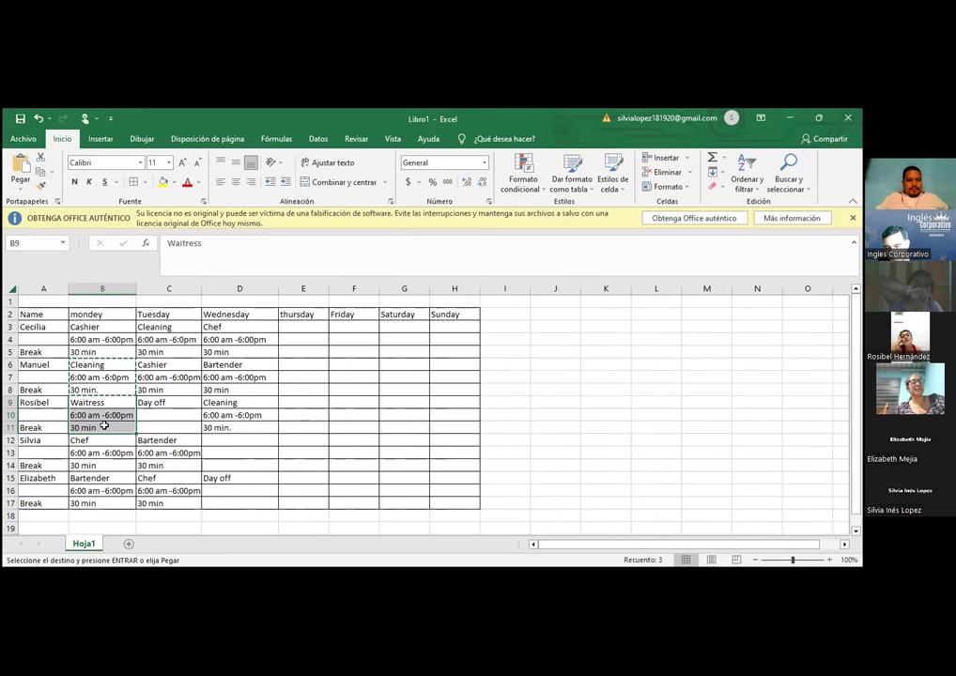
right_click(105, 425)
click(134, 322)
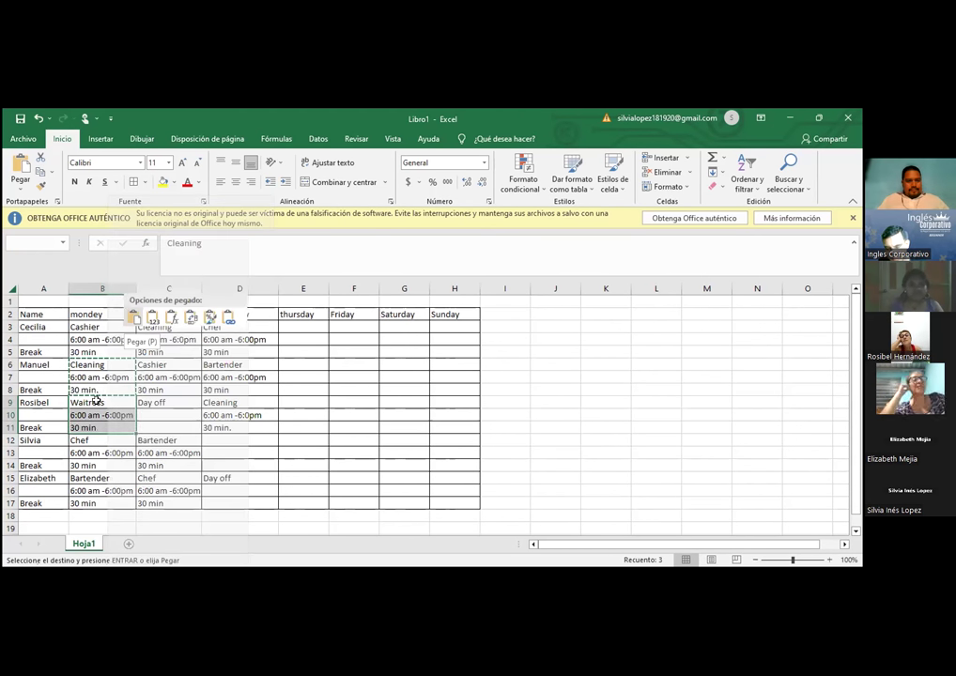
click(372, 426)
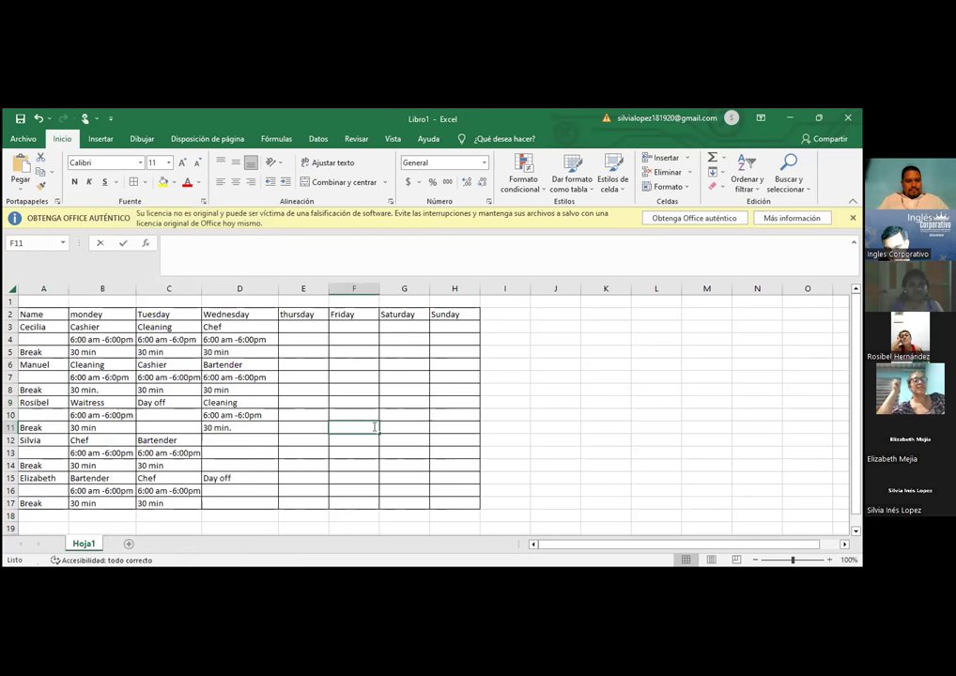
double_click(374, 427)
Copy the Monday Waitress block B9:B11, with its hours and break, to the Wednesday column starting at D12.
drag(111, 401, 113, 427)
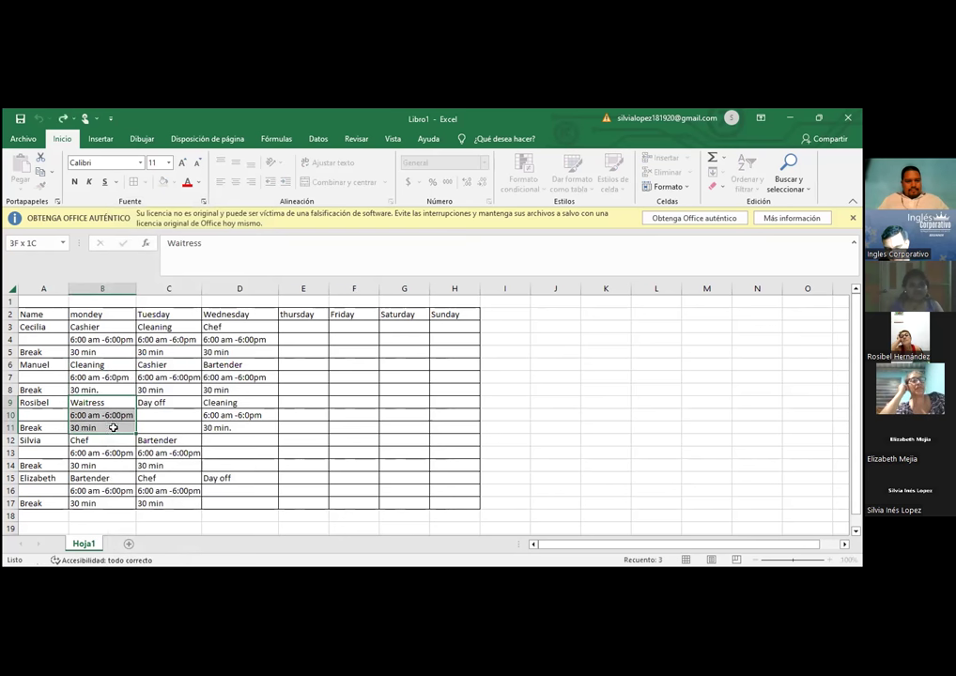
right_click(113, 427)
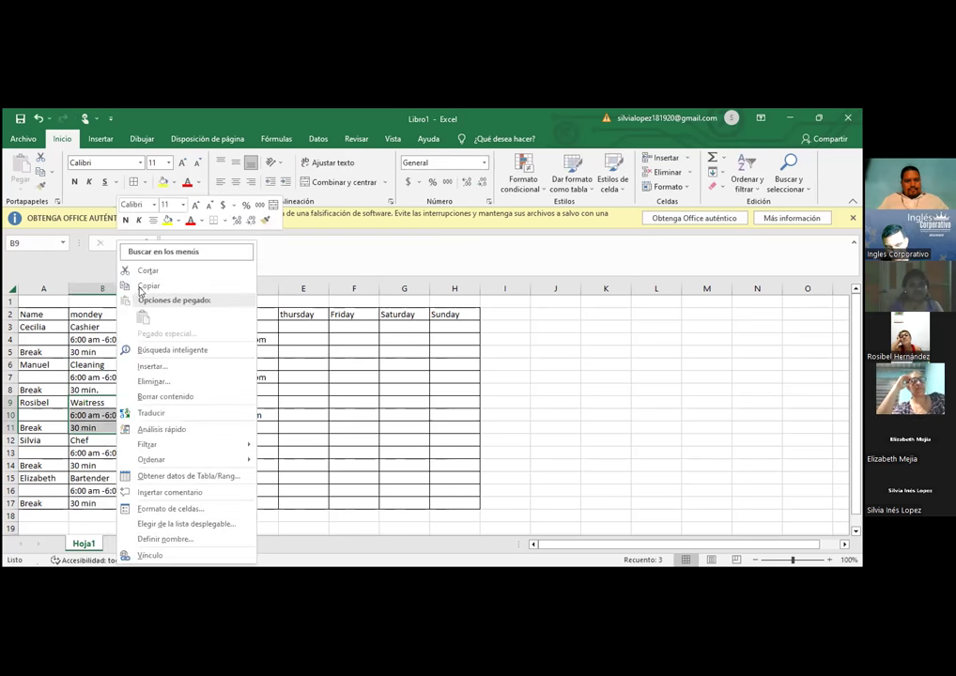
click(141, 289)
click(225, 440)
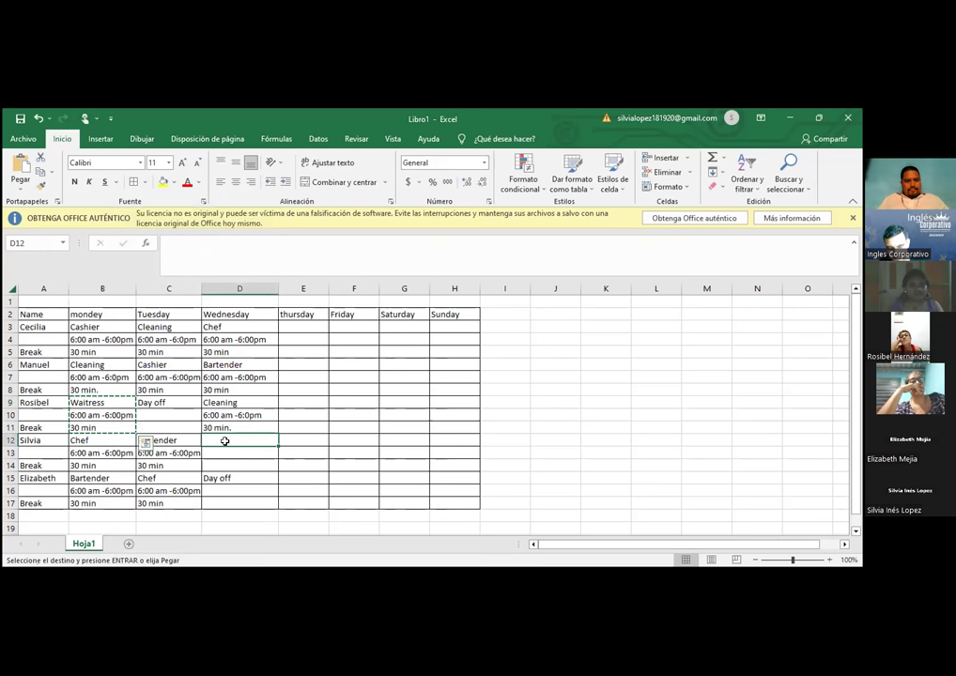
right_click(235, 441)
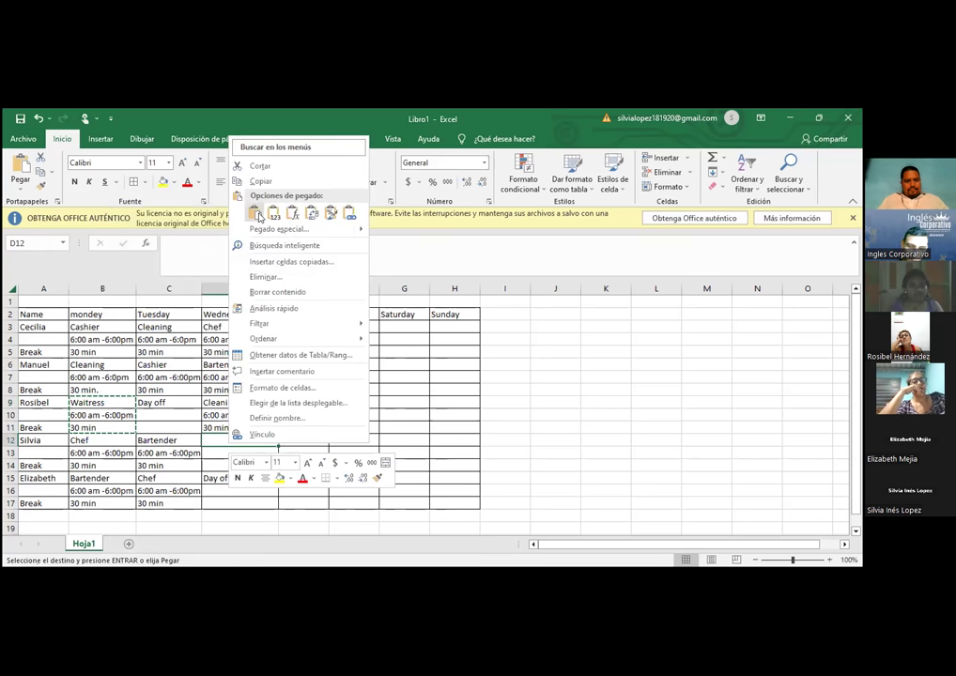
click(253, 213)
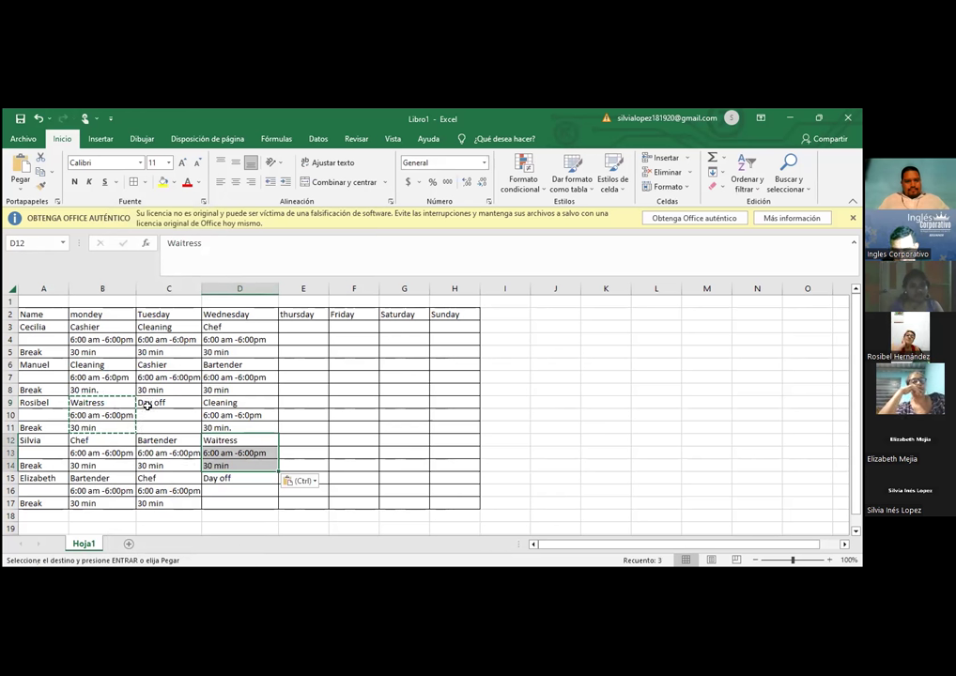
Merge and center the two day-off blocks, C9:C11 under Tuesday and D15:D17 under Wednesday.
drag(170, 400, 170, 422)
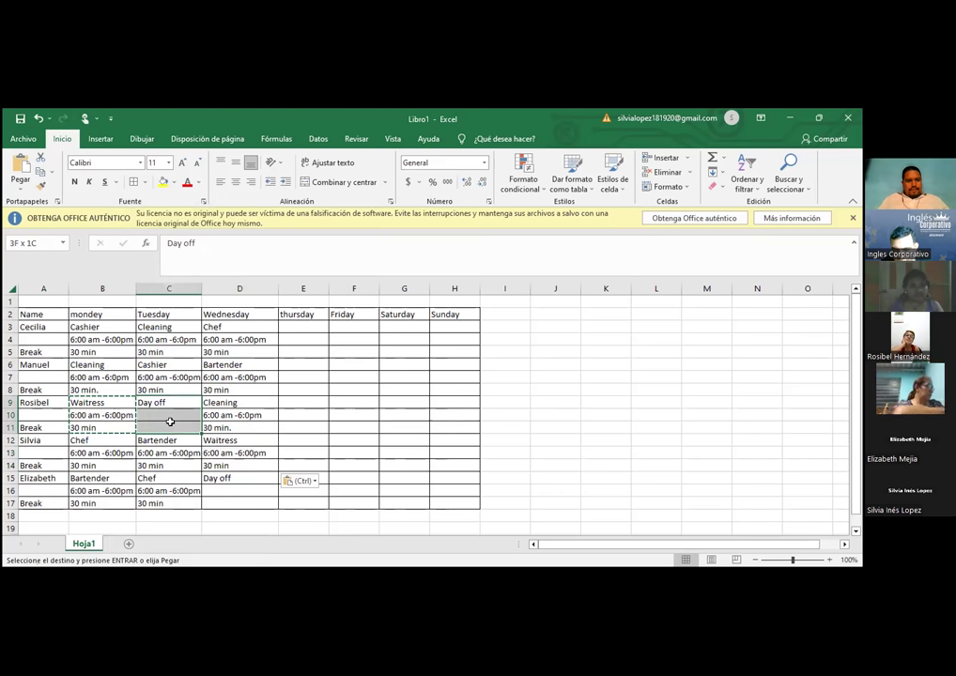
right_click(171, 422)
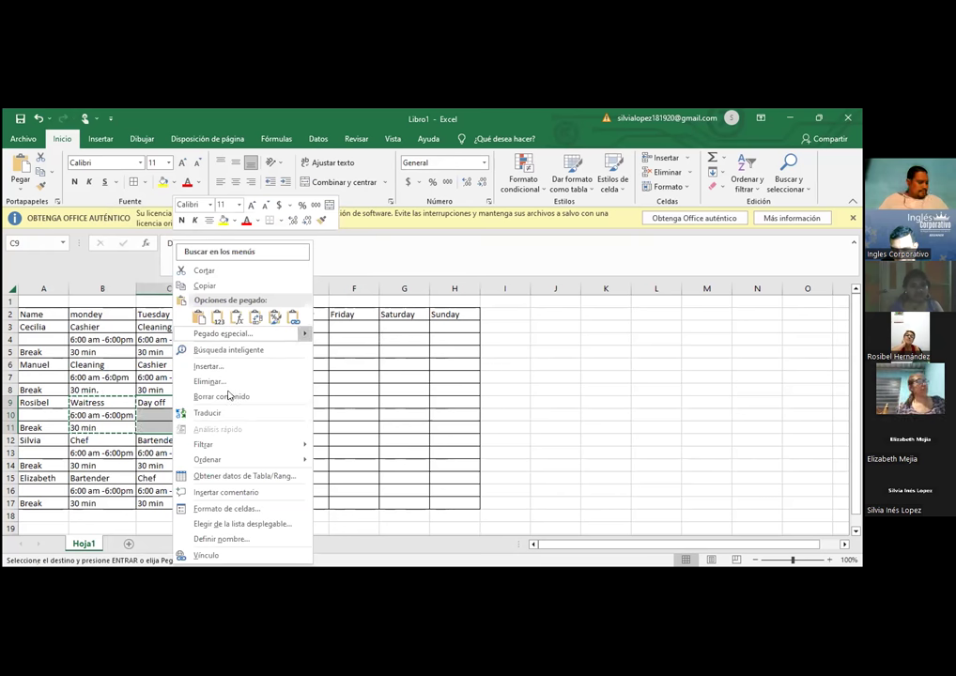
click(345, 182)
click(386, 427)
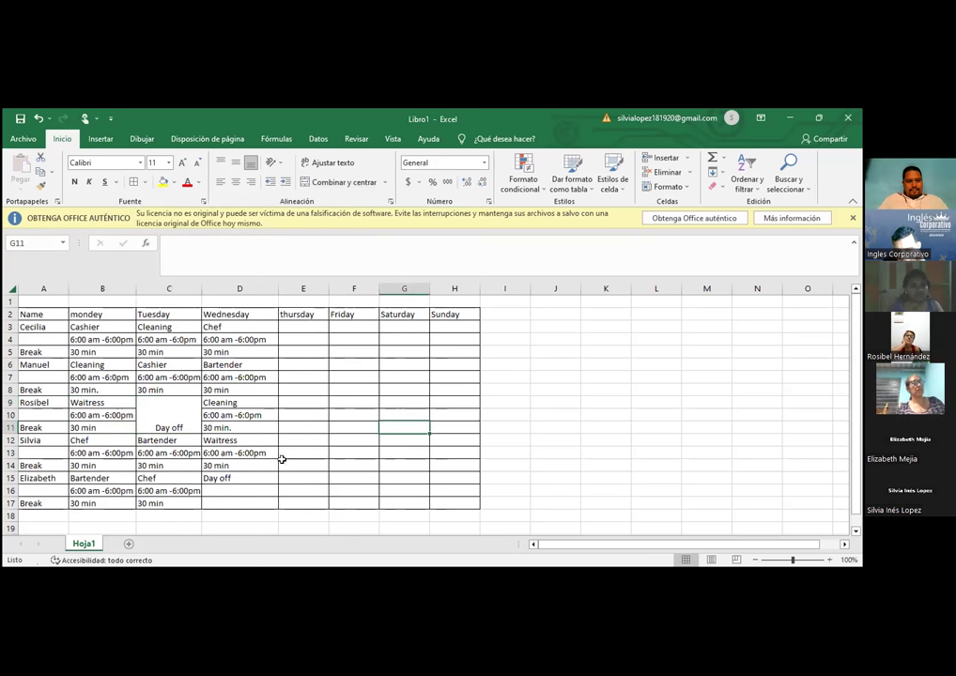
drag(230, 478, 229, 500)
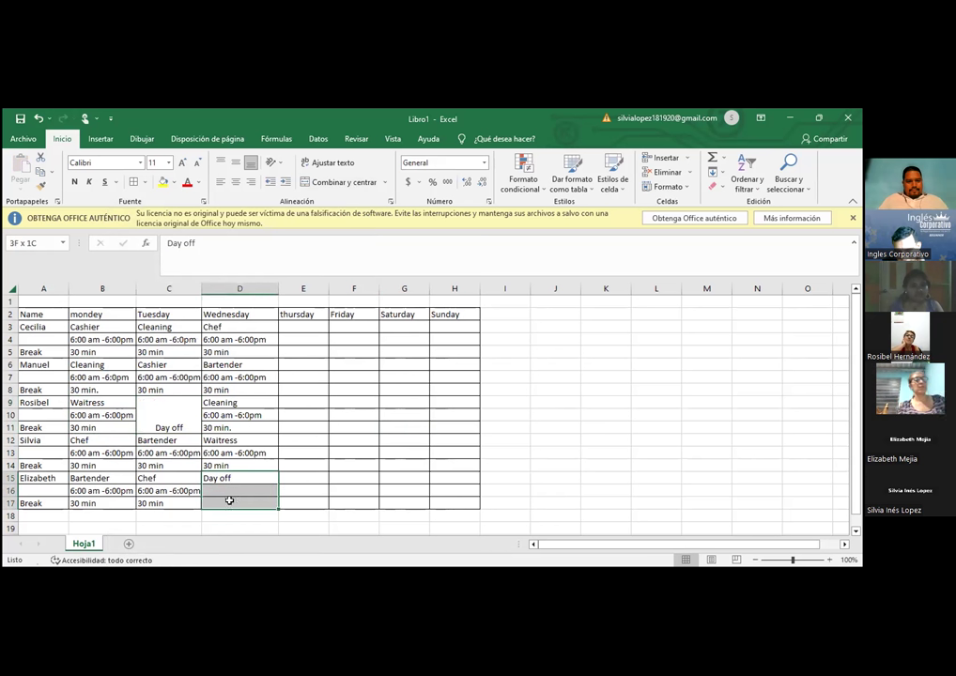
click(330, 182)
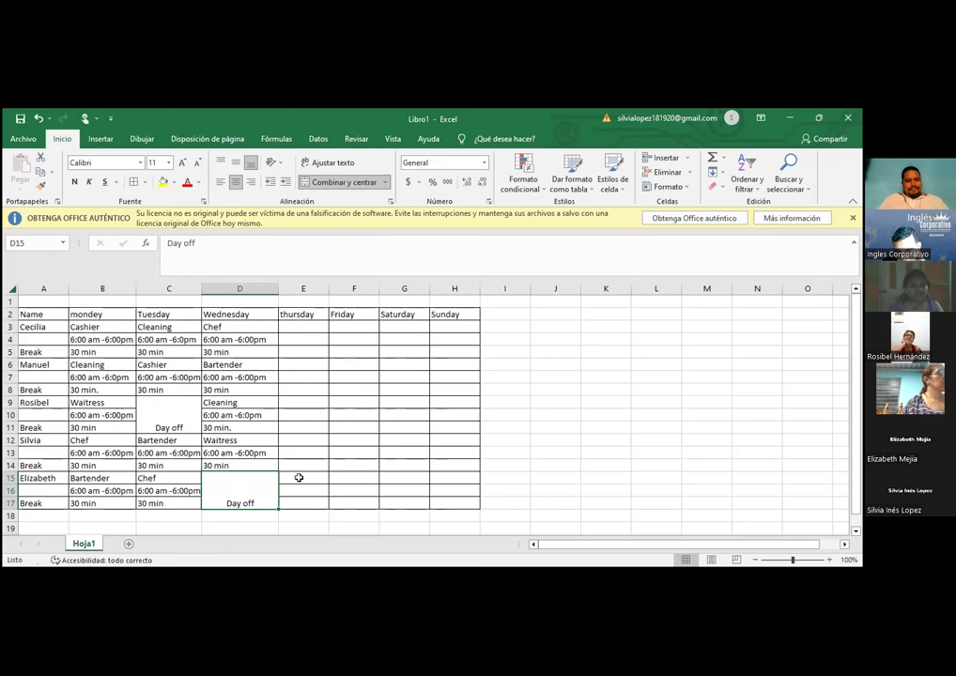
Enter "Day Off" for the first employee's Thursday in E3 and merge and center E3:E5.
click(292, 325)
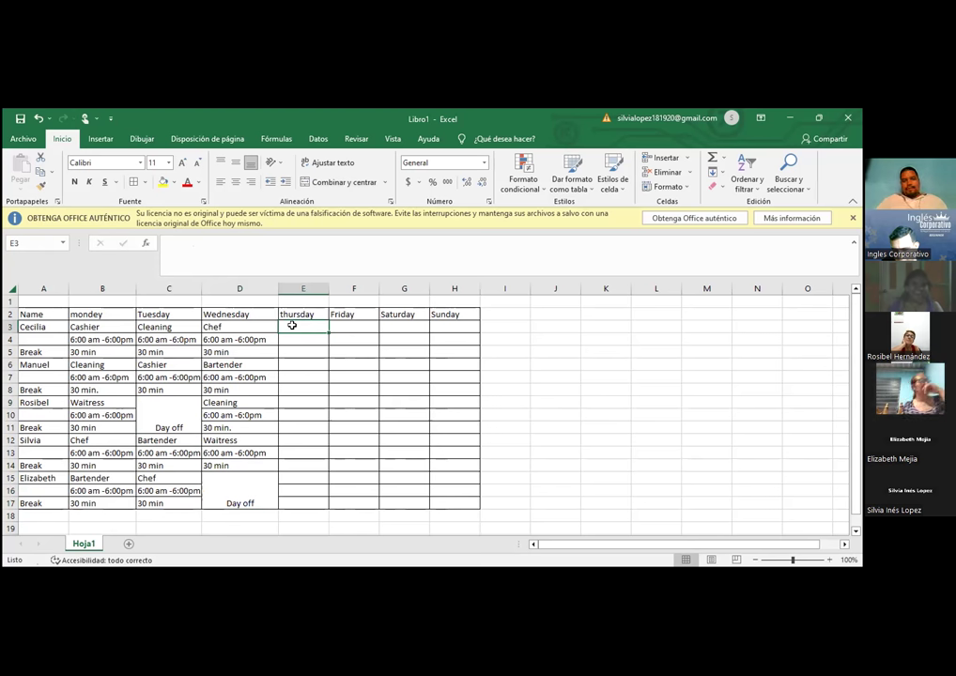
text(Da)
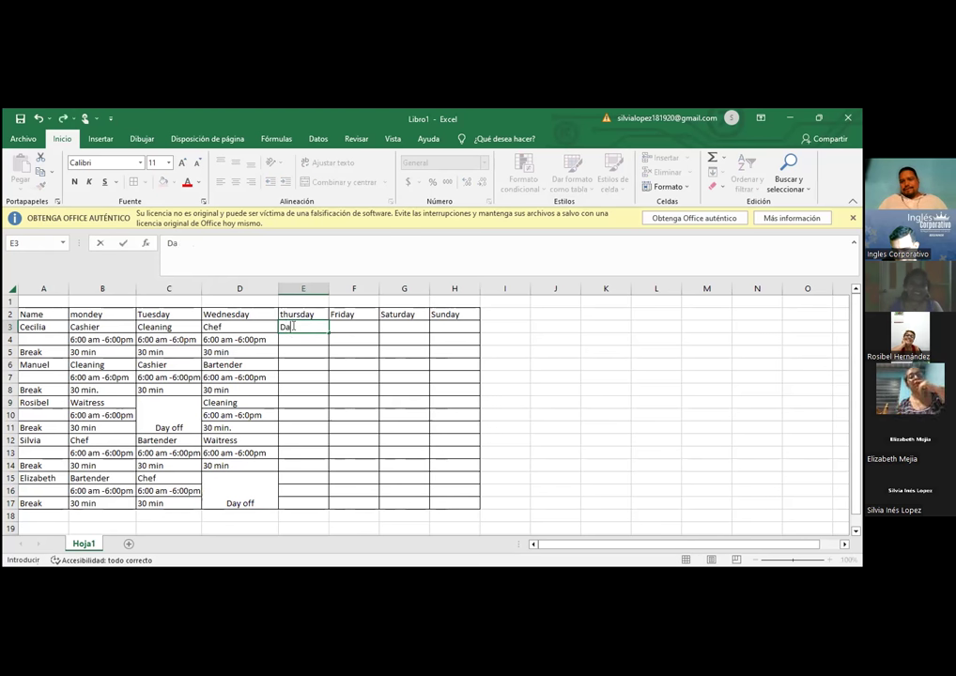
text(y Off)
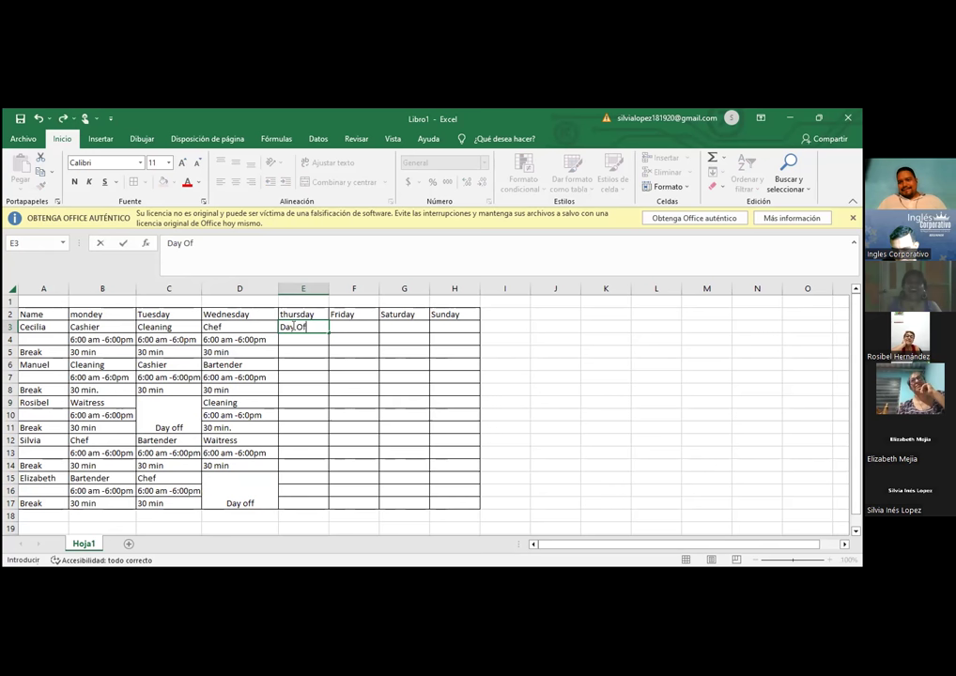
click(369, 341)
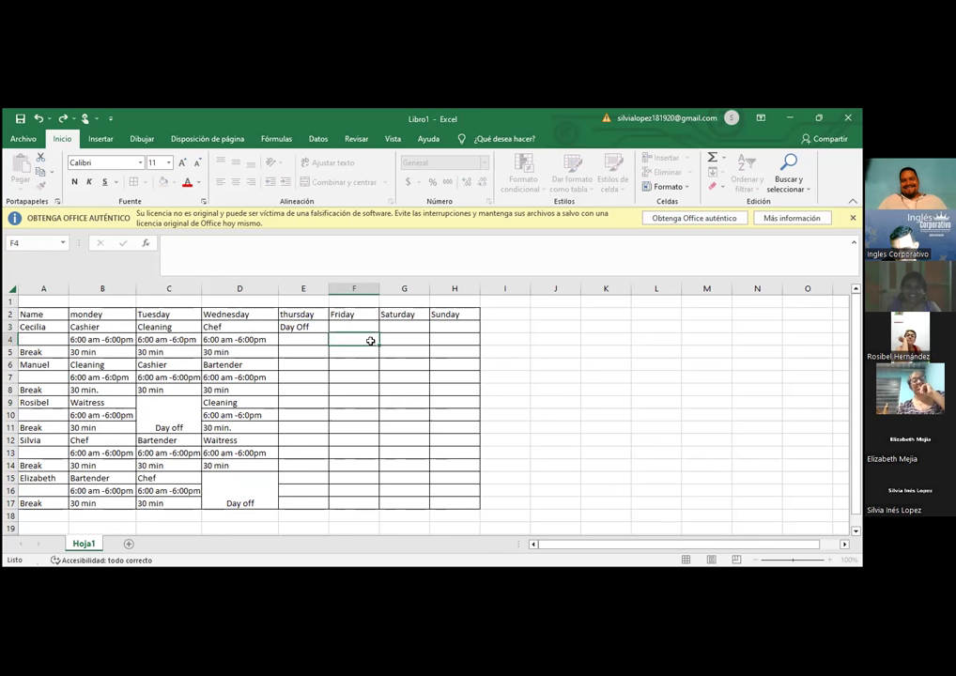
drag(314, 324, 315, 349)
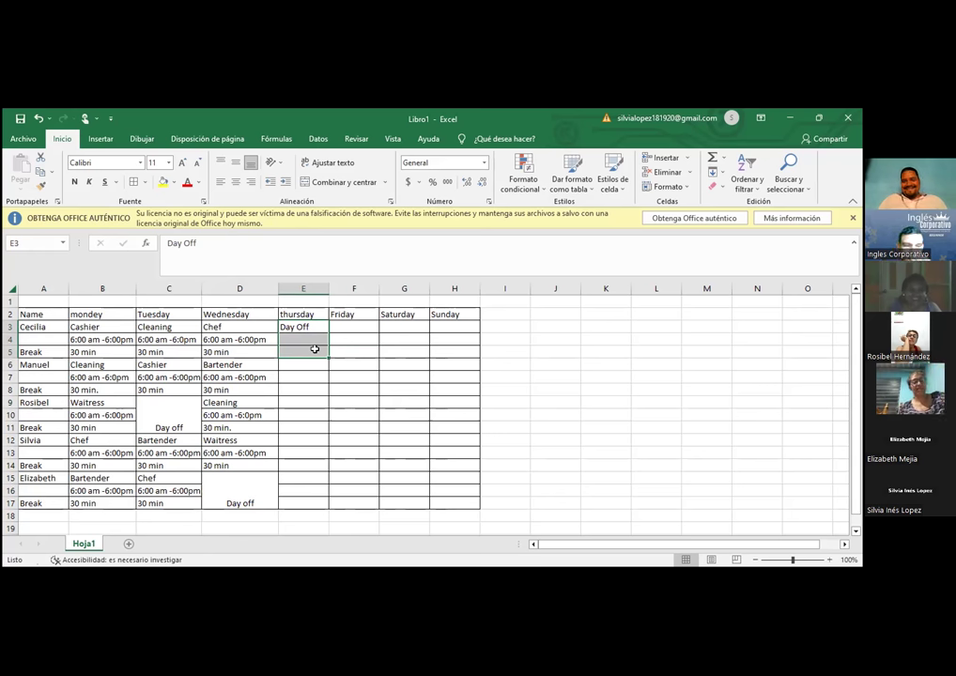
right_click(315, 350)
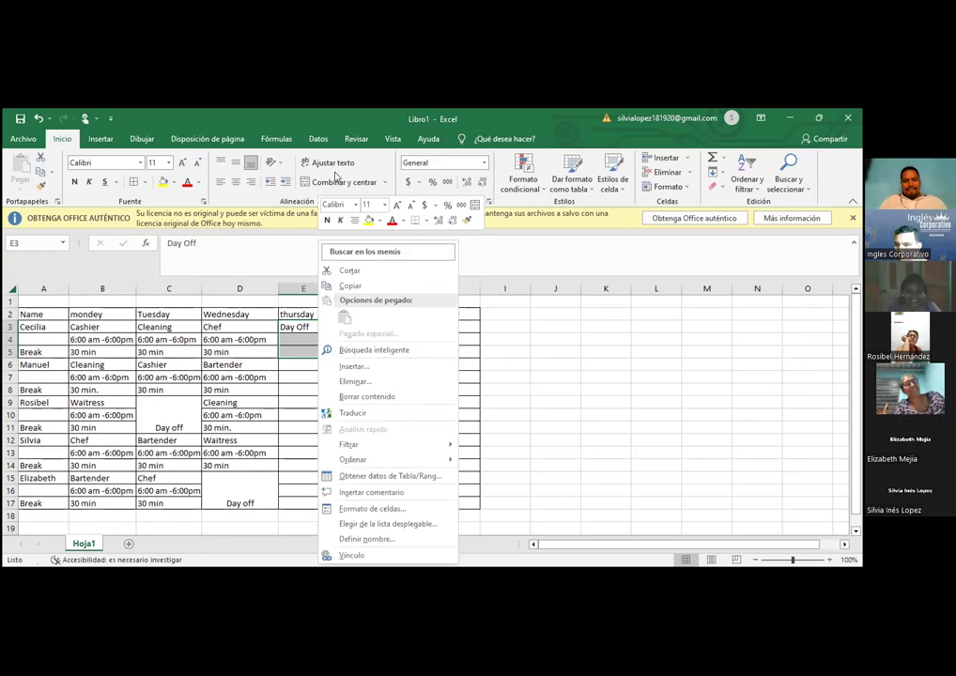
click(336, 180)
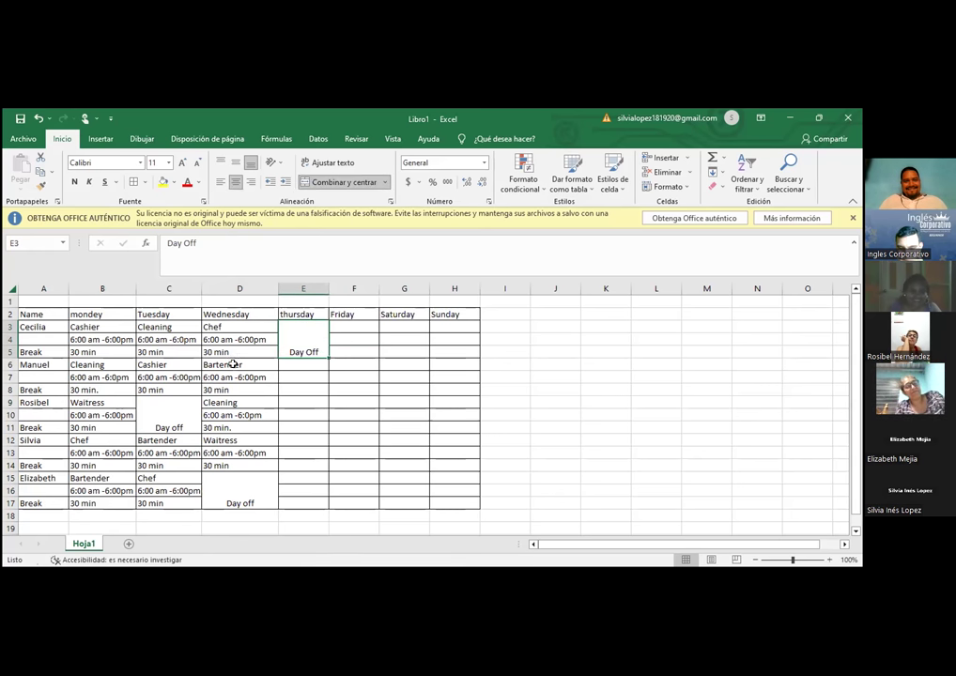
click(309, 364)
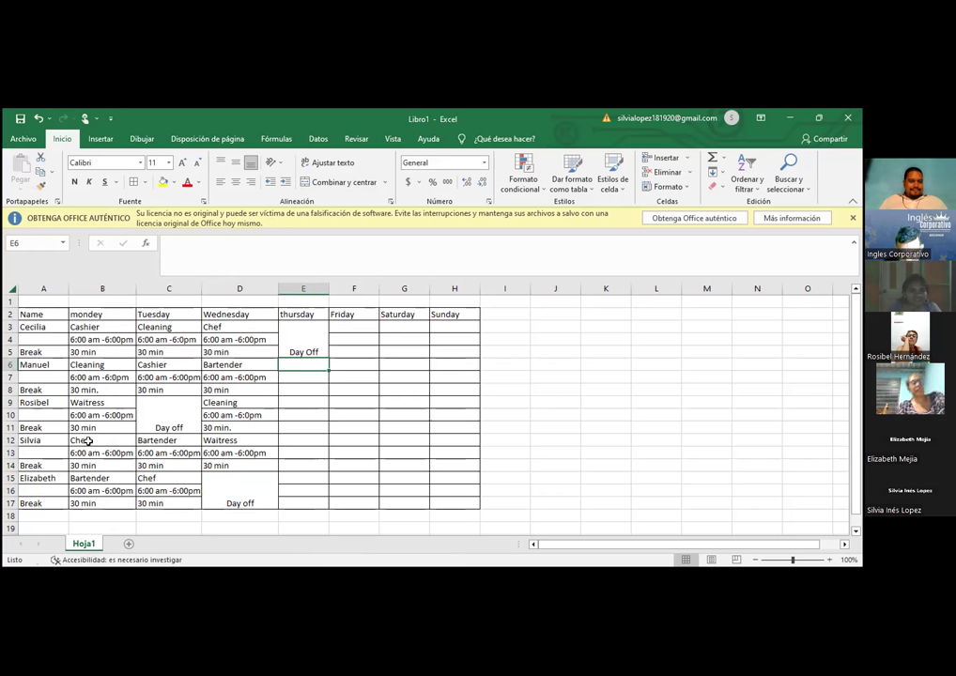
Copy the Monday Chef block B12:B14 to Thursday starting at E6, and widen column E to fit the shift hours.
drag(87, 441, 89, 464)
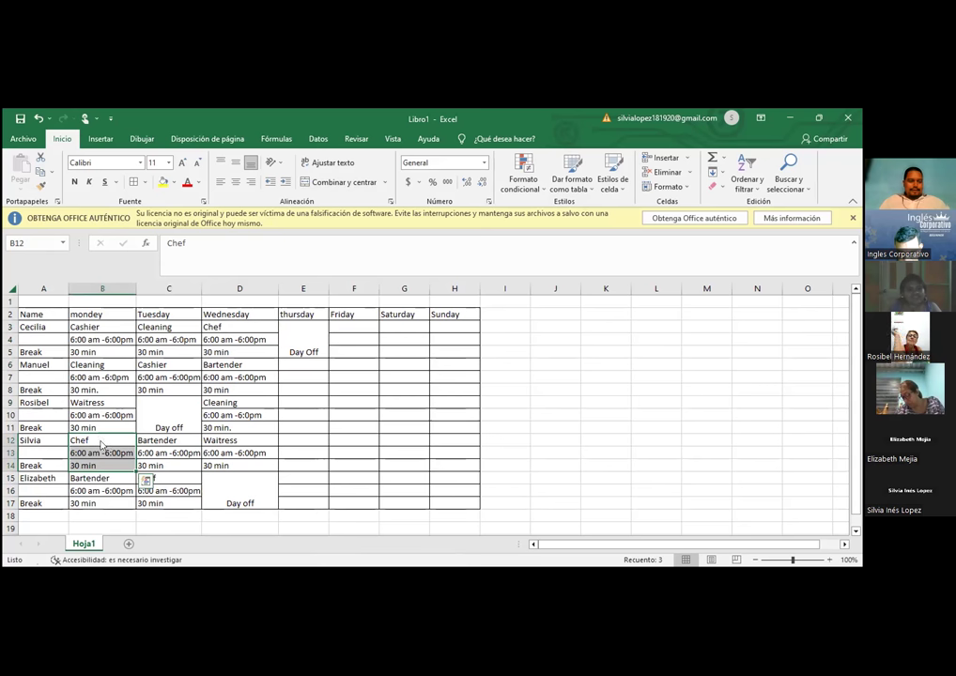
right_click(100, 445)
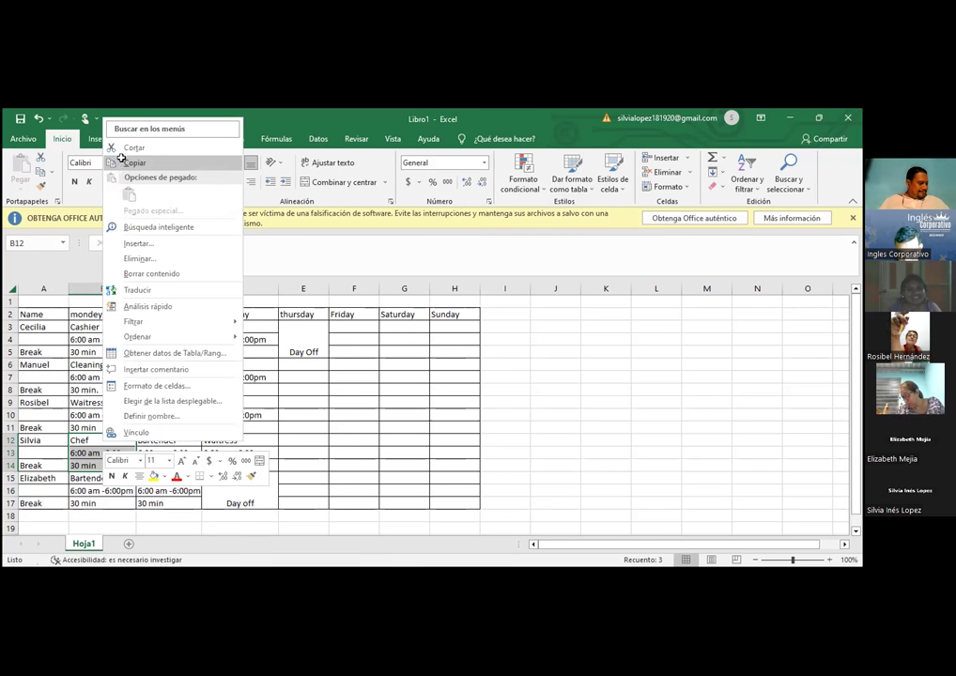
click(124, 162)
click(293, 363)
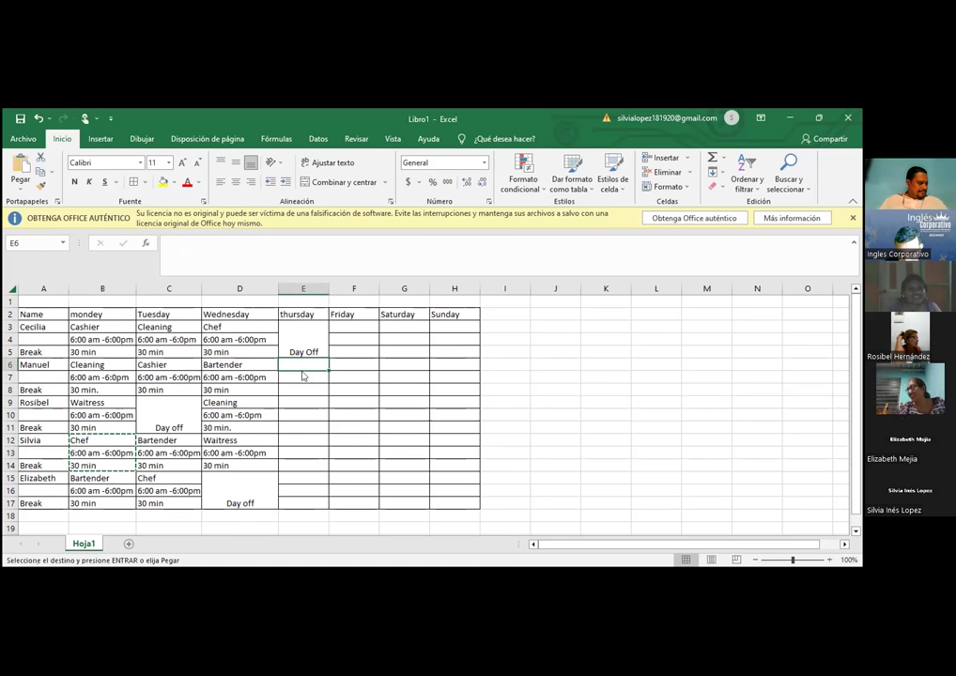
right_click(301, 372)
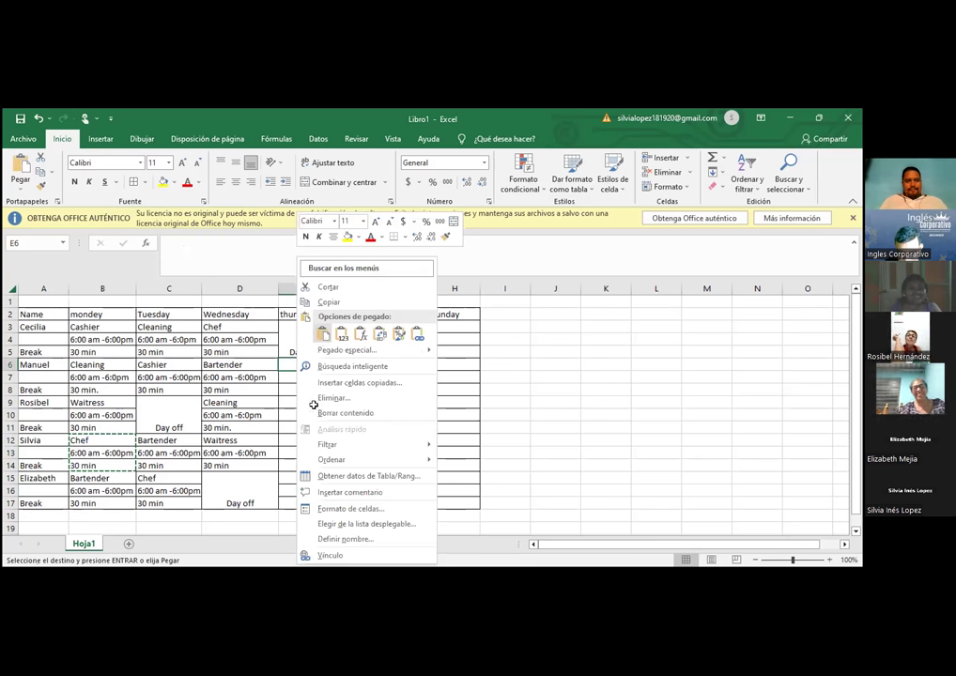
click(323, 333)
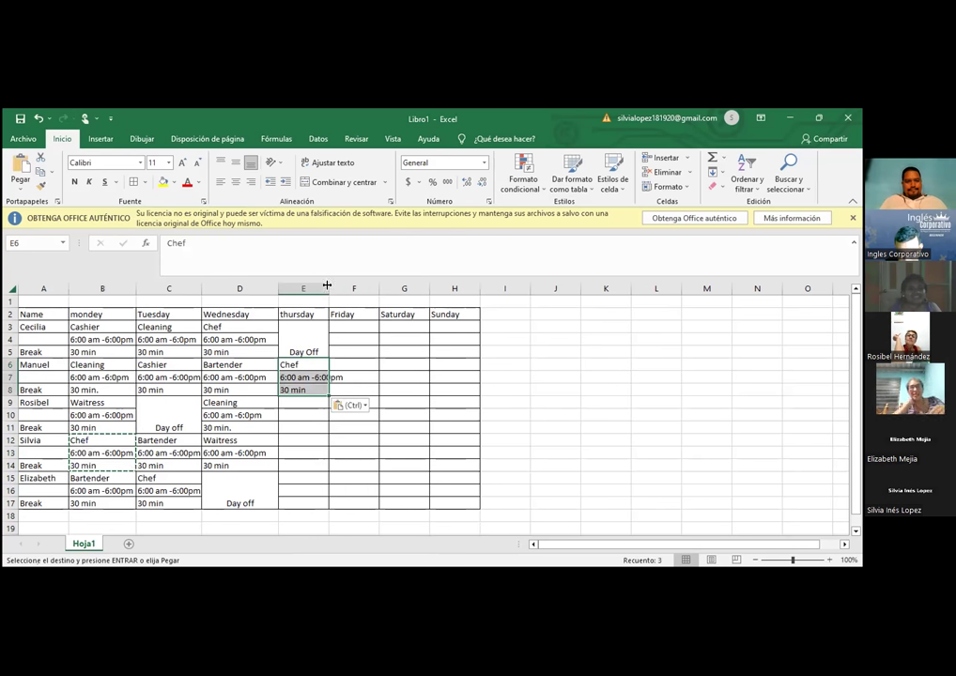
drag(341, 284, 344, 287)
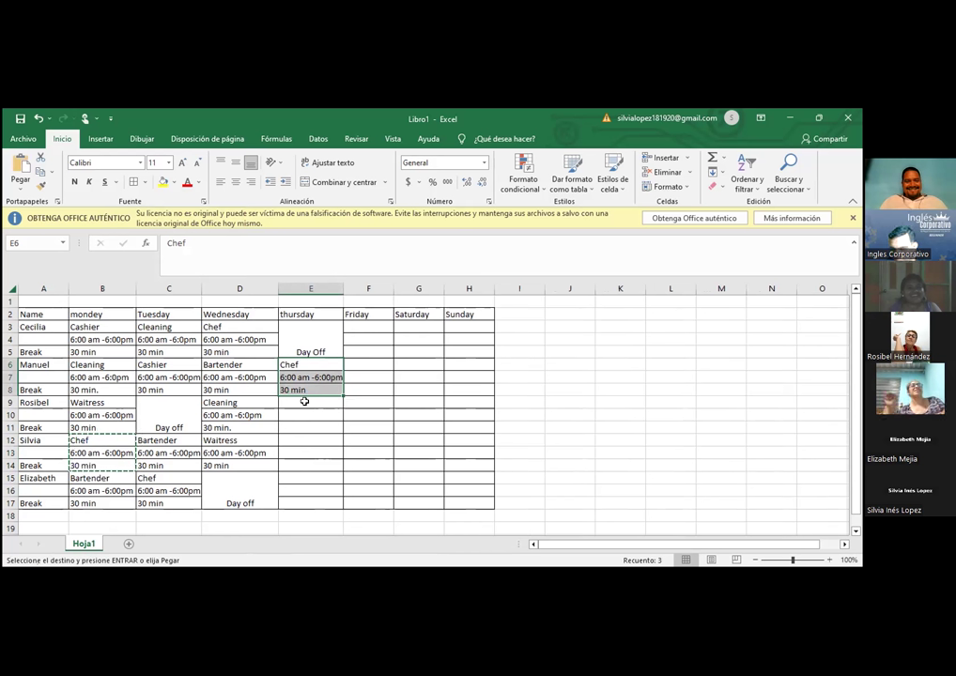
Copy the Monday Cashier block B3:B5, with its hours and break, to the Thursday column starting at E9.
click(306, 401)
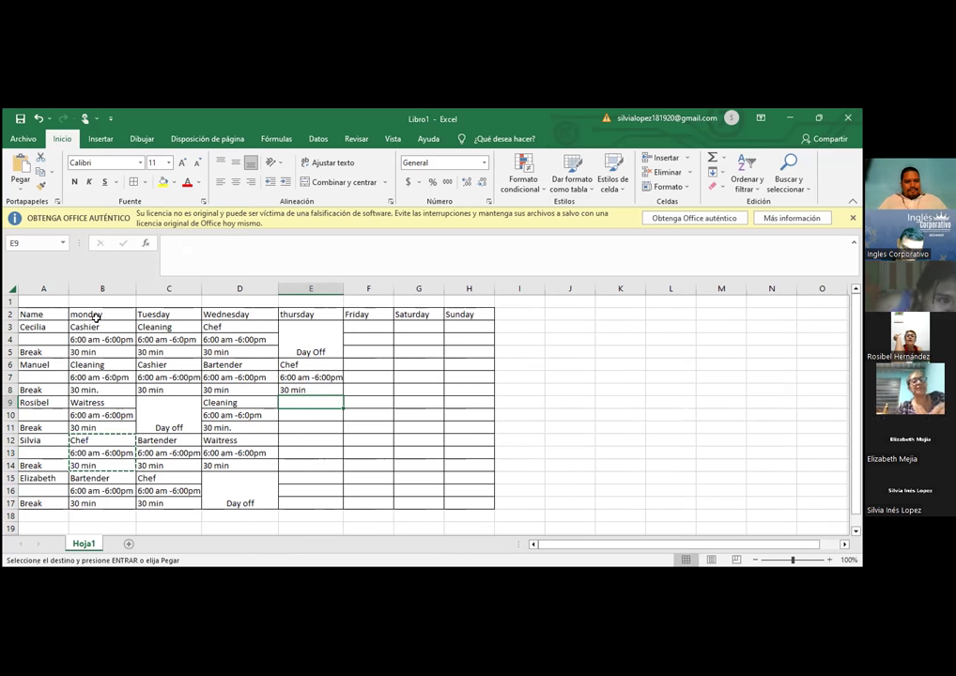
drag(87, 325, 89, 350)
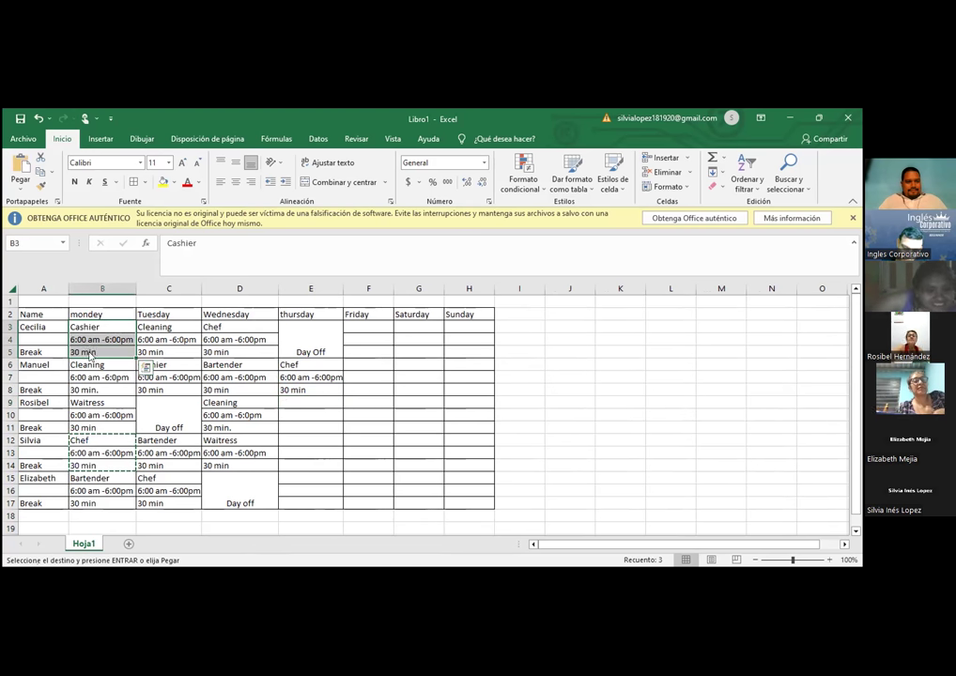
right_click(119, 320)
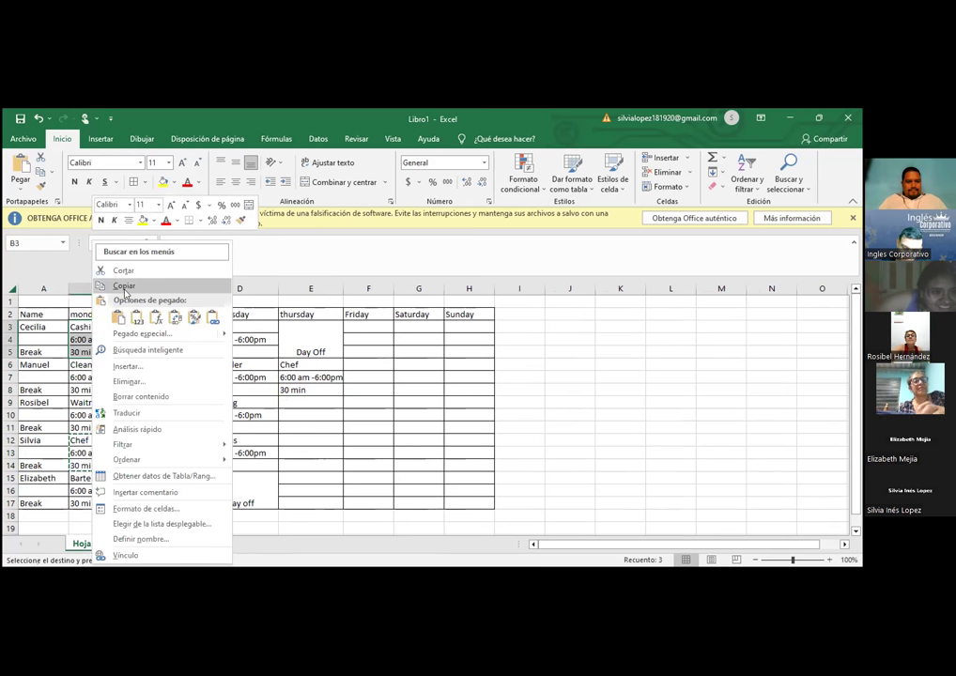
click(122, 287)
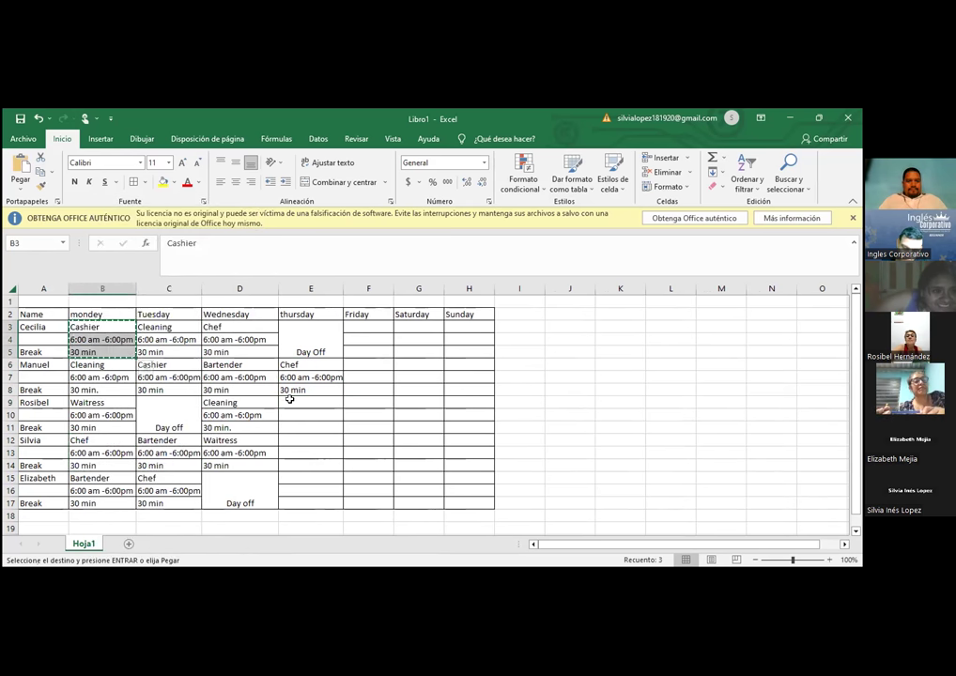
click(291, 403)
right_click(291, 403)
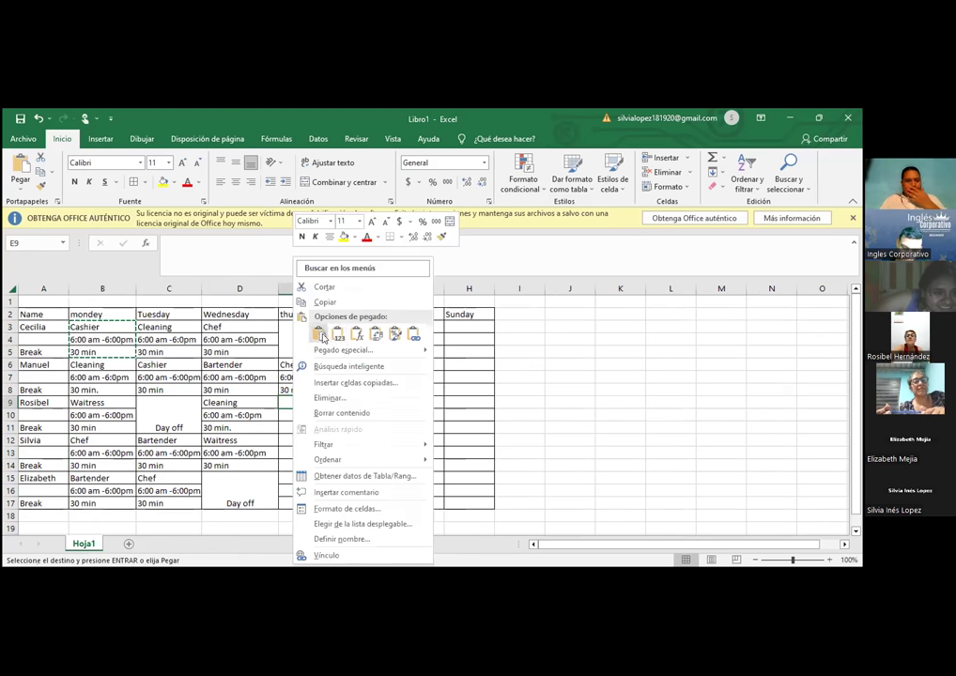
click(319, 333)
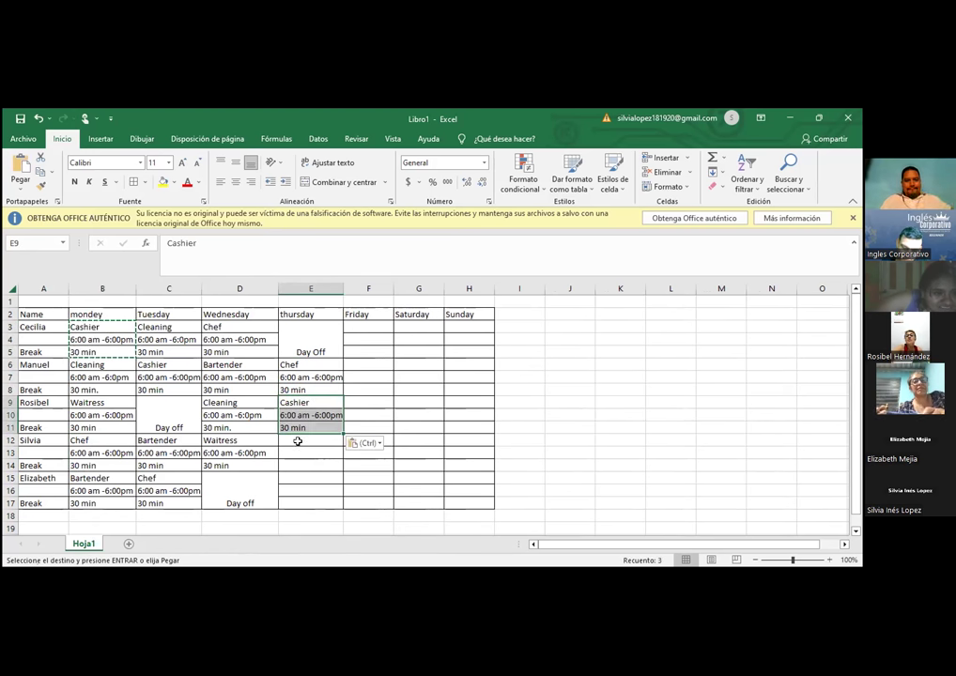
Copy the Monday Cleaning block B6:B8 to the Thursday column starting at E12.
click(297, 441)
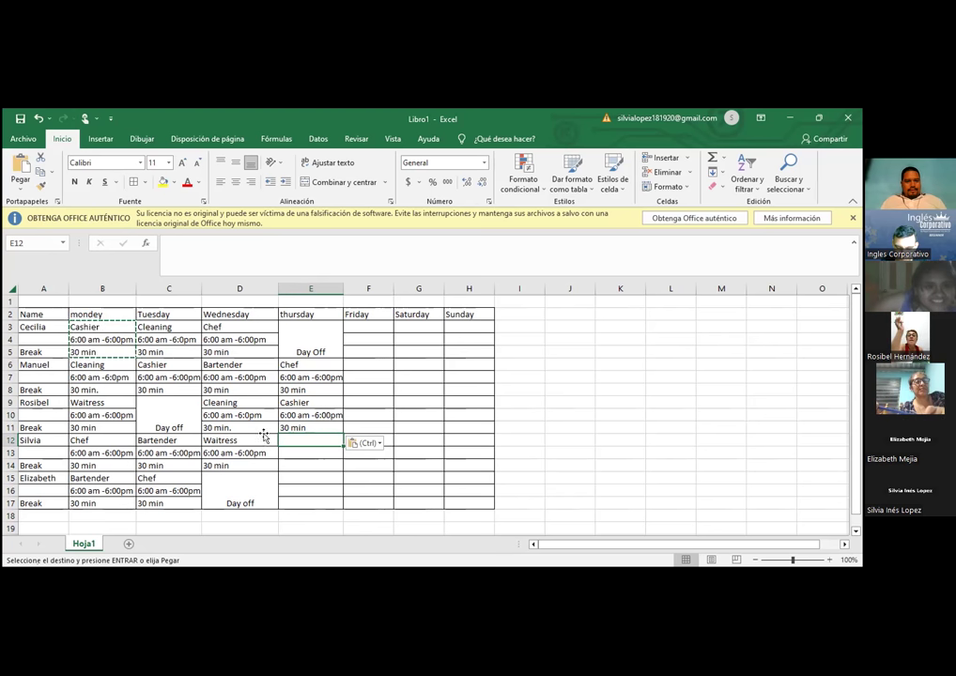
drag(80, 362, 82, 389)
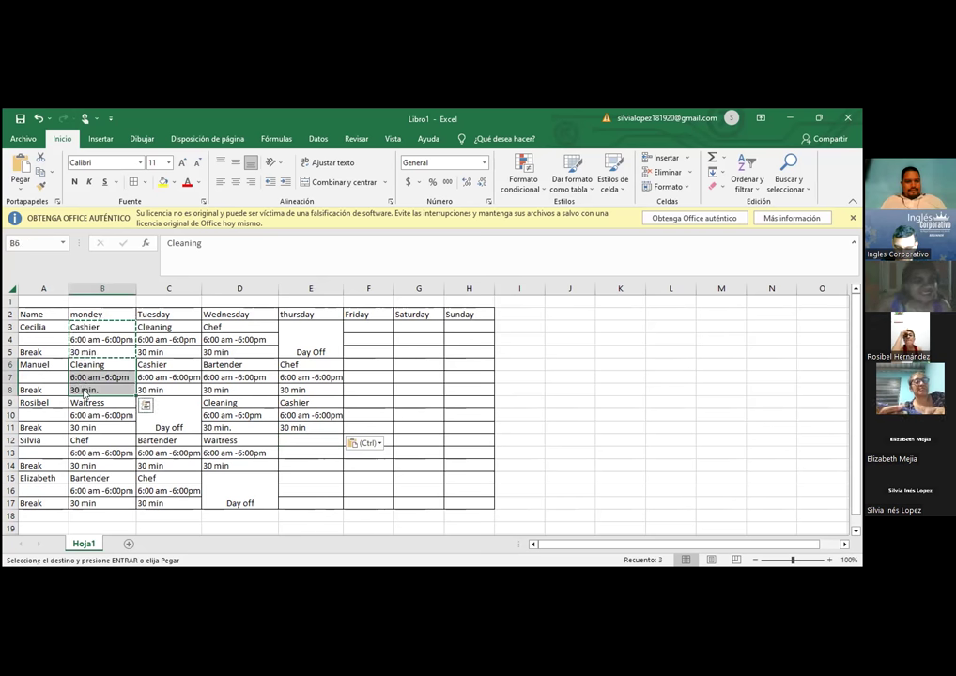
right_click(89, 376)
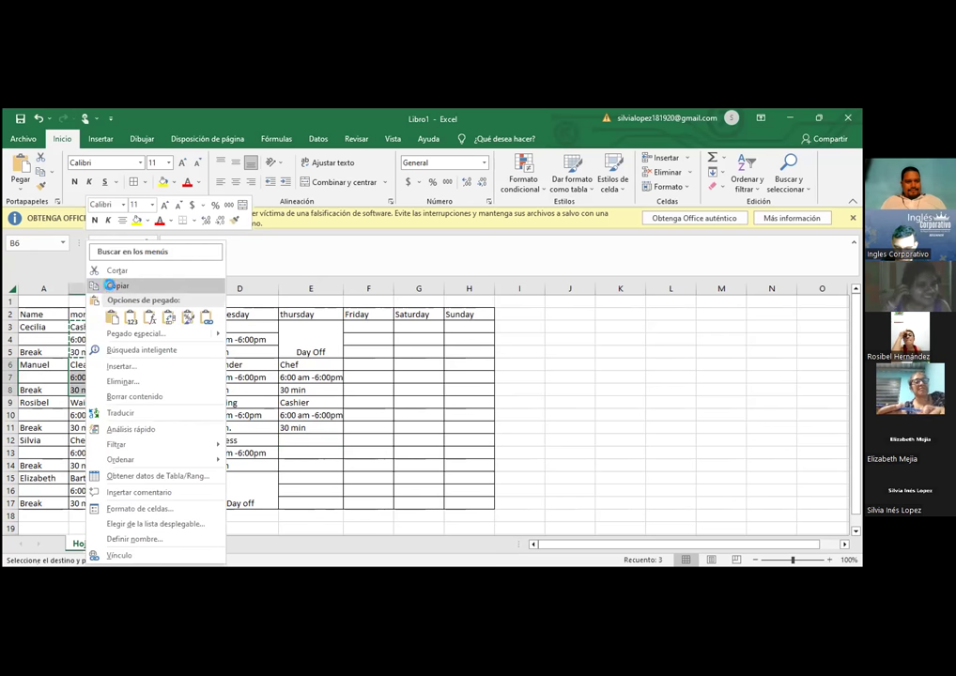
click(109, 285)
click(292, 439)
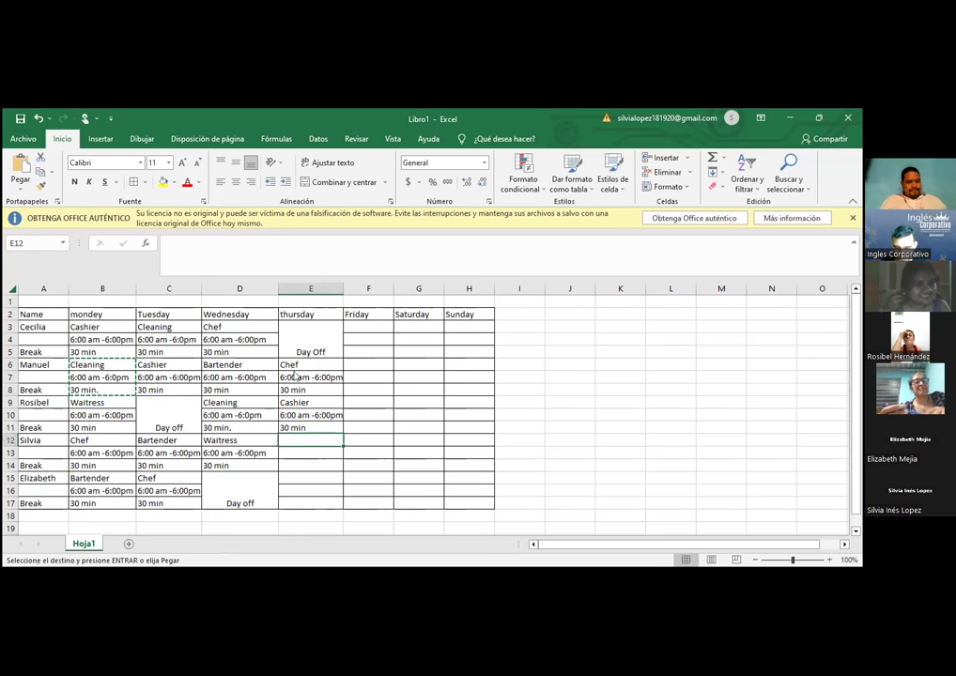
right_click(293, 441)
click(322, 214)
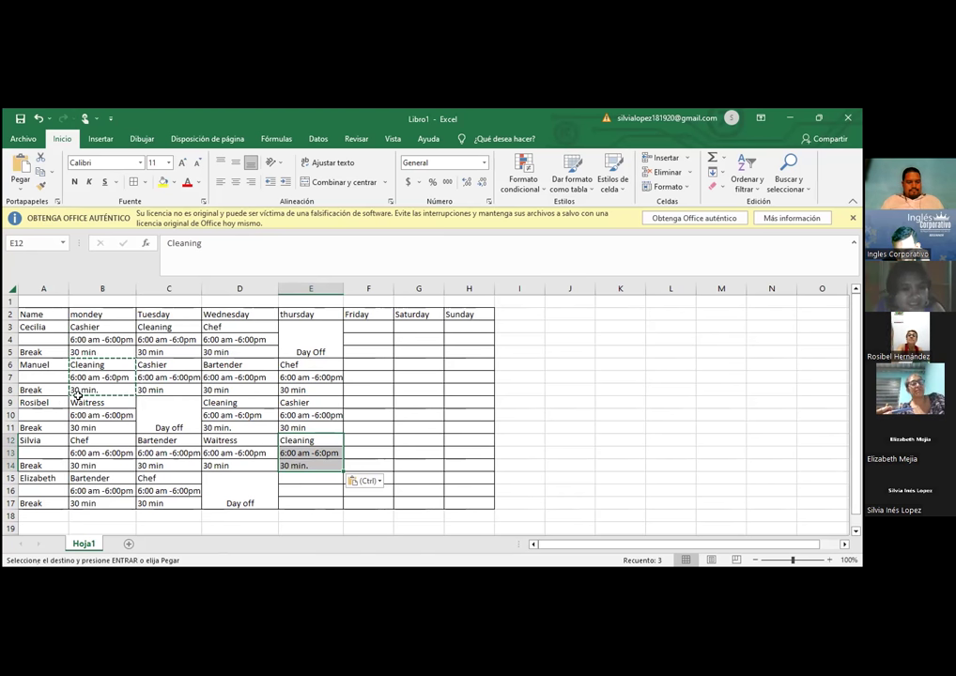
Copy the Monday cells B9:B12, starting with Waitress, to Thursday at E15, and clear the extra Chef entry from E18.
drag(97, 402, 94, 444)
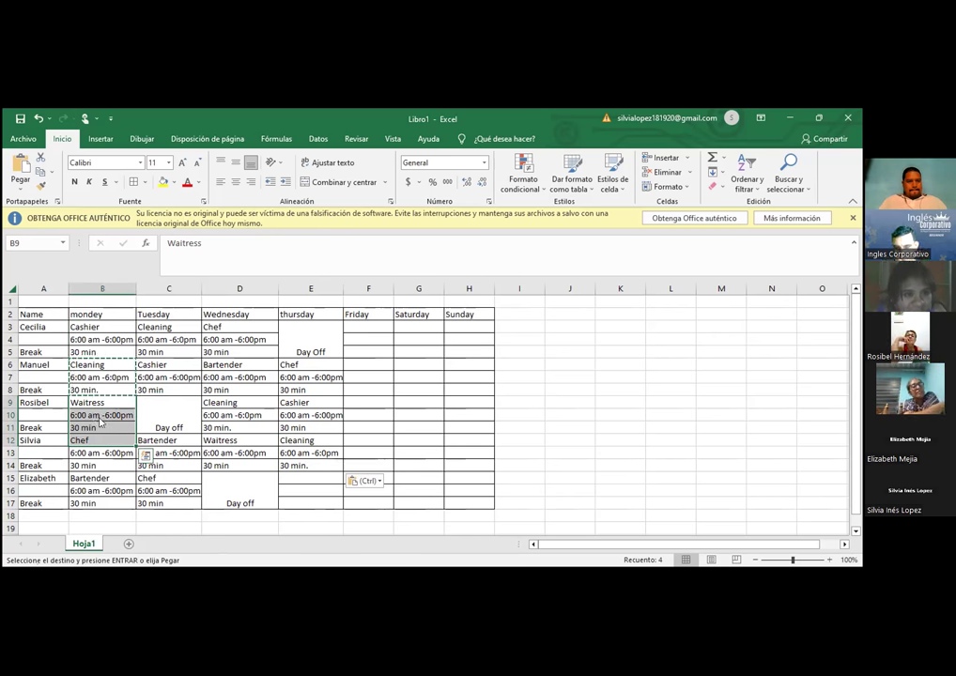
right_click(101, 423)
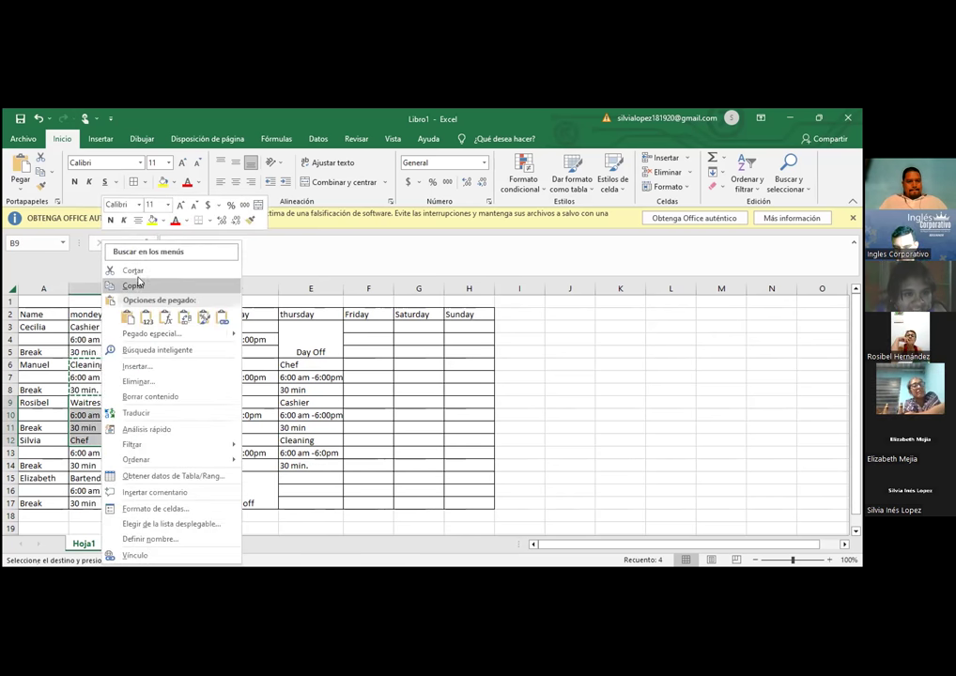
click(298, 482)
right_click(299, 481)
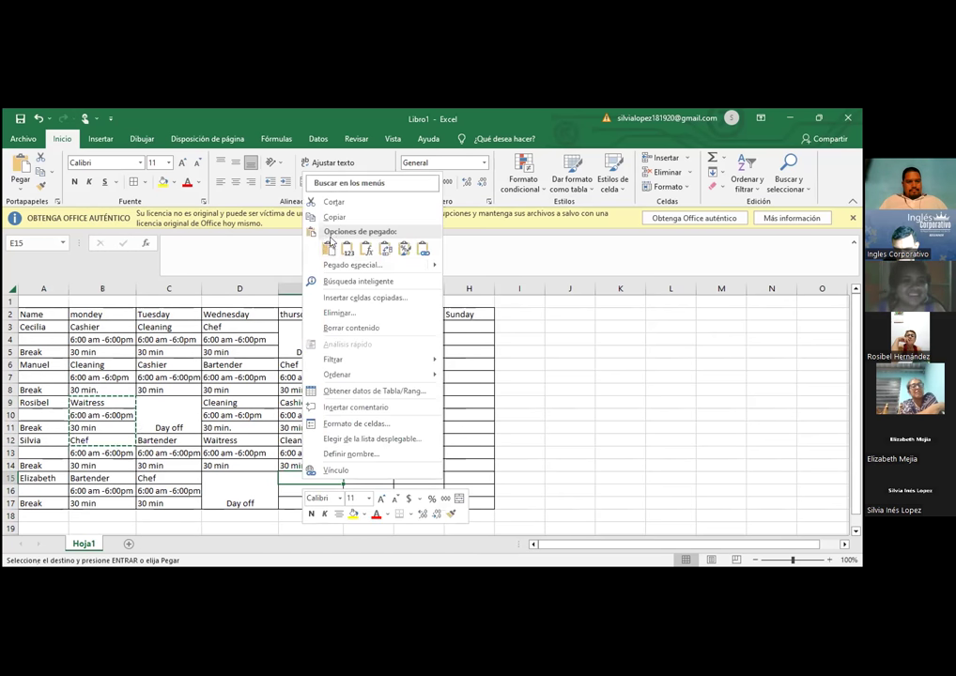
click(328, 248)
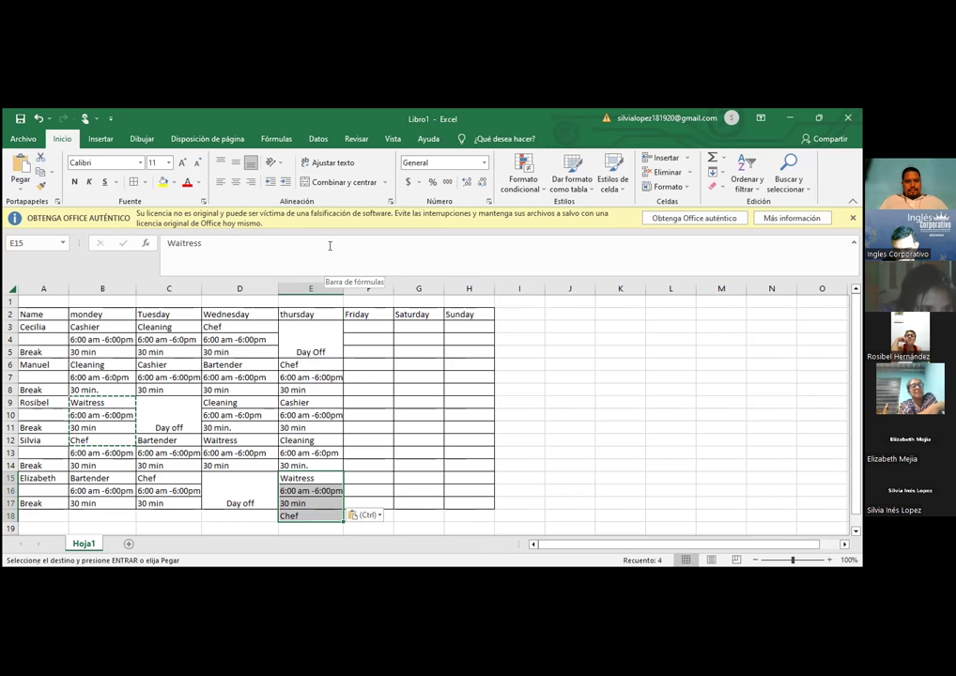
click(294, 516)
key(Delete)
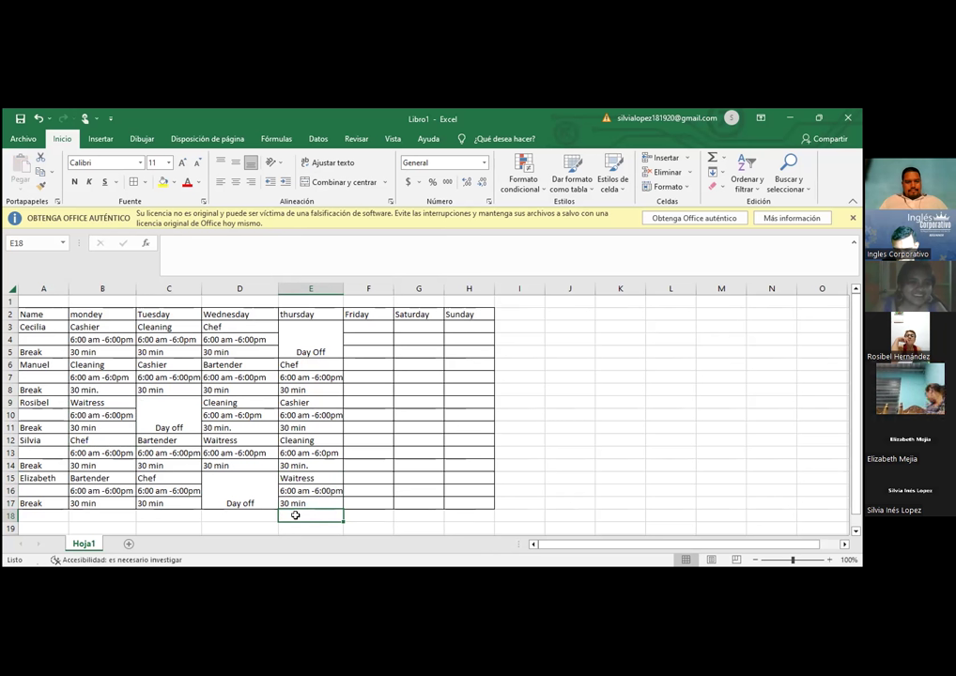
click(406, 525)
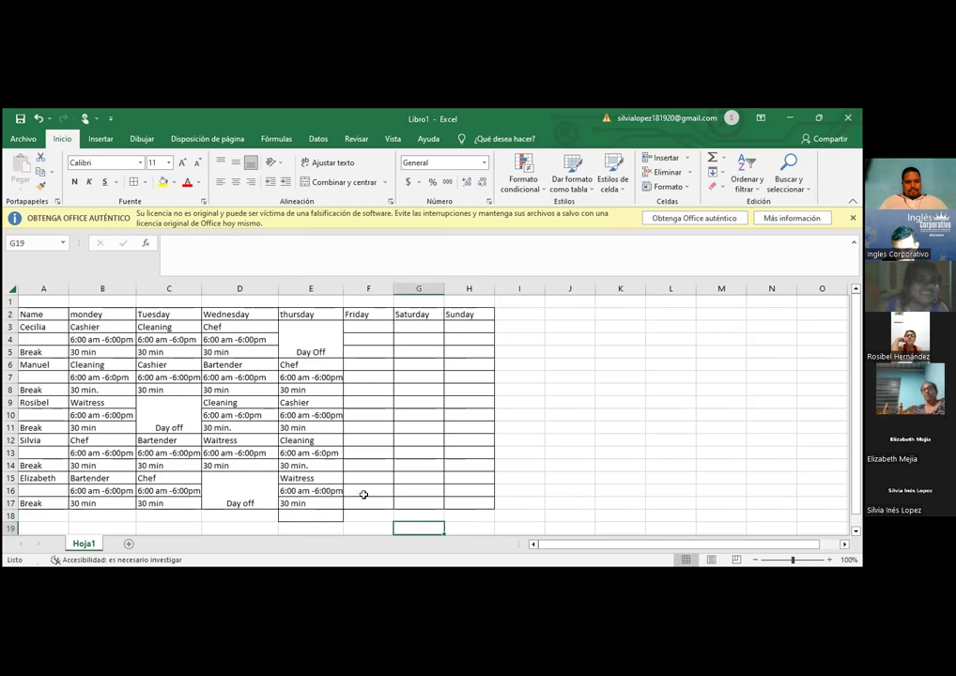
Enter "Day Off" for the second employee's Friday in F6.
click(363, 364)
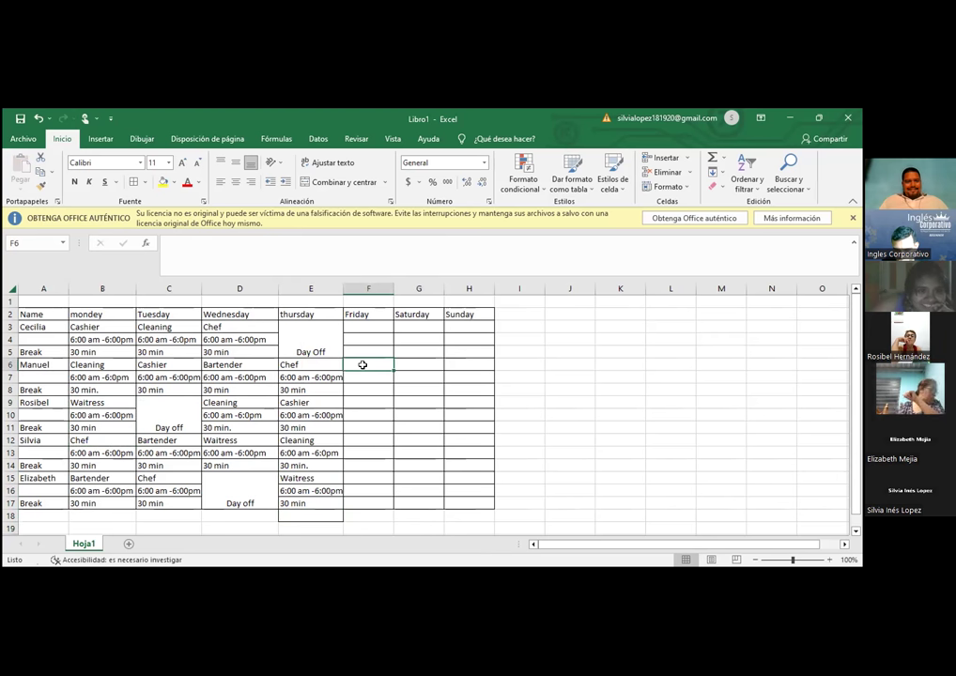
text(Day)
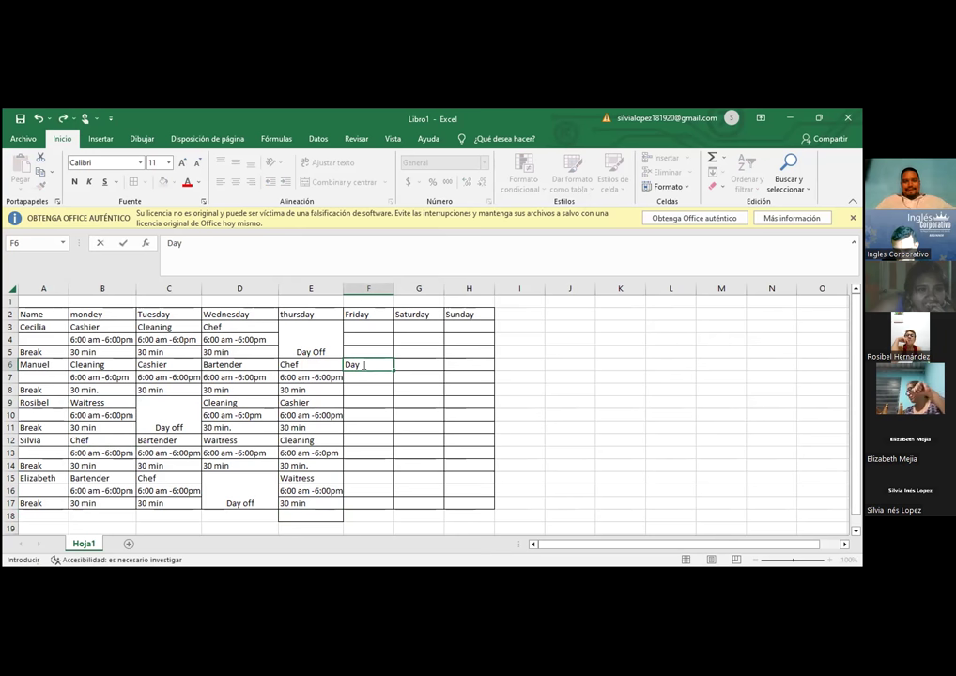
text( Off)
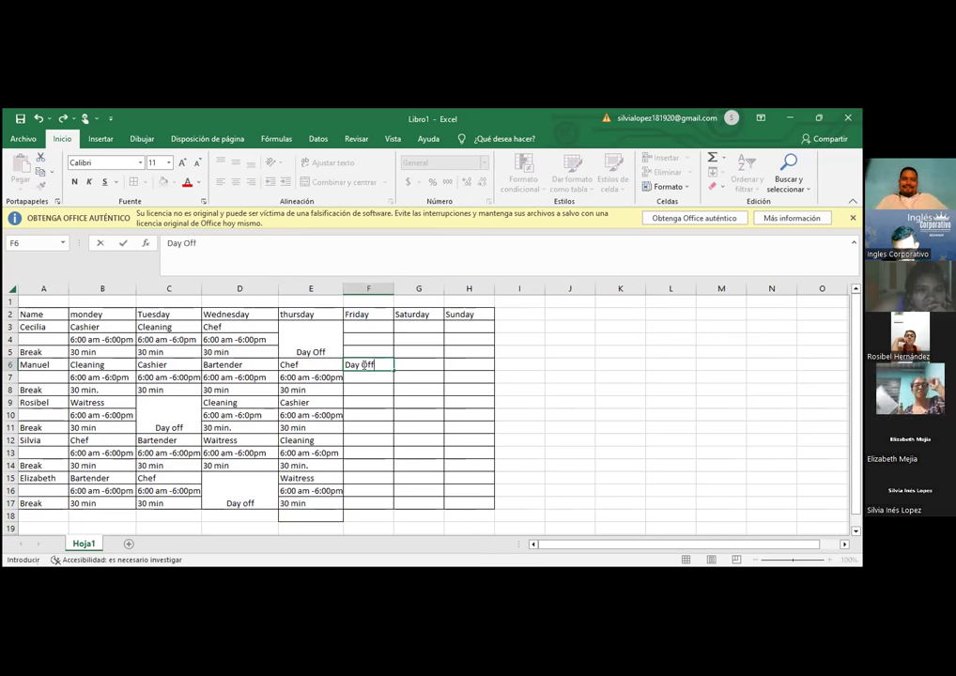
click(404, 392)
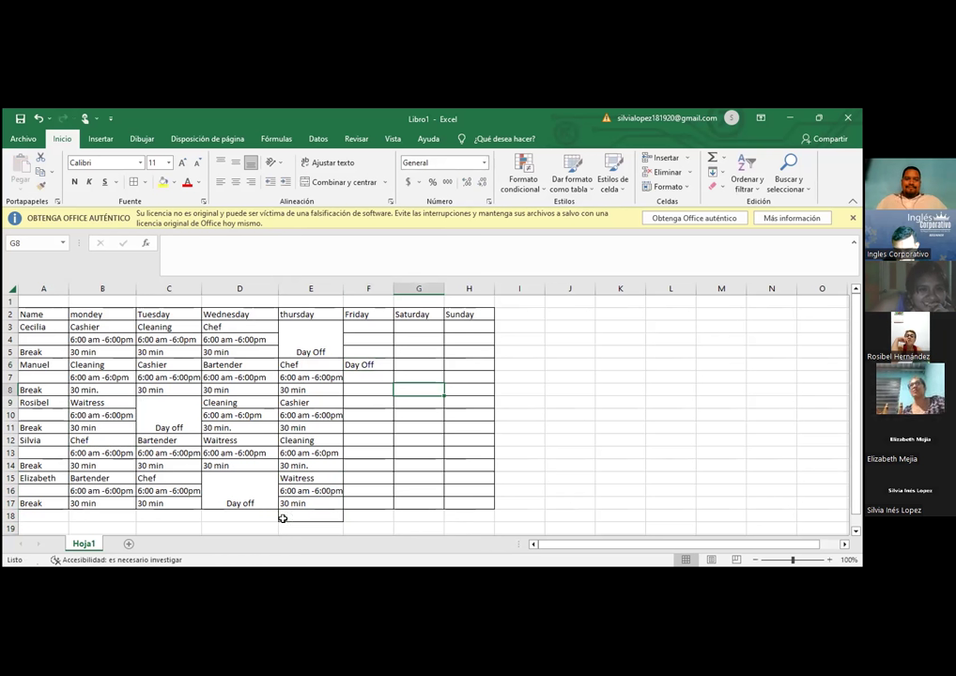
click(283, 517)
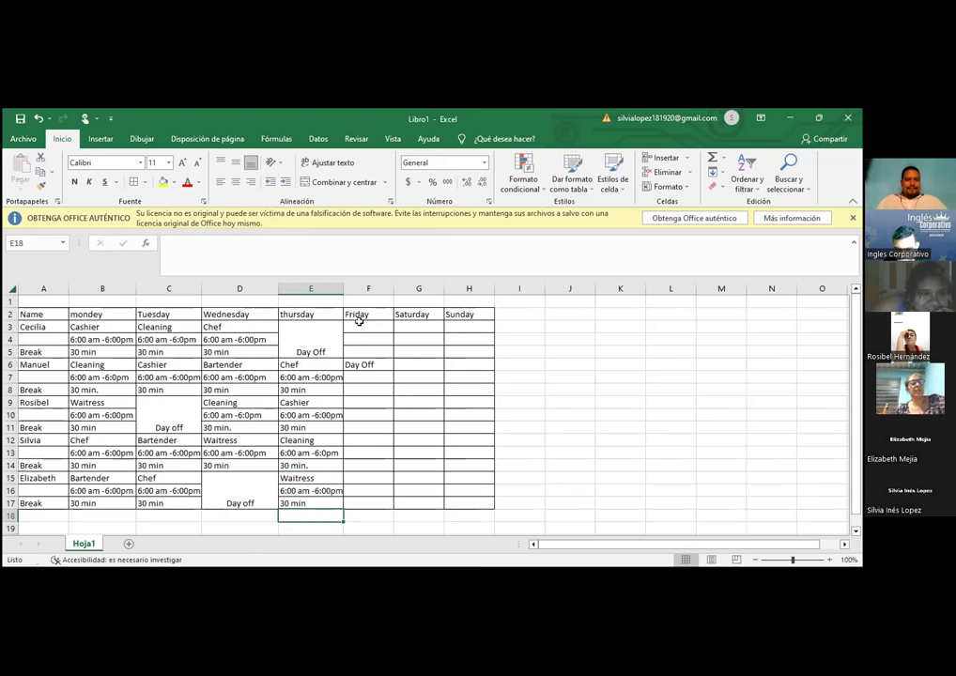
Copy the Monday Waitress block B9:B11 to Friday starting at F3, and widen column F for the shift hours.
drag(99, 400, 99, 425)
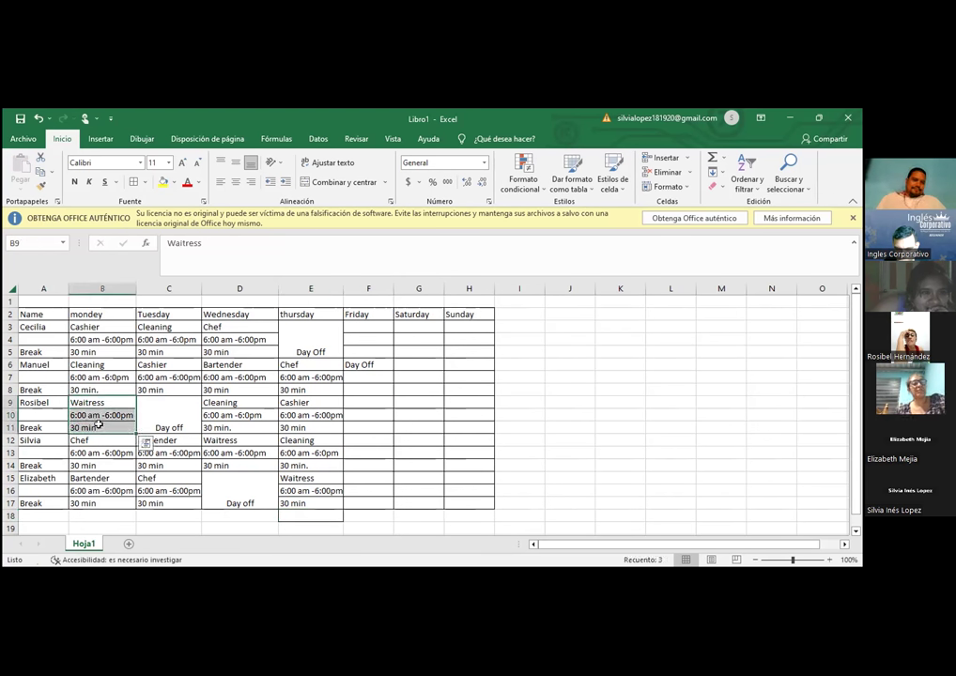
right_click(98, 427)
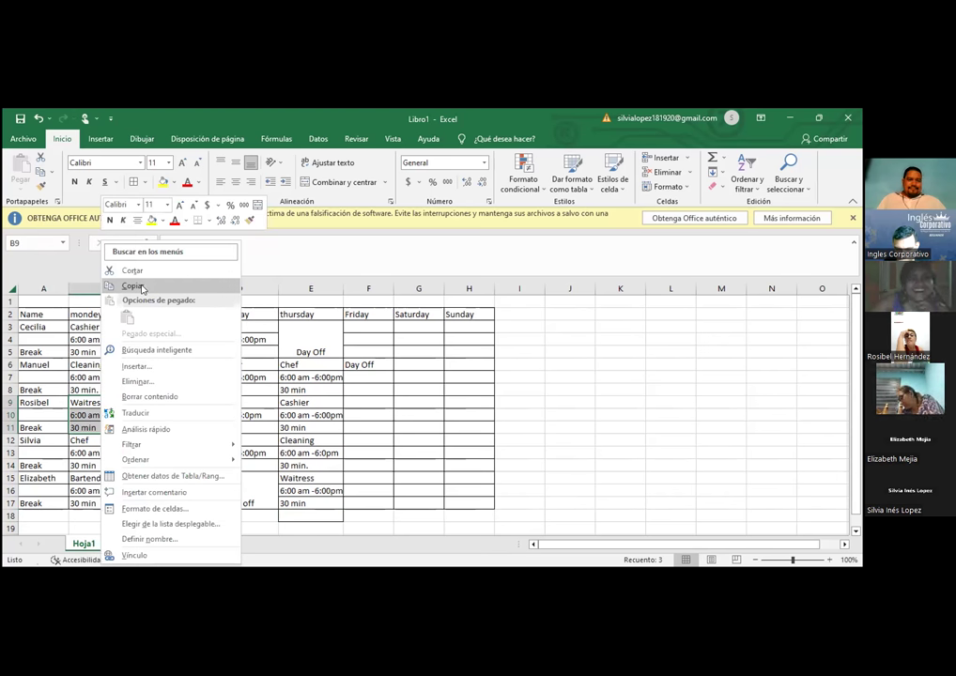
click(132, 284)
click(368, 323)
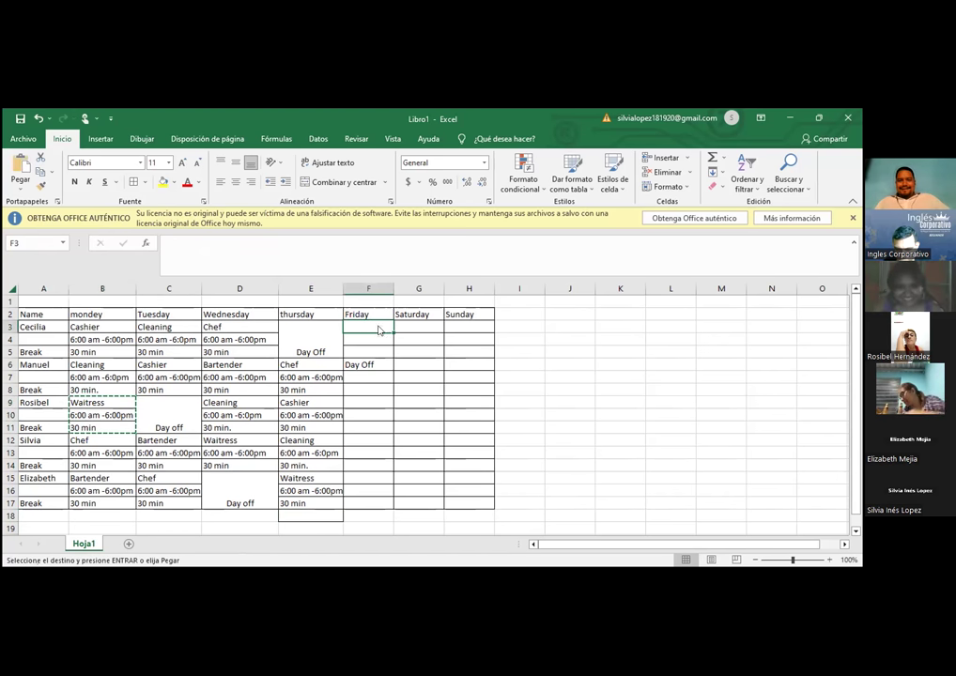
right_click(369, 324)
click(395, 335)
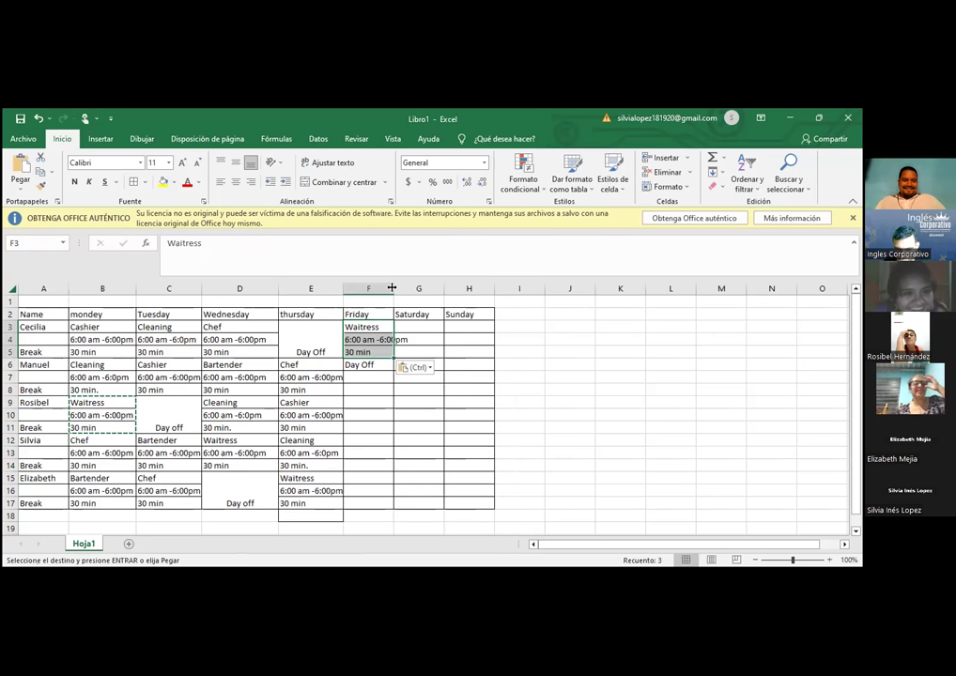
drag(392, 288, 404, 289)
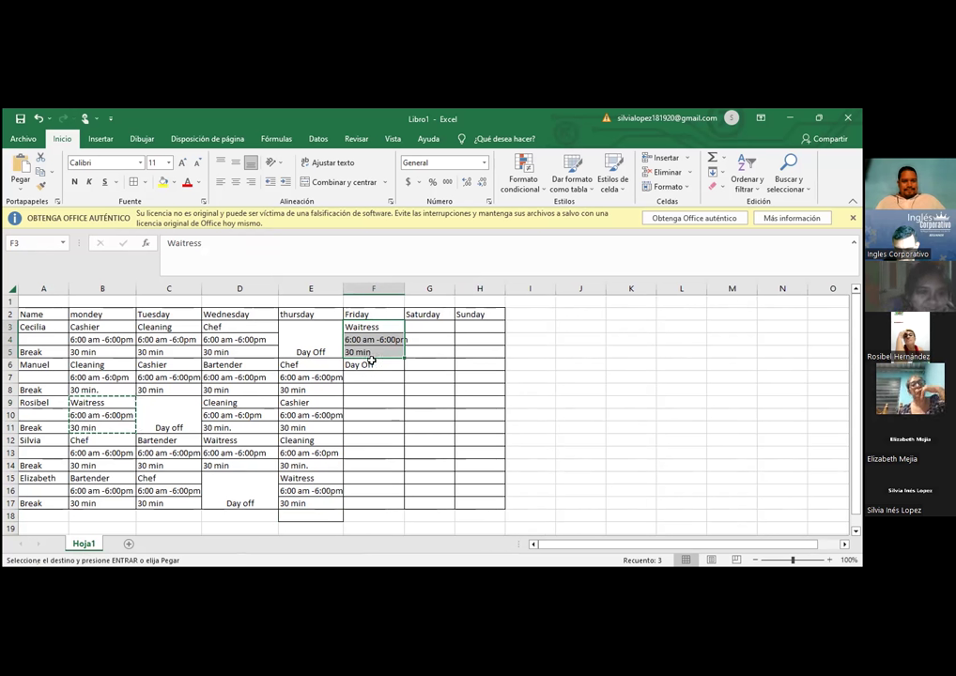
Merge and center F6:F8 around the second employee's Friday "Day Off" entry.
click(371, 363)
drag(372, 362, 371, 385)
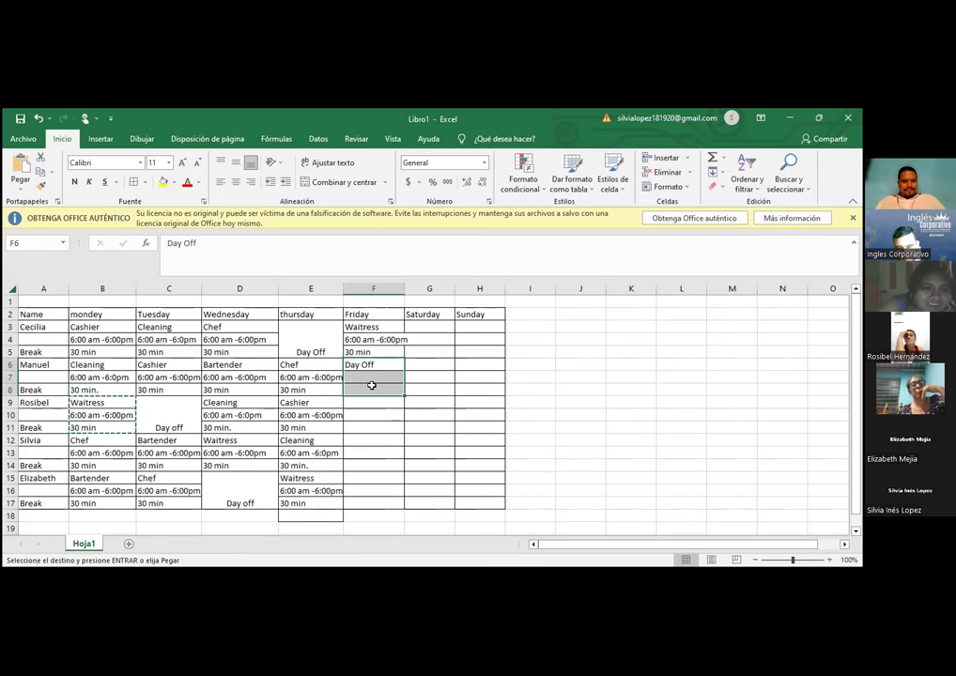
right_click(372, 387)
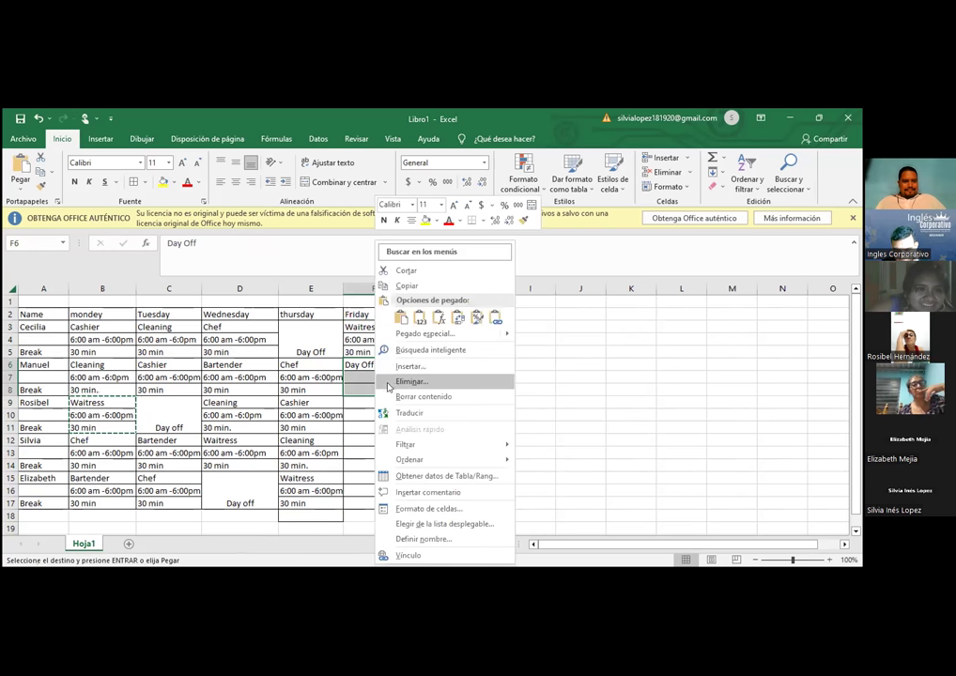
click(335, 181)
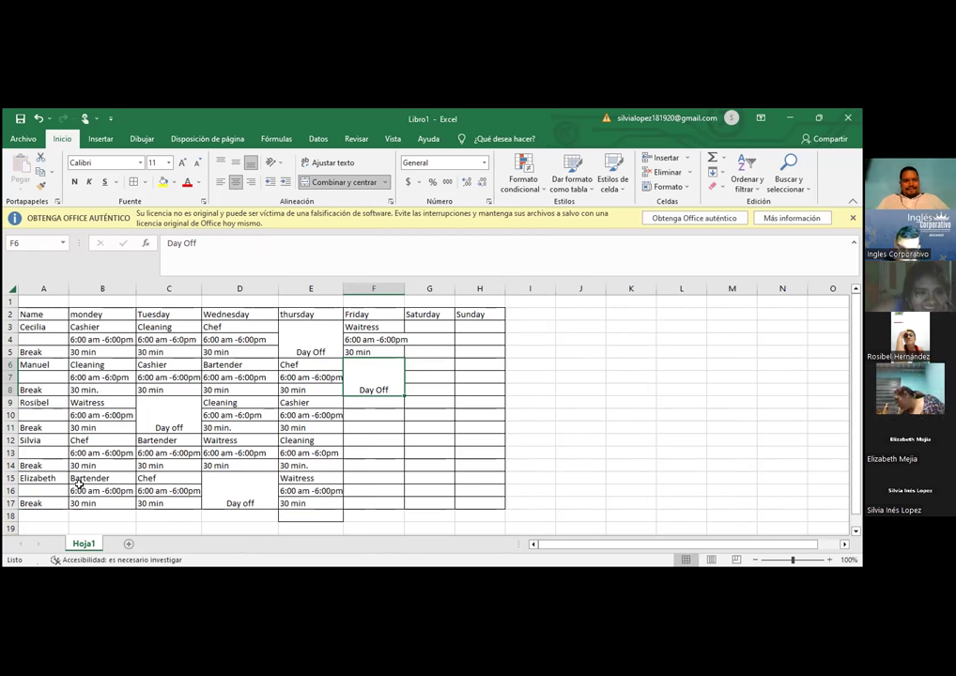
Copy the Monday Bartender block B15:B17 to Friday starting at F9, and autofit column F to the shift hours.
drag(87, 478, 90, 500)
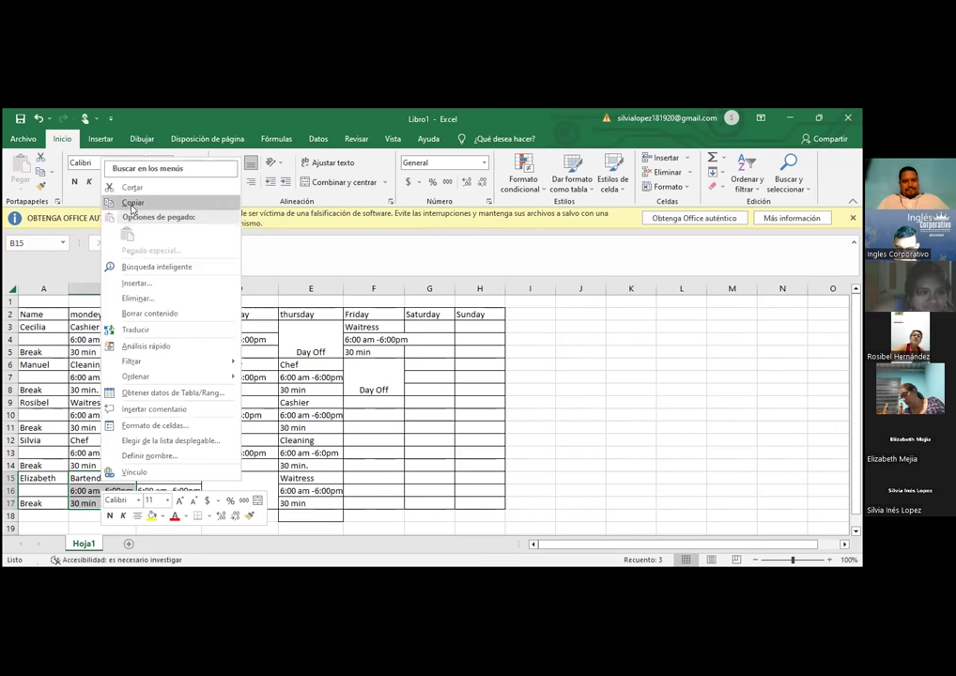
click(132, 203)
click(353, 401)
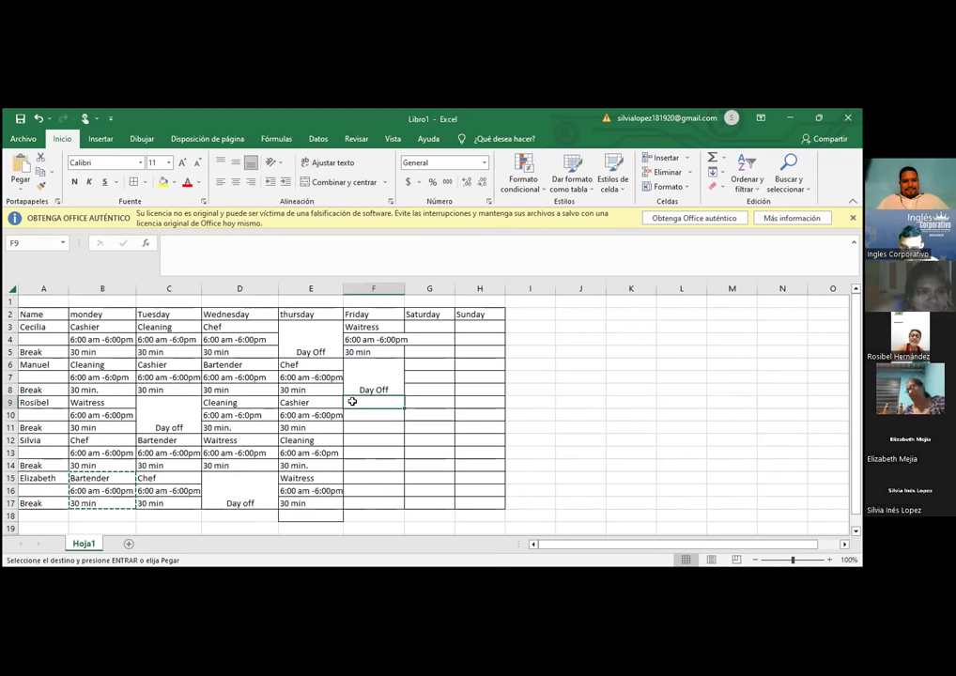
right_click(375, 402)
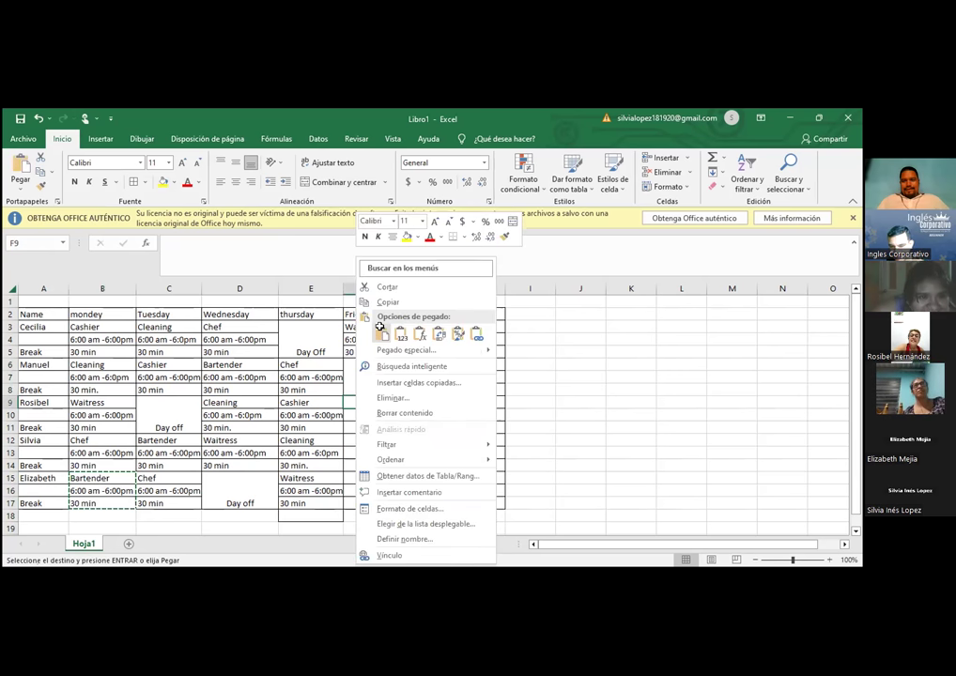
click(382, 335)
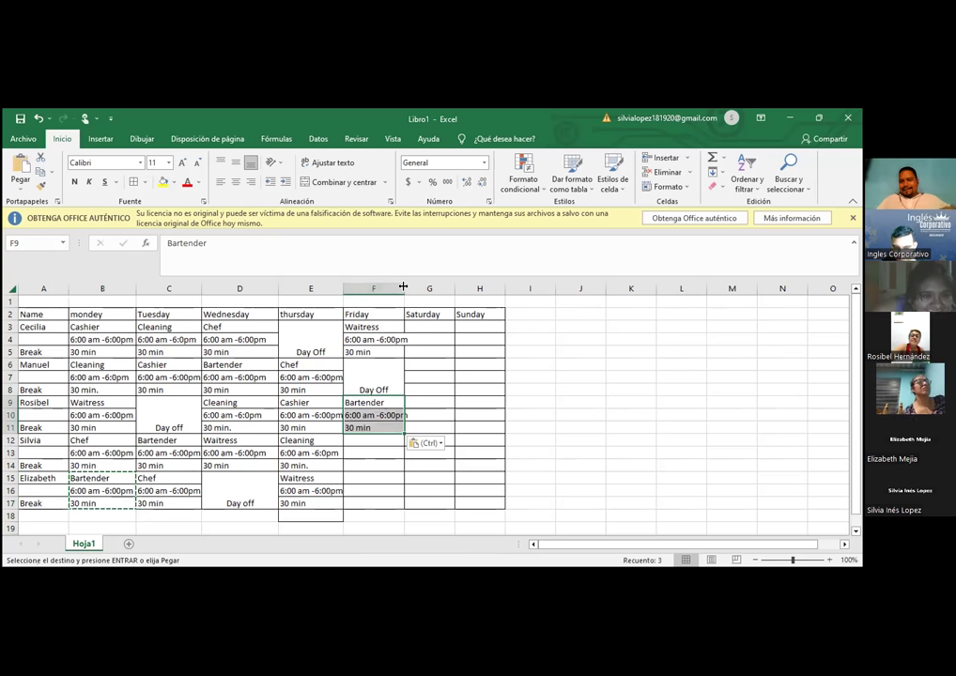
double_click(403, 287)
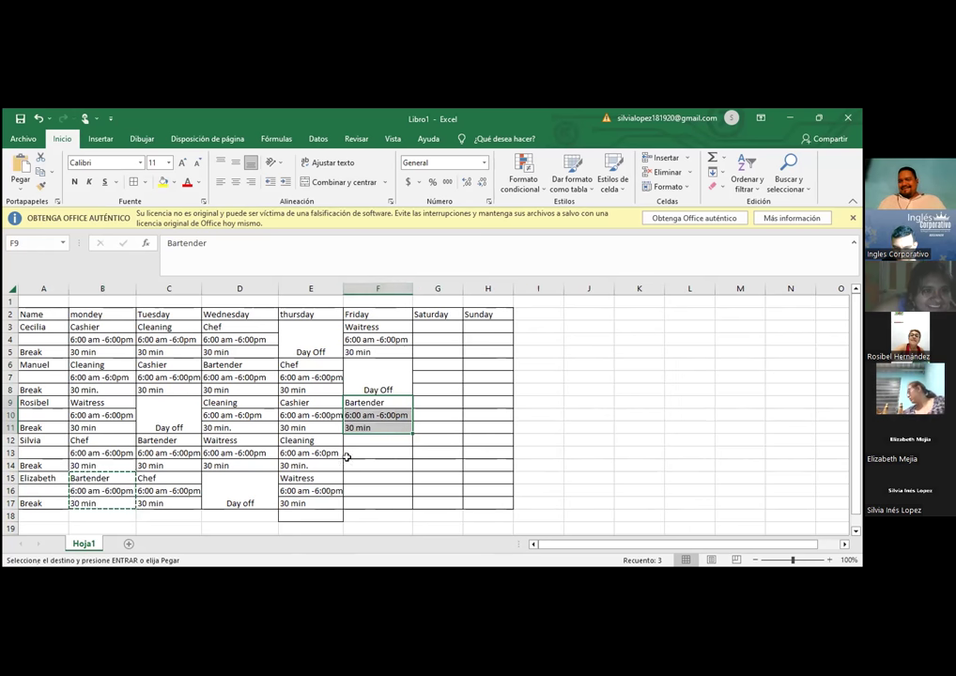
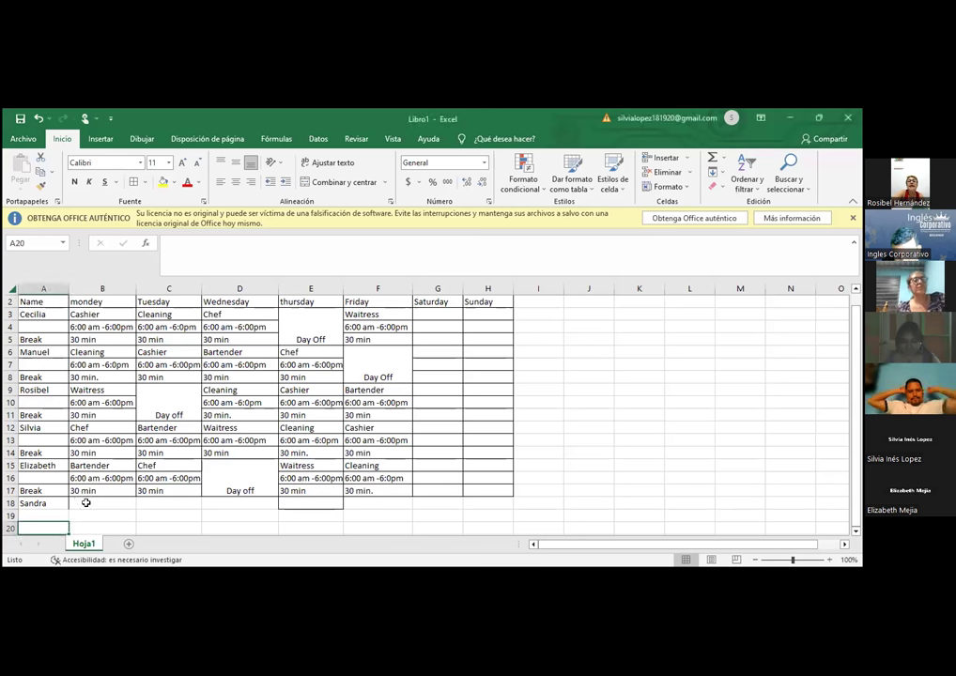
click(85, 502)
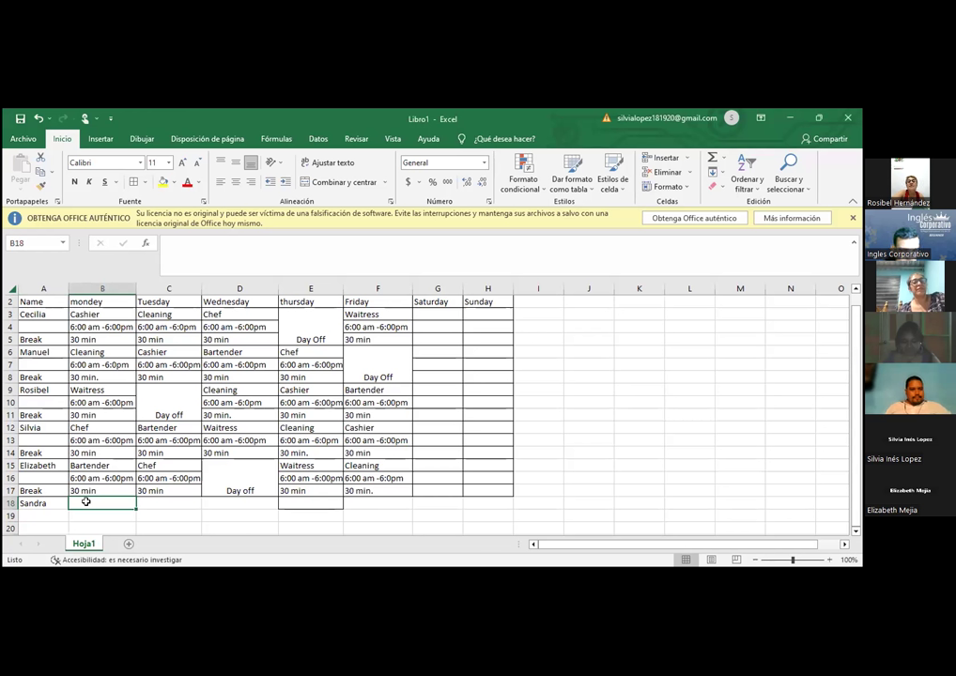
click(423, 503)
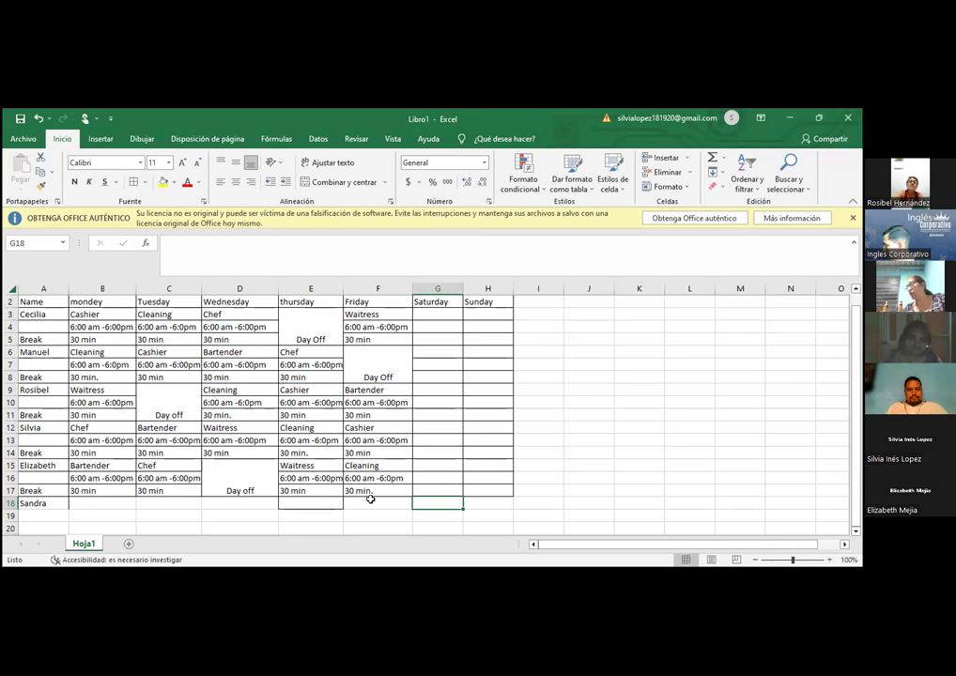
drag(104, 326, 108, 340)
click(110, 326)
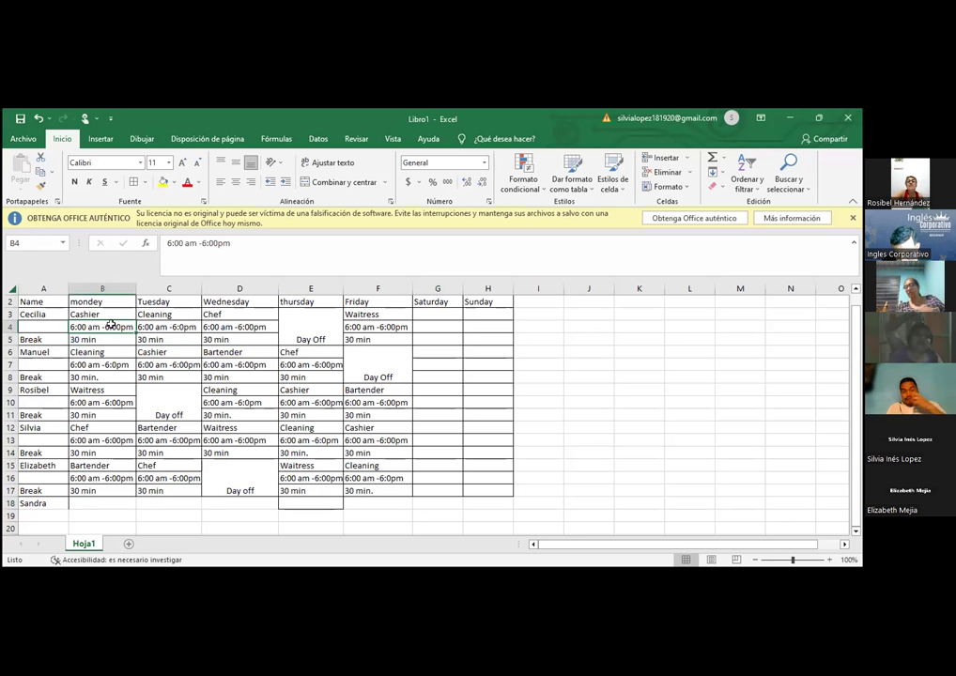
click(421, 488)
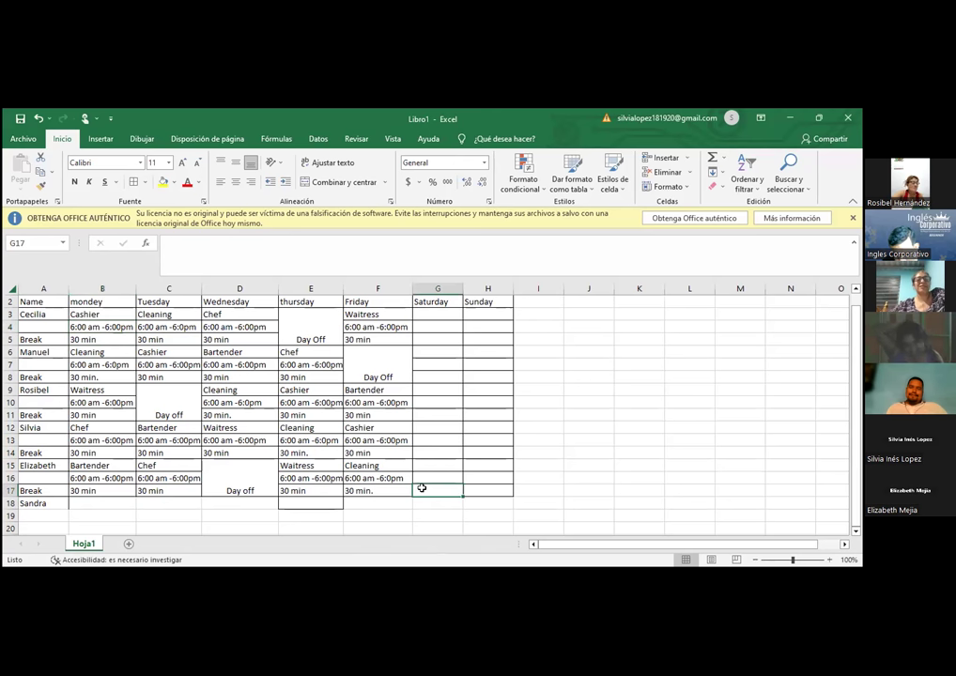
click(36, 515)
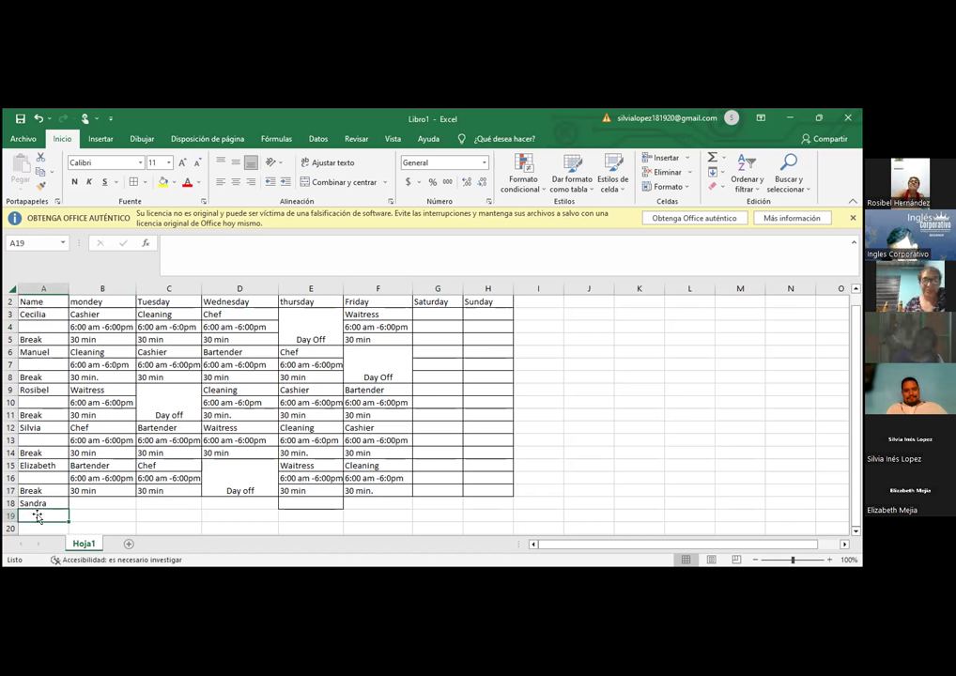
click(106, 503)
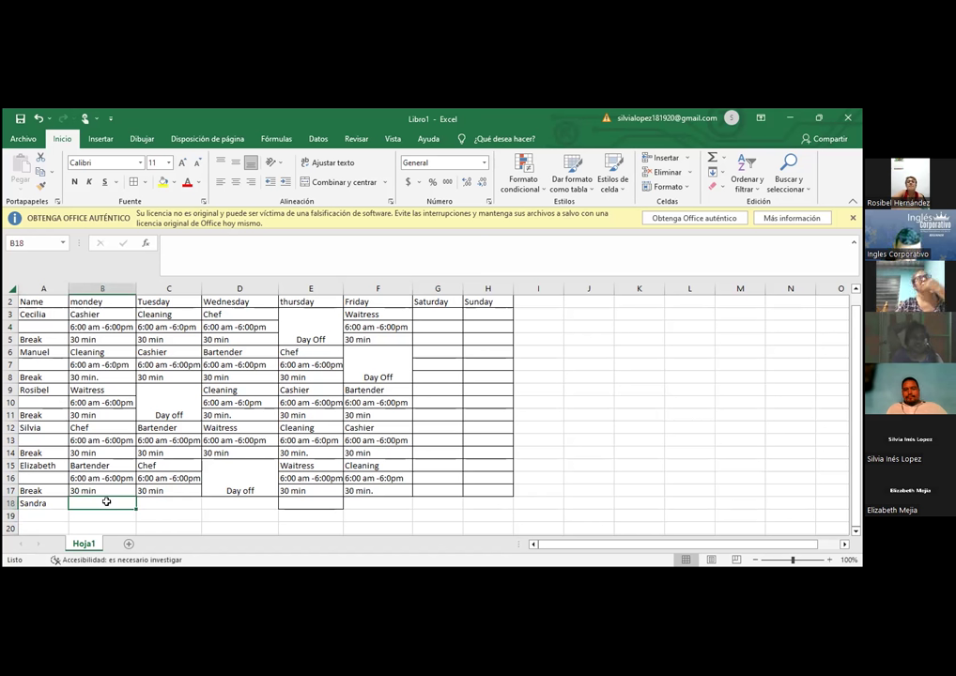
Try entering "Manager" in the Saturday cell G18 and copying the shift hours and break cells A4:B5 onto G18:H19.
click(421, 504)
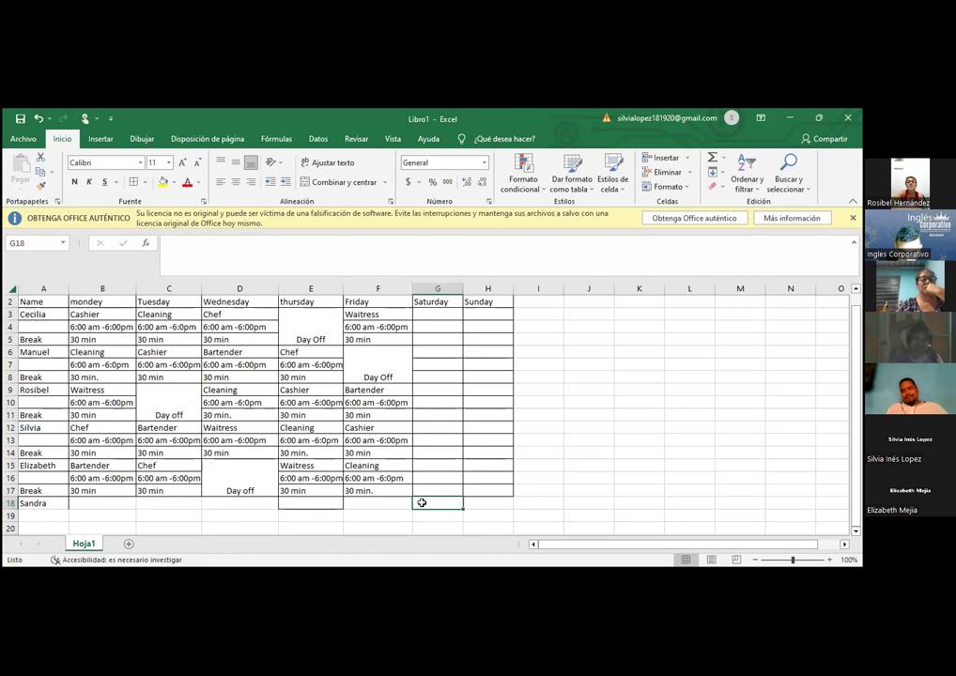
text(Manager)
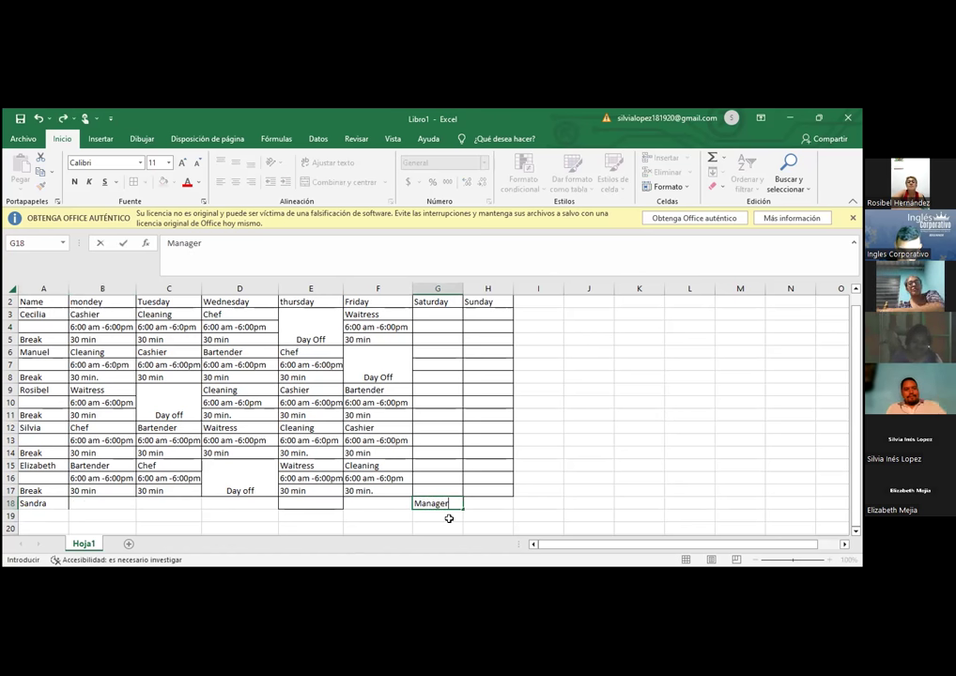
mouse_move(87, 317)
mouse_down()
mouse_move(90, 324)
mouse_move(38, 330)
mouse_move(43, 340)
mouse_move(89, 331)
mouse_move(47, 327)
mouse_move(94, 328)
mouse_move(94, 338)
mouse_up()
click(94, 339)
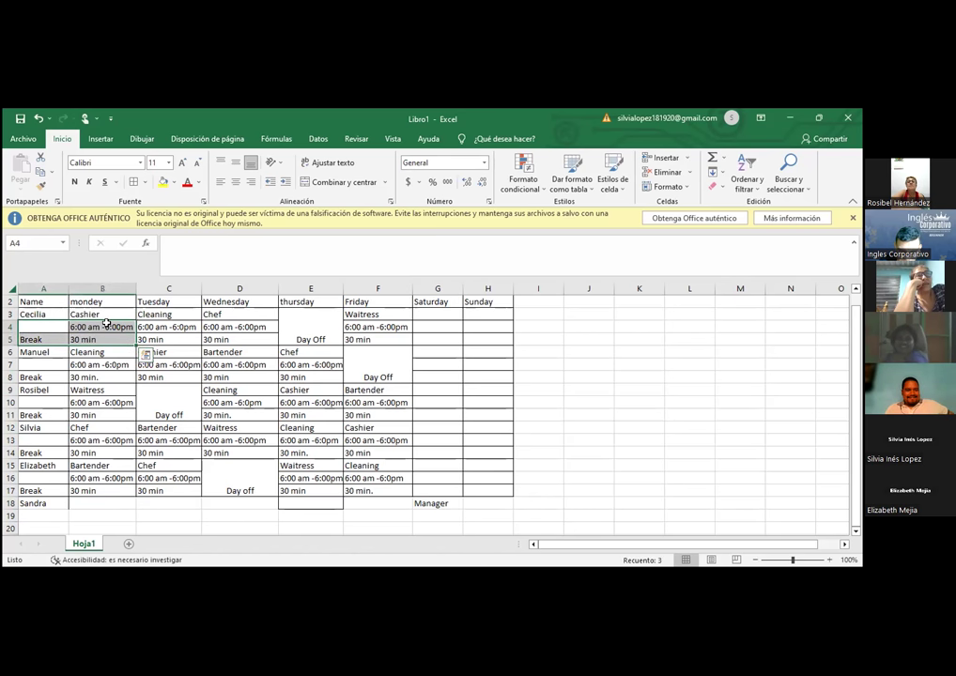
right_click(109, 328)
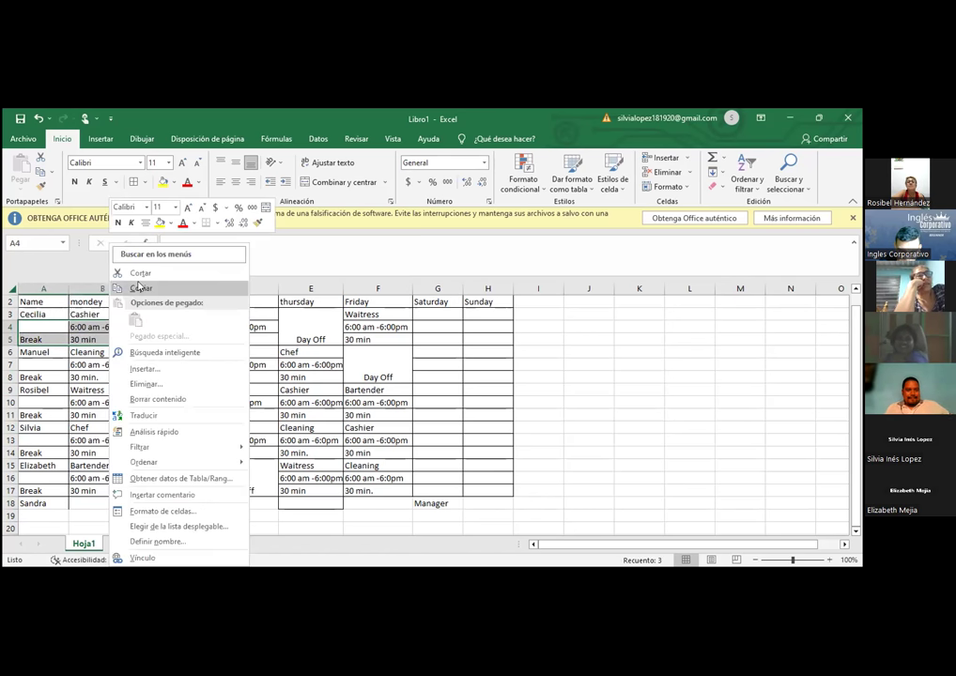
click(139, 288)
click(470, 503)
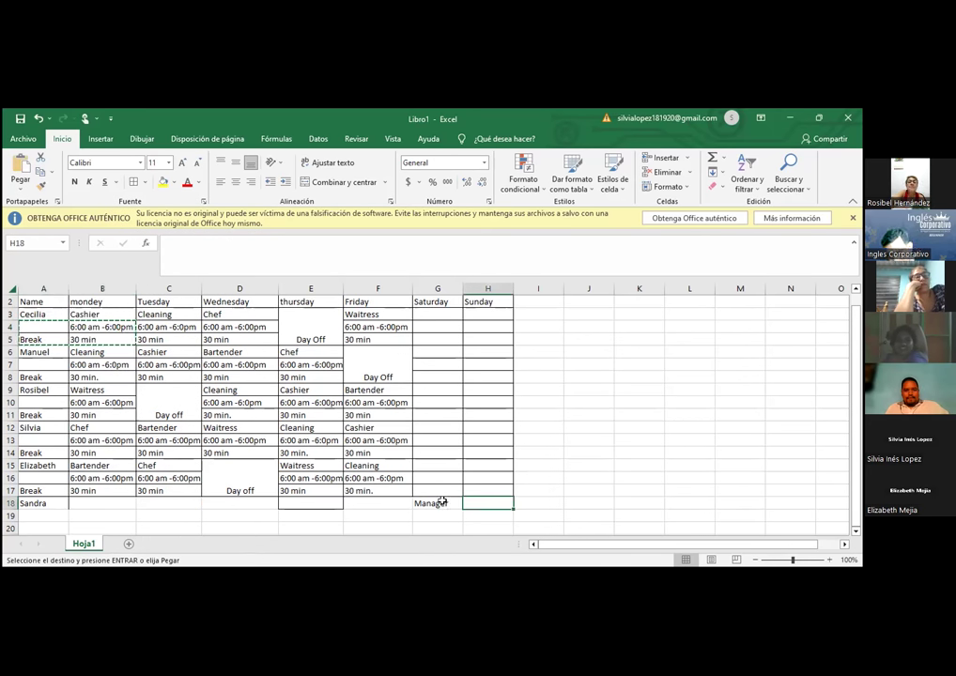
mouse_move(441, 502)
mouse_down()
mouse_move(470, 508)
mouse_move(449, 503)
mouse_up()
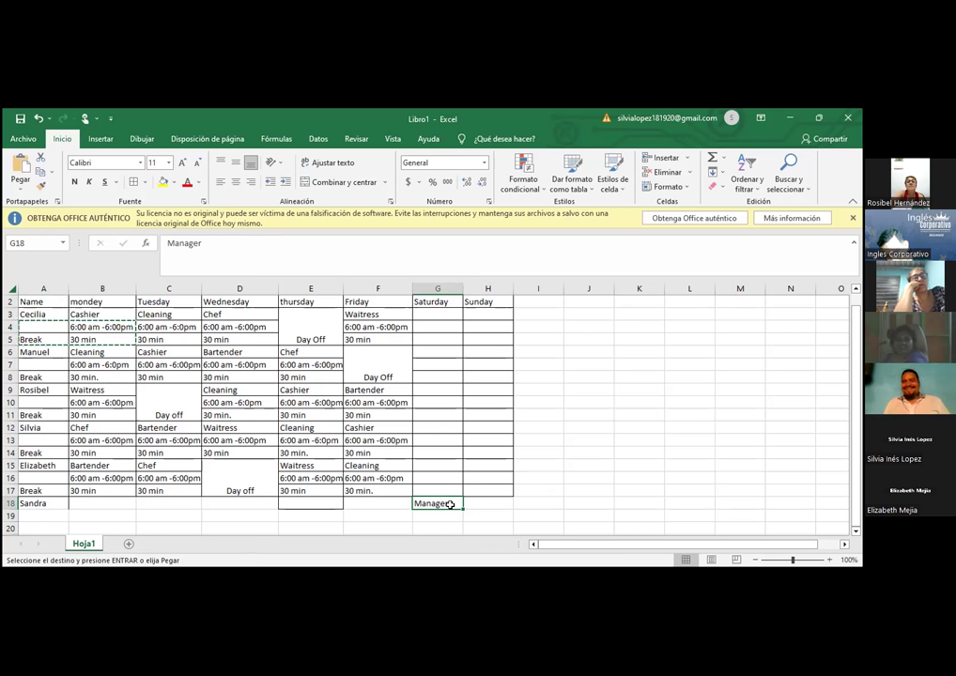
drag(449, 504, 464, 508)
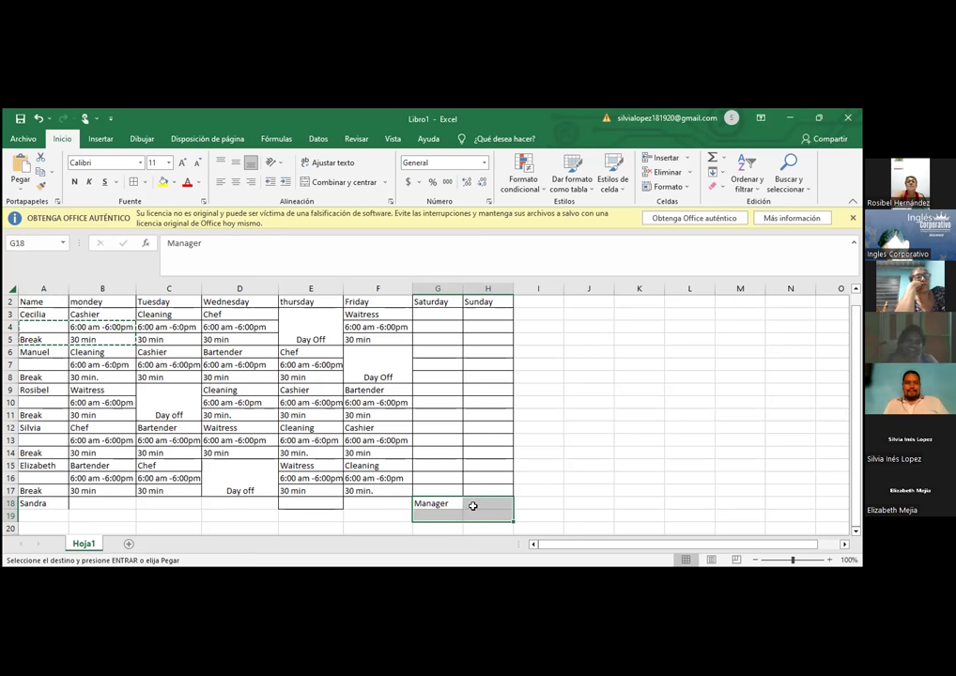
right_click(474, 507)
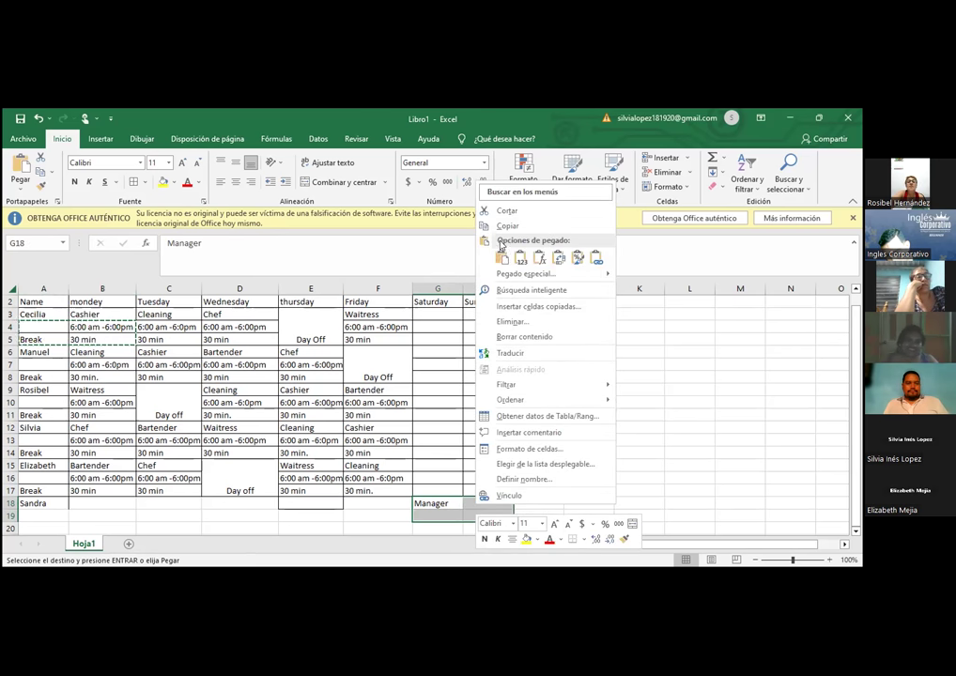
click(501, 256)
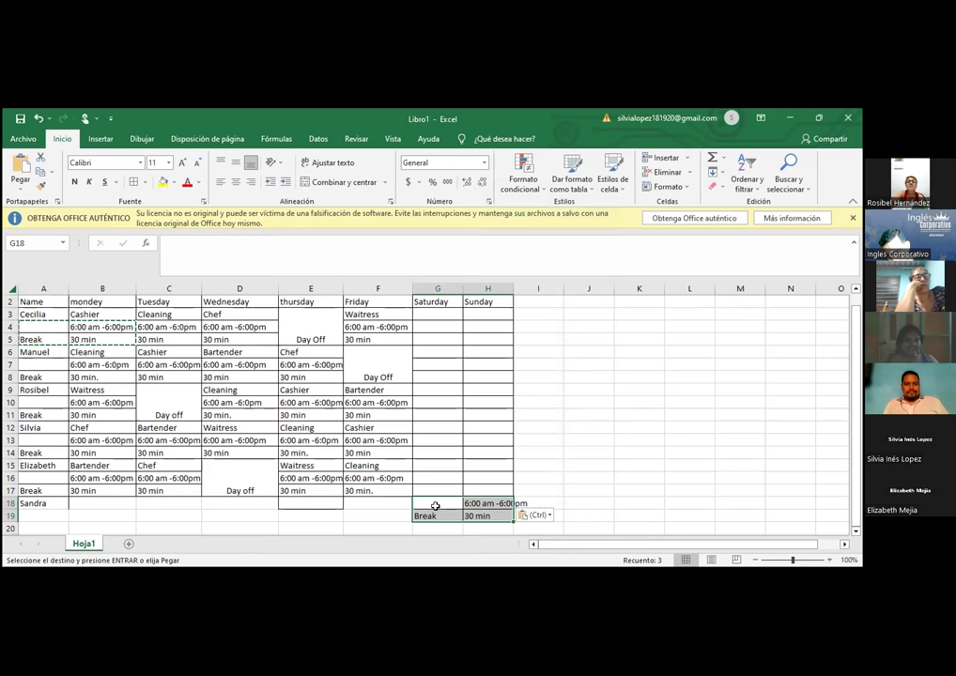
Undo the paste over G18:H19 and the "Manager" entry in G18.
click(37, 118)
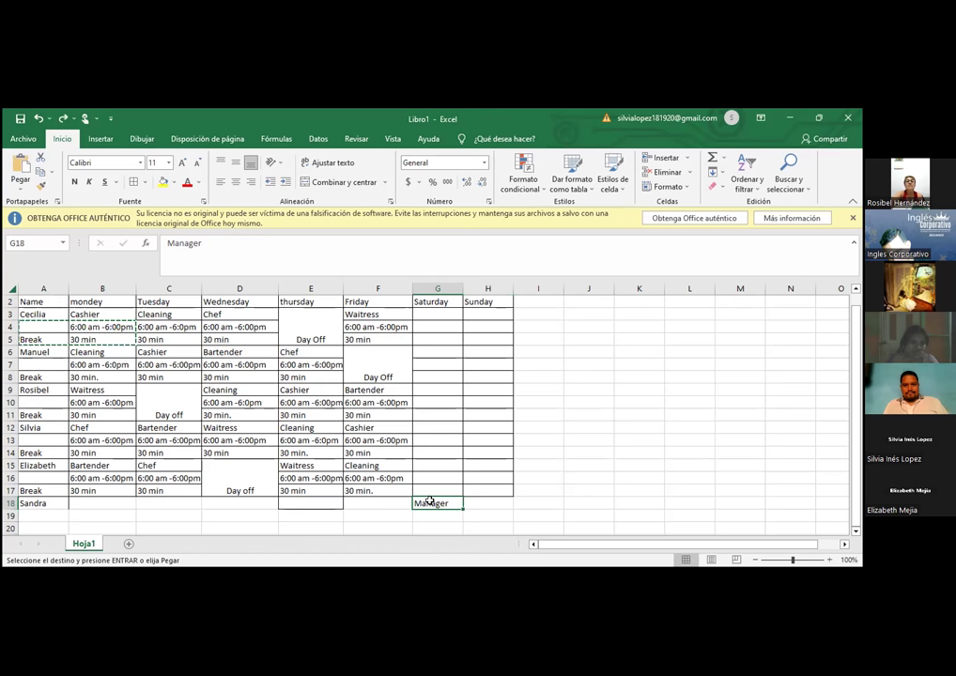
key(ctrl+z)
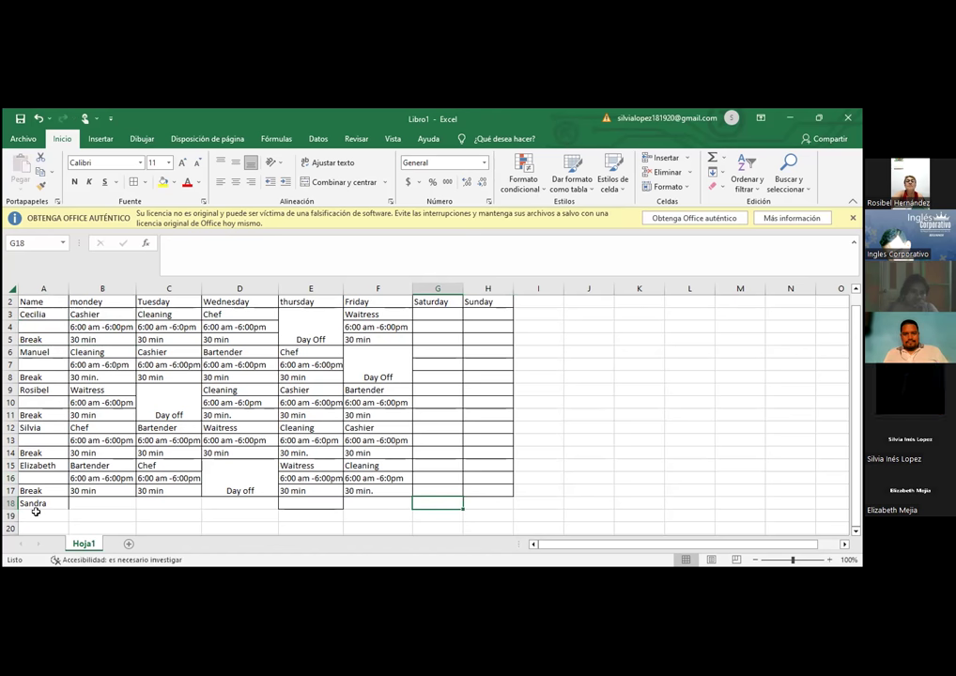
click(82, 505)
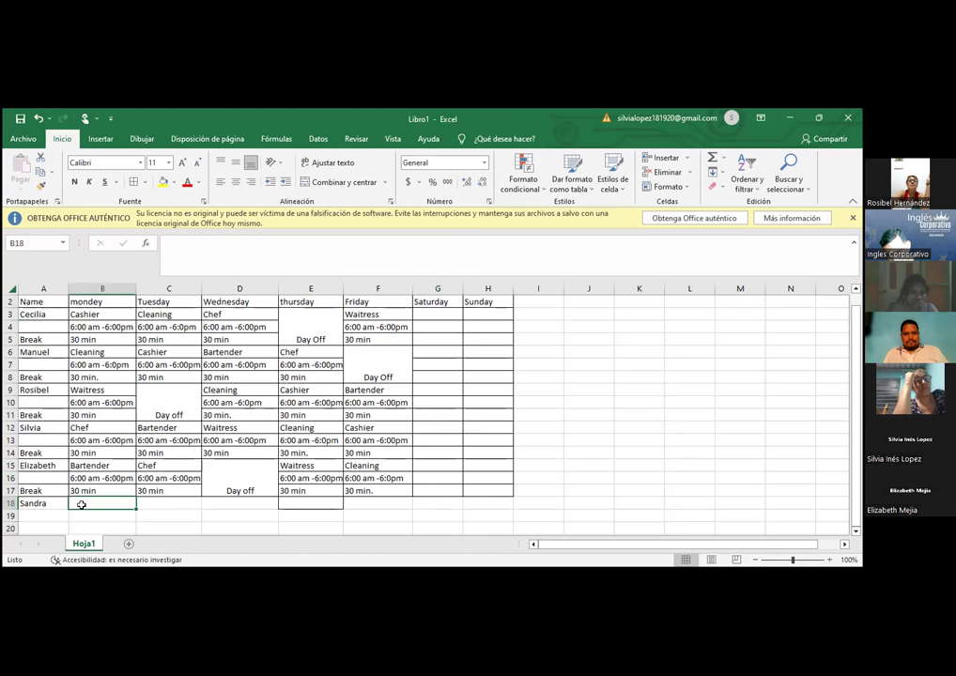
text(Ma)
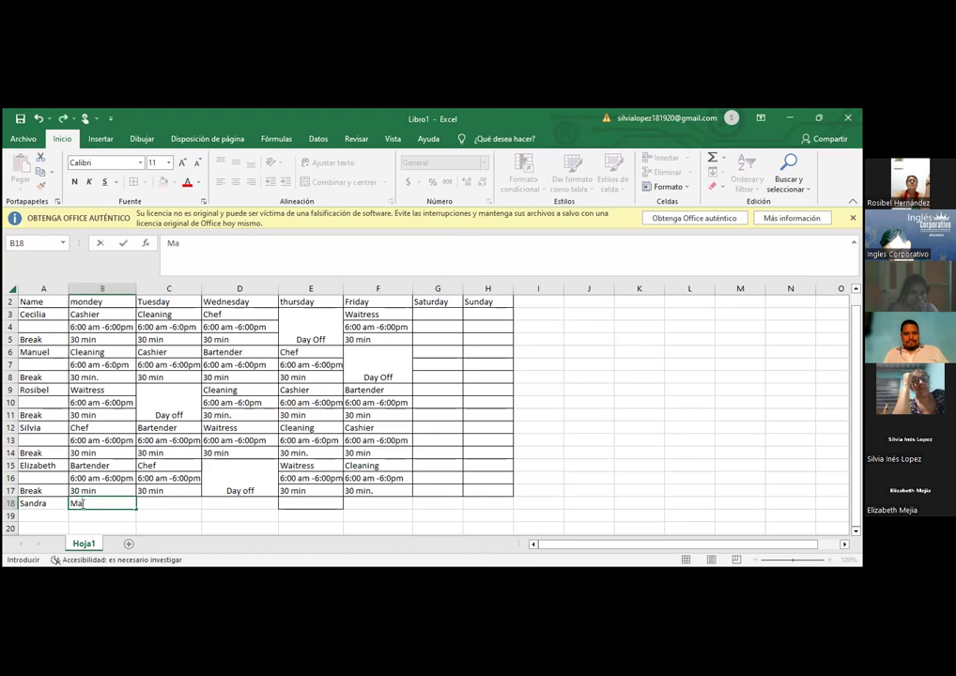
text(nager)
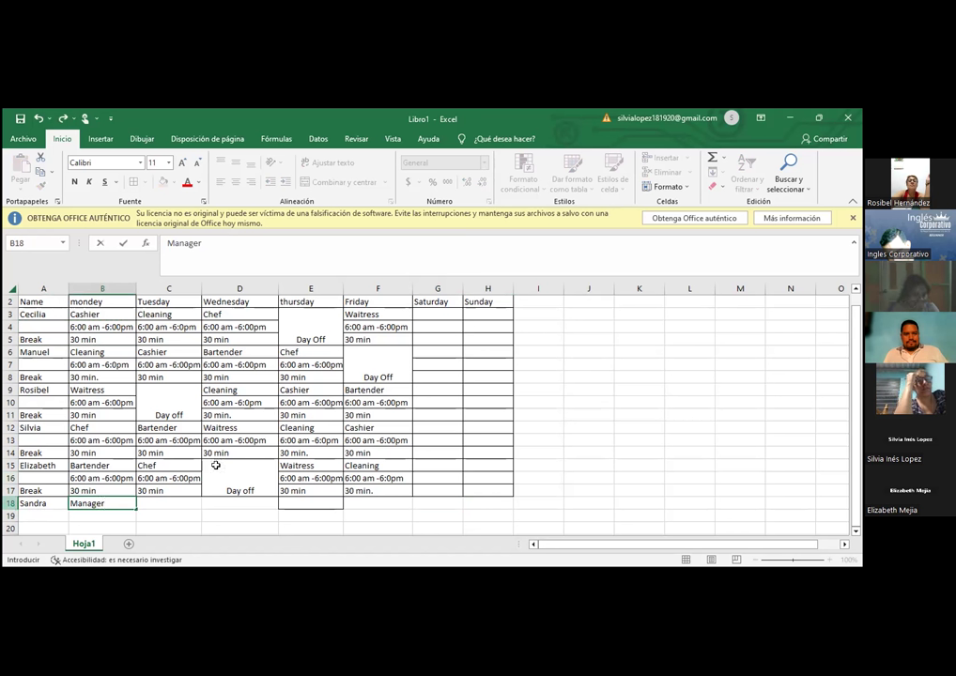
key(BackSpace)
key(BackSpace)
key(BackSpace)
key(BackSpace)
key(BackSpace)
key(BackSpace)
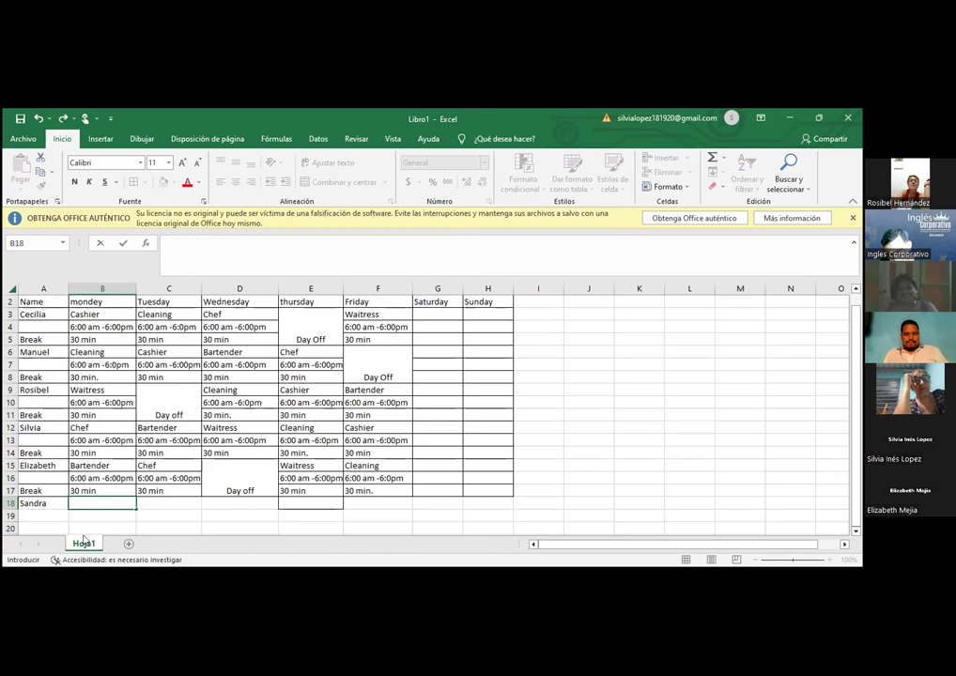
Append "Manager" after the employee's name in A18.
key(Left)
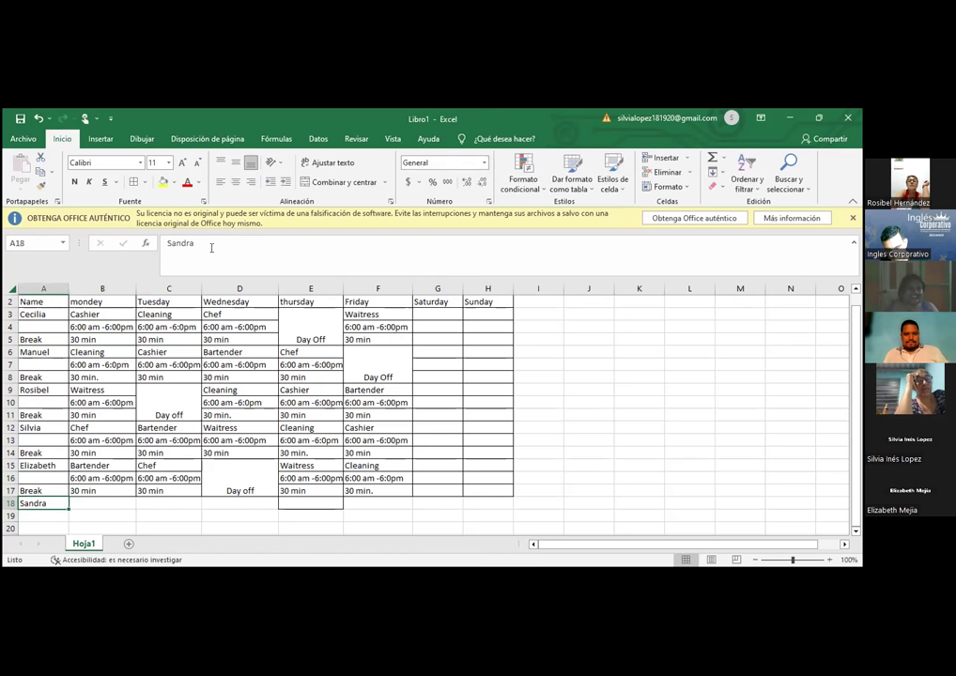
click(213, 246)
text(Manager)
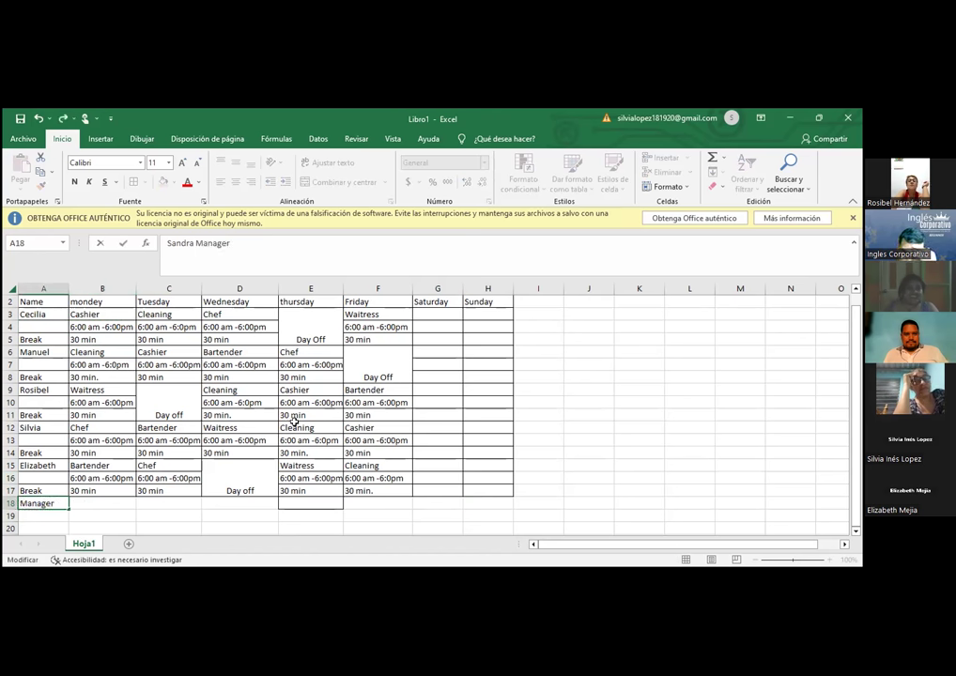
click(441, 464)
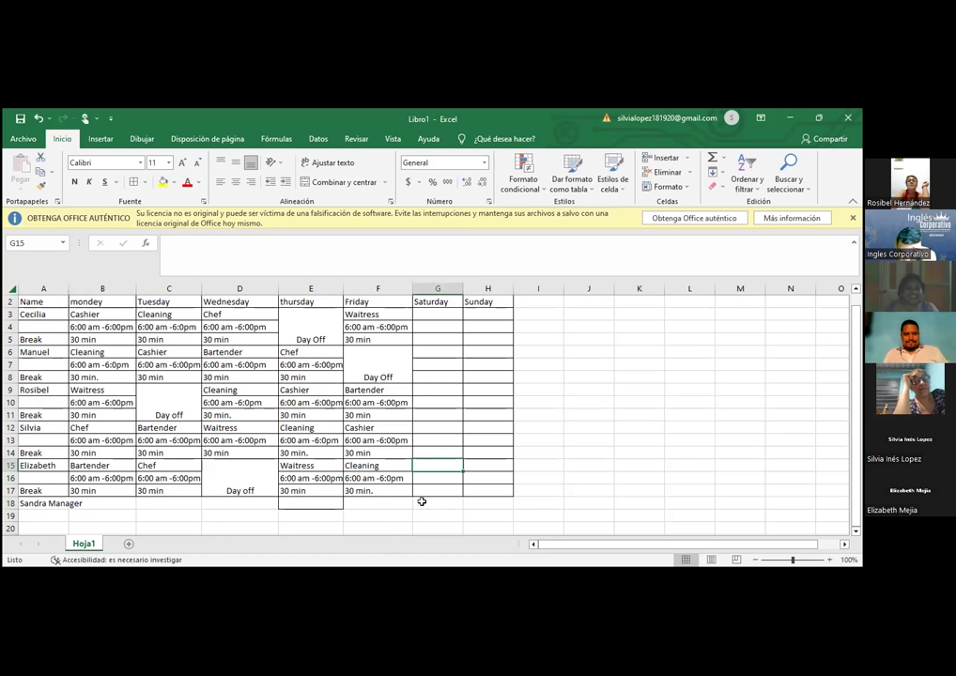
Enter the manager's Saturday shift "8:00 am- 6:00pm" in G18 and widen column G to fit it.
click(422, 503)
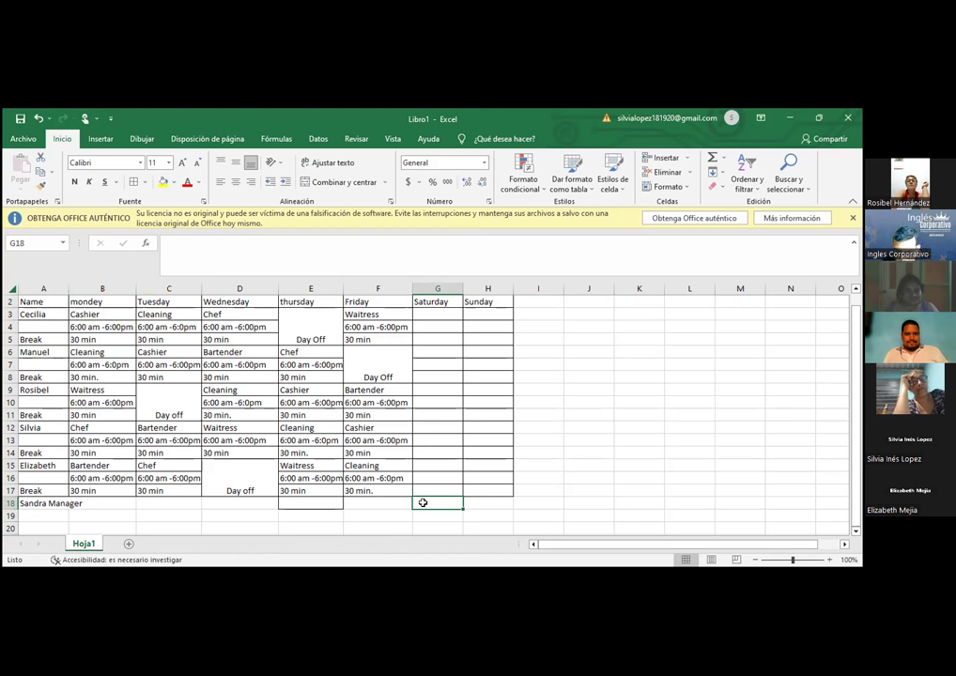
text(&:0)
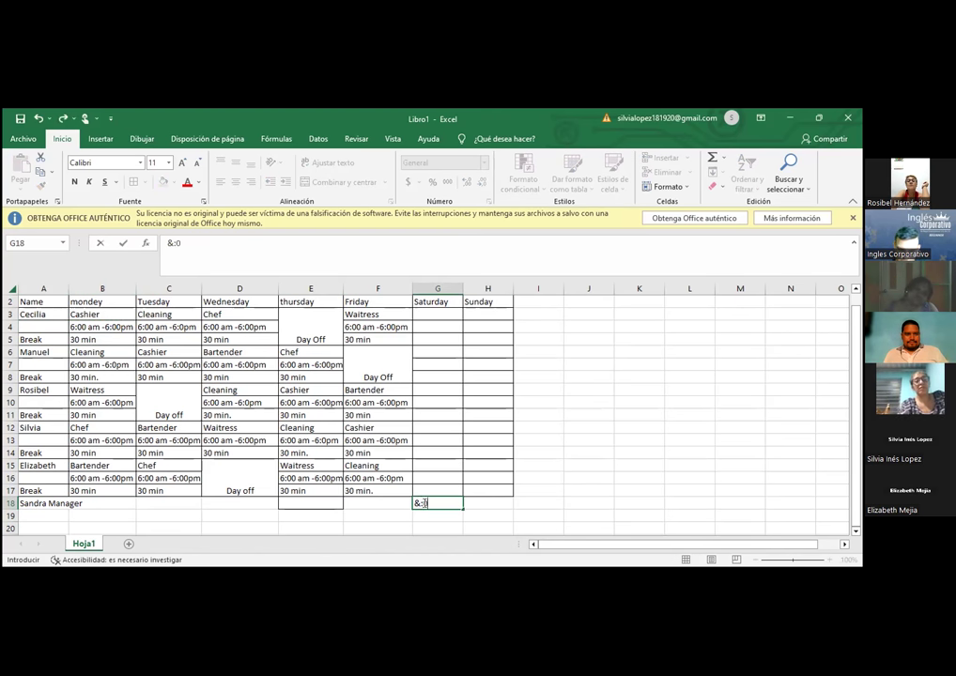
key(BackSpace)
key(BackSpace)
key(BackSpace)
text(6)
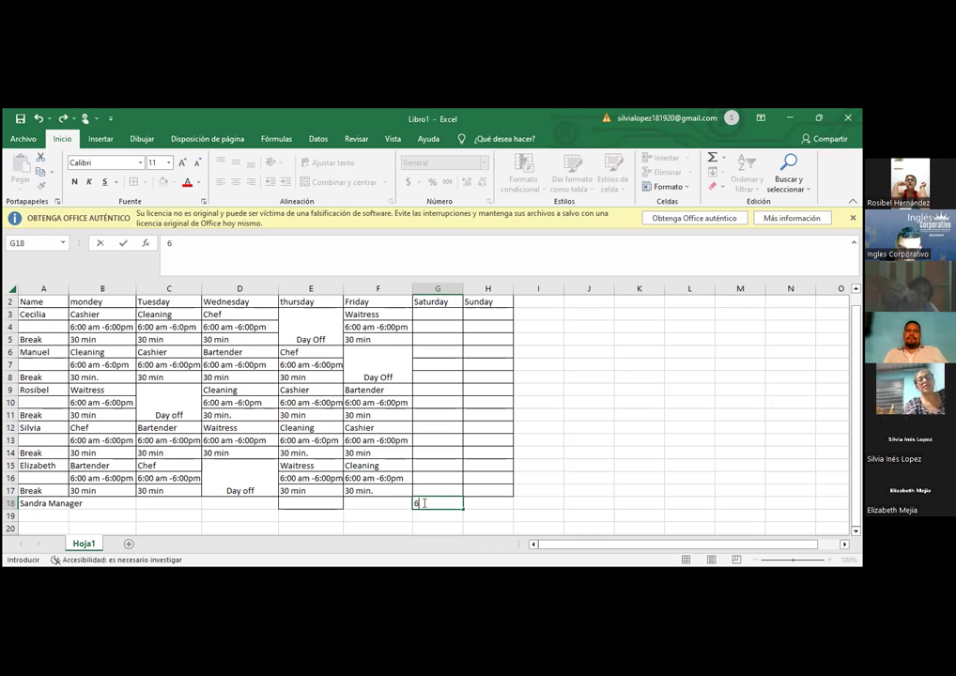
text(:00 am)
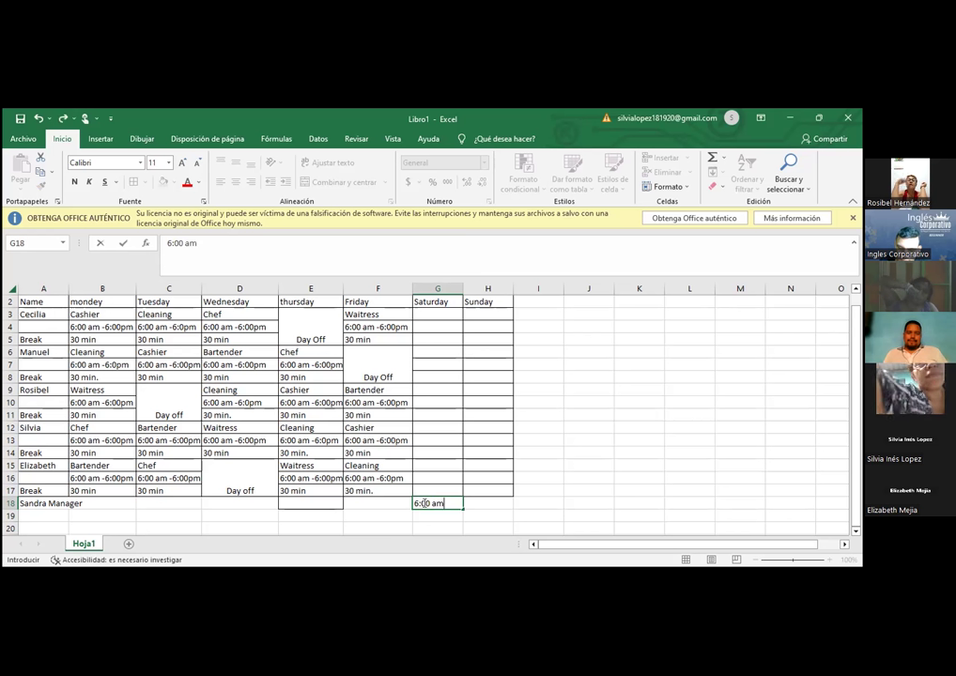
click(425, 504)
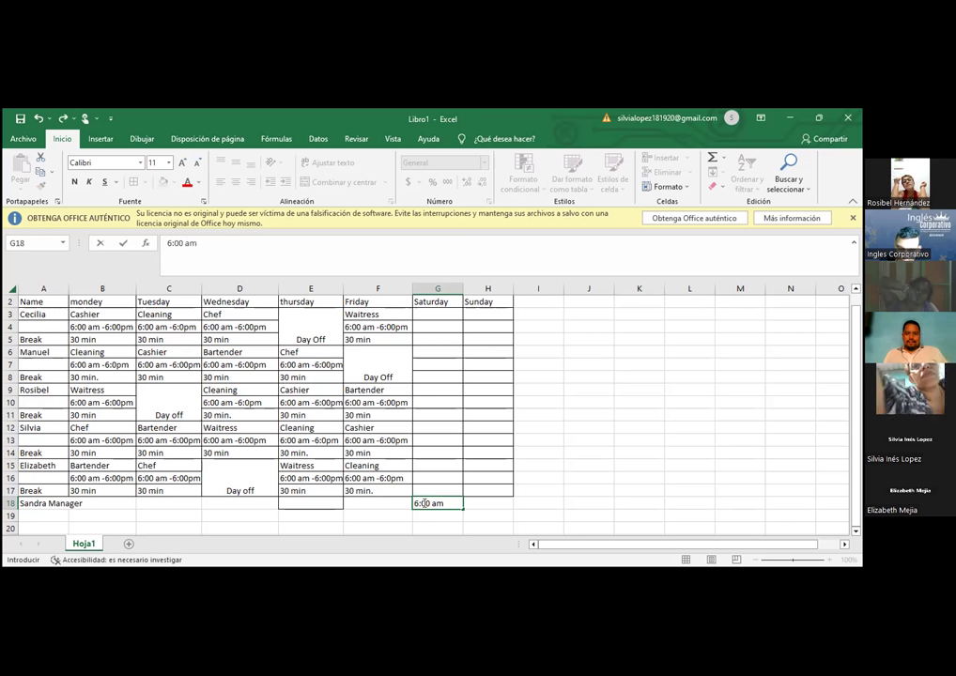
key(BackSpace)
text(8:00 am)
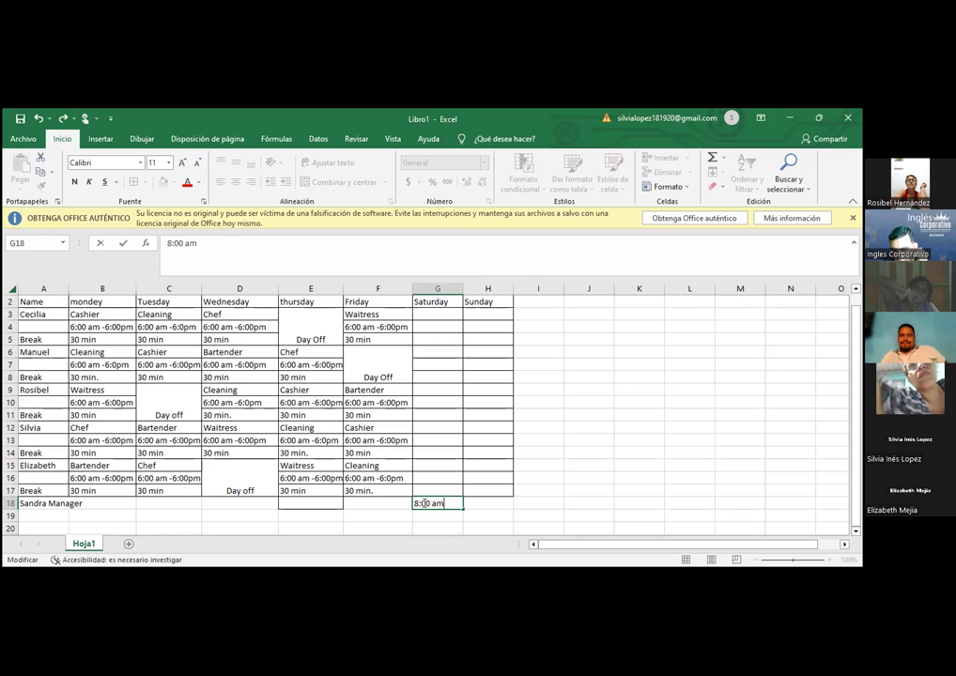
text(- 6)
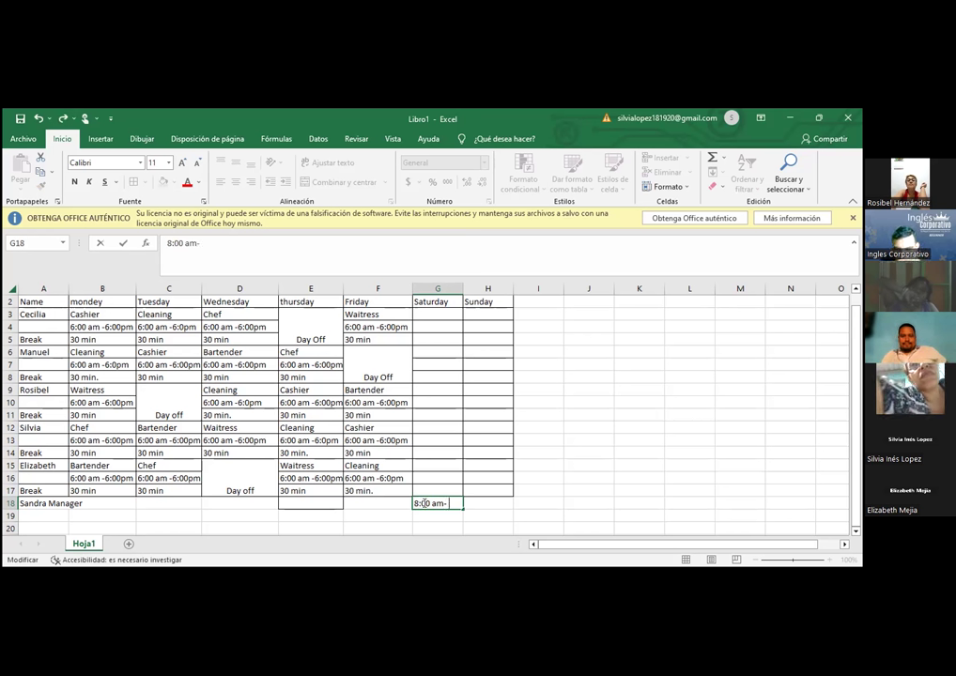
text(:00)
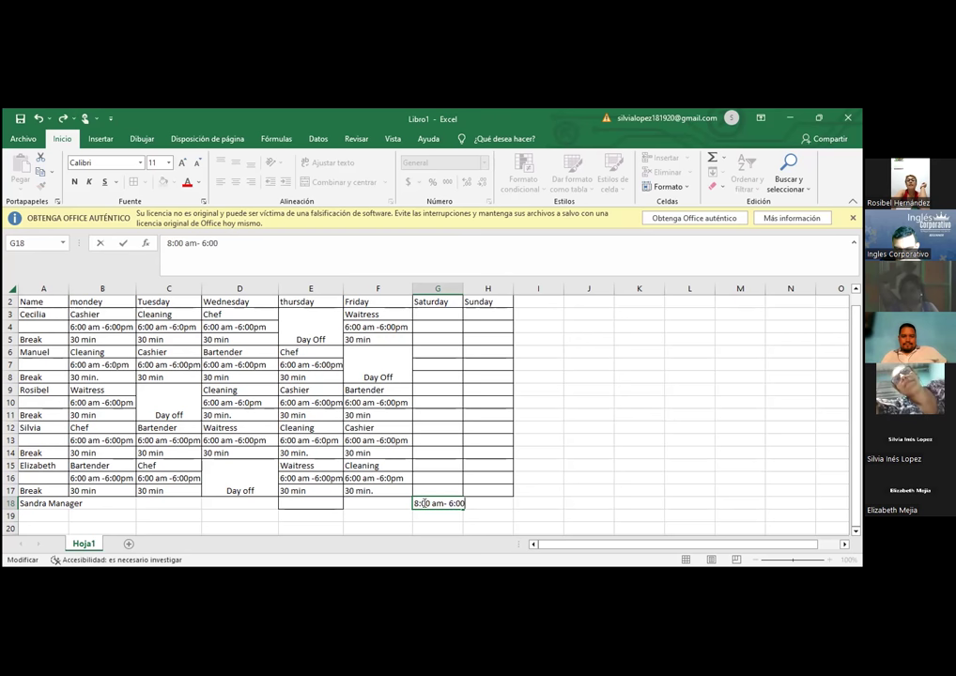
text(pm)
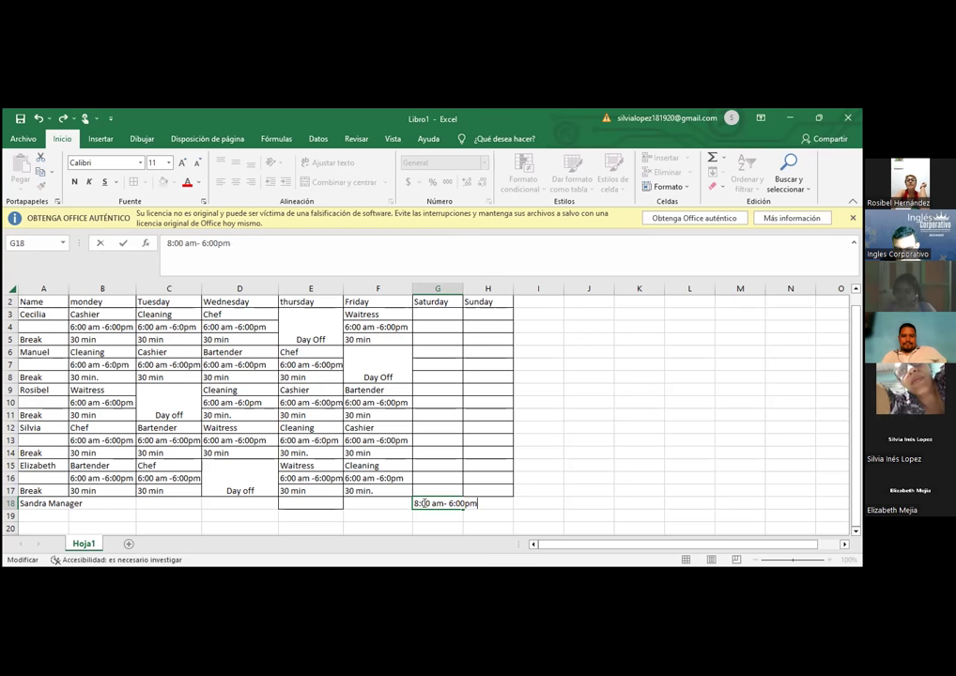
click(556, 515)
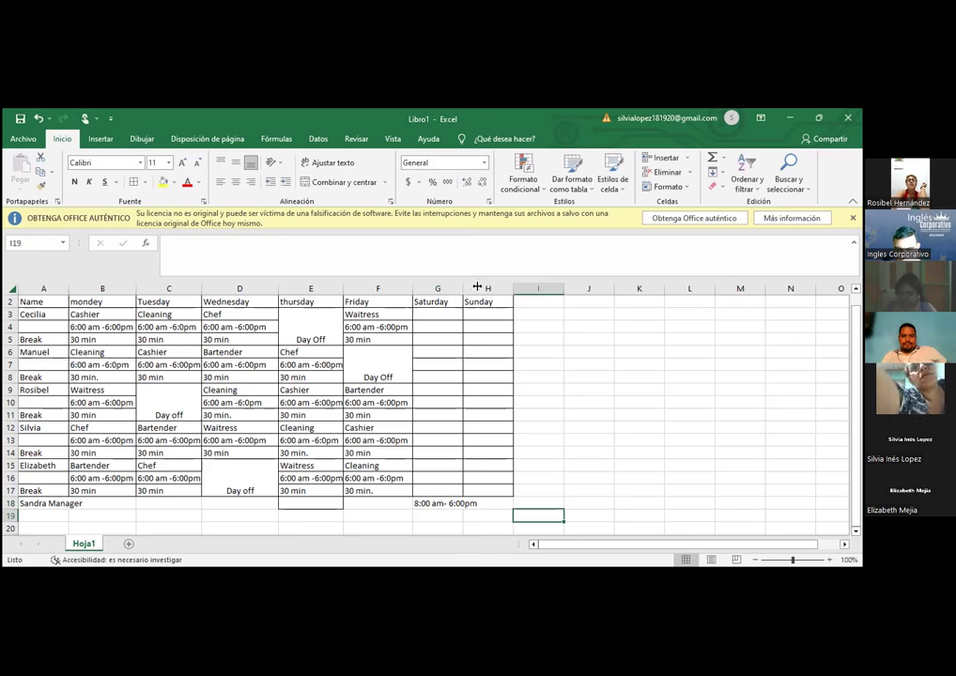
drag(477, 287, 481, 288)
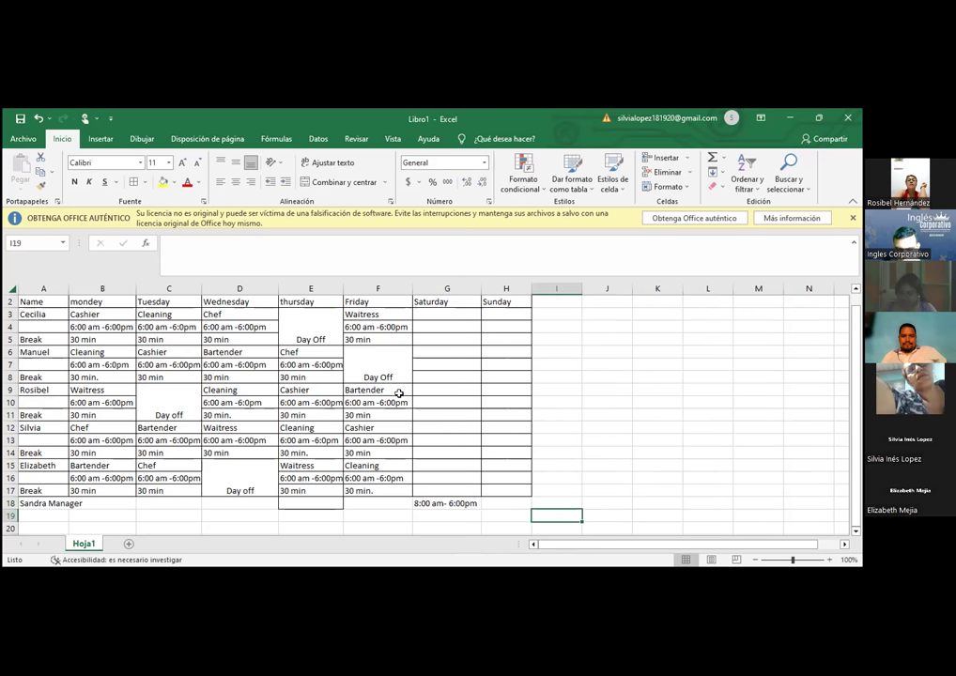
Enter "30 min" in G19 for the manager's Saturday break and label the row "Break" in A19.
click(442, 516)
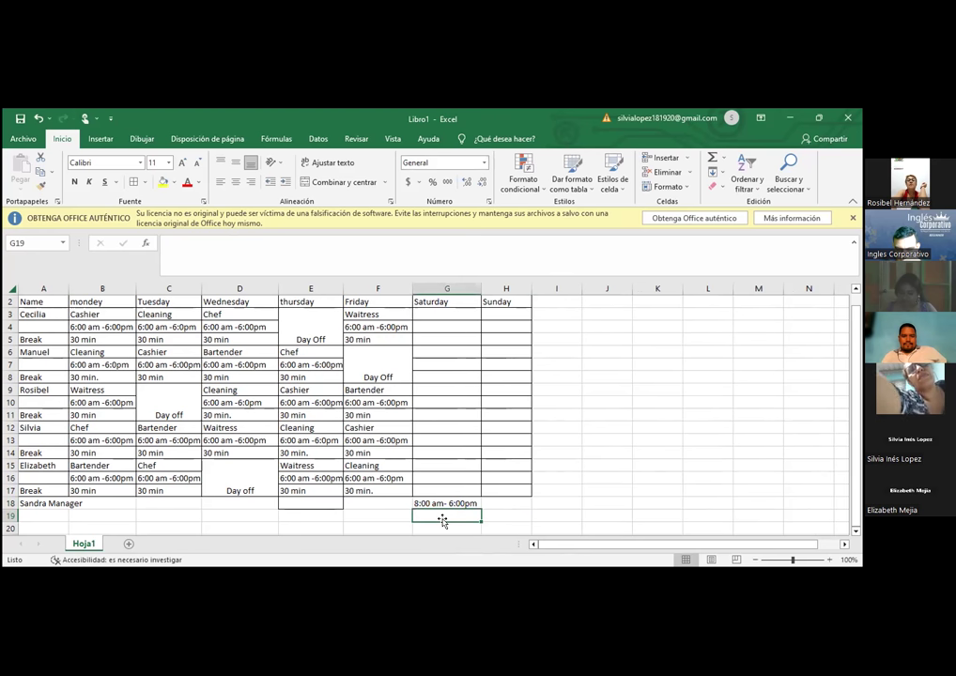
text(3)
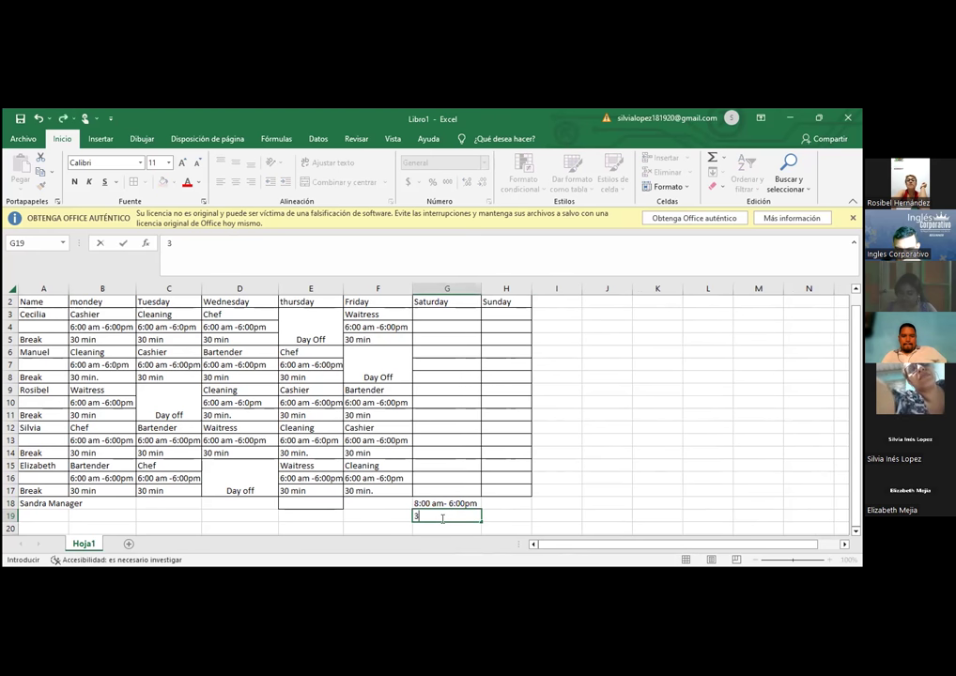
text(0 min)
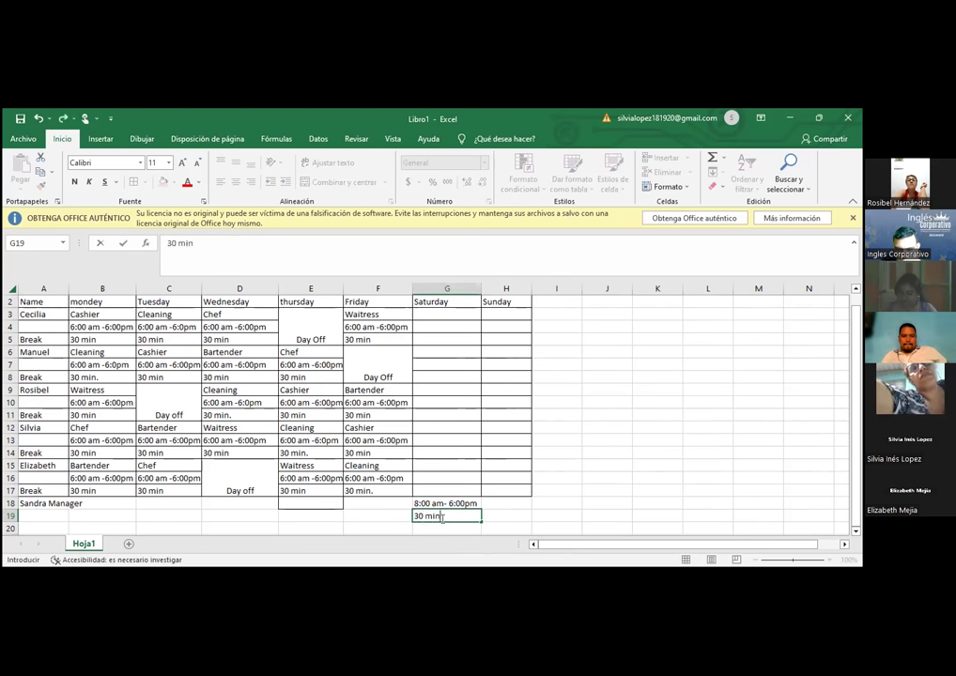
click(50, 513)
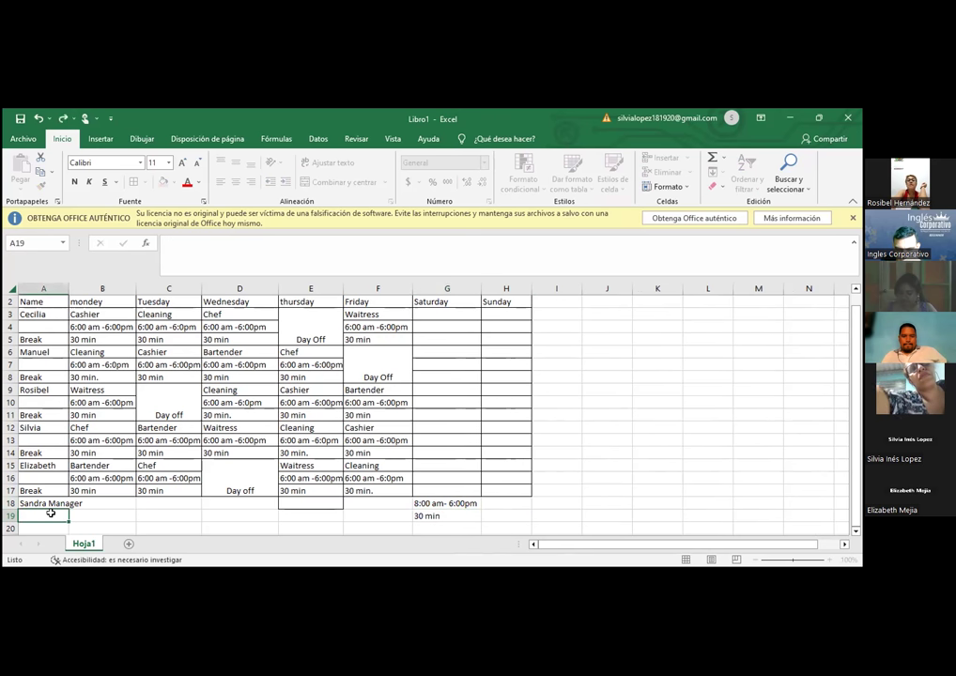
text(Break)
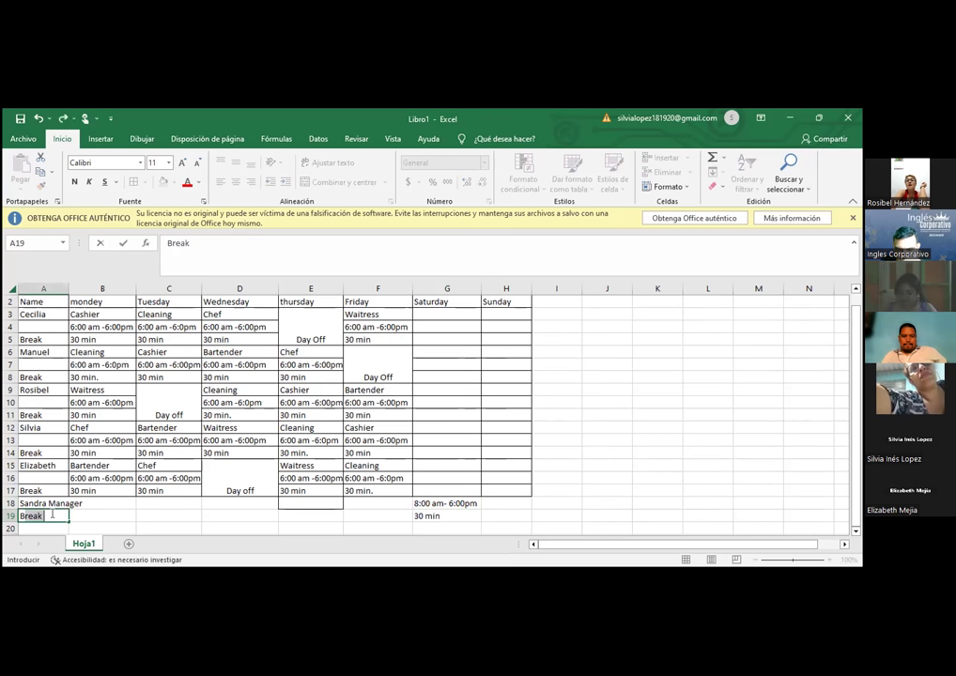
click(500, 514)
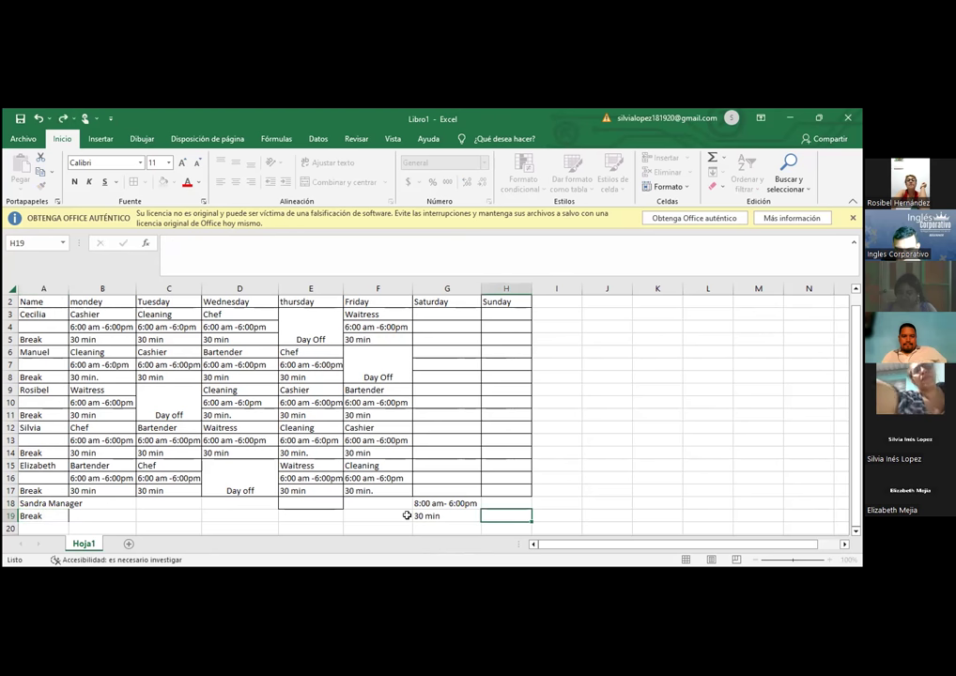
Add all borders to the manager's rows A18:H19 and widen column A to fit the name and title.
drag(42, 503, 500, 515)
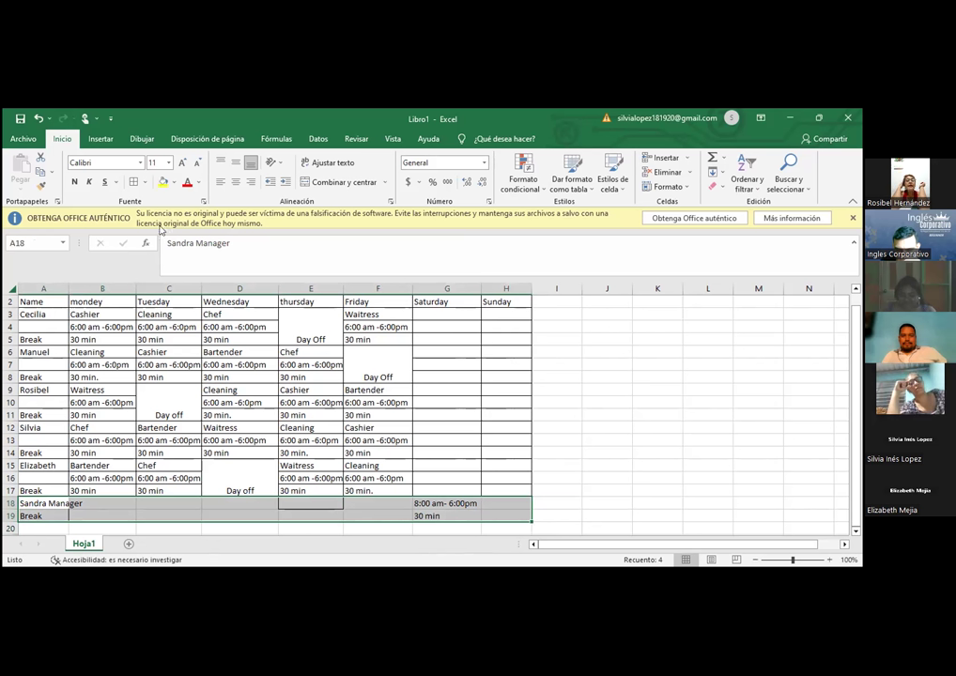
click(132, 181)
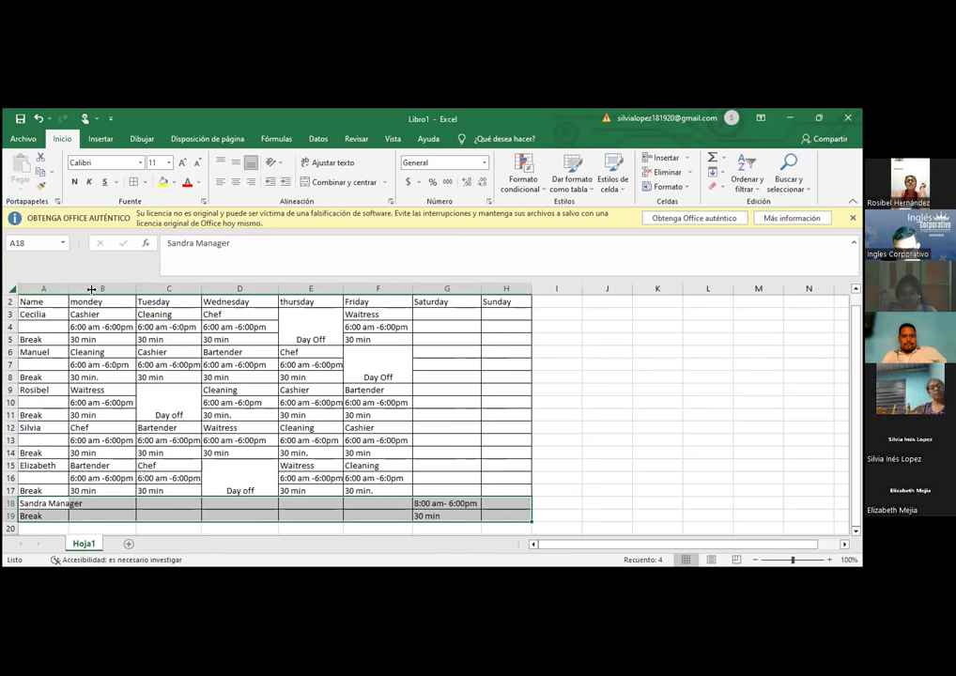
drag(91, 290, 93, 290)
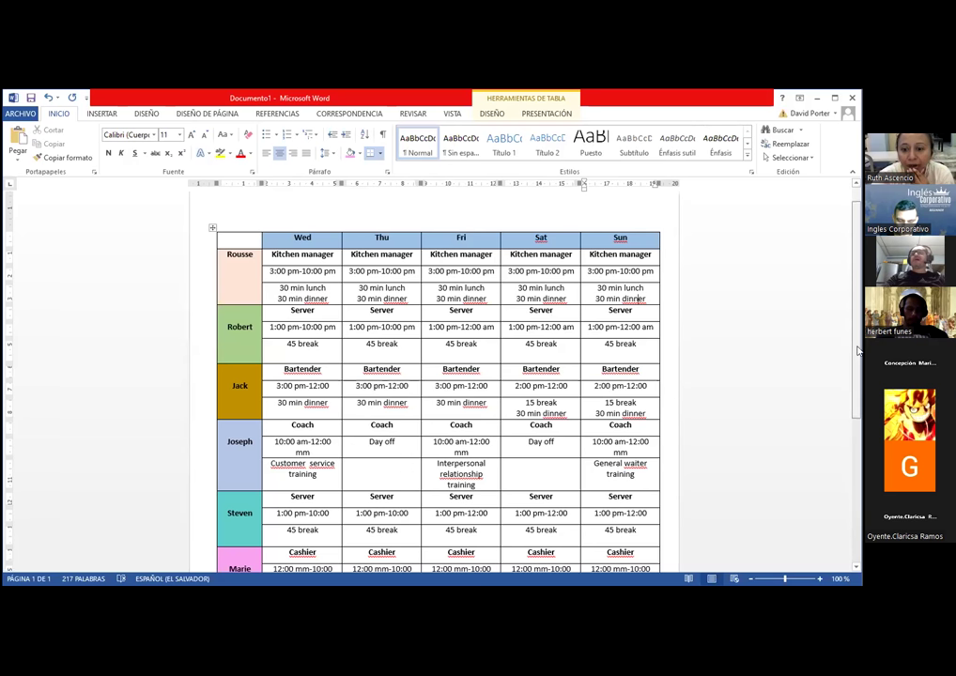
In the Word schedule, correct "1 hours lunch" to "1 hour lunch" in all five Cashier break cells, Wed to Sun.
scroll(669, 447, down, 2)
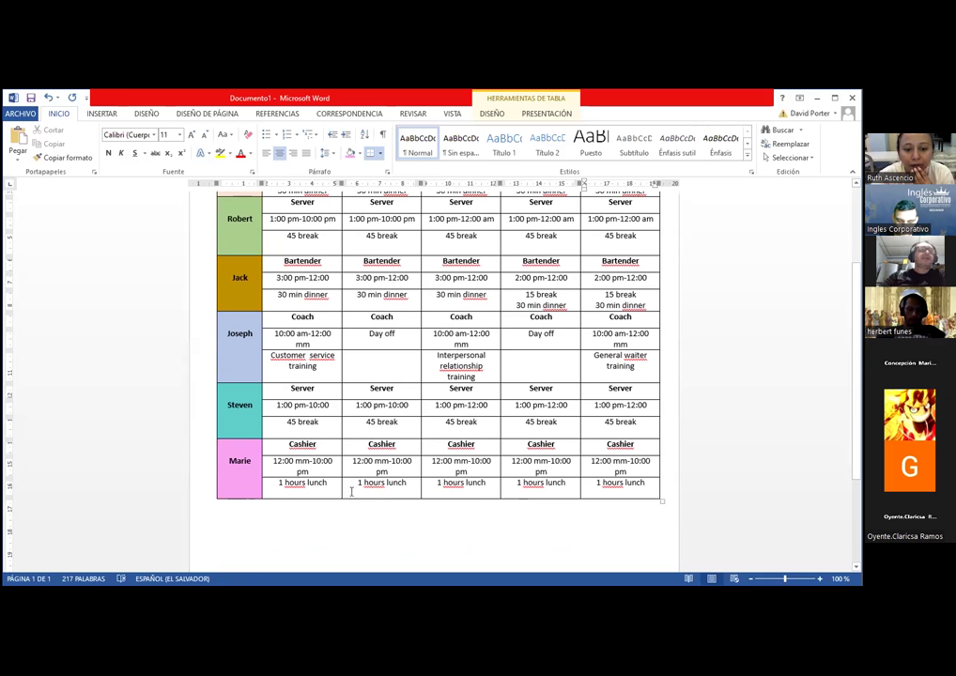
click(305, 481)
key(BackSpace)
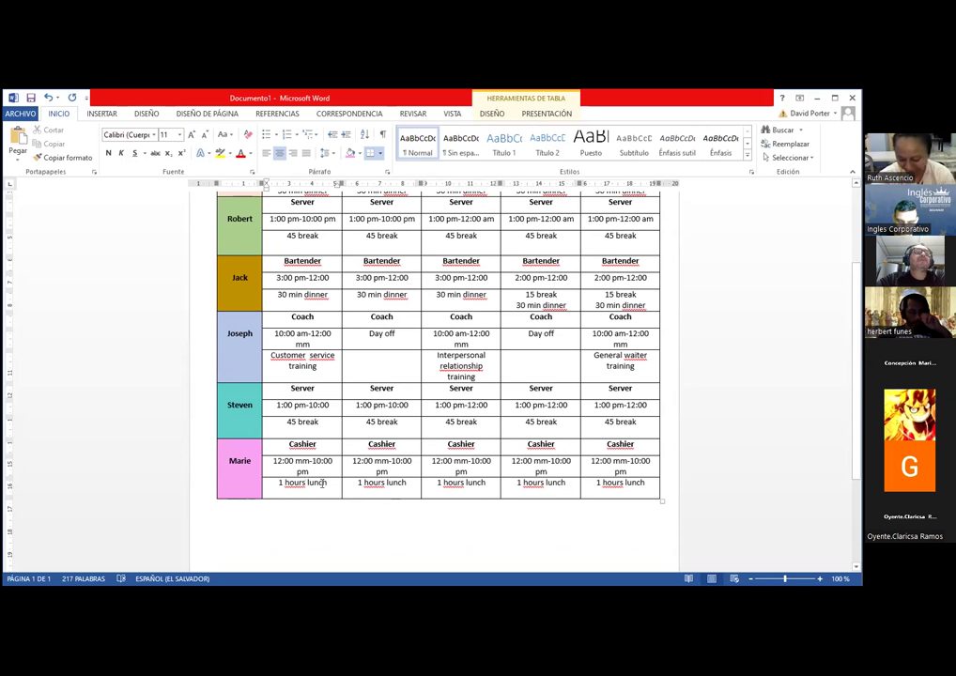
click(384, 481)
key(BackSpace)
click(466, 481)
key(BackSpace)
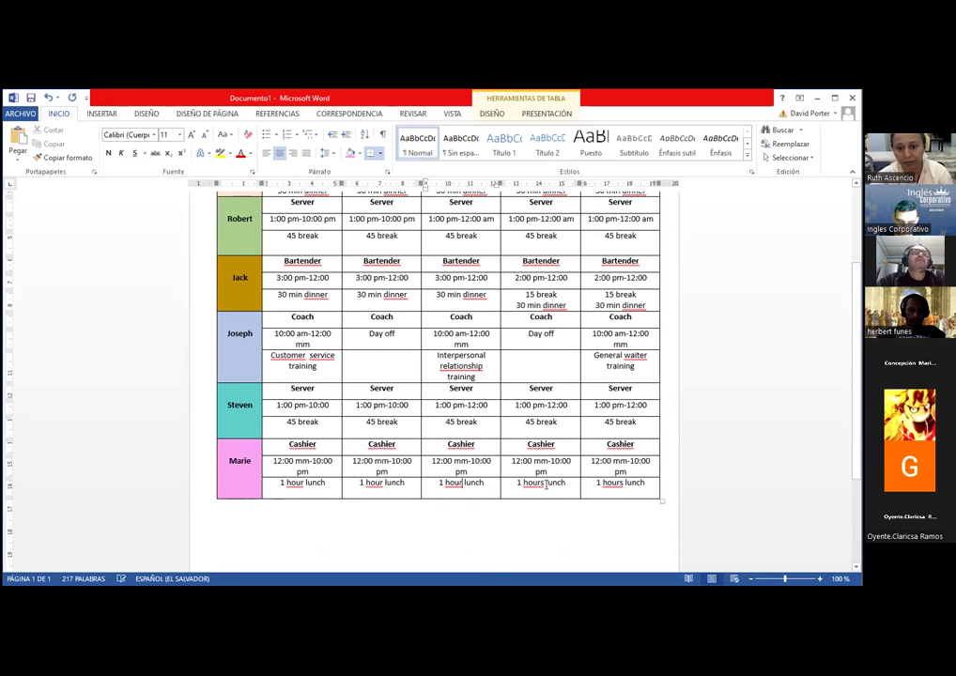
click(543, 482)
key(BackSpace)
click(623, 483)
key(BackSpace)
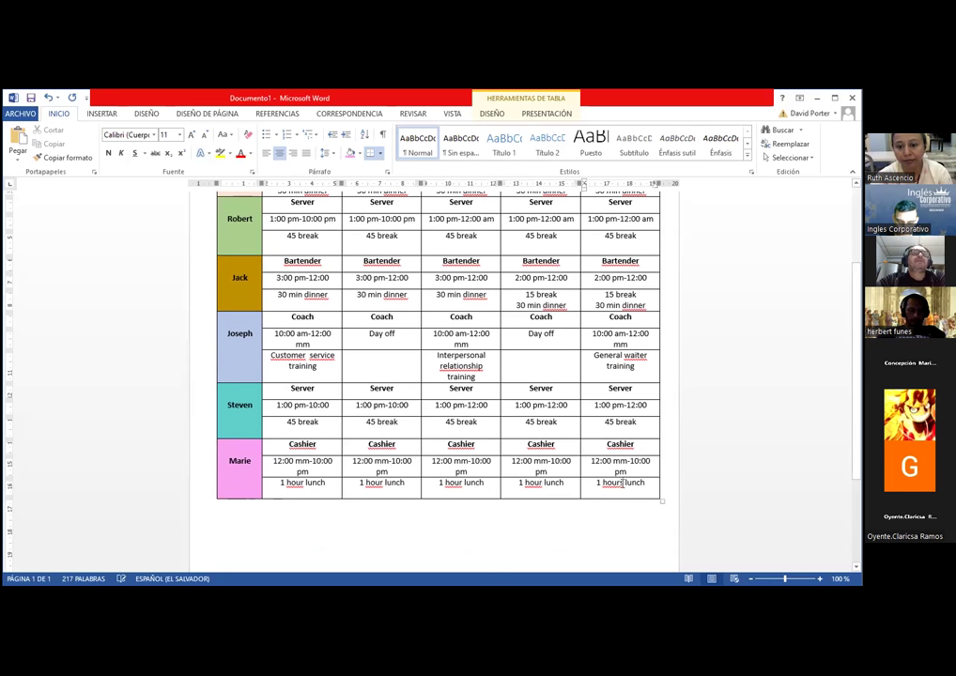
Replace "lunch" with "dinner" in the Cashier's Wednesday break cell so it reads "1 hour dinner".
click(325, 481)
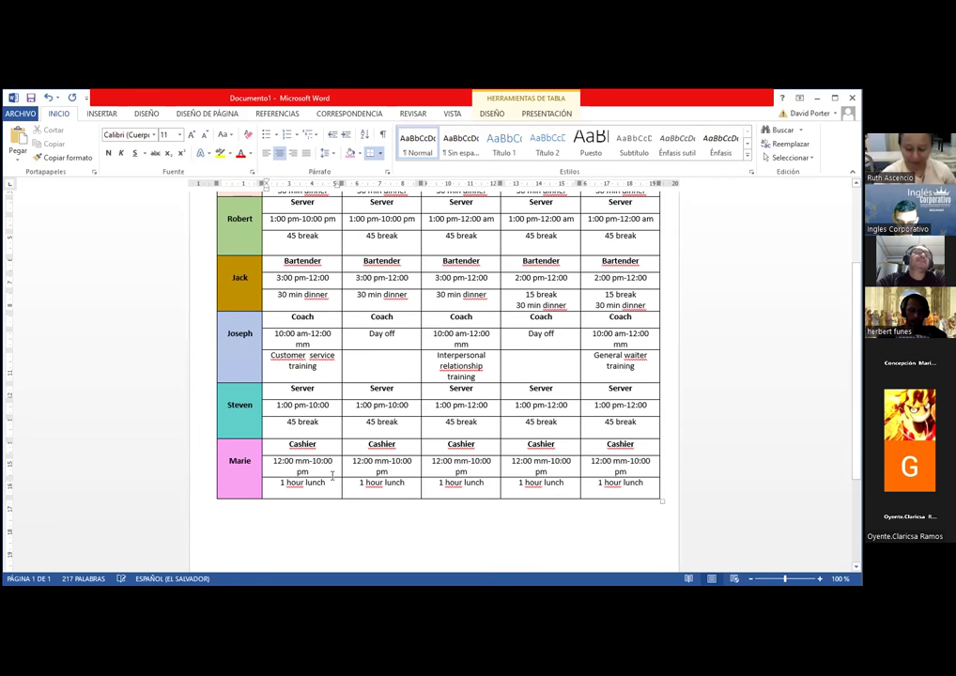
key(BackSpace)
key(BackSpace)
key(BackSpace)
key(BackSpace)
key(BackSpace)
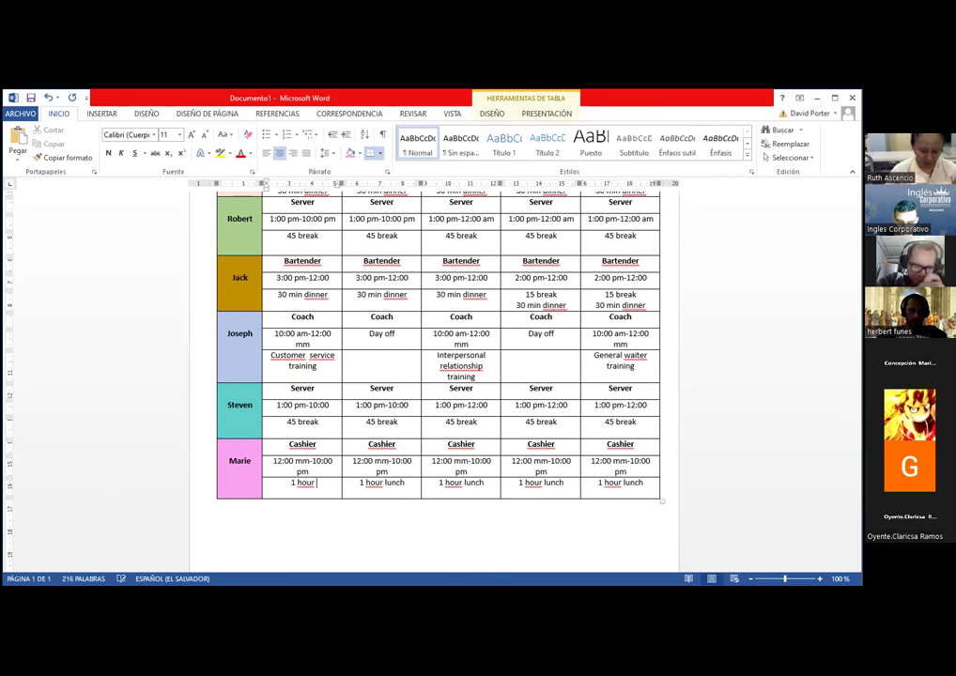
text(dinner)
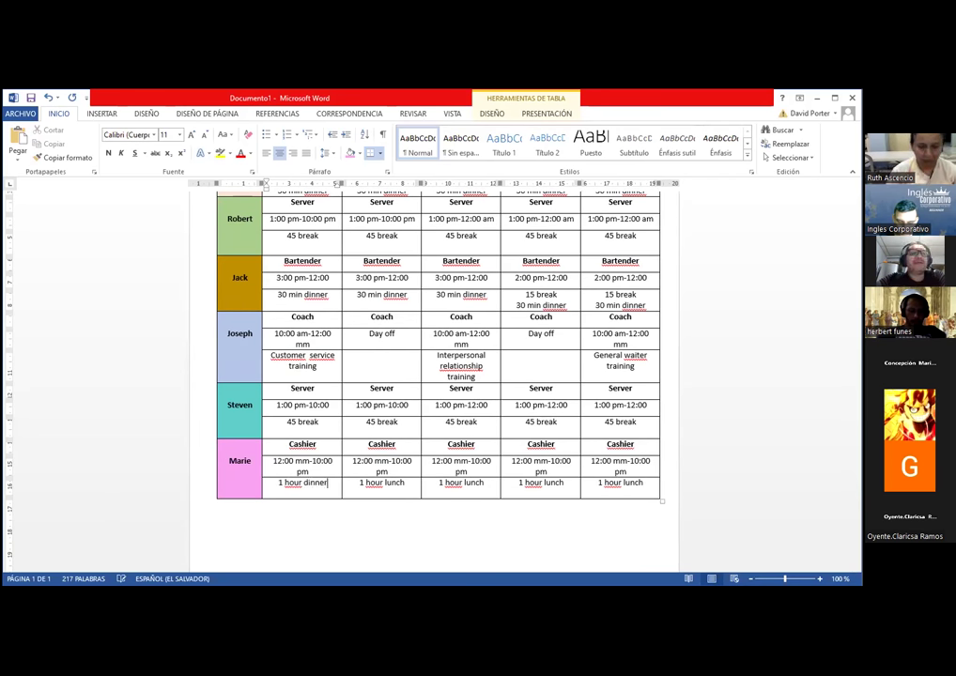
Copy "dinner" from the Cashier's Wednesday break cell and paste it in place of "lunch" in the Thursday cell.
drag(329, 484, 304, 485)
key(ctrl+c)
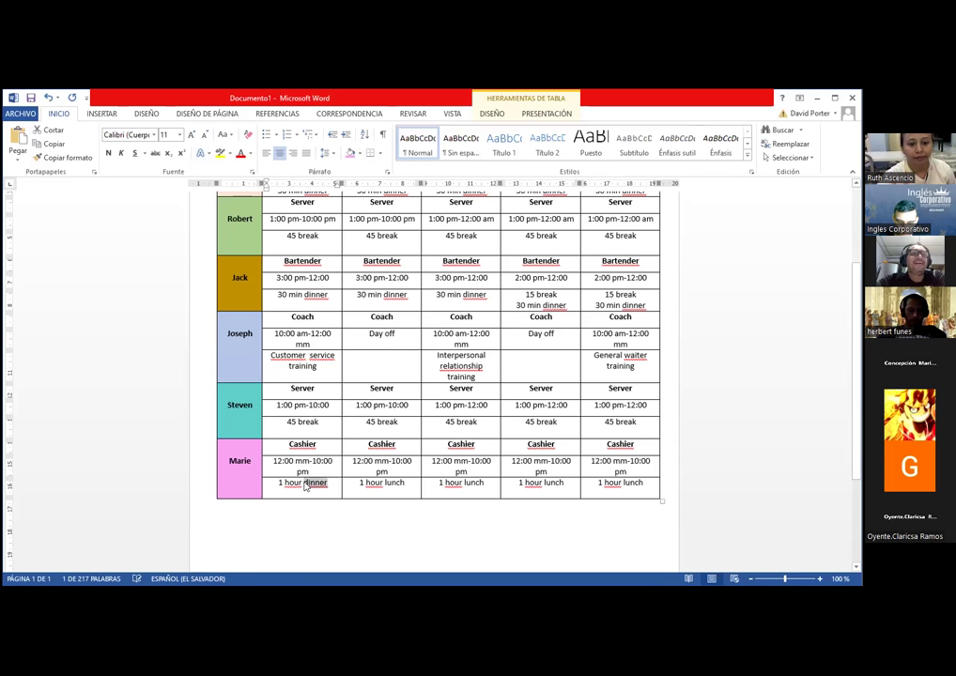
right_click(306, 484)
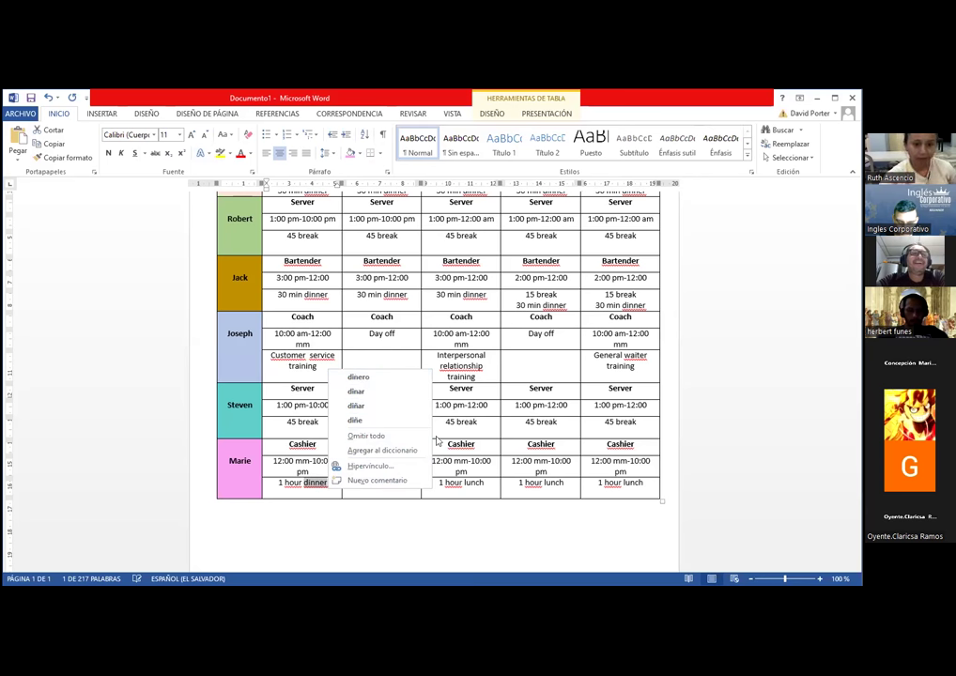
key(Escape)
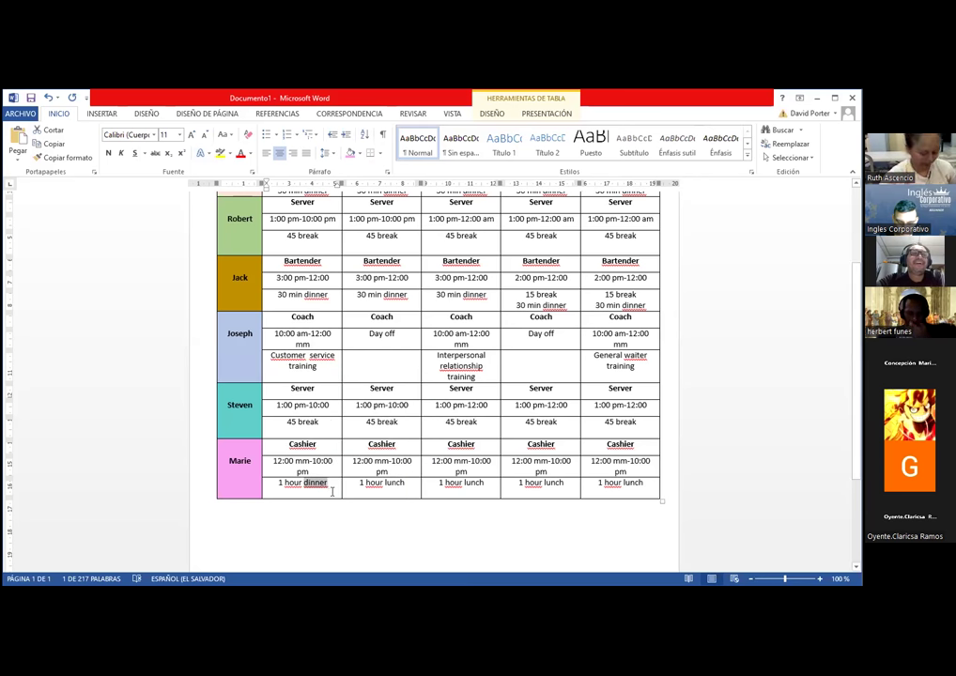
double_click(396, 485)
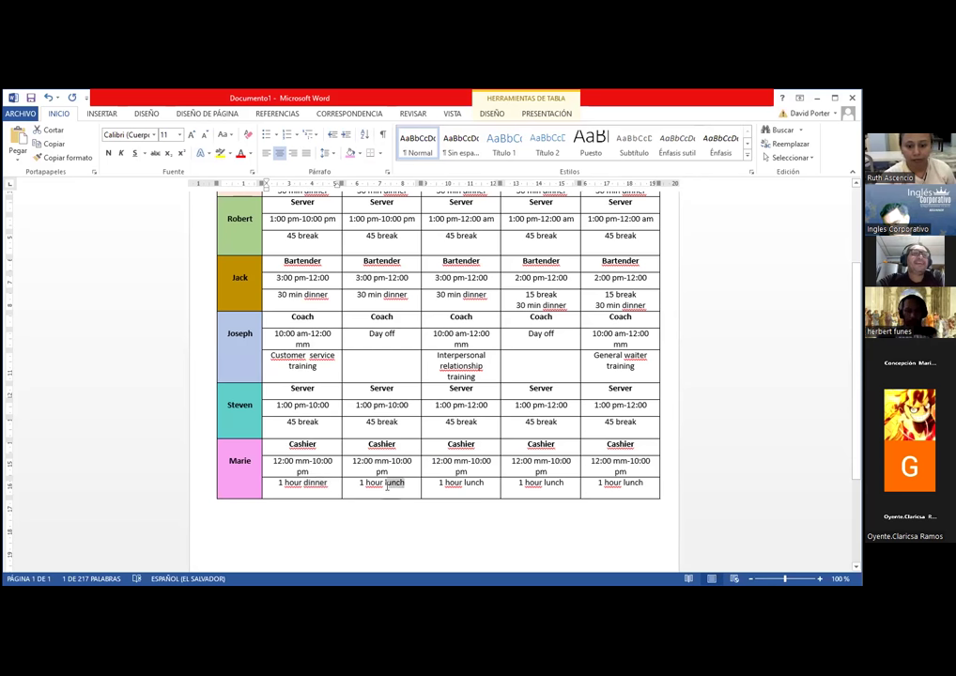
click(401, 485)
drag(401, 485, 386, 486)
key(BackSpace)
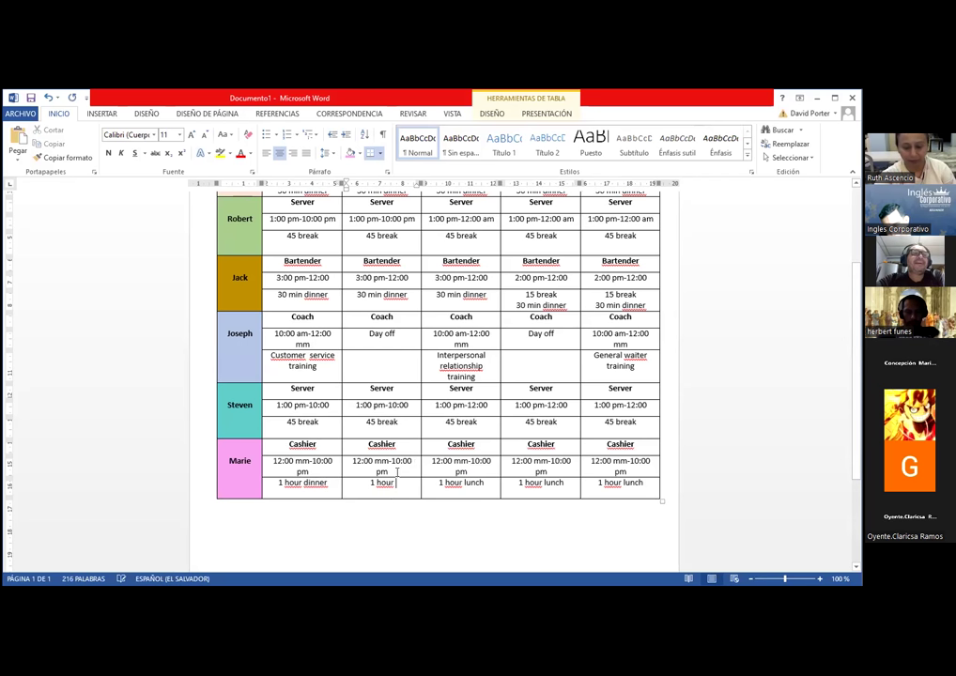
key(ctrl+v)
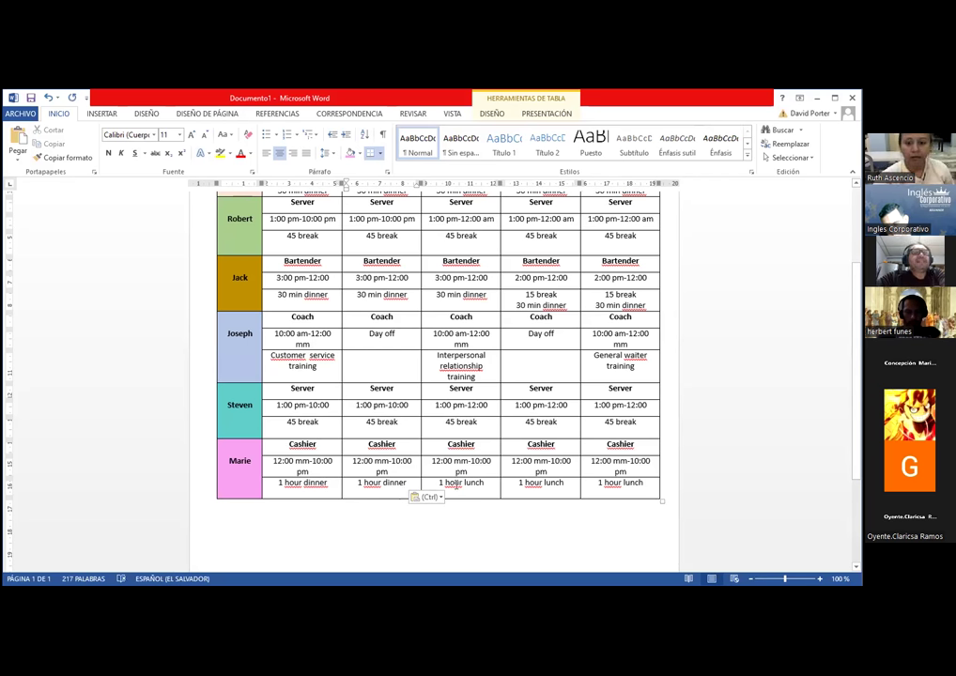
Replace "lunch" with the copied "dinner" in the Cashier's Friday, Saturday and Sunday break cells so each reads "1 hour dinner".
drag(485, 483, 461, 483)
key(BackSpace)
key(ctrl+v)
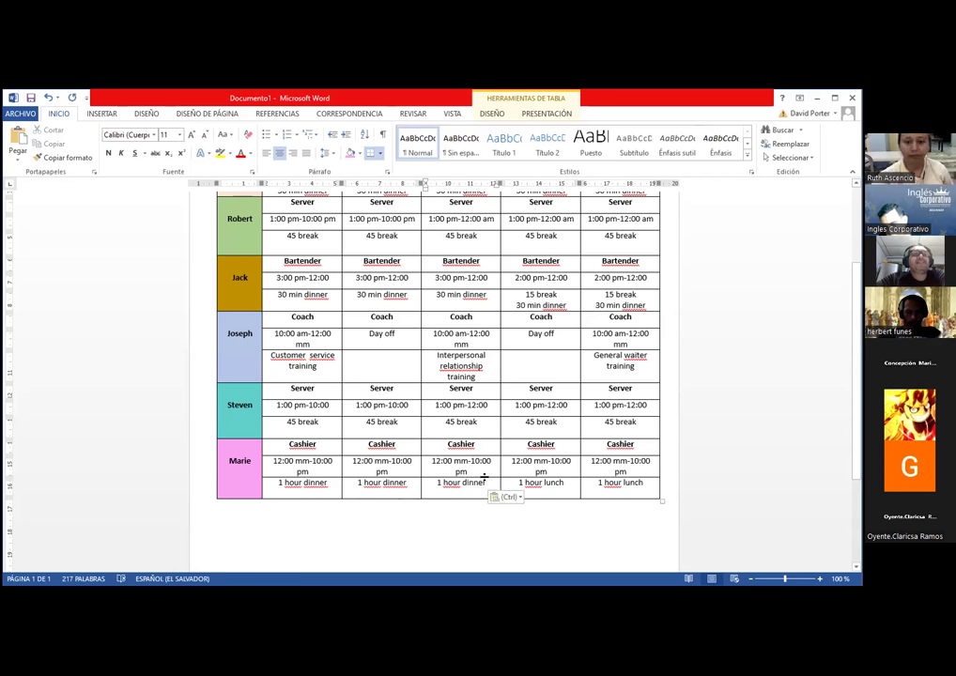
drag(564, 482, 545, 483)
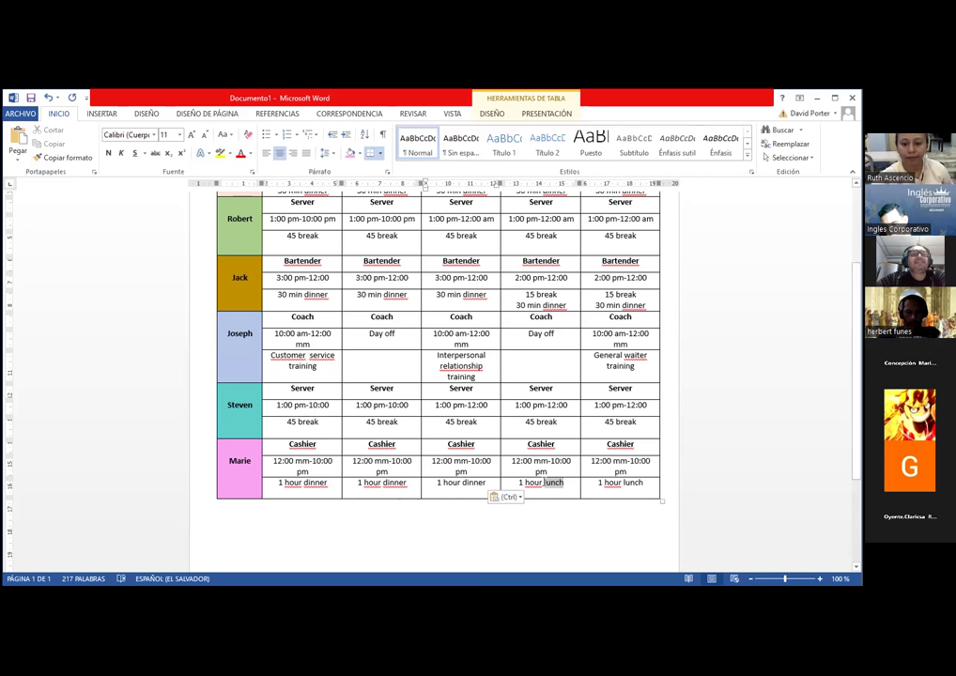
key(ctrl+v)
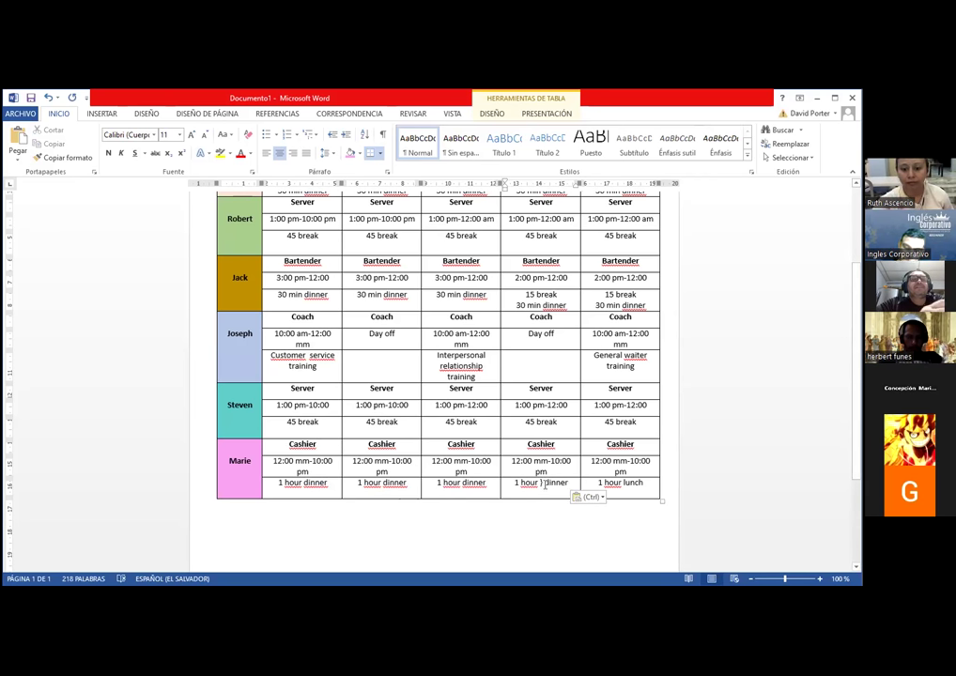
click(541, 482)
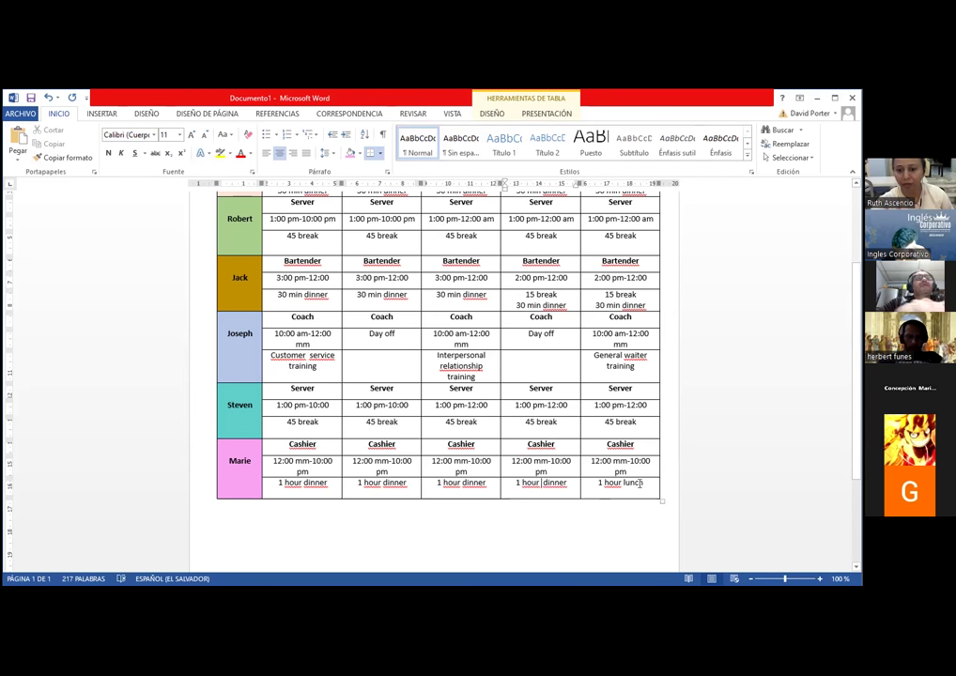
drag(645, 482, 621, 487)
key(BackSpace)
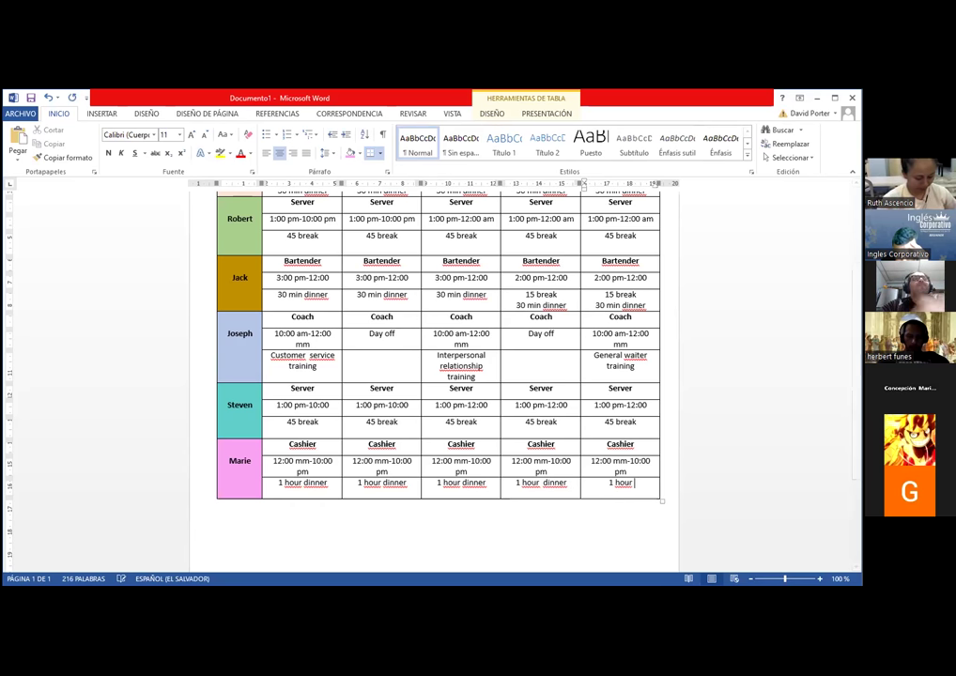
text(v)
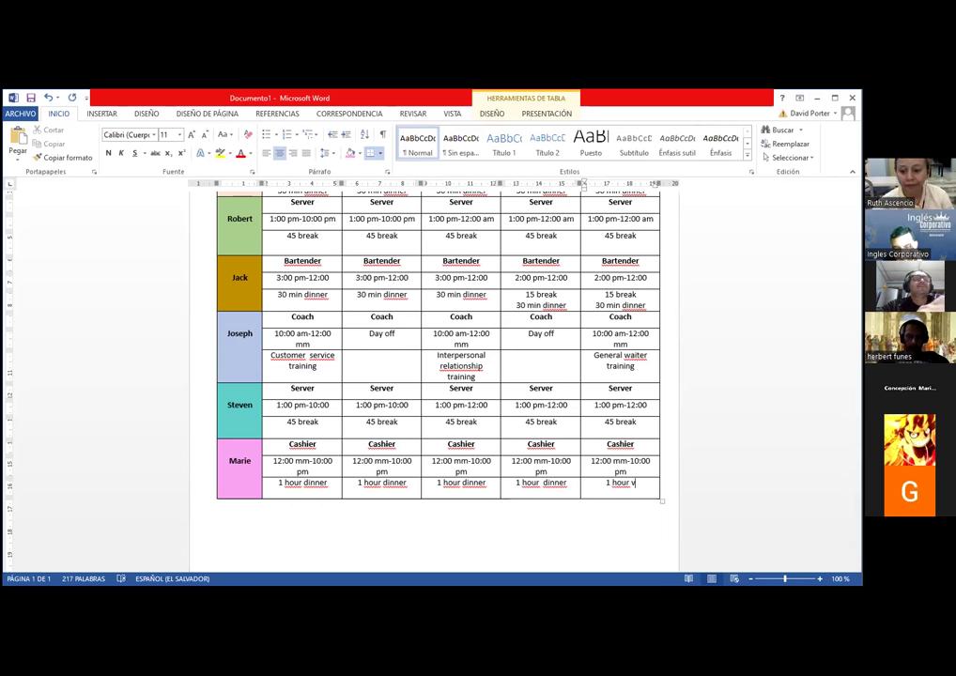
key(BackSpace)
key(ctrl+v)
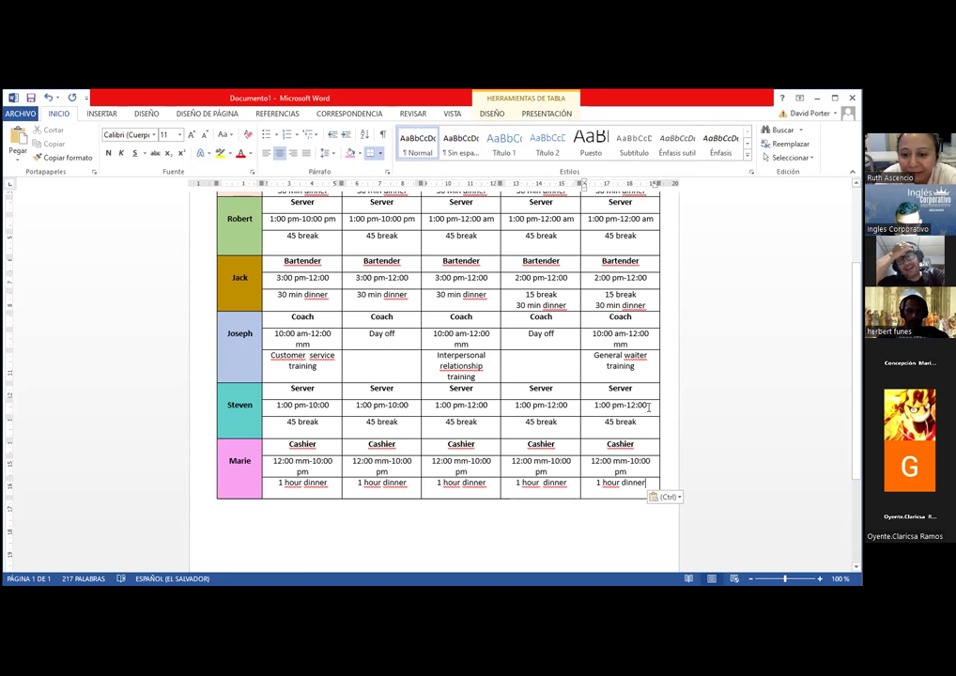
Add "pm" to the end time of all five shift cells, Wed to Sun, for the Server listed below the Coach.
click(332, 406)
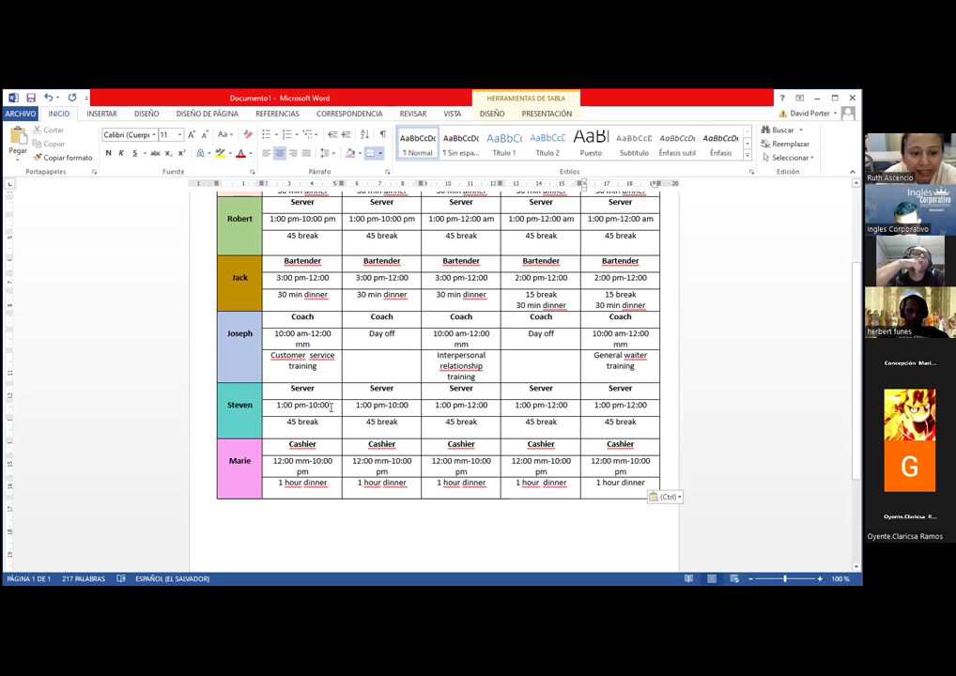
text(pm)
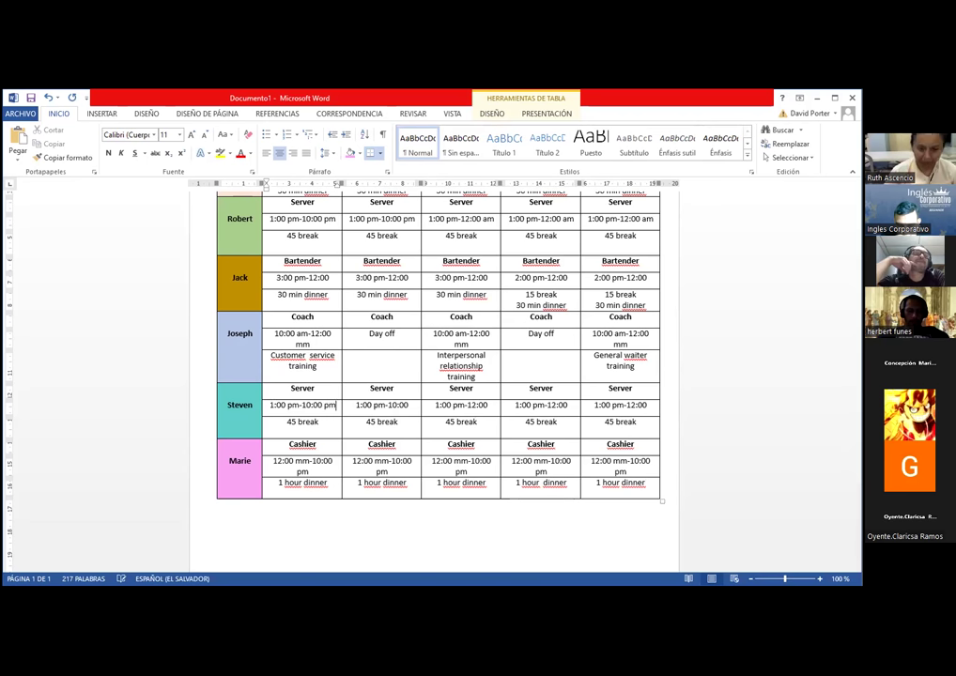
click(410, 405)
text(pm)
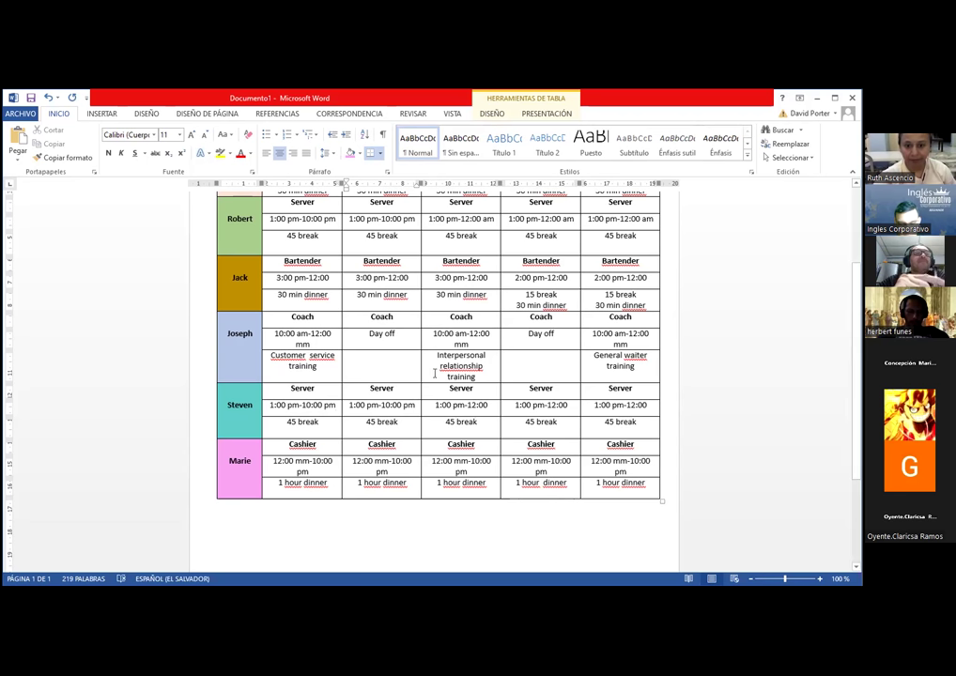
click(489, 405)
text(pm)
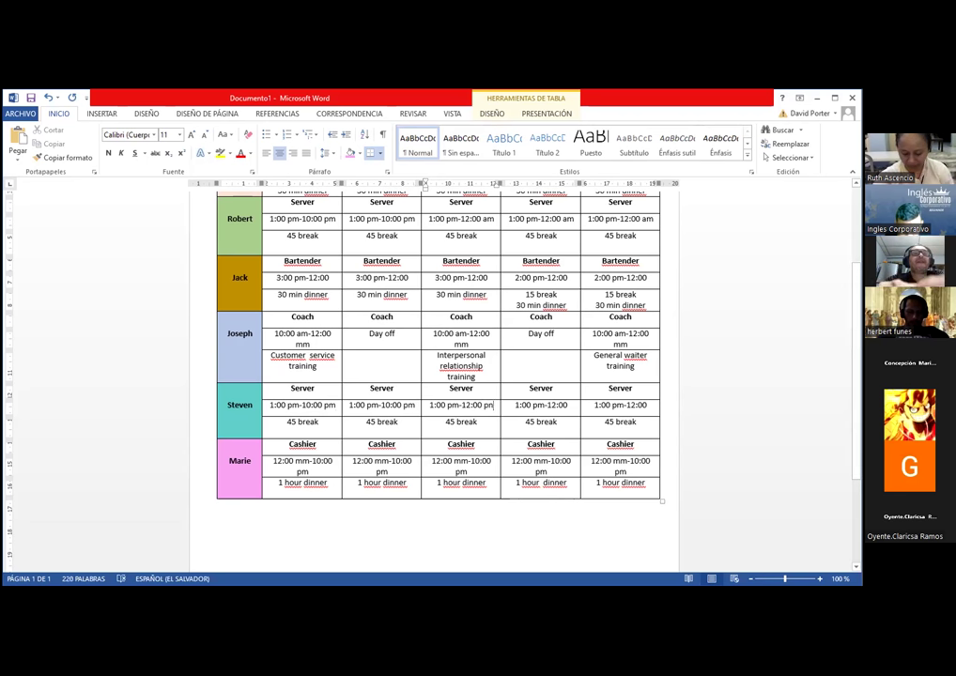
click(571, 406)
text(pm)
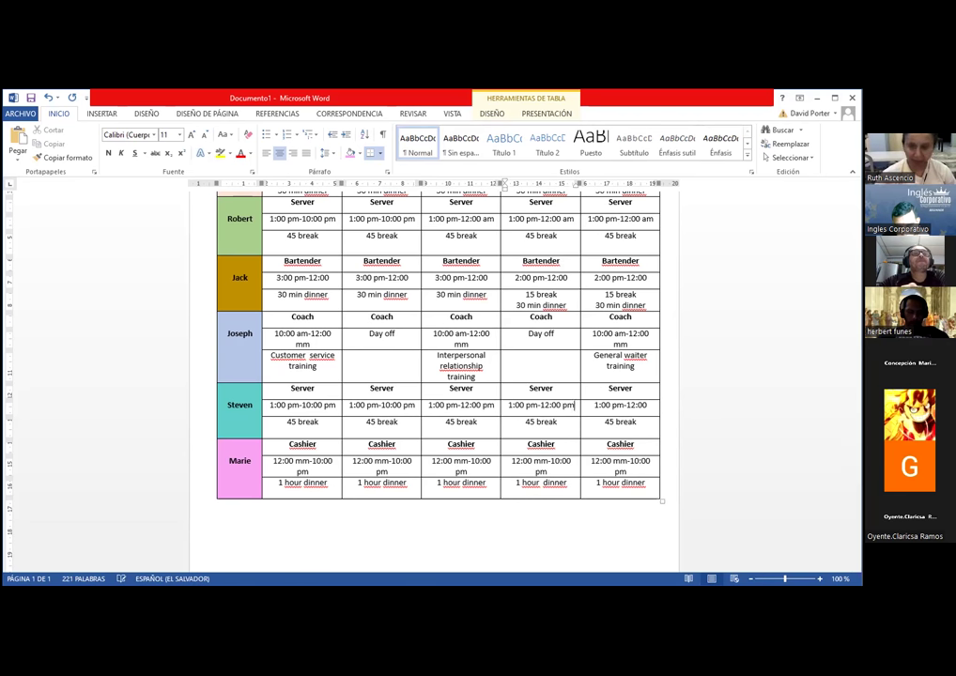
click(647, 406)
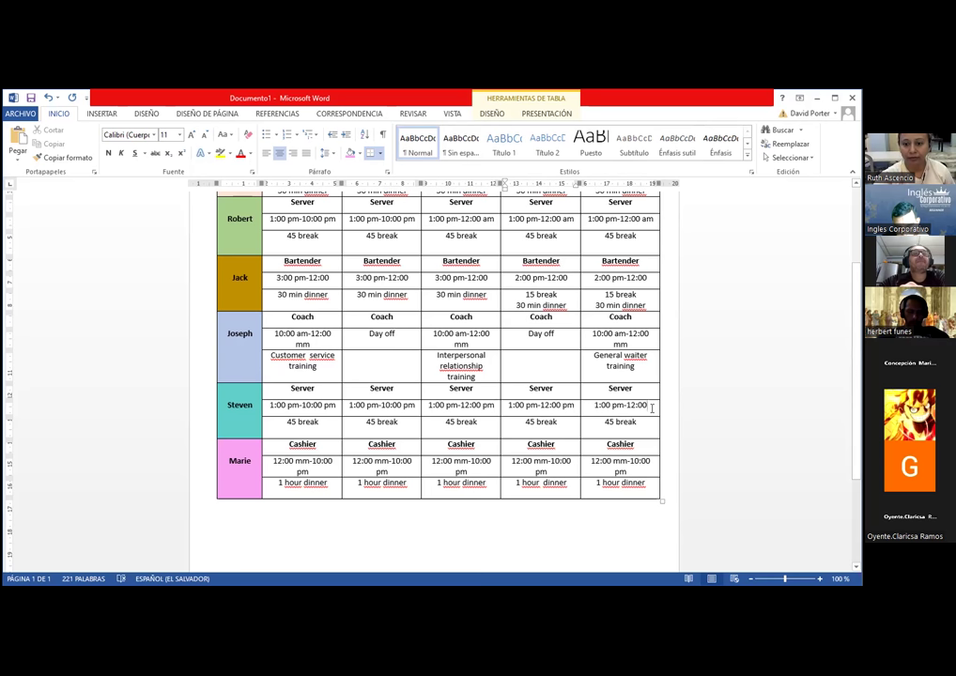
text(pm)
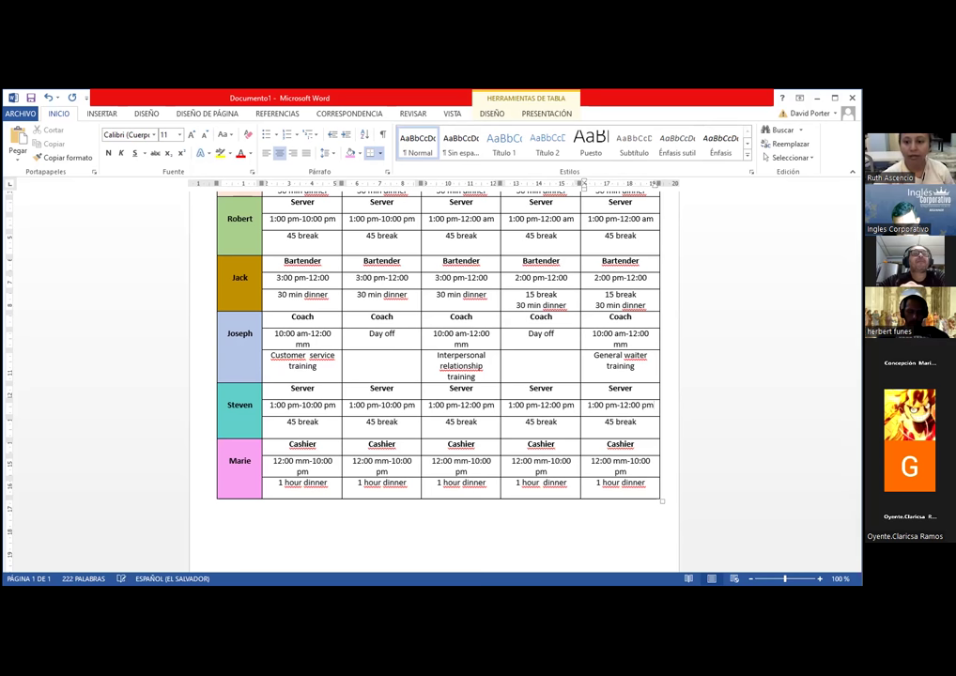
Delete the "30 min lunch" line from the Kitchen manager's five break cells, Wed to Sun, keeping only "30 min dinner".
scroll(730, 242, up, 1)
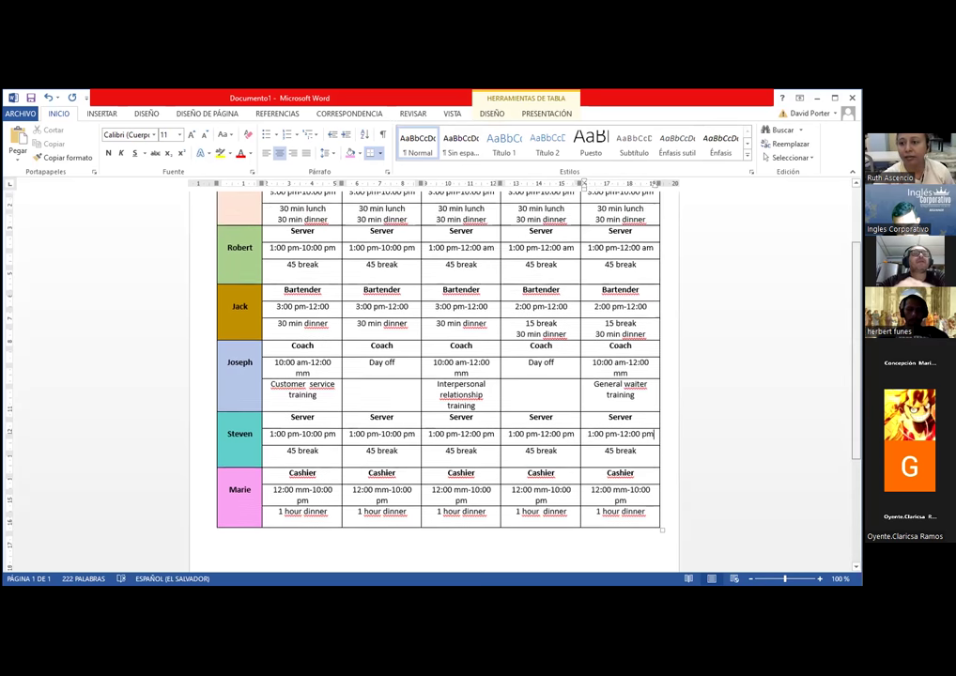
scroll(719, 242, up, 3)
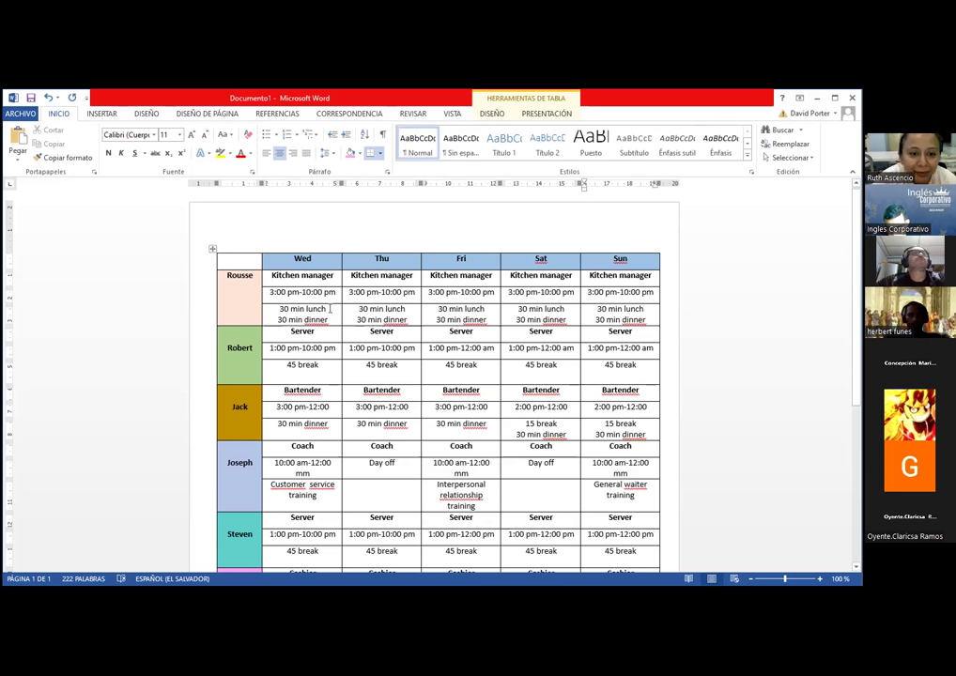
drag(330, 307, 268, 313)
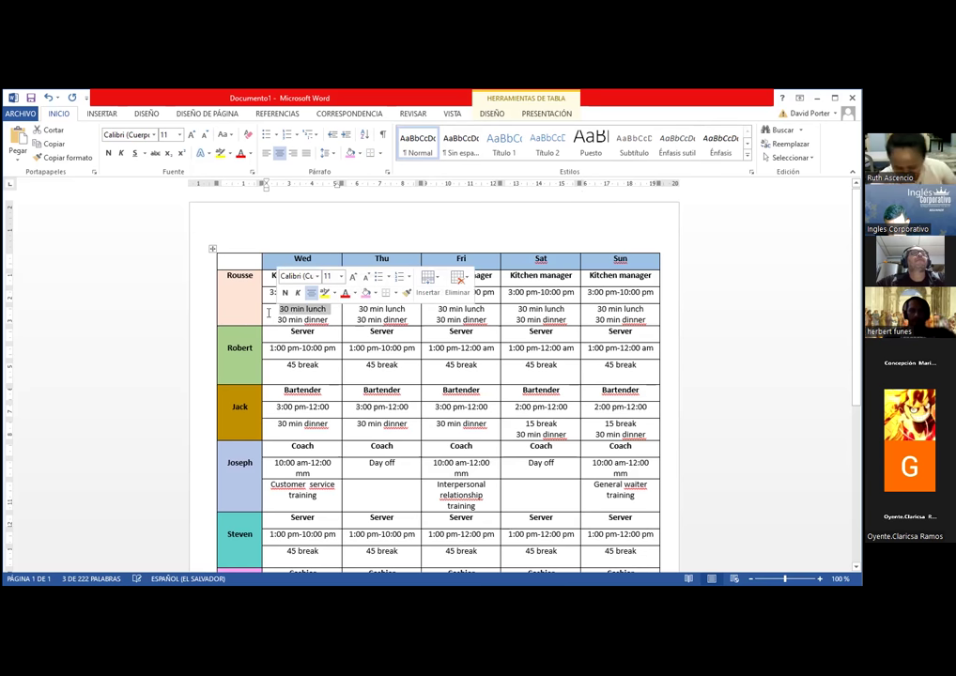
key(Delete)
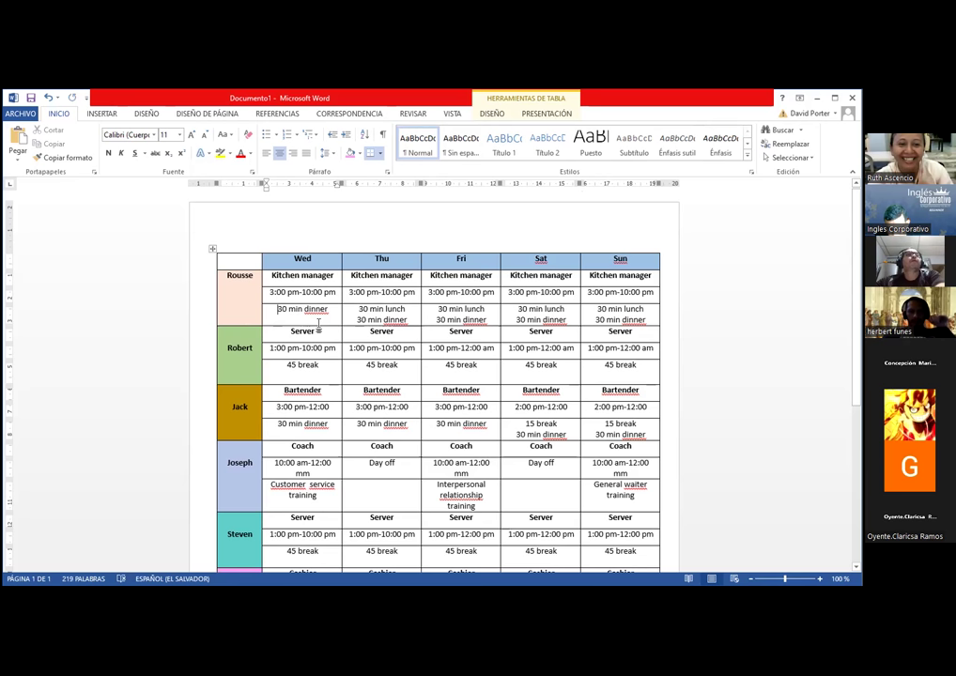
drag(407, 309, 358, 309)
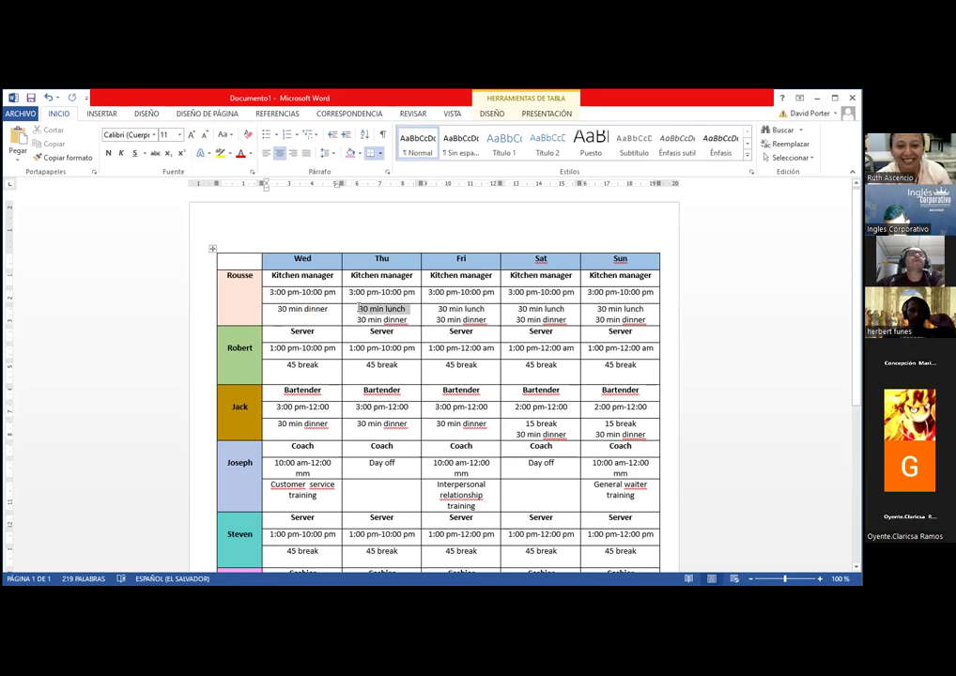
key(Delete)
drag(488, 308, 437, 308)
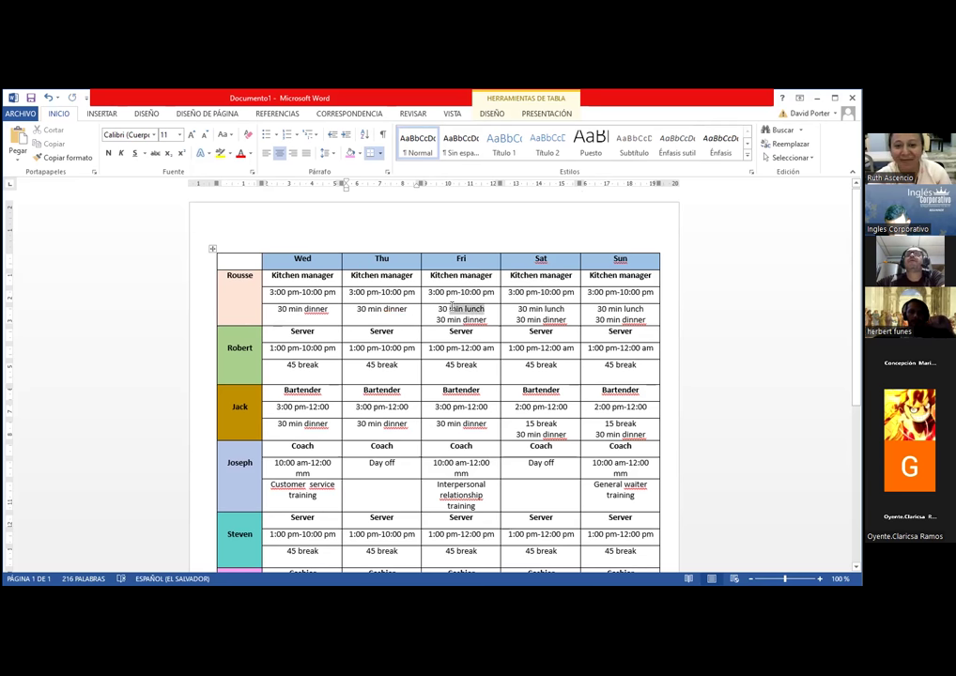
key(BackSpace)
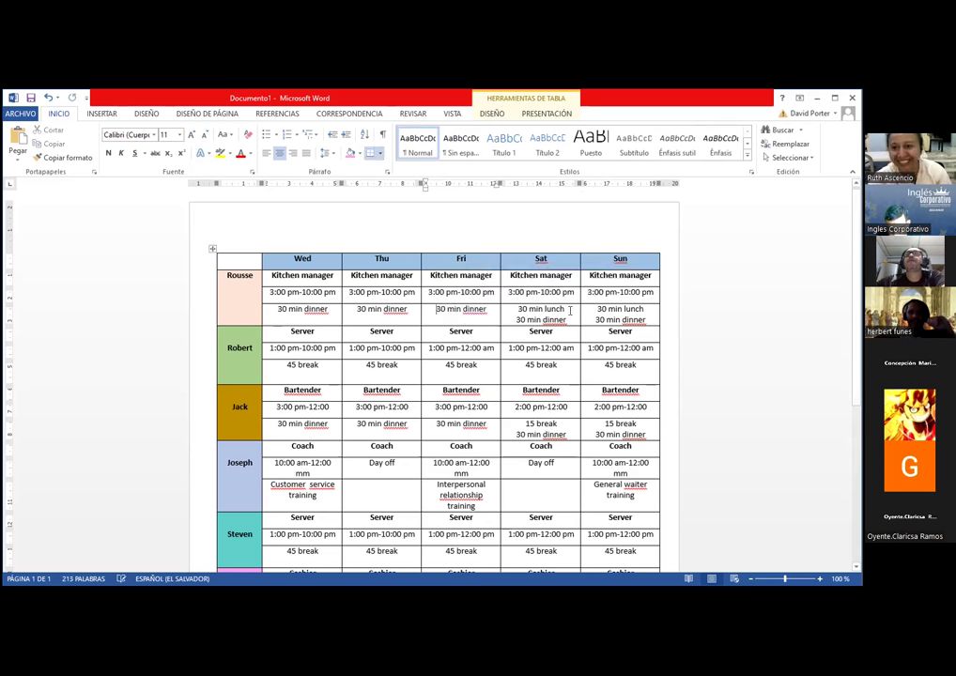
drag(568, 309, 515, 313)
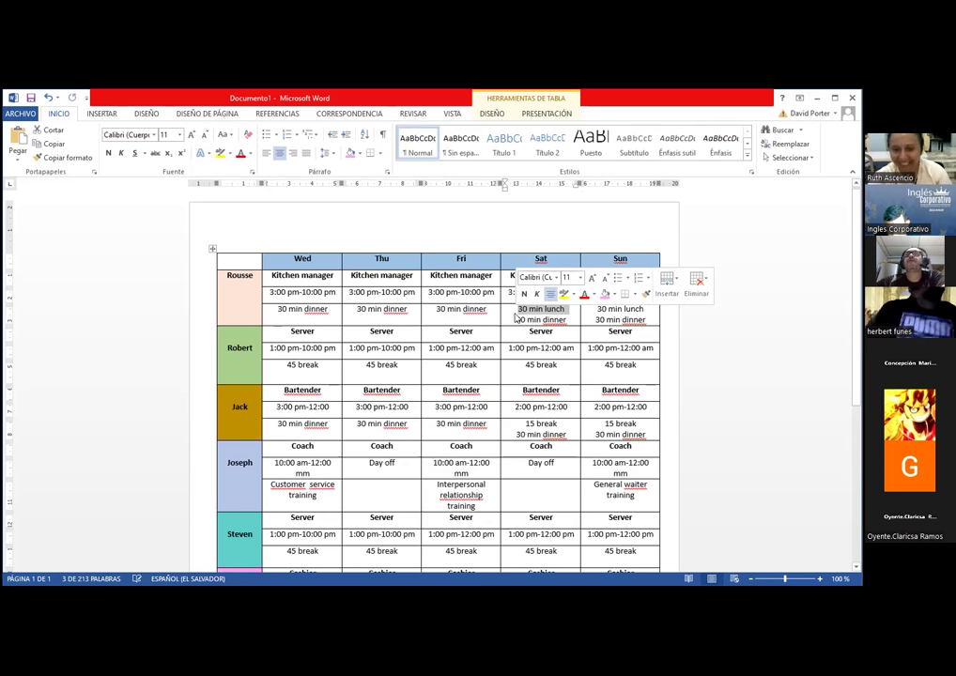
key(BackSpace)
drag(646, 309, 589, 308)
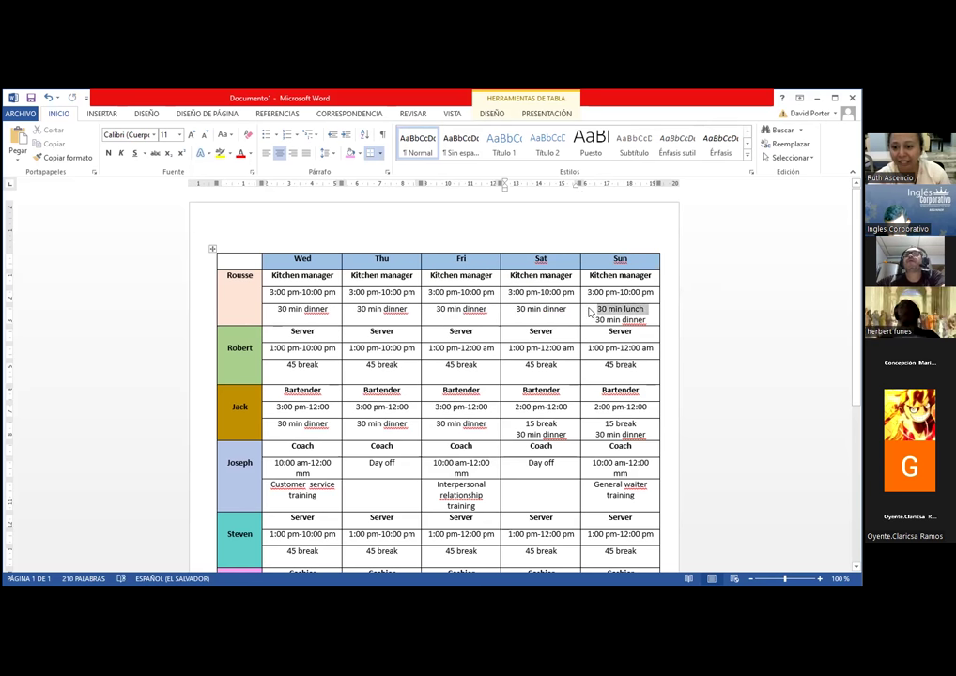
key(BackSpace)
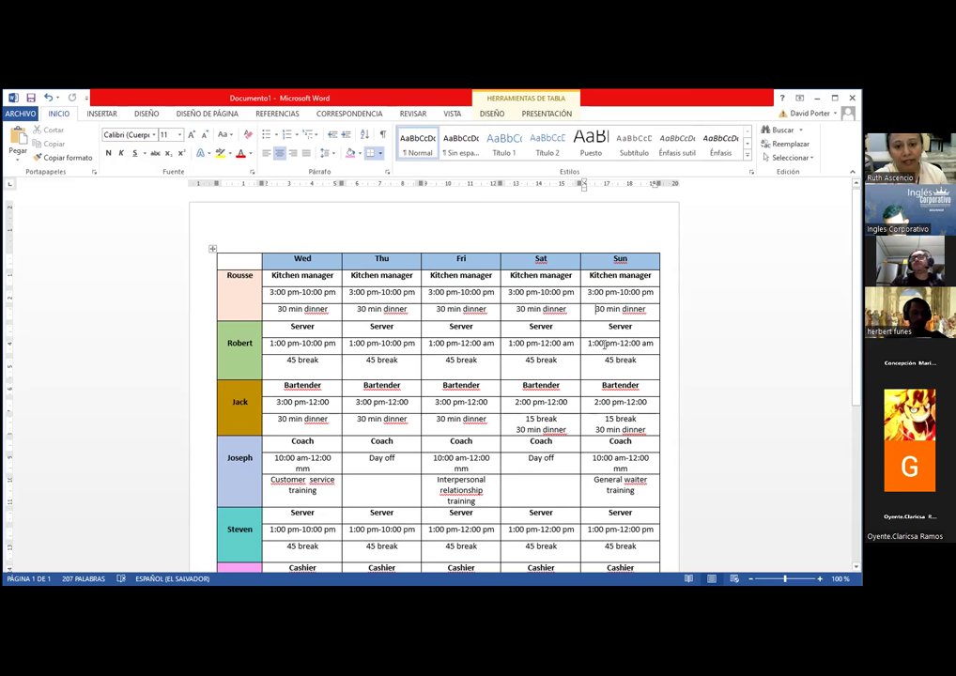
Remove the blank line under "45 break" in the Wednesday break cell of the Server listed above the Bartender.
mouse_move(212, 339)
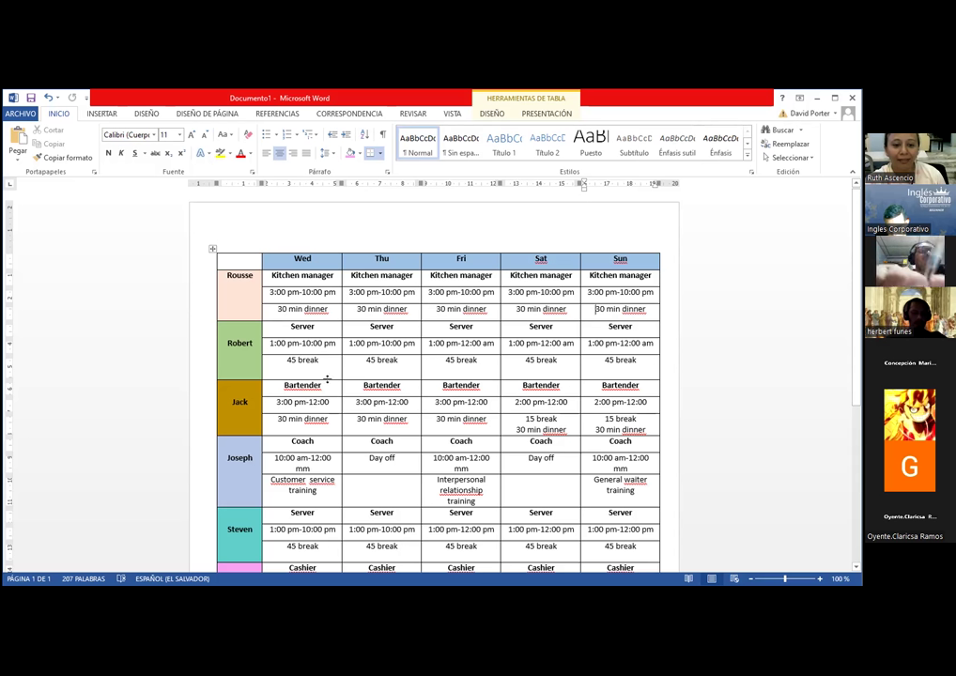
click(299, 369)
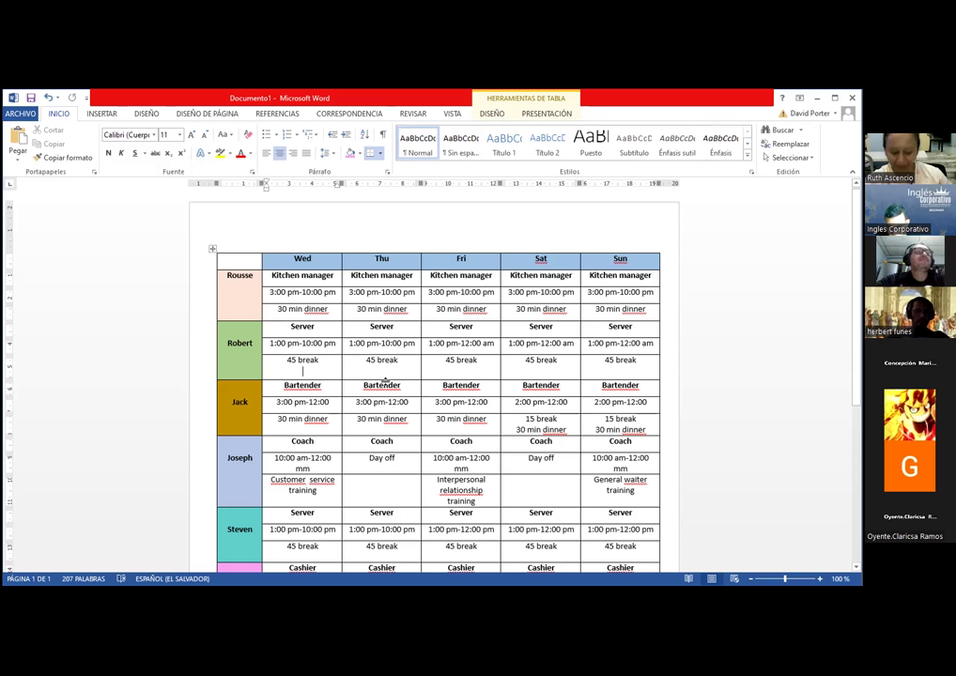
key(Up)
key(BackSpace)
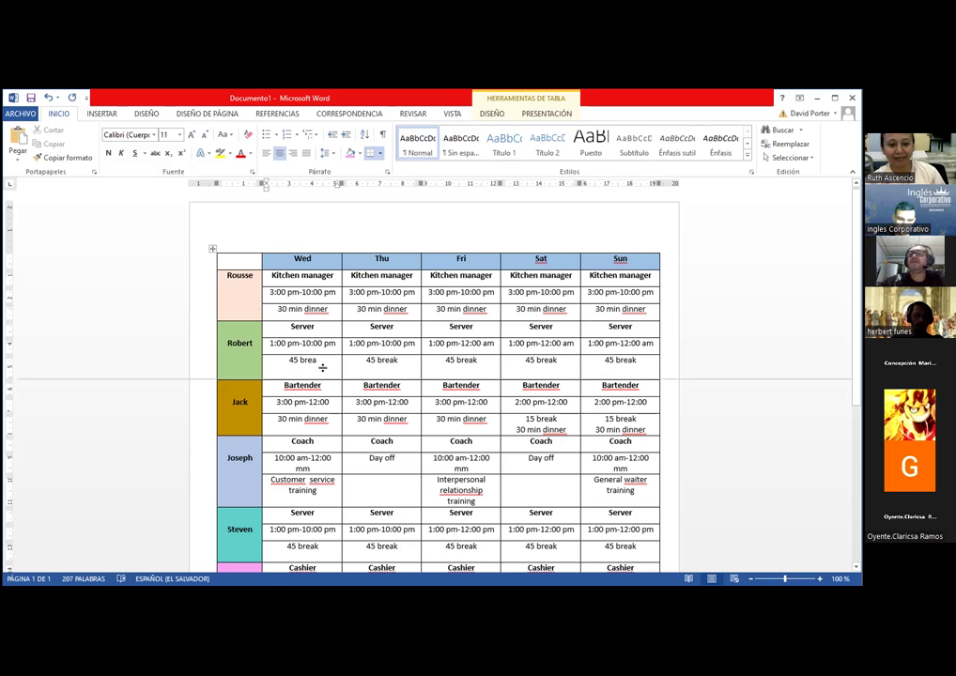
key(Delete)
text(k)
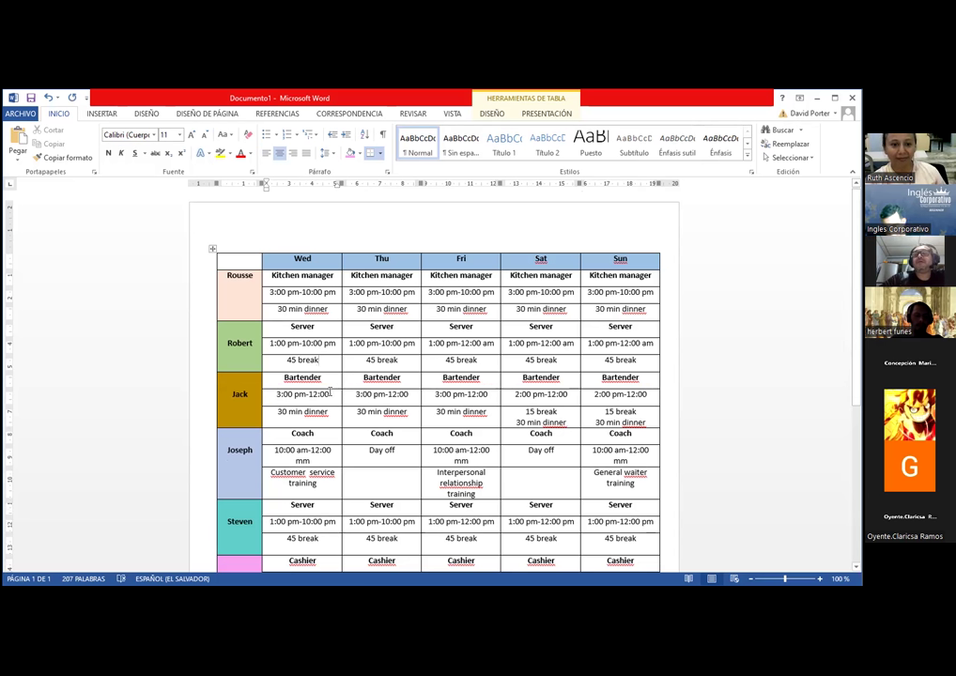
Add "am" after the 12:00 end time in all five of the Bartender's shift cells, Wed to Sun.
click(330, 395)
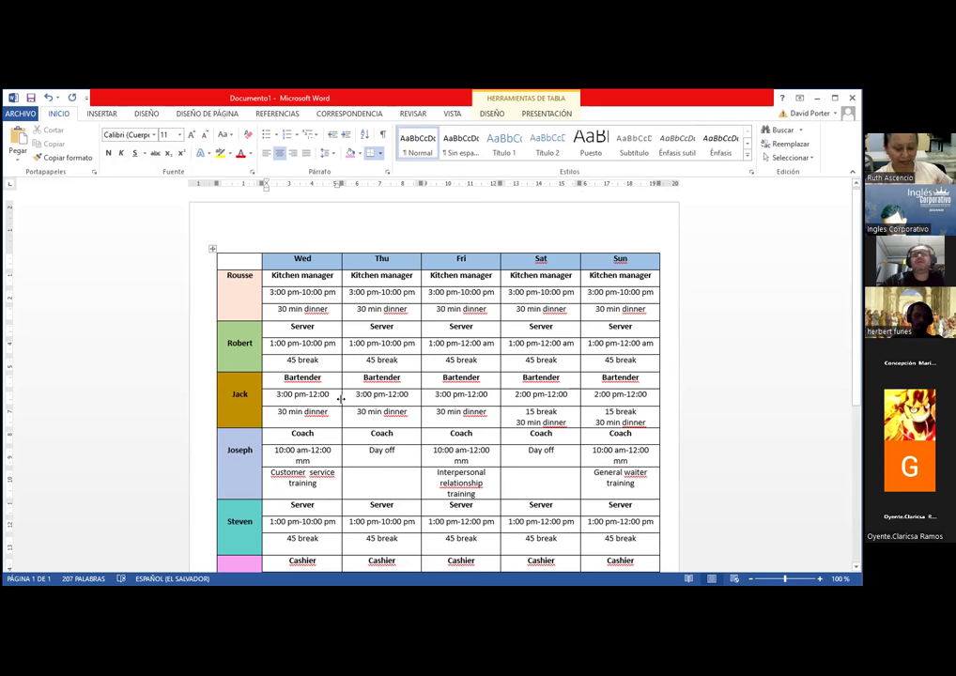
text(am)
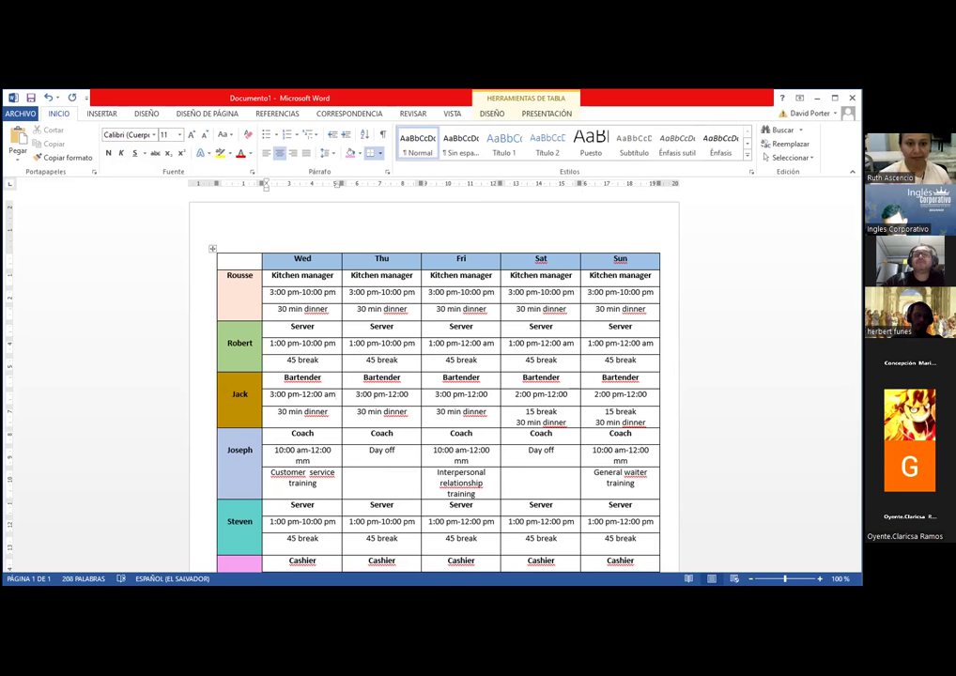
click(414, 398)
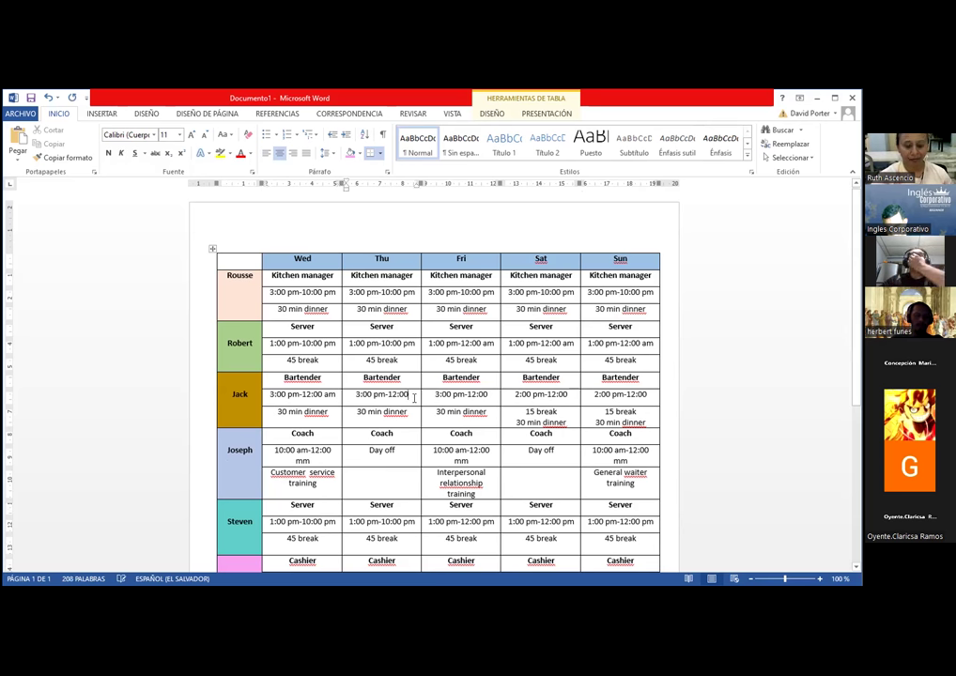
text(am)
click(488, 394)
text(am)
click(568, 394)
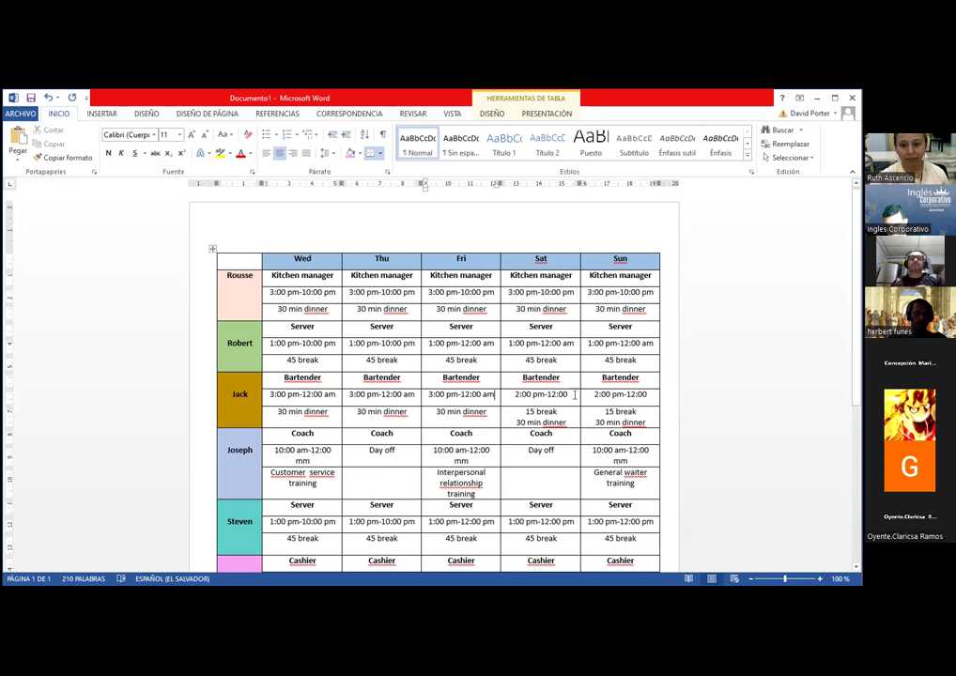
text(am)
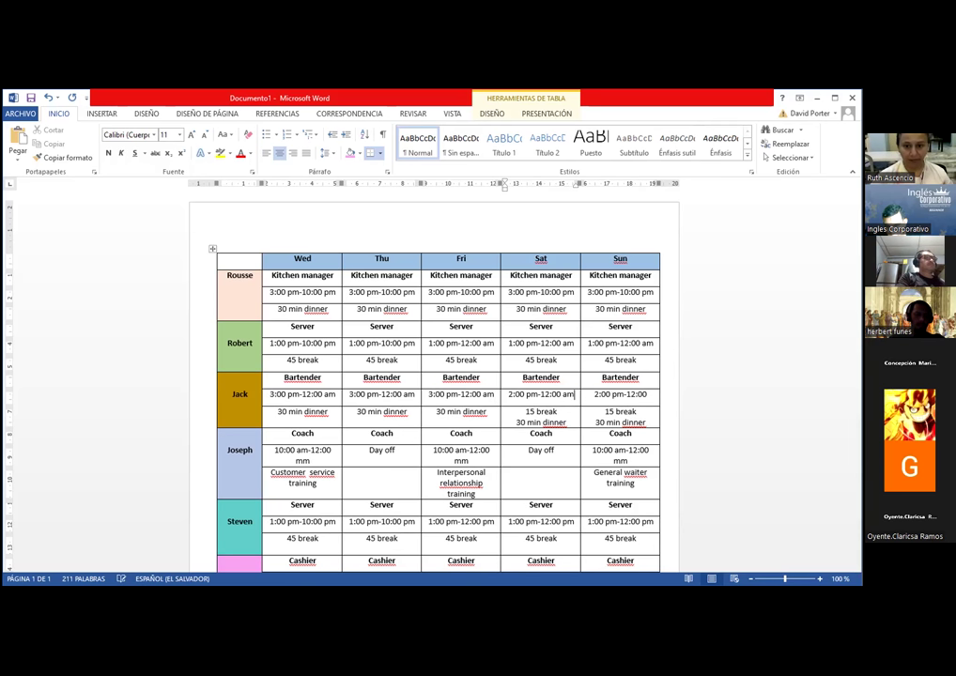
click(648, 394)
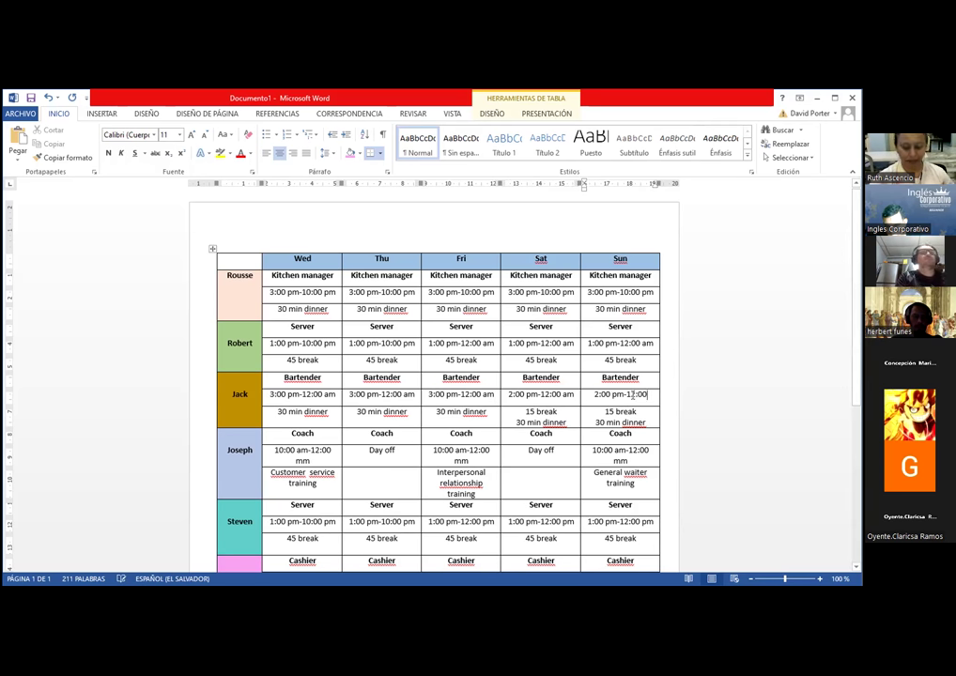
text(am)
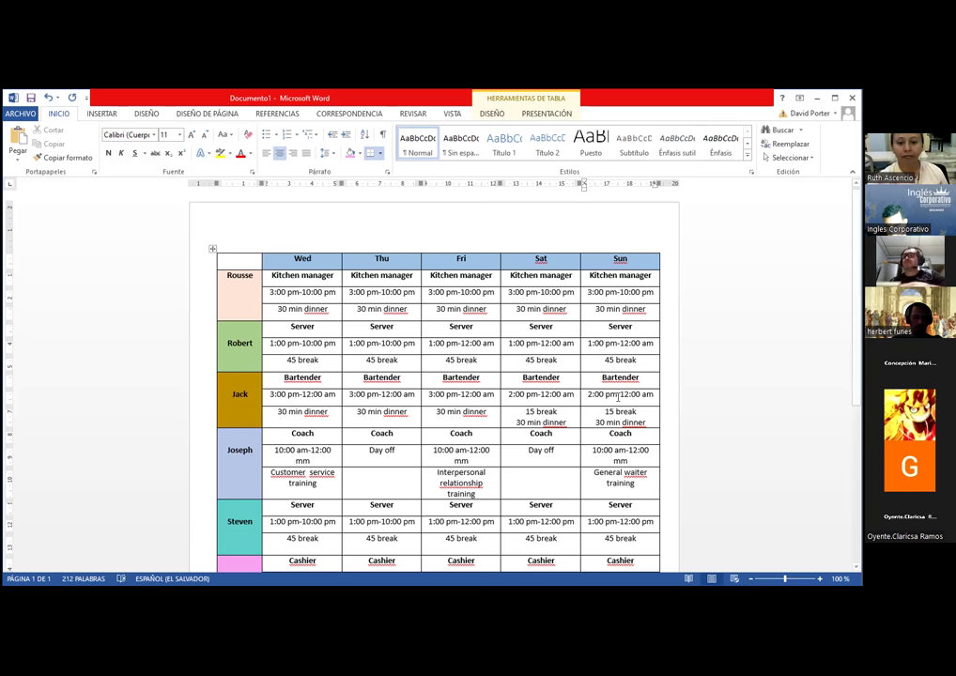
Have the spell checker ignore all occurrences of "dinner" and "Bartender" in the schedule table.
right_click(324, 311)
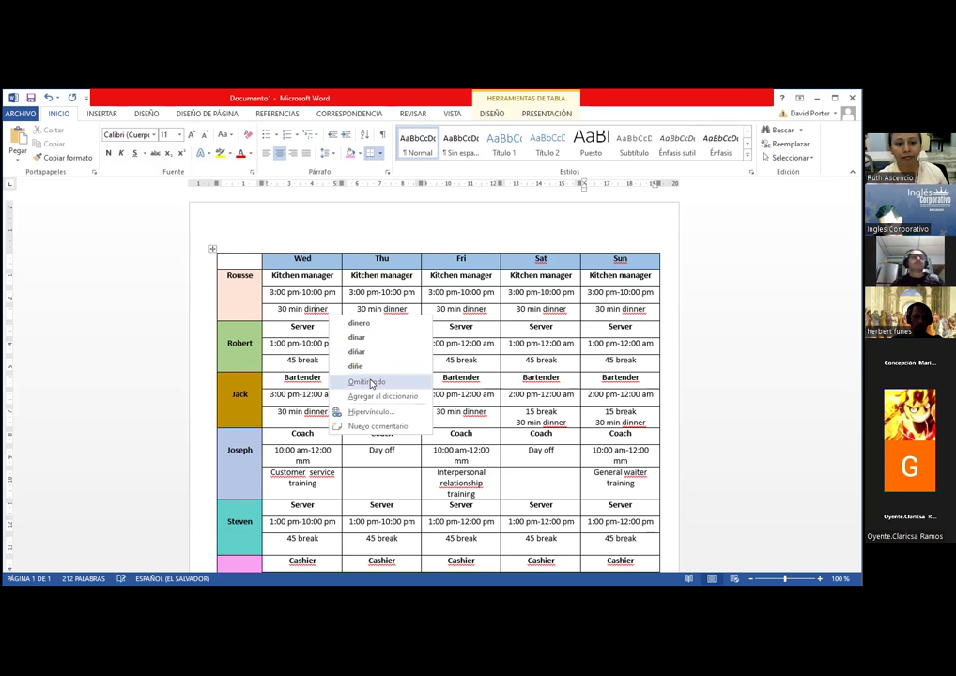
click(367, 381)
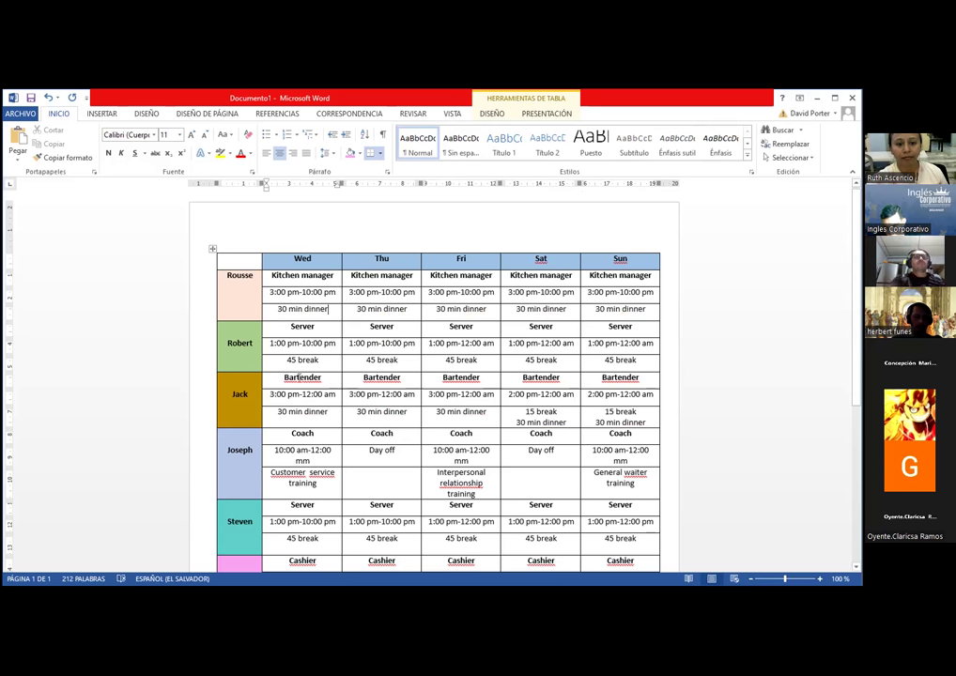
right_click(333, 384)
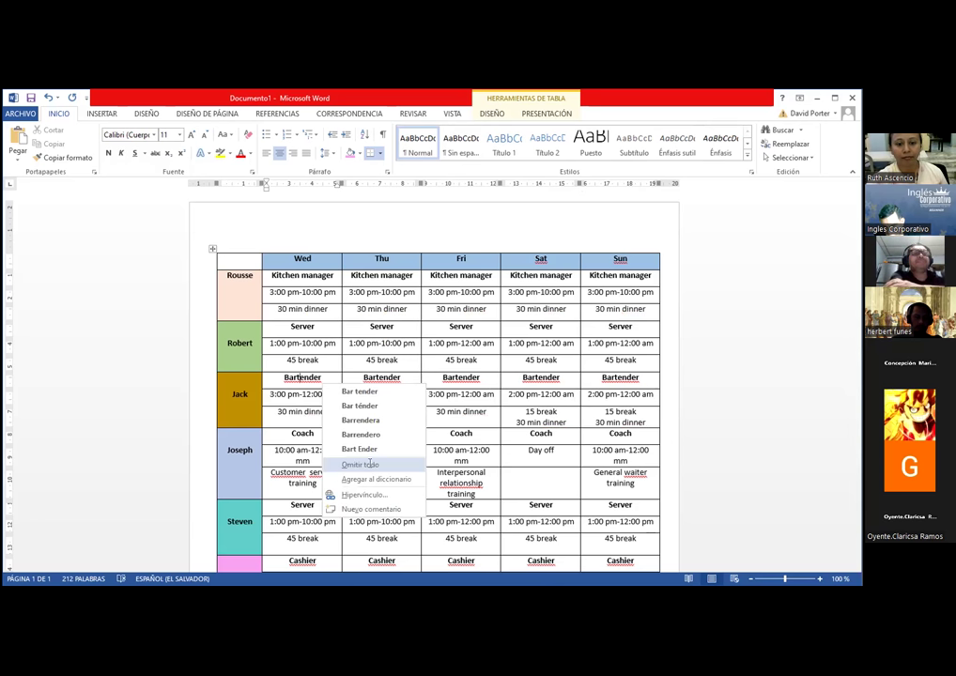
click(356, 461)
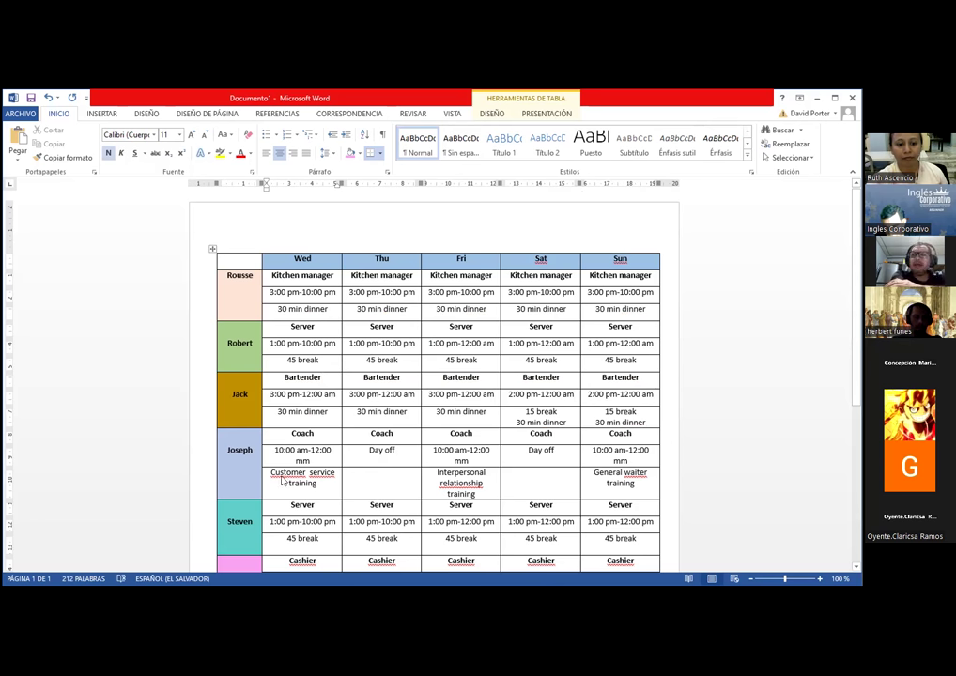
Have the spell checker ignore all occurrences of "Customer", "service", "relationship" and "waiter" in the Coach's training cells.
right_click(305, 476)
click(343, 425)
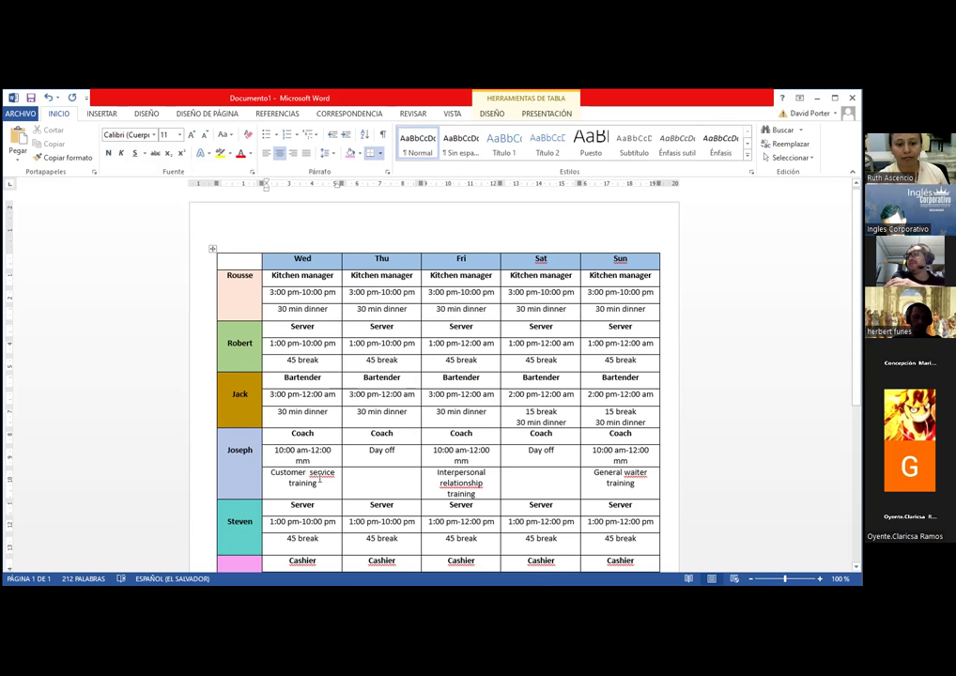
right_click(322, 481)
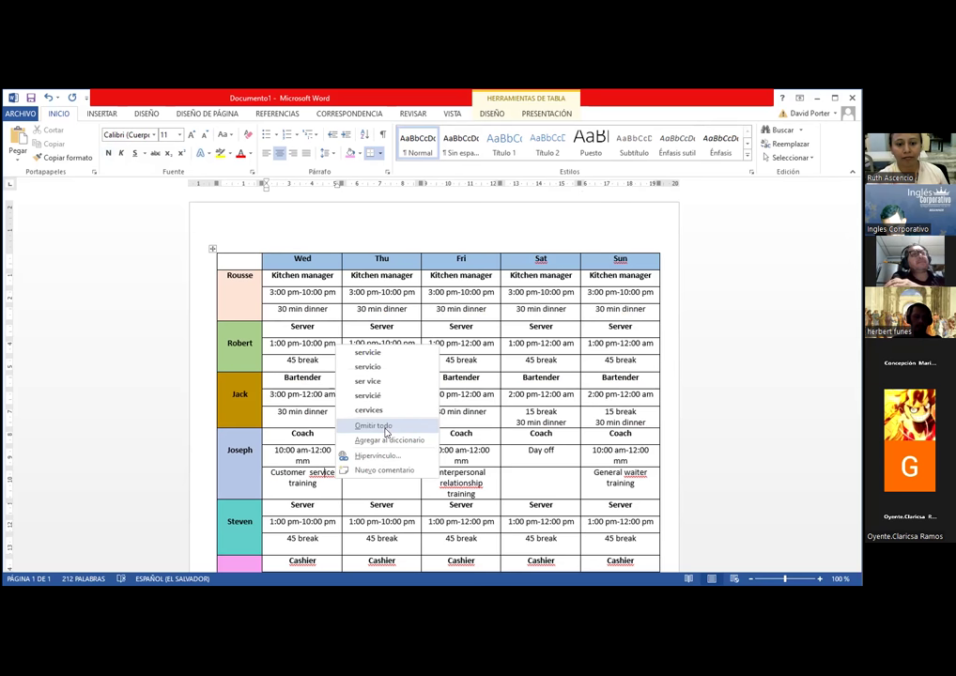
click(366, 425)
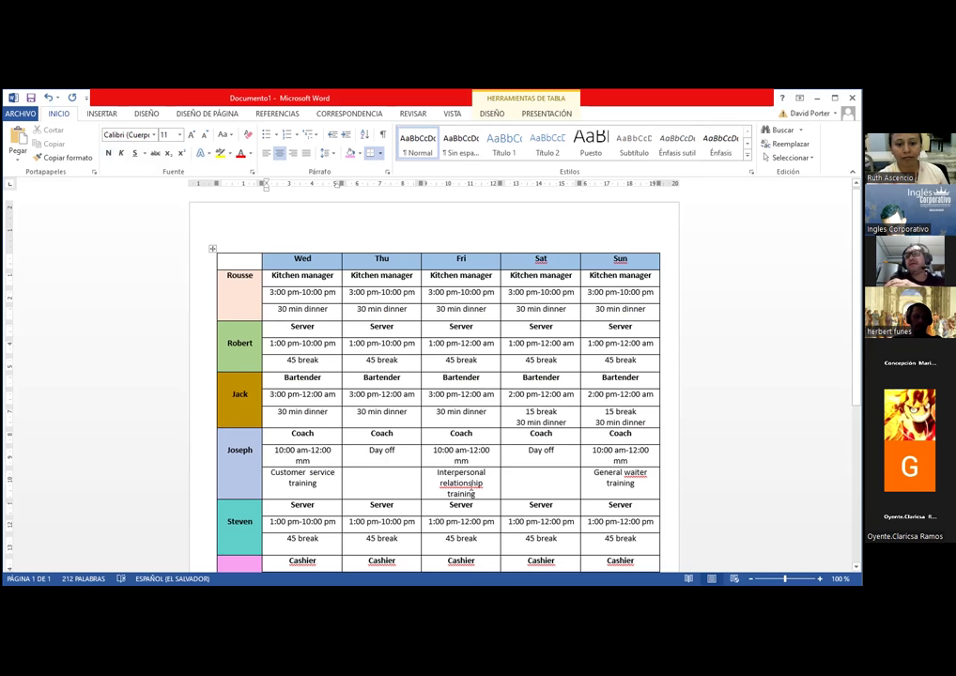
right_click(469, 486)
click(544, 512)
click(636, 473)
right_click(635, 474)
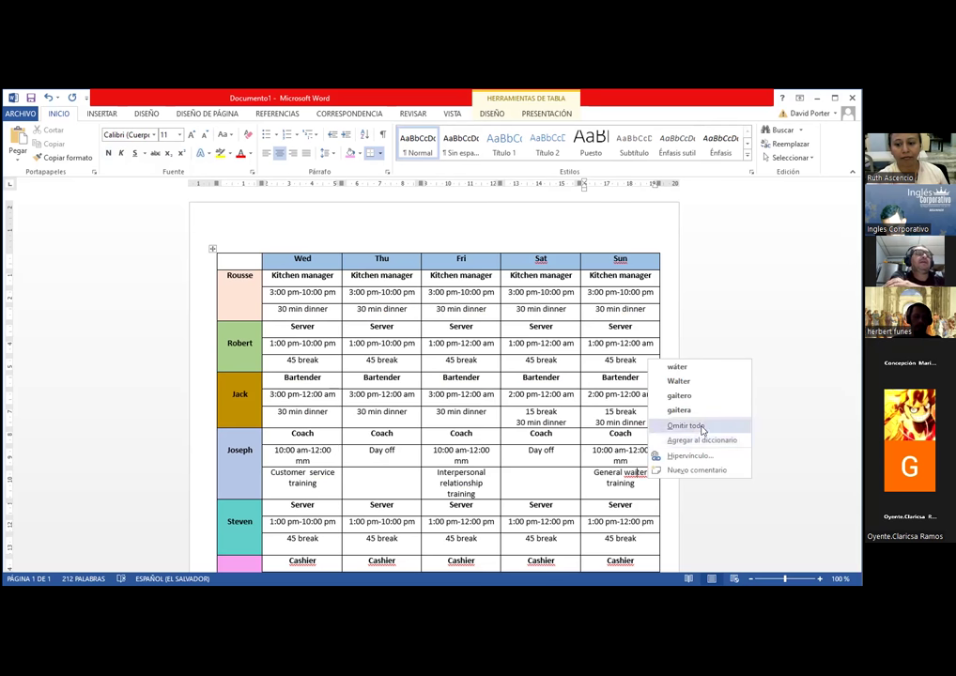
click(701, 427)
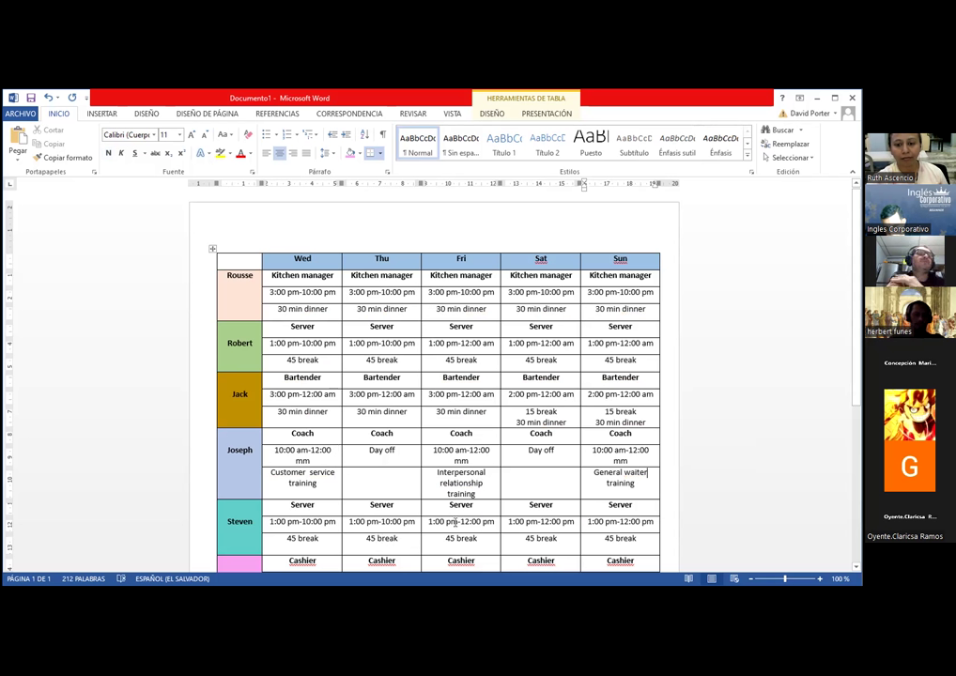
Have the spell checker ignore all occurrences of "Cashier" and "hour" in the last employee's rows.
right_click(307, 559)
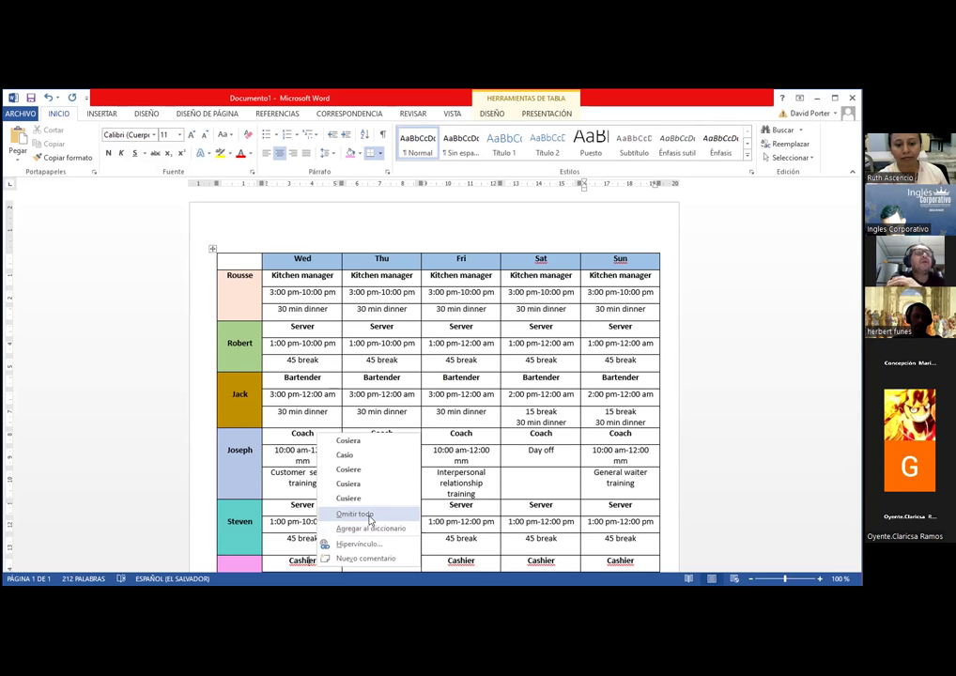
click(357, 514)
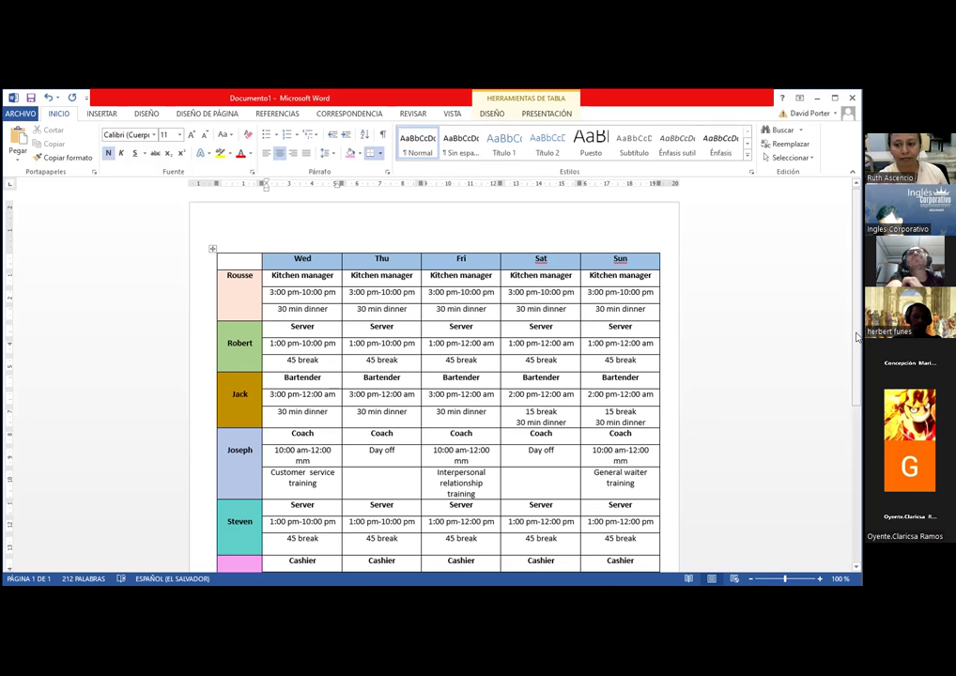
scroll(856, 337, down, 2)
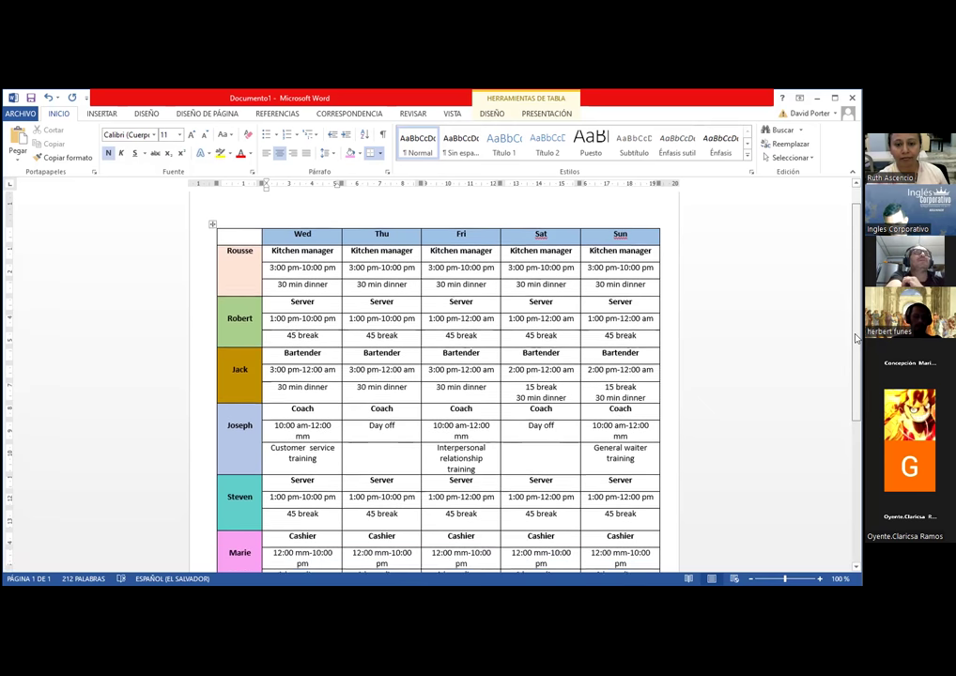
scroll(856, 336, down, 1)
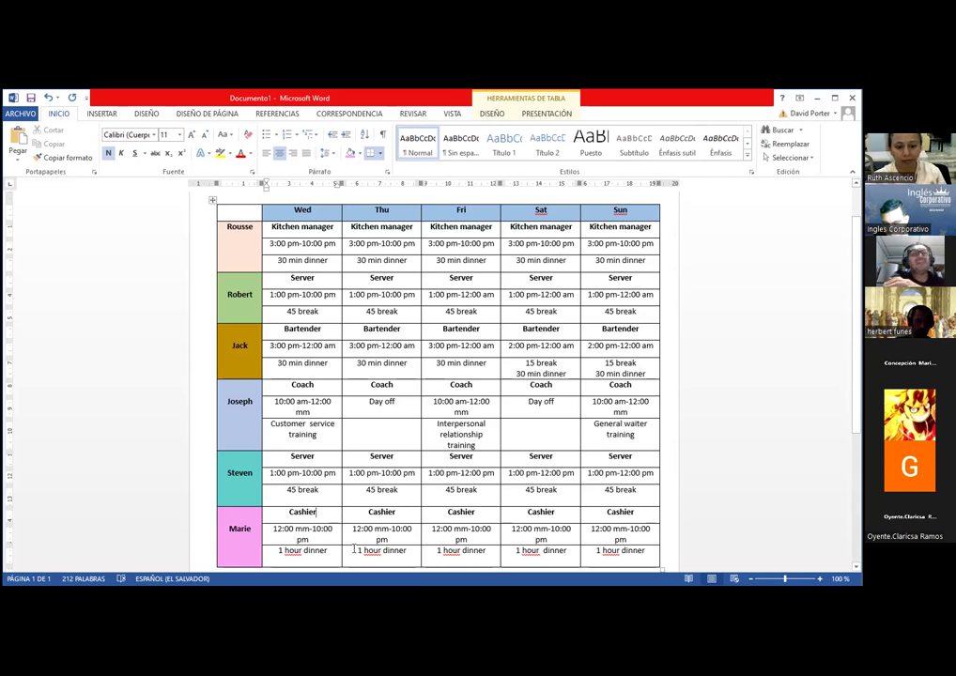
right_click(288, 550)
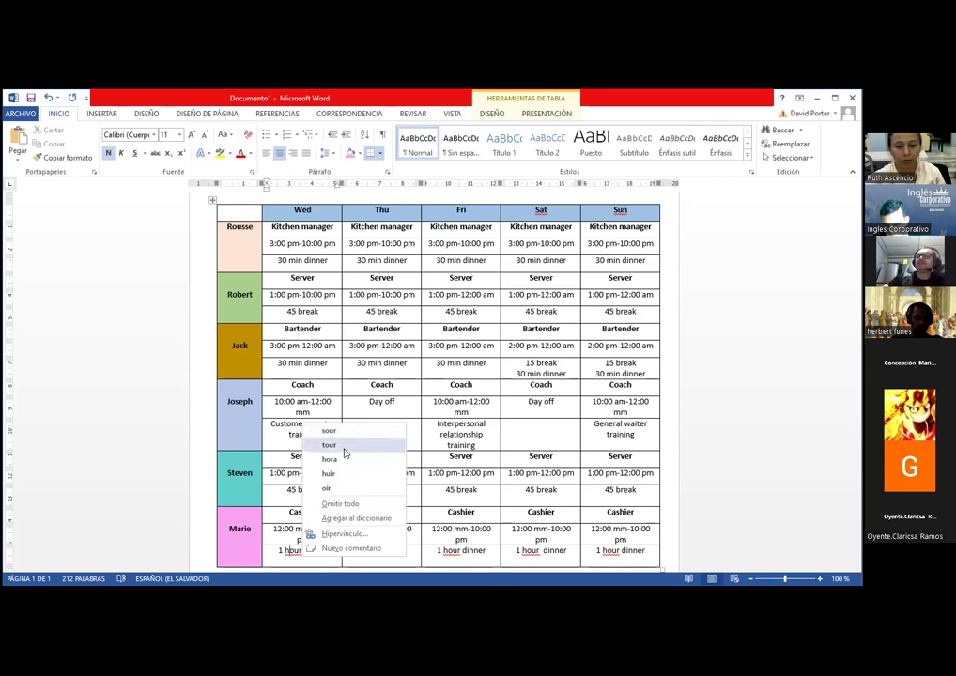
click(344, 504)
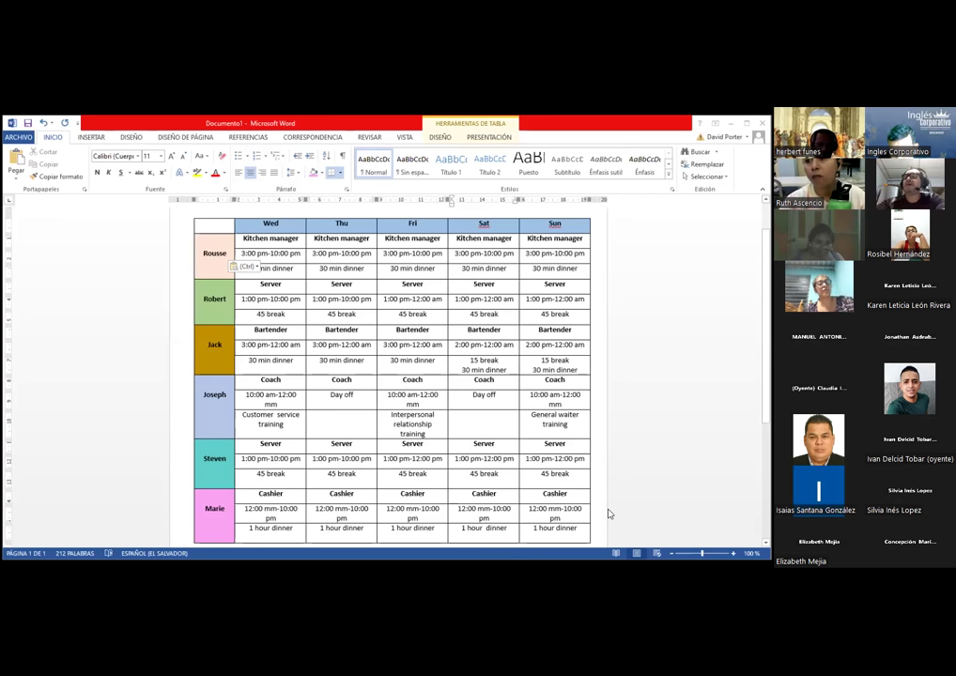
key(alt+Tab)
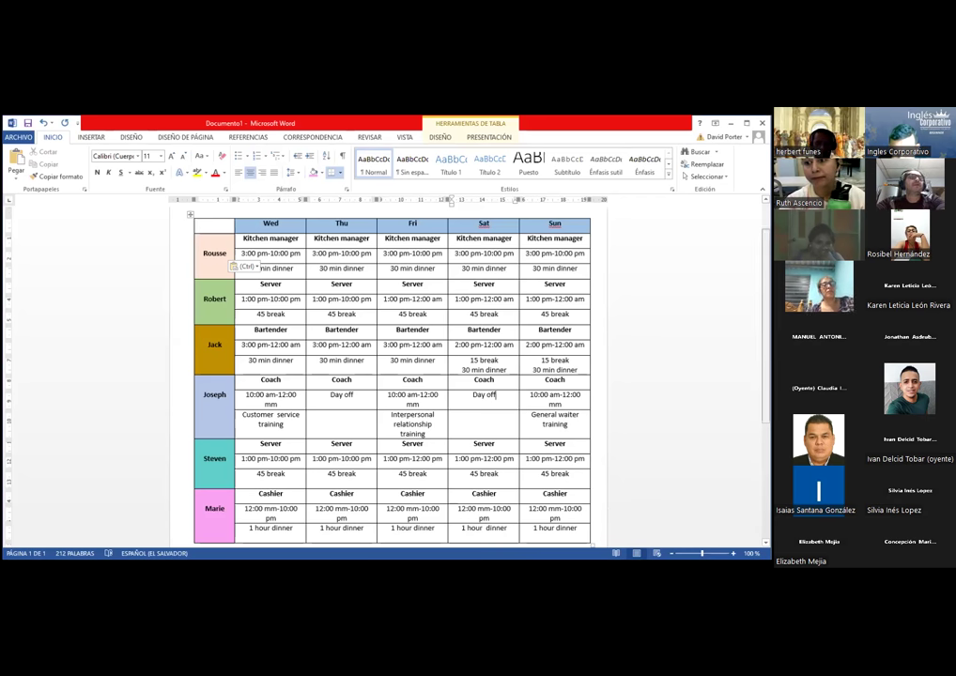
scroll(391, 376, up, 1)
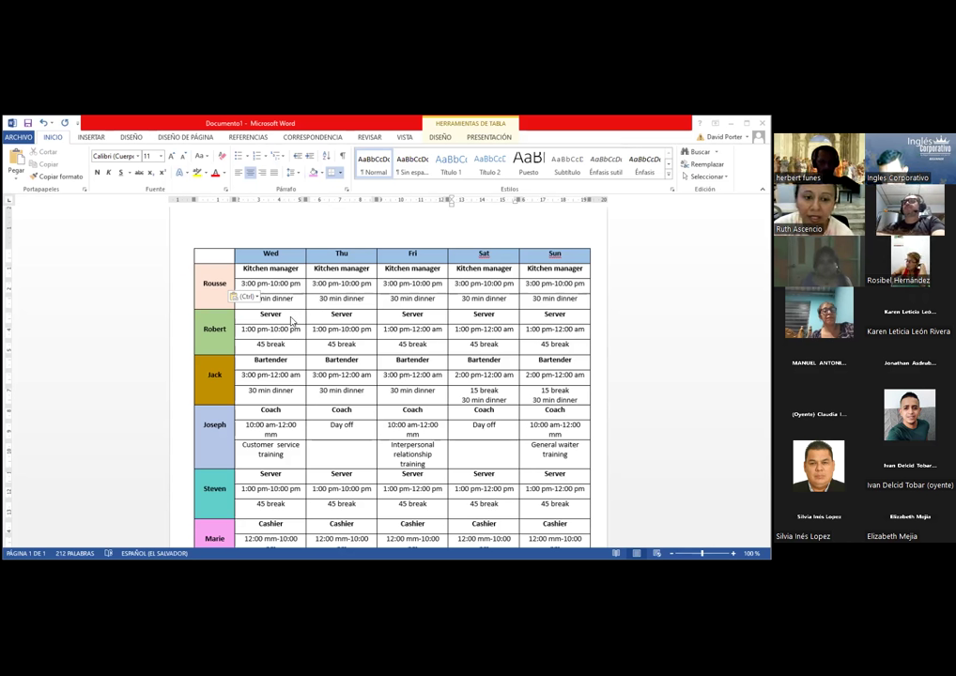
key(alt+Tab)
double_click(212, 441)
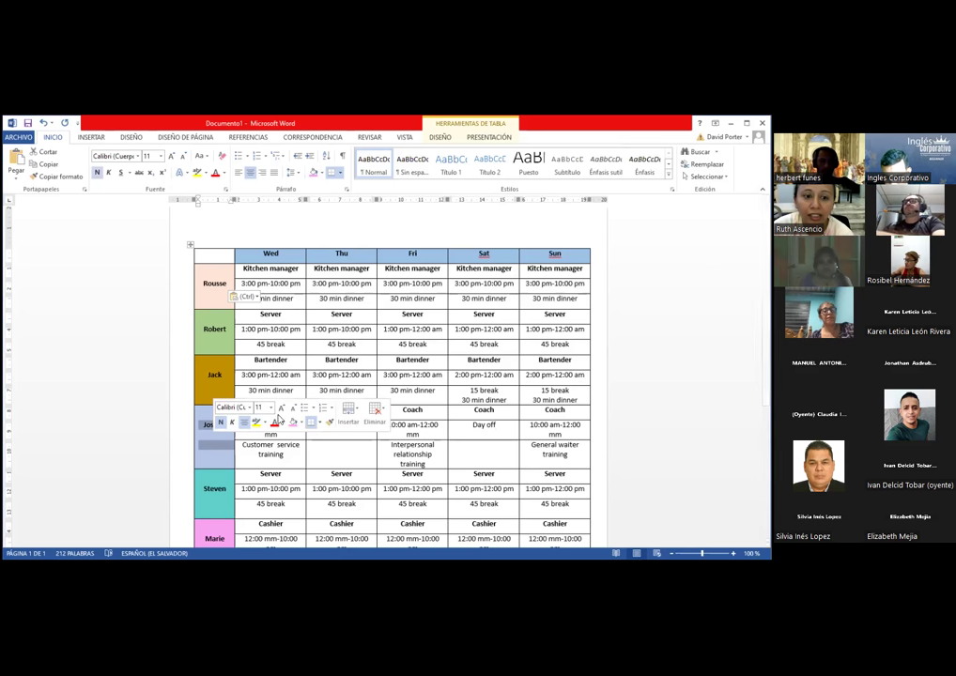
click(333, 452)
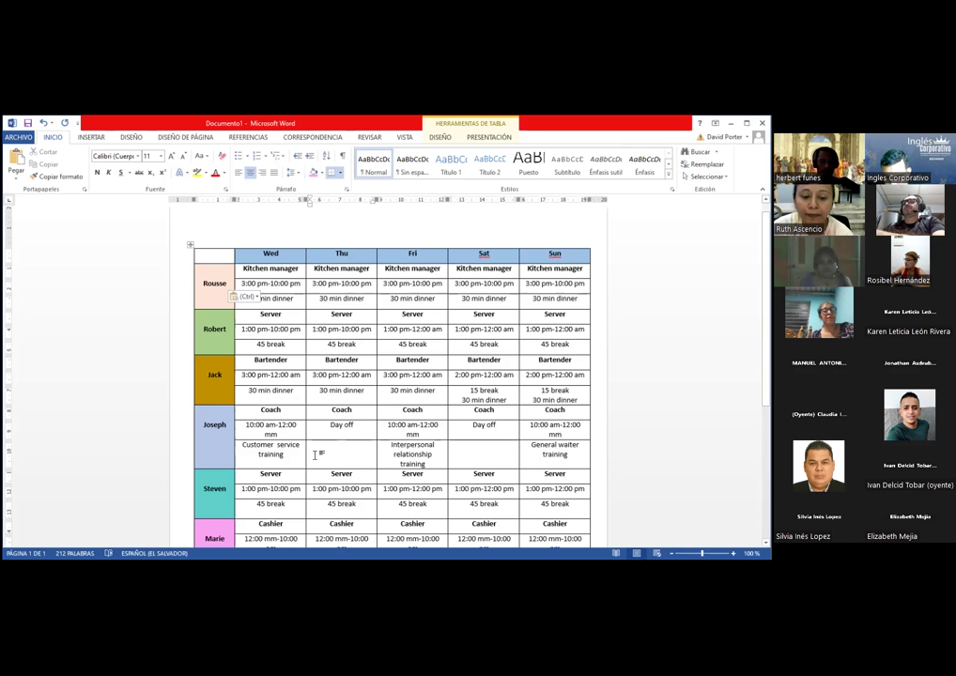